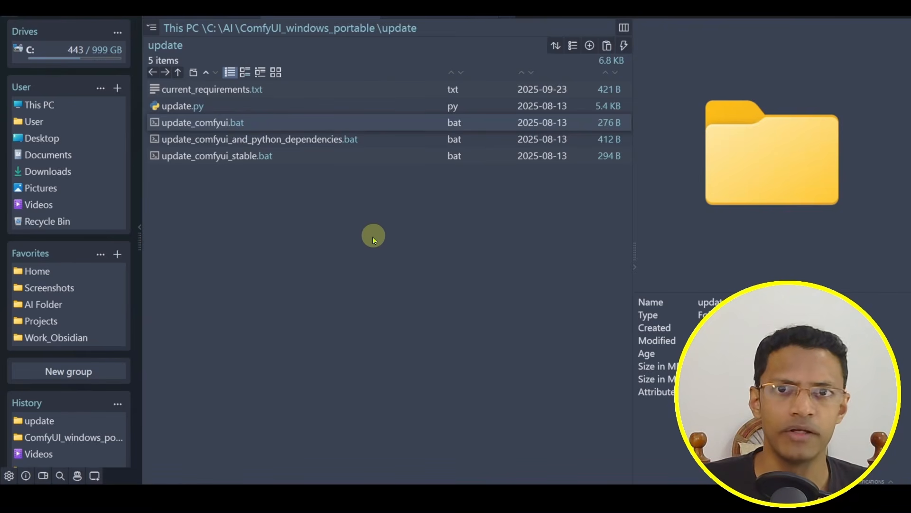
Search the ComfyUI workflow templates for "animate" and open the "Wan2.2 Animate, character animation and replacement" template
{"action": "key", "text": "super"}
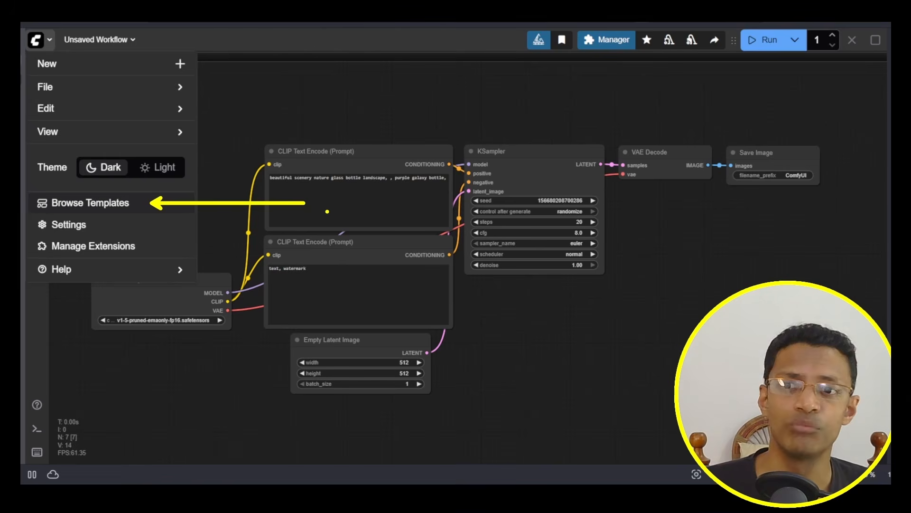
{"action": "key", "text": "e"}
{"action": "left_click_drag", "start_coordinate": [54, 188], "coordinate": [110, 189]}
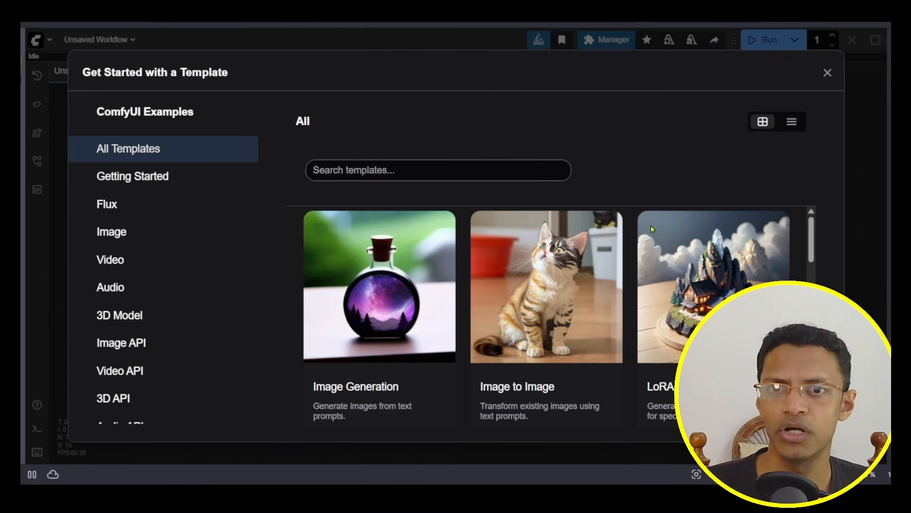
{"action": "mouse_move", "coordinate": [382, 146]}
{"action": "left_mouse_down"}
{"action": "mouse_move", "coordinate": [285, 180]}
{"action": "mouse_move", "coordinate": [408, 178]}
{"action": "mouse_move", "coordinate": [387, 147]}
{"action": "left_mouse_up"}
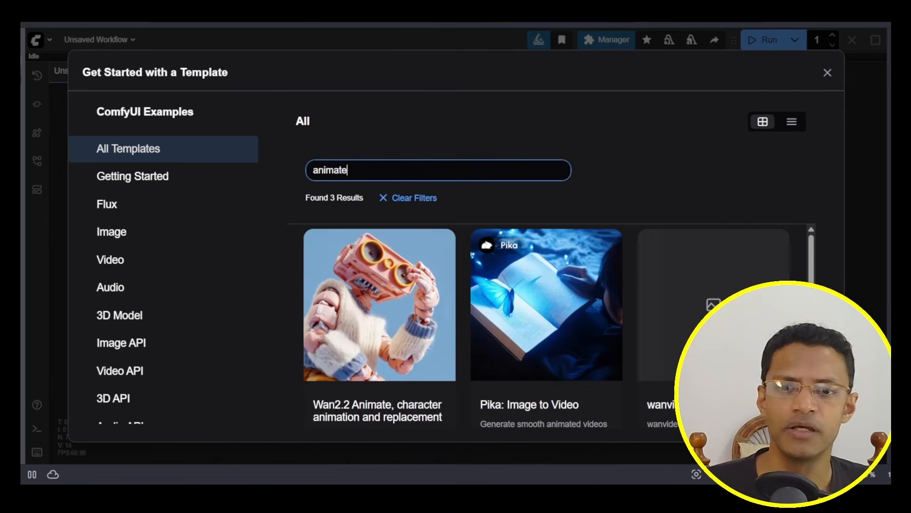
{"action": "mouse_move", "coordinate": [379, 390]}
{"action": "left_mouse_down"}
{"action": "mouse_move", "coordinate": [295, 394]}
{"action": "mouse_move", "coordinate": [337, 436]}
{"action": "mouse_move", "coordinate": [471, 428]}
{"action": "mouse_move", "coordinate": [442, 398]}
{"action": "mouse_move", "coordinate": [361, 392]}
{"action": "left_mouse_up"}
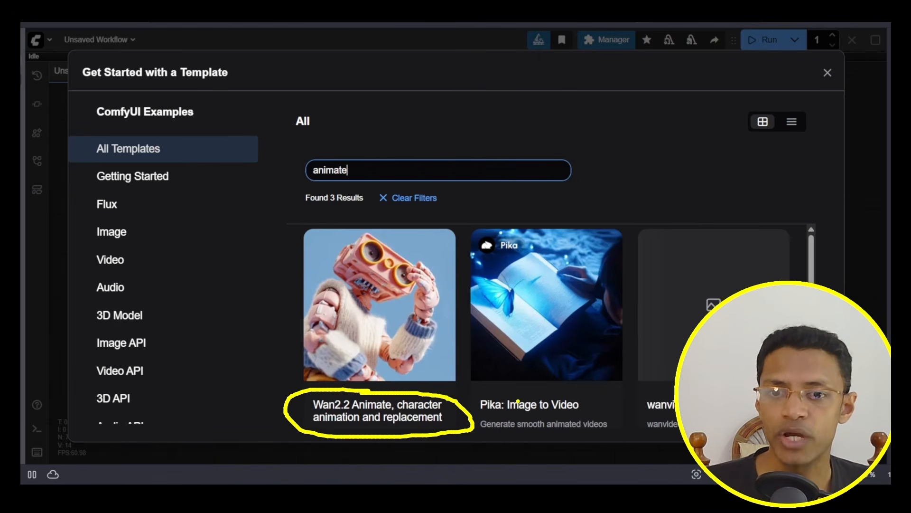
{"action": "key", "text": "Escape"}
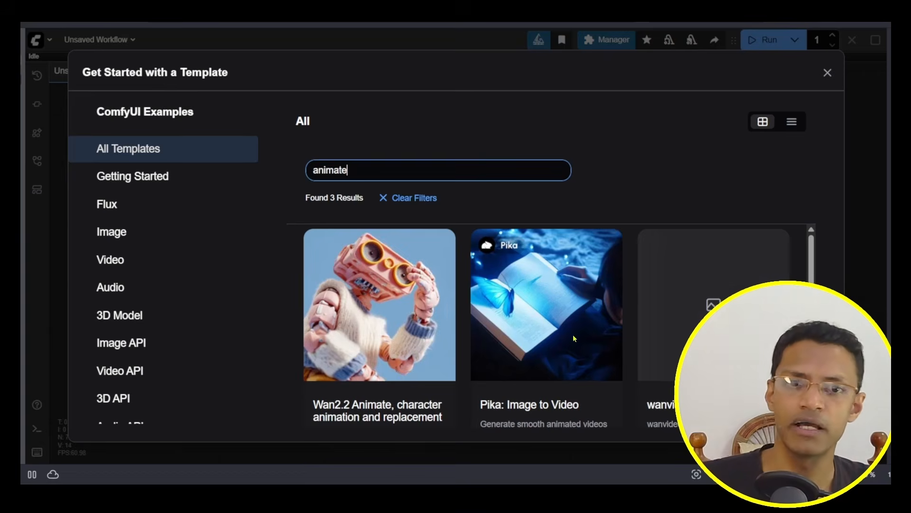
{"action": "left_click", "coordinate": [401, 376]}
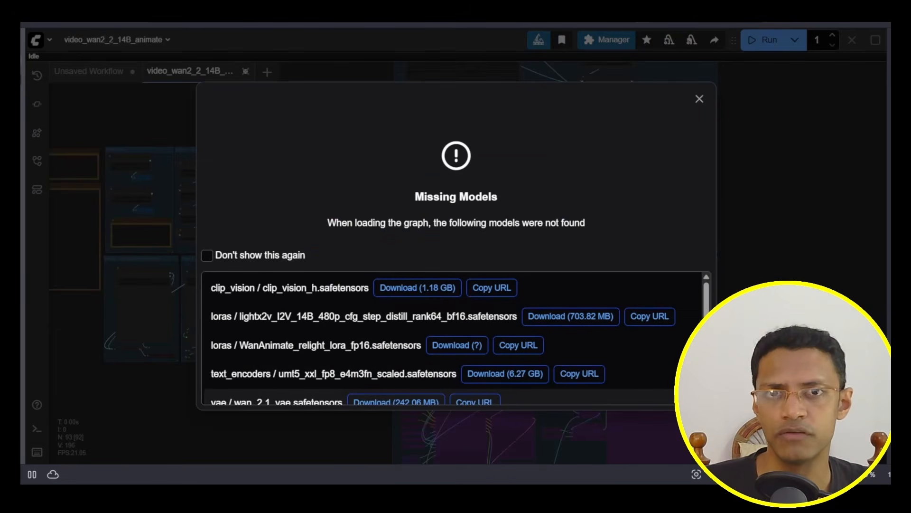
Examine the Missing Models list and the download options for the clip_vision, loras and text_encoders files
{"action": "left_click_drag", "start_coordinate": [402, 207], "coordinate": [529, 206]}
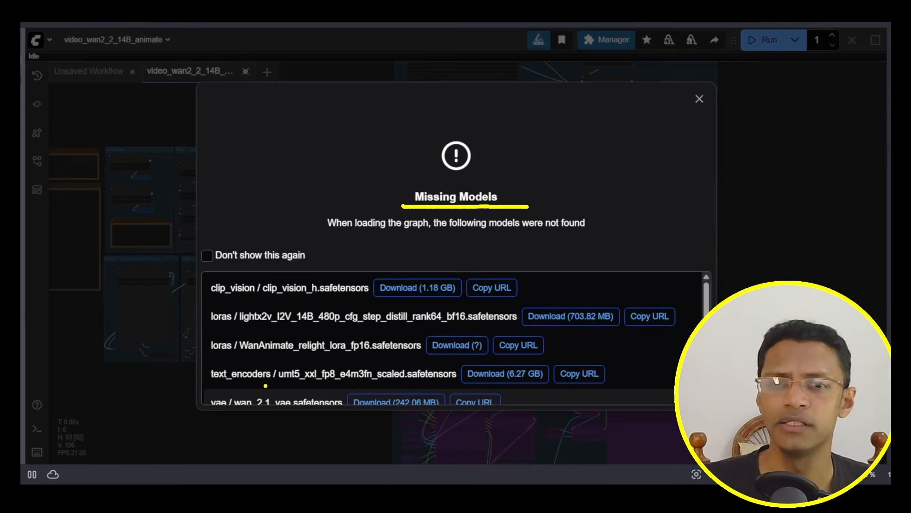
{"action": "left_click_drag", "start_coordinate": [422, 275], "coordinate": [464, 246]}
{"action": "left_click_drag", "start_coordinate": [572, 308], "coordinate": [607, 279]}
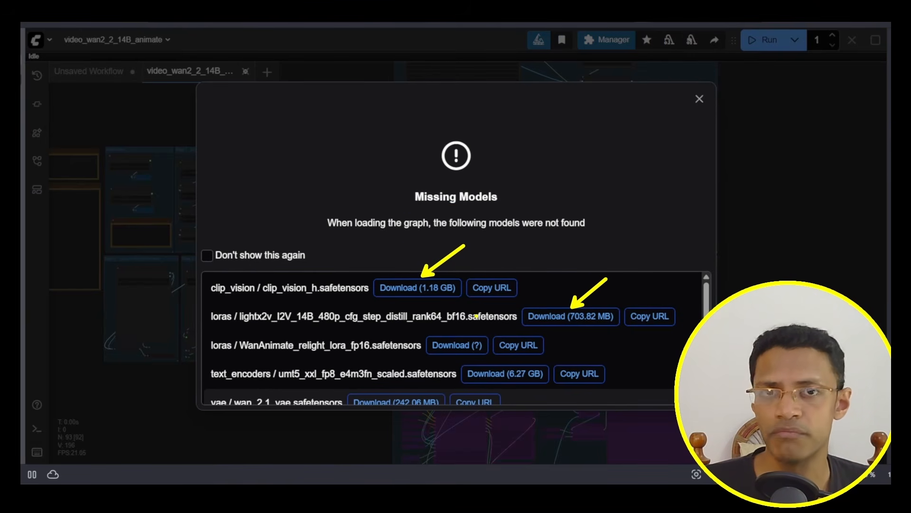
{"action": "mouse_move", "coordinate": [311, 334]}
{"action": "left_mouse_down"}
{"action": "mouse_move", "coordinate": [200, 354]}
{"action": "mouse_move", "coordinate": [367, 364]}
{"action": "mouse_move", "coordinate": [584, 358]}
{"action": "mouse_move", "coordinate": [387, 327]}
{"action": "mouse_move", "coordinate": [262, 330]}
{"action": "left_mouse_up"}
{"action": "left_click_drag", "start_coordinate": [489, 341], "coordinate": [521, 307]}
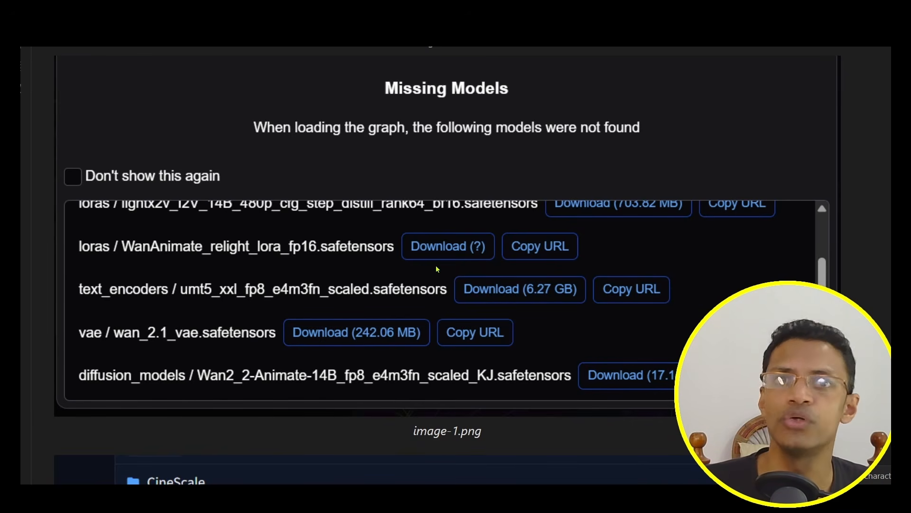
Examine the notes on finding WanAnimate_relight_lora_fp16.safetensors in the WanVideo_comfy repository's LoRAs/Wan22_relight folder, including file sizes and download links
{"action": "scroll", "coordinate": [472, 283], "scroll_direction": "down", "scroll_amount": 9}
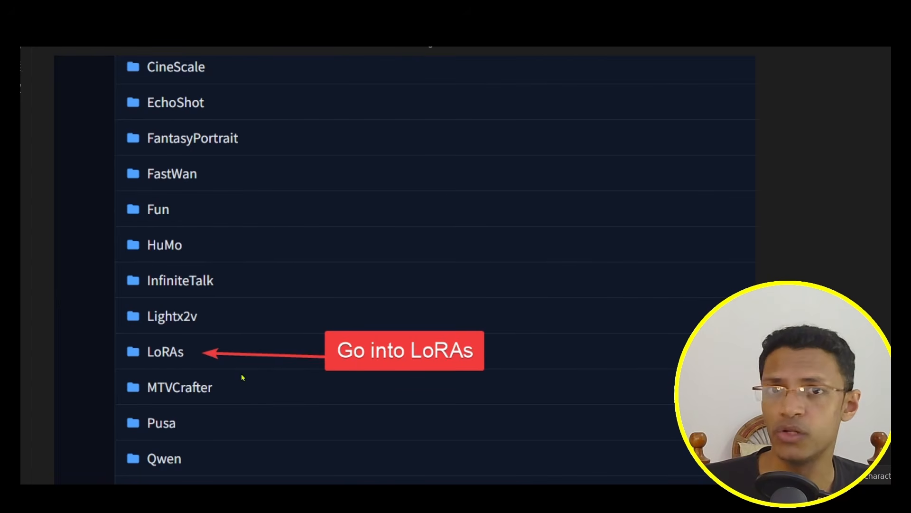
{"action": "scroll", "coordinate": [477, 366], "scroll_direction": "down", "scroll_amount": 10}
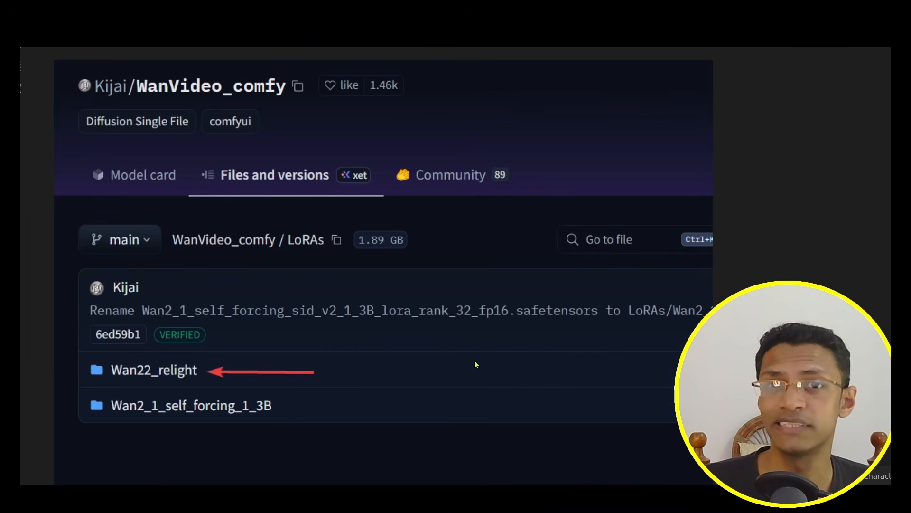
{"action": "mouse_move", "coordinate": [316, 149]}
{"action": "left_mouse_down"}
{"action": "mouse_move", "coordinate": [261, 147]}
{"action": "mouse_move", "coordinate": [200, 181]}
{"action": "mouse_move", "coordinate": [296, 219]}
{"action": "mouse_move", "coordinate": [379, 197]}
{"action": "mouse_move", "coordinate": [309, 151]}
{"action": "left_mouse_up"}
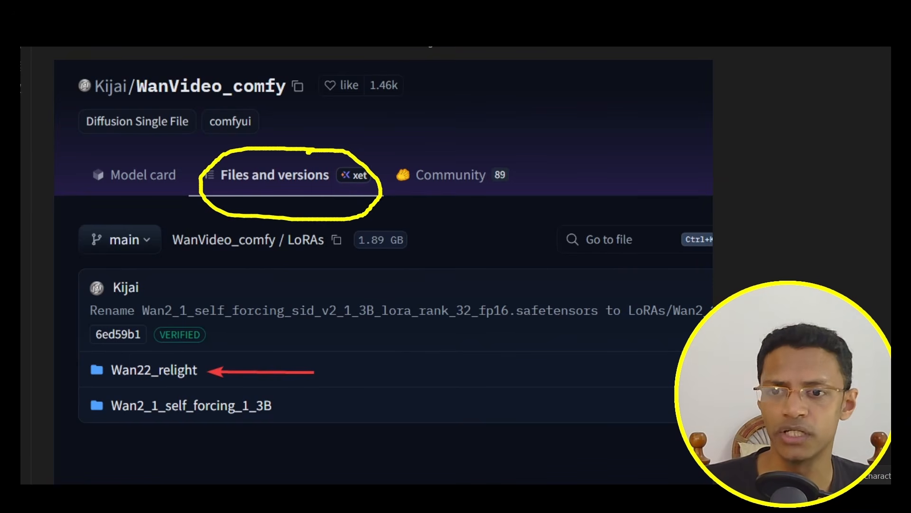
{"action": "key", "text": "Escape"}
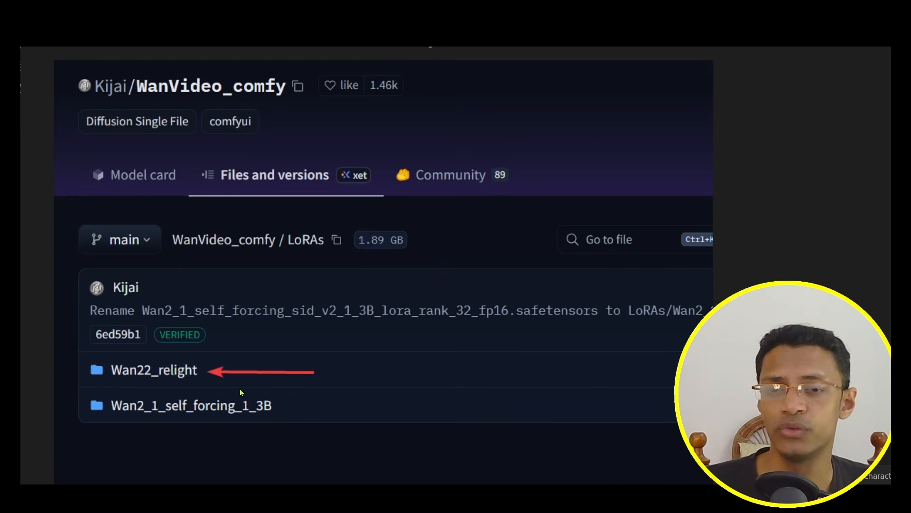
{"action": "left_click", "coordinate": [393, 372]}
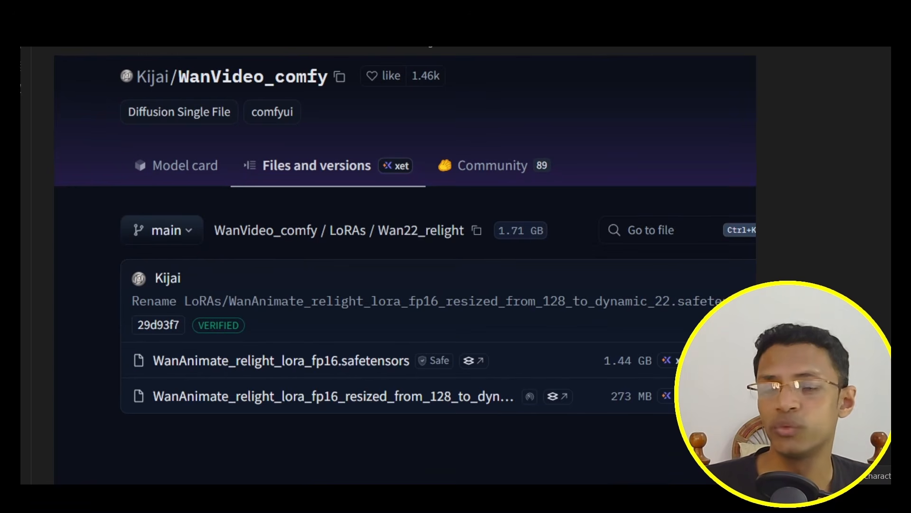
{"action": "left_click_drag", "start_coordinate": [607, 375], "coordinate": [659, 372]}
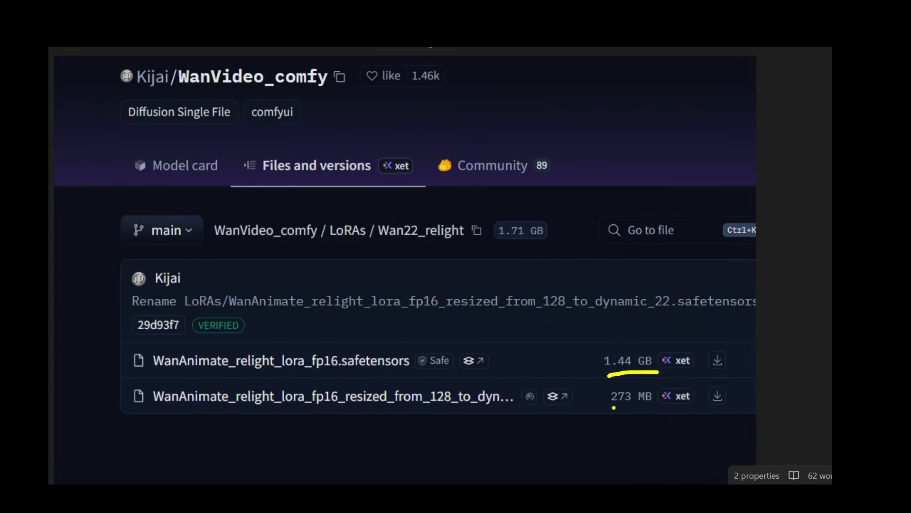
{"action": "left_click_drag", "start_coordinate": [616, 412], "coordinate": [667, 411]}
{"action": "left_click_drag", "start_coordinate": [397, 332], "coordinate": [336, 350]}
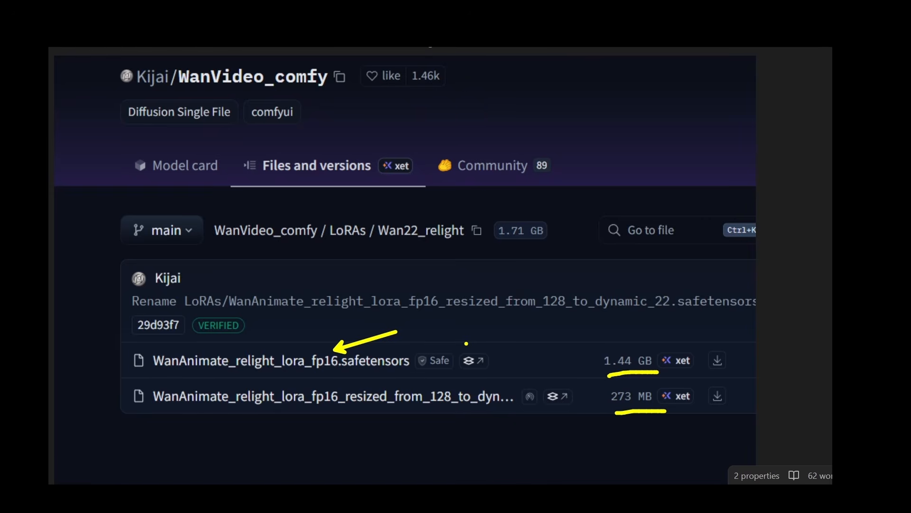
{"action": "key", "text": "Escape"}
{"action": "left_click_drag", "start_coordinate": [644, 311], "coordinate": [709, 351]}
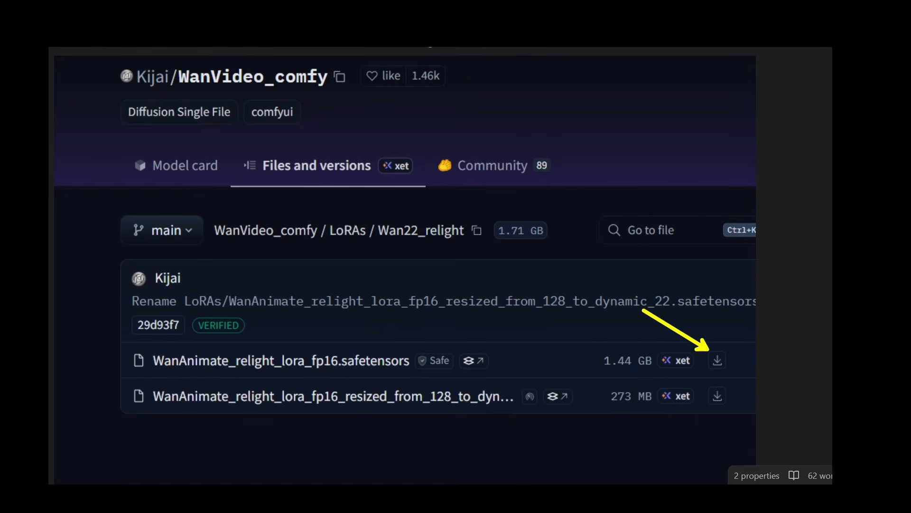
{"action": "left_click_drag", "start_coordinate": [618, 349], "coordinate": [709, 387]}
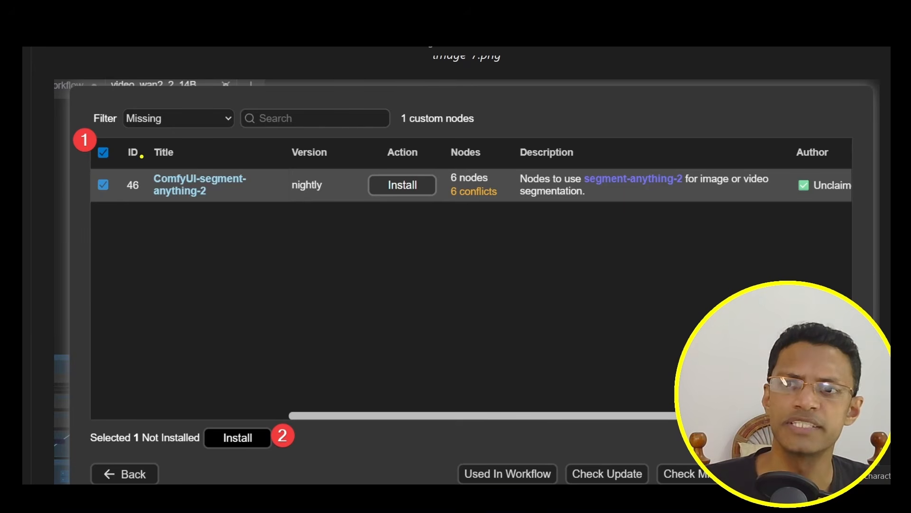
Examine the notes on selecting and installing the missing ComfyUI-segment-anything-2 custom node
{"action": "left_click_drag", "start_coordinate": [114, 152], "coordinate": [209, 180]}
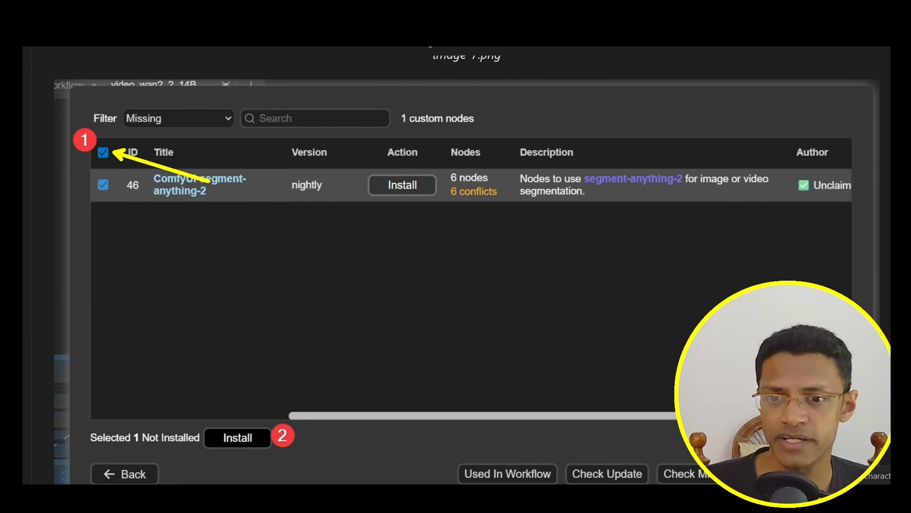
{"action": "left_click_drag", "start_coordinate": [246, 418], "coordinate": [274, 362]}
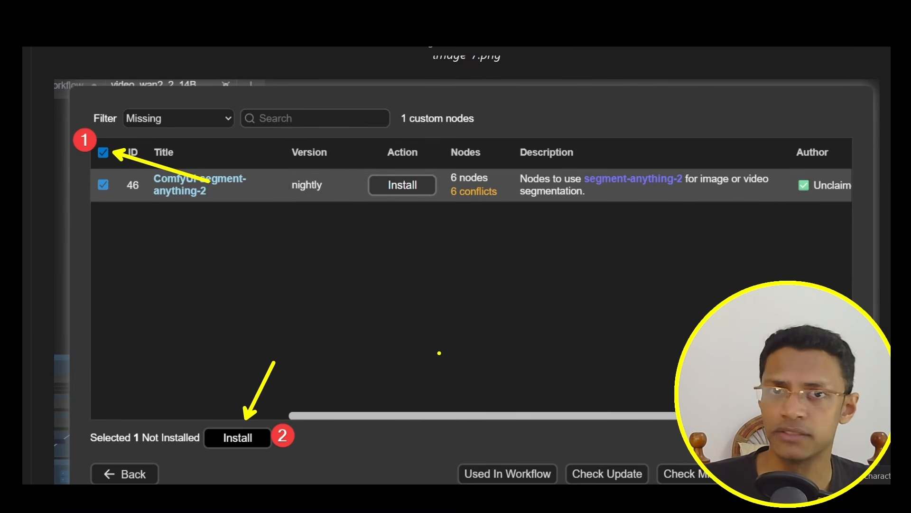
{"action": "mouse_move", "coordinate": [384, 461]}
{"action": "left_mouse_down"}
{"action": "mouse_move", "coordinate": [348, 463]}
{"action": "mouse_move", "coordinate": [424, 468]}
{"action": "mouse_move", "coordinate": [363, 459]}
{"action": "mouse_move", "coordinate": [404, 365]}
{"action": "left_mouse_up"}
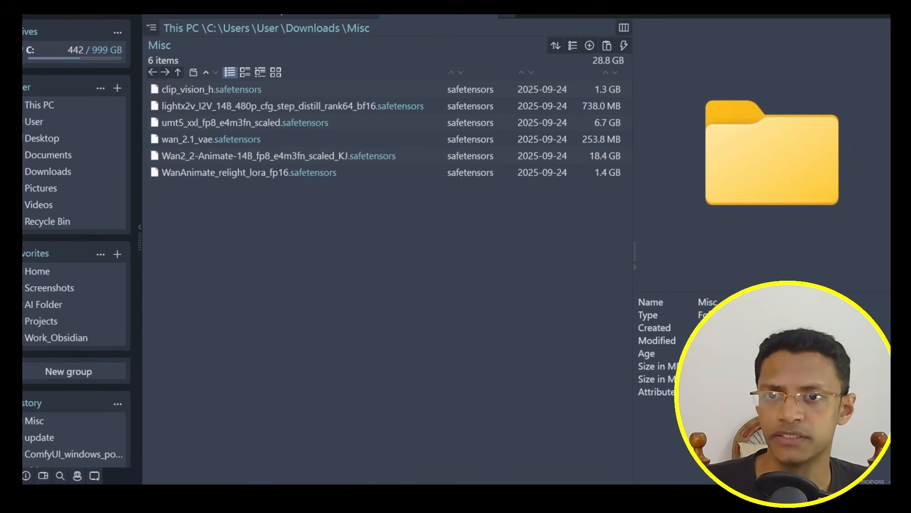
{"action": "key", "text": "super"}
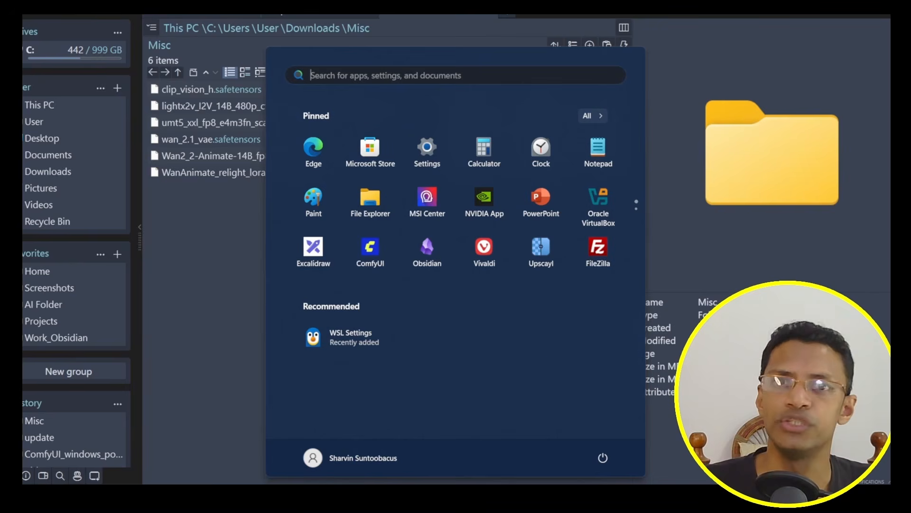
{"action": "left_click", "coordinate": [671, 352]}
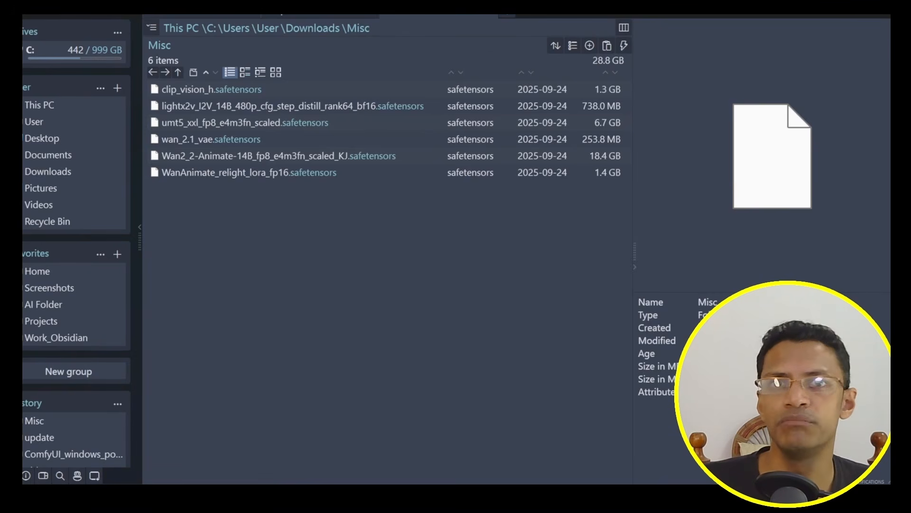
Move Wan2_2-Animate-14B_fp8_e4m3fn_scaled_KJ.safetensors from the Misc downloads folder into ComfyUI_windows_portable\ComfyUI\models\diffusion_models
{"action": "left_click", "coordinate": [284, 156]}
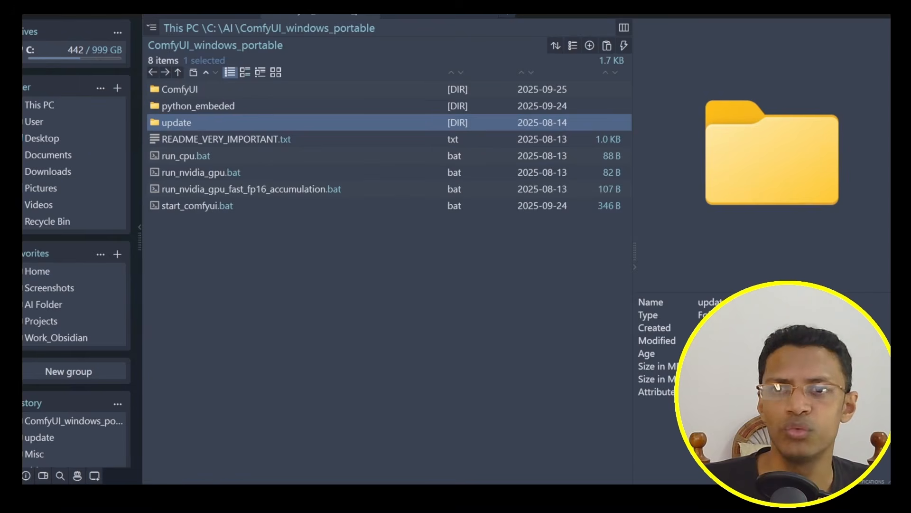
{"action": "left_click", "coordinate": [464, 318]}
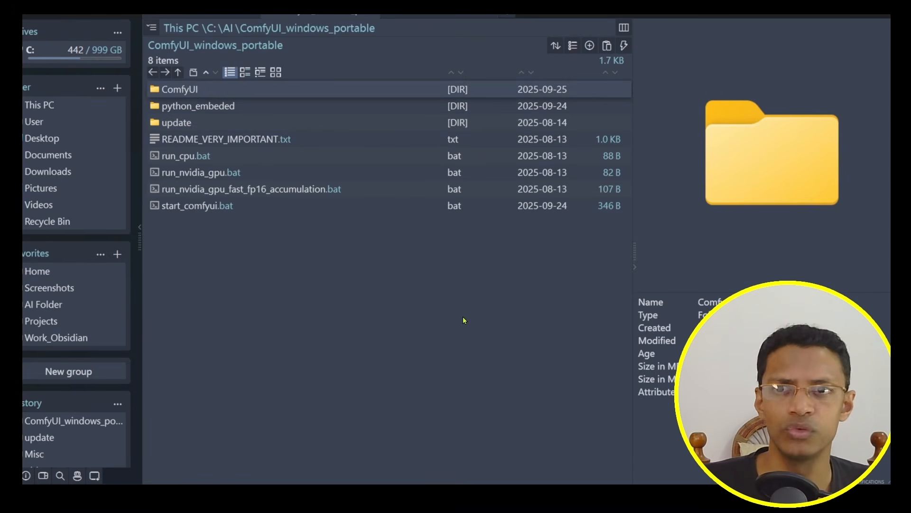
{"action": "double_click", "coordinate": [229, 95]}
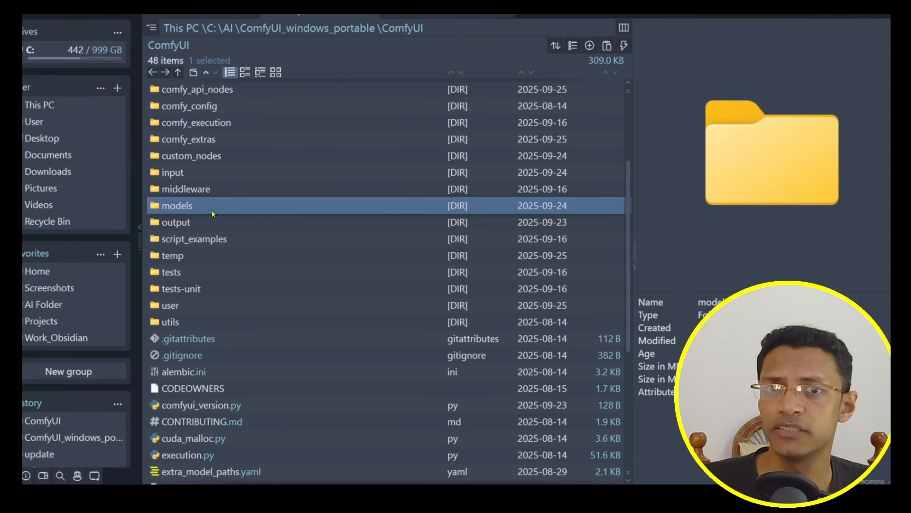
{"action": "double_click", "coordinate": [229, 212]}
{"action": "double_click", "coordinate": [244, 212]}
{"action": "key", "text": "alt+Left"}
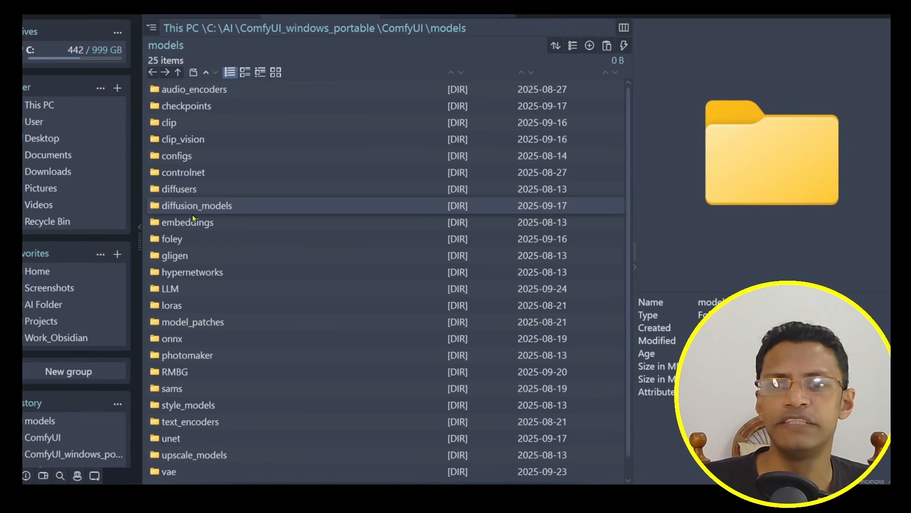
{"action": "double_click", "coordinate": [238, 213]}
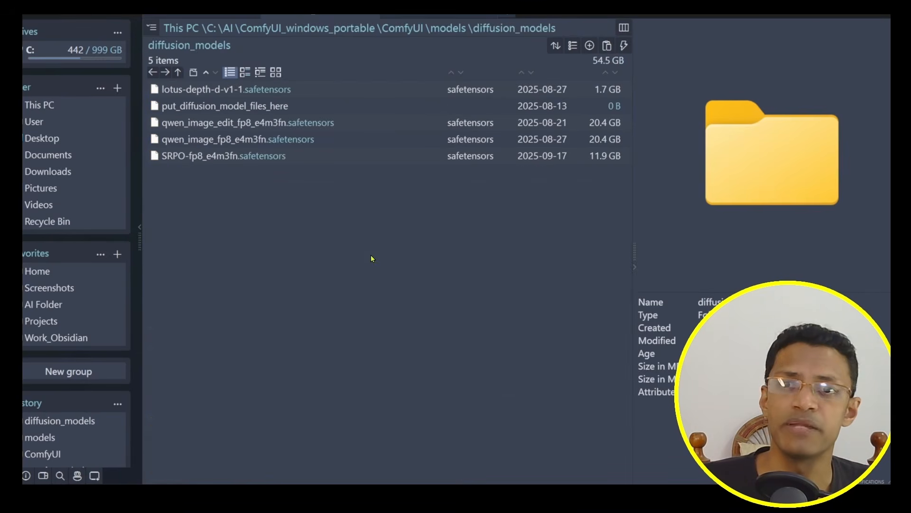
{"action": "key", "text": "ctrl+v"}
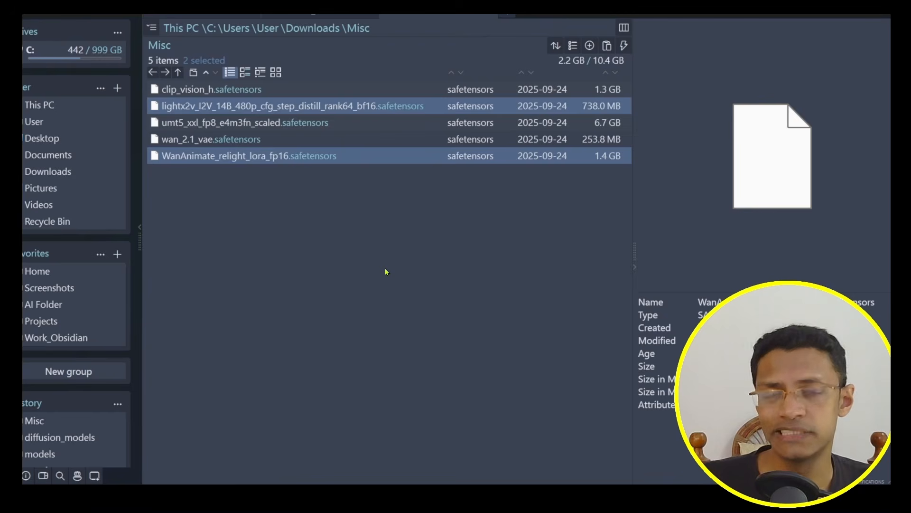
Move lightx2v_I2V_14B_480p_cfg_step_distill_rank64_bf16.safetensors and WanAnimate_relight_lora_fp16.safetensors from Misc into the ComfyUI models\loras folder
{"action": "key", "text": "ctrl"}
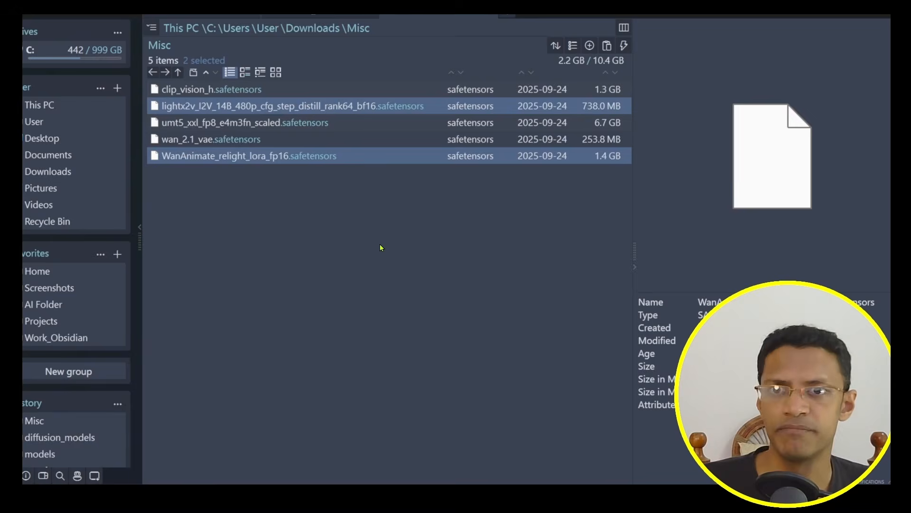
{"action": "double_click", "coordinate": [442, 322]}
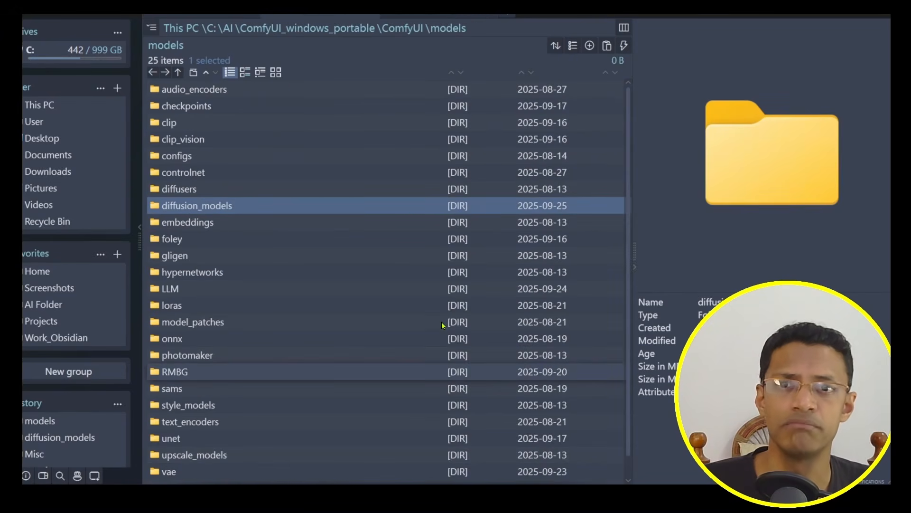
{"action": "type", "text": "lo"}
{"action": "key", "text": "Return"}
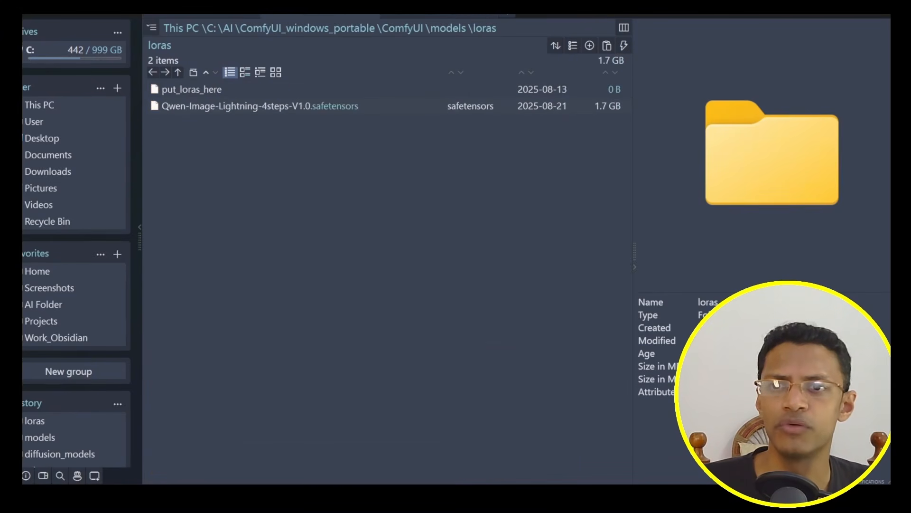
{"action": "double_click", "coordinate": [441, 325]}
{"action": "key", "text": "Return"}
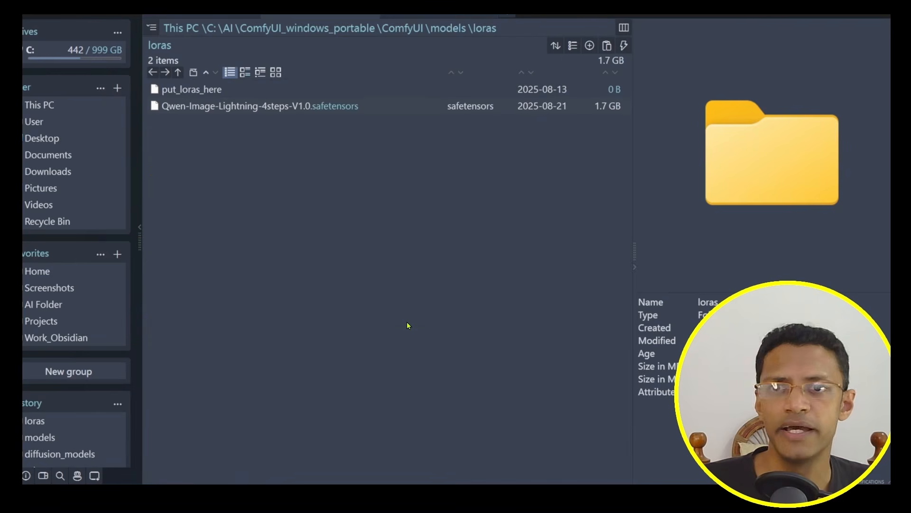
{"action": "key", "text": "ctrl+v"}
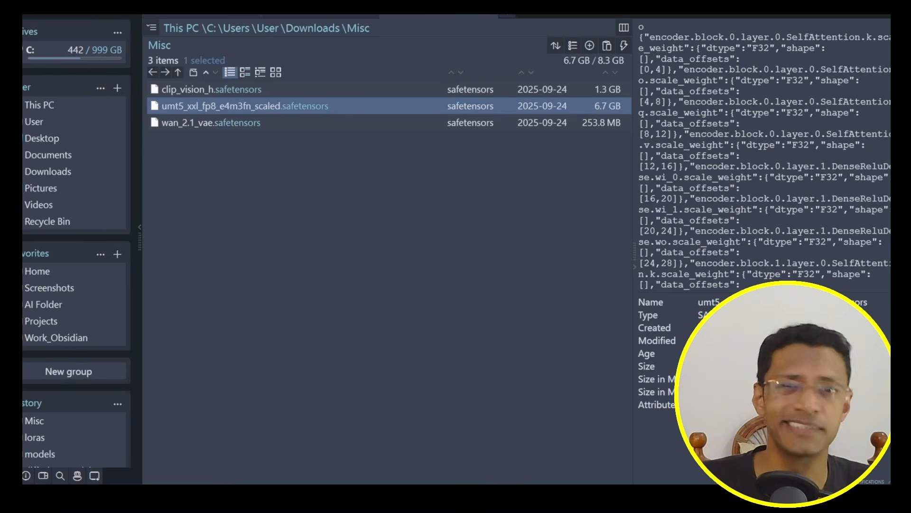
Move umt5_xxl_fp8_e4m3fn_scaled.safetensors from the Misc folder into the ComfyUI models\text_encoders folder
{"action": "key", "text": "ctrl+x"}
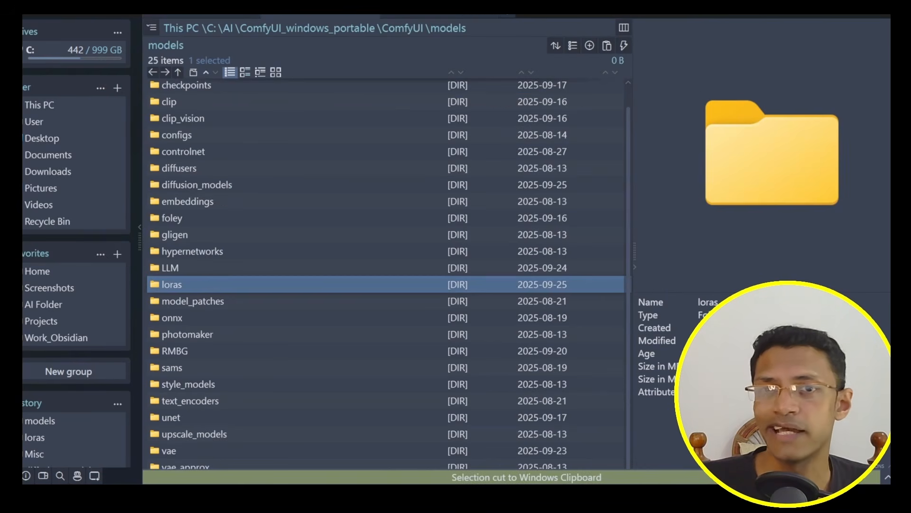
{"action": "scroll", "coordinate": [304, 355], "scroll_direction": "up", "scroll_amount": 1}
{"action": "left_click", "coordinate": [183, 139]}
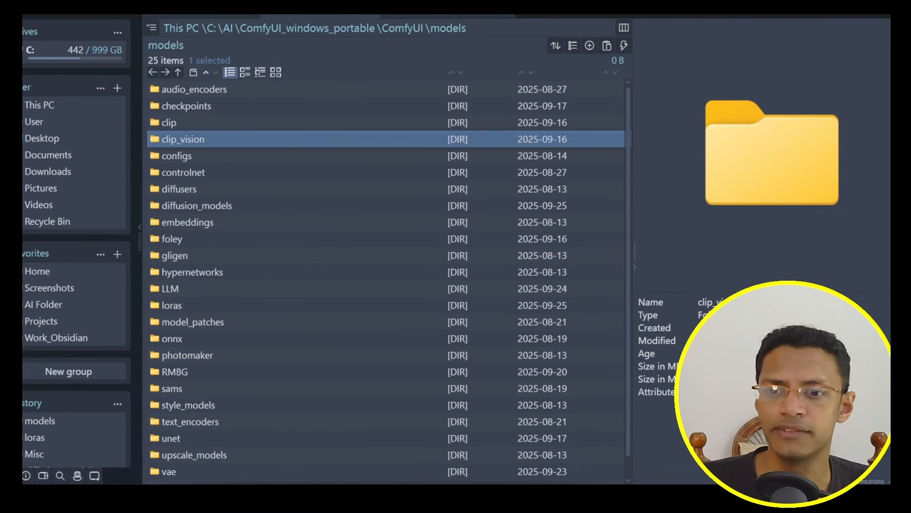
{"action": "scroll", "coordinate": [254, 407], "scroll_direction": "down", "scroll_amount": 1}
{"action": "double_click", "coordinate": [254, 407]}
{"action": "key", "text": "alt+Left"}
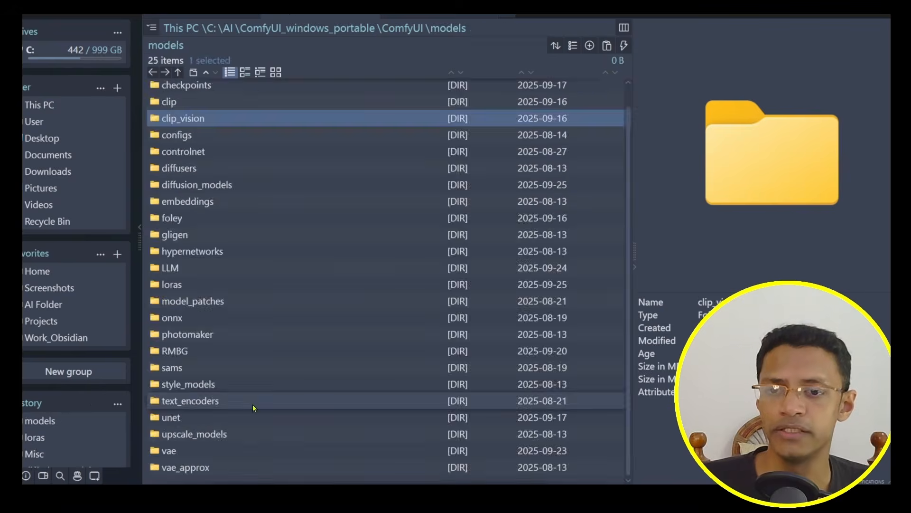
{"action": "double_click", "coordinate": [254, 408]}
{"action": "key", "text": "ctrl+v"}
{"action": "left_click", "coordinate": [408, 342]}
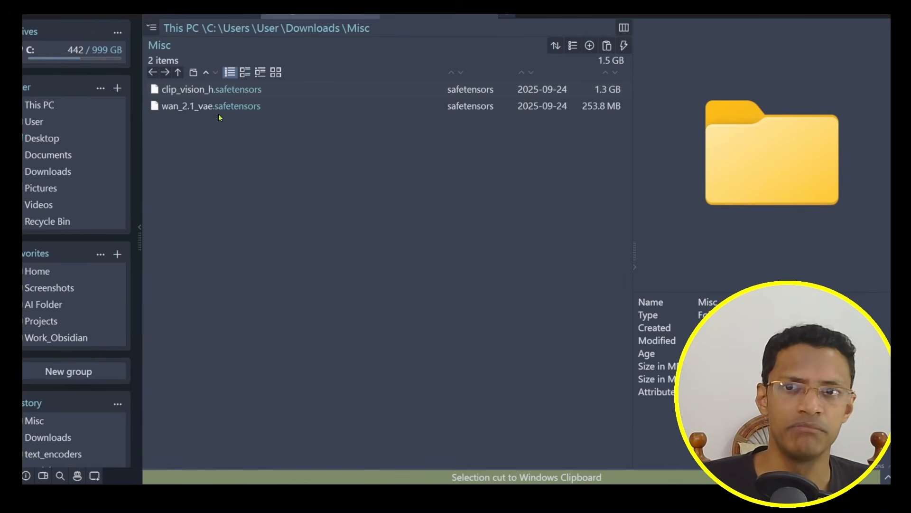
Move clip_vision_h.safetensors from the Misc folder into the ComfyUI models\clip_vision folder and return to the models folder
{"action": "key", "text": "ctrl+Tab"}
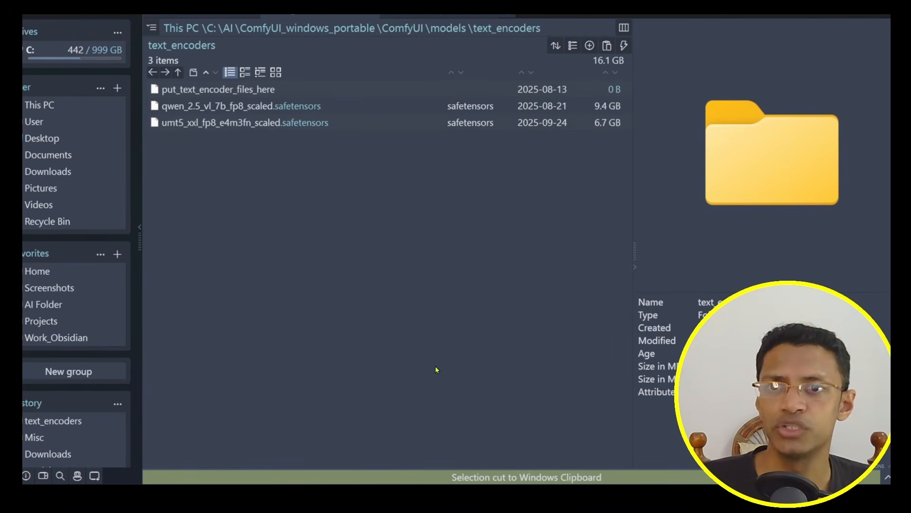
{"action": "key", "text": "ctrl+Tab"}
{"action": "key", "text": "ctrl+v"}
{"action": "key", "text": "BackSpace"}
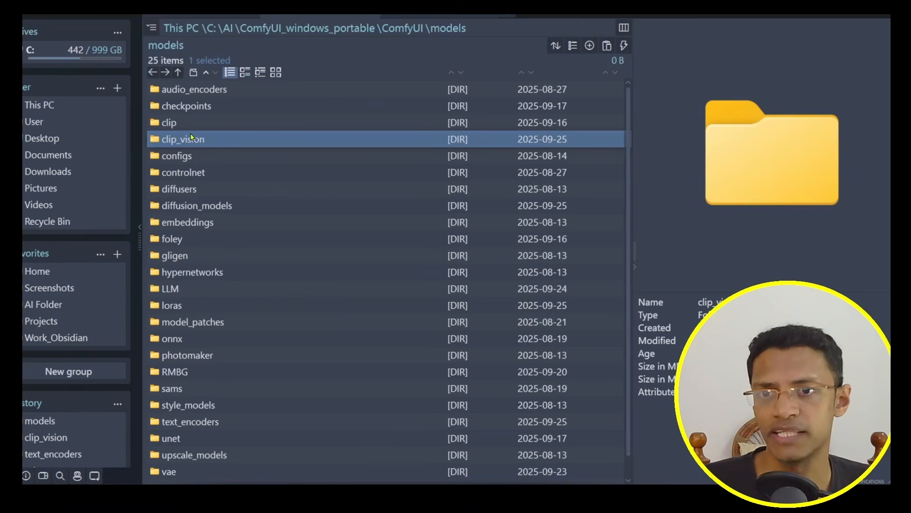
Move wan_2.1_vae.safetensors from the Misc folder into the ComfyUI models\vae folder
{"action": "key", "text": "ctrl+Tab"}
{"action": "key", "text": "ctrl+x"}
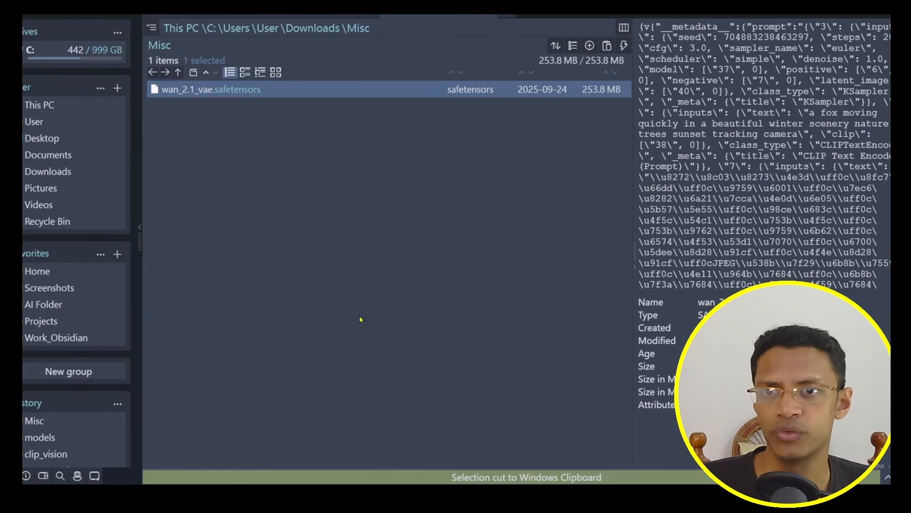
{"action": "key", "text": "ctrl+Tab"}
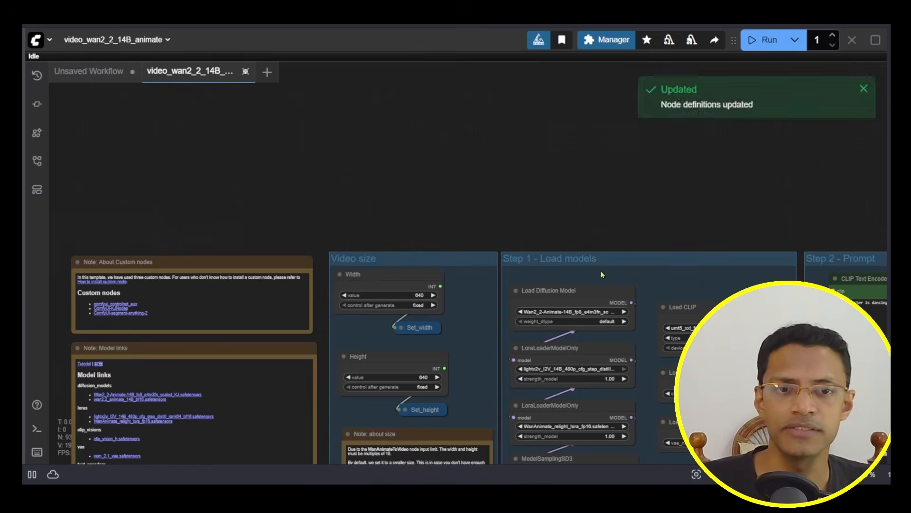
Look over the whole video_wan2_2_14B_animate workflow and inspect the width and height nodes in the Video size group
{"action": "scroll", "coordinate": [460, 402], "scroll_direction": "up", "scroll_amount": 8}
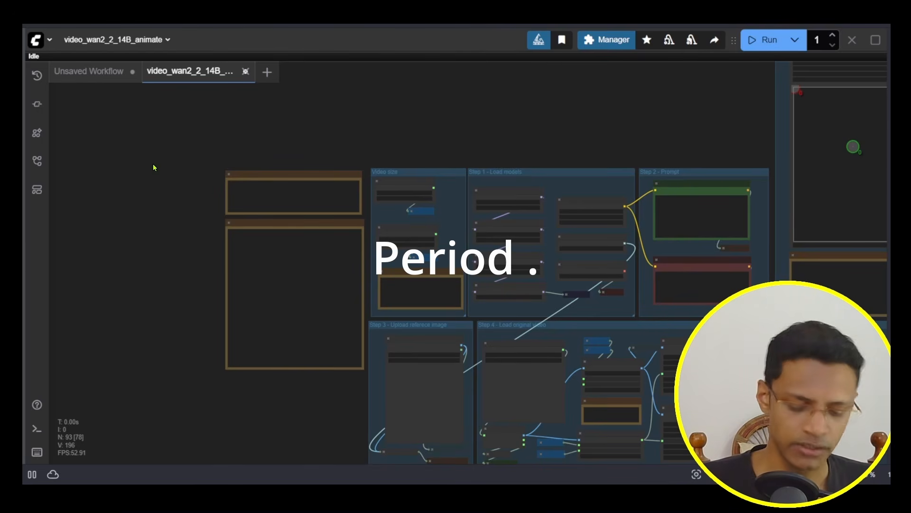
{"action": "scroll", "coordinate": [154, 167], "scroll_direction": "down", "scroll_amount": 3}
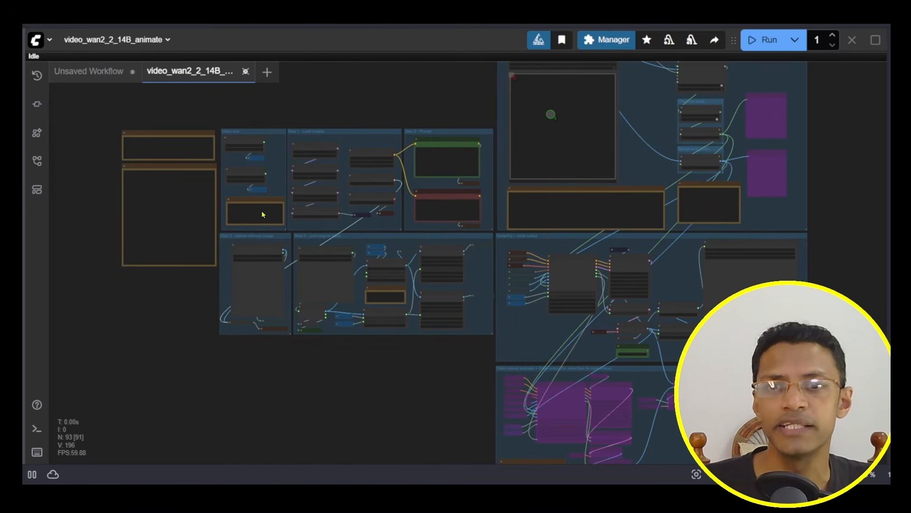
{"action": "scroll", "coordinate": [213, 170], "scroll_direction": "up", "scroll_amount": 10}
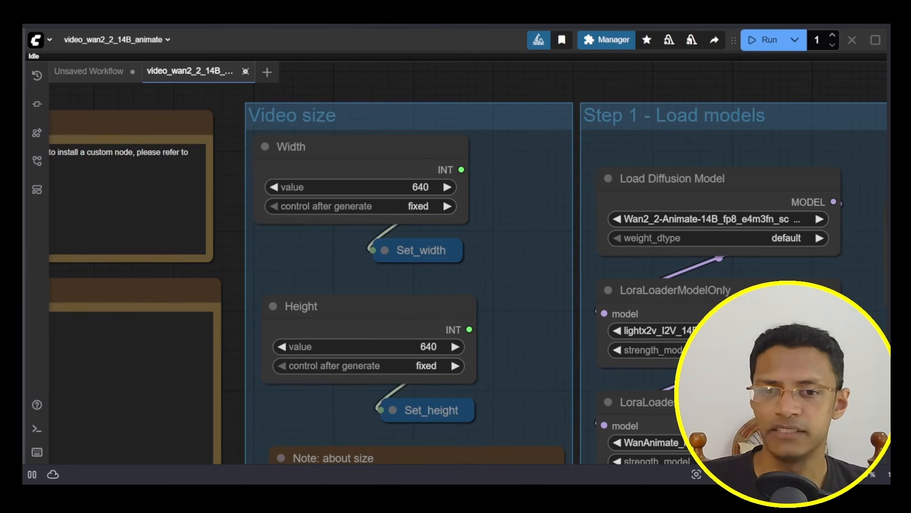
Switch to Calculator and work out 16 × 40 and 16 × 30 as candidate video dimensions
{"action": "key", "text": "super"}
{"action": "type", "text": "calculator"}
{"action": "key", "text": "Return"}
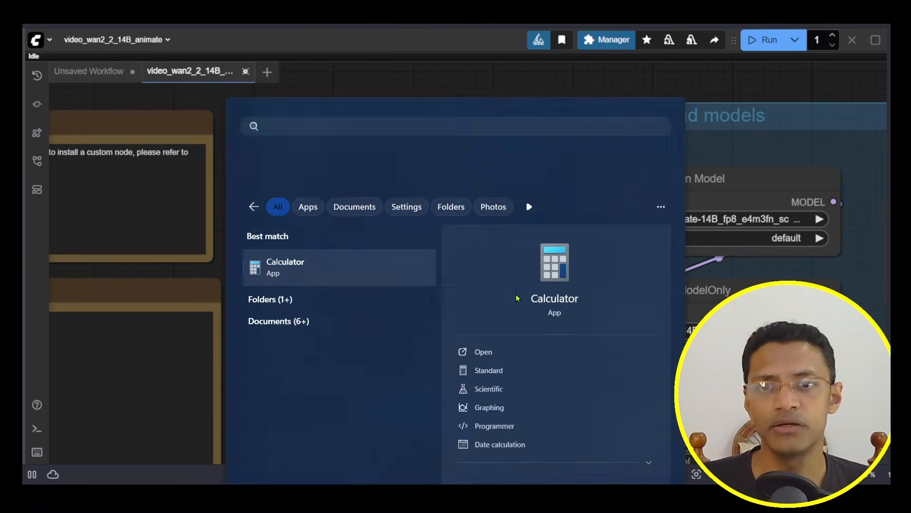
{"action": "type", "text": "16"}
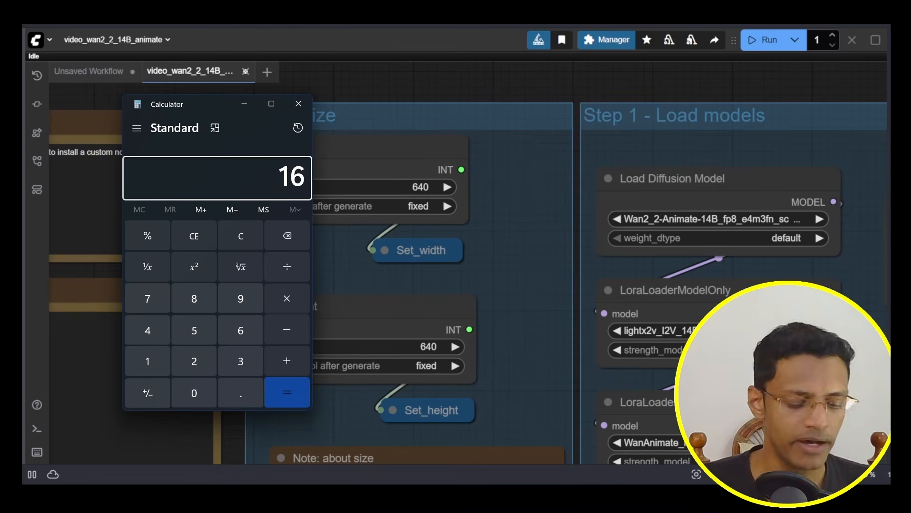
{"action": "type", "text": "*40"}
{"action": "key", "text": "Return"}
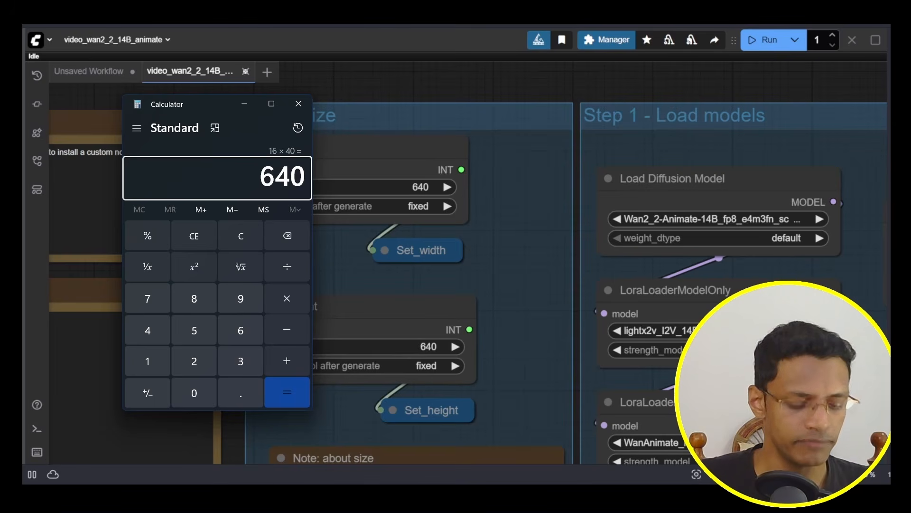
{"action": "type", "text": "16"}
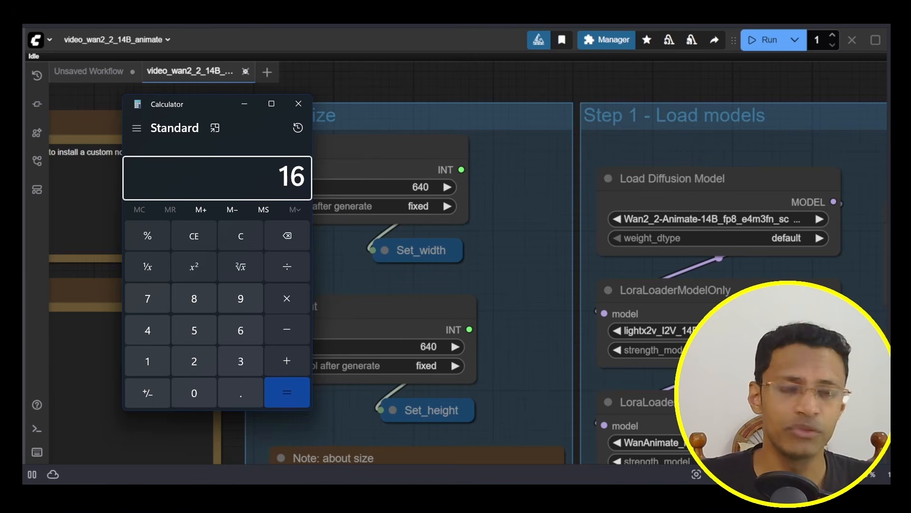
{"action": "key", "text": "asterisk"}
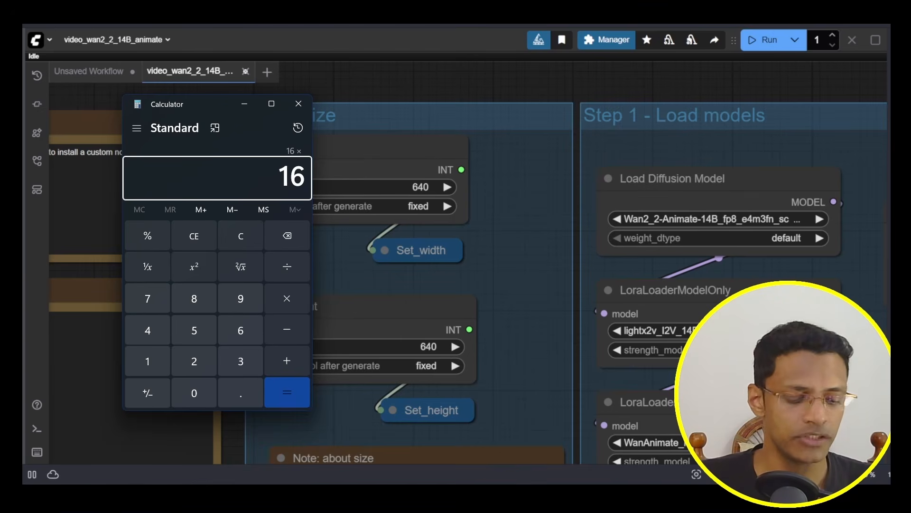
{"action": "type", "text": "30"}
{"action": "key", "text": "Return"}
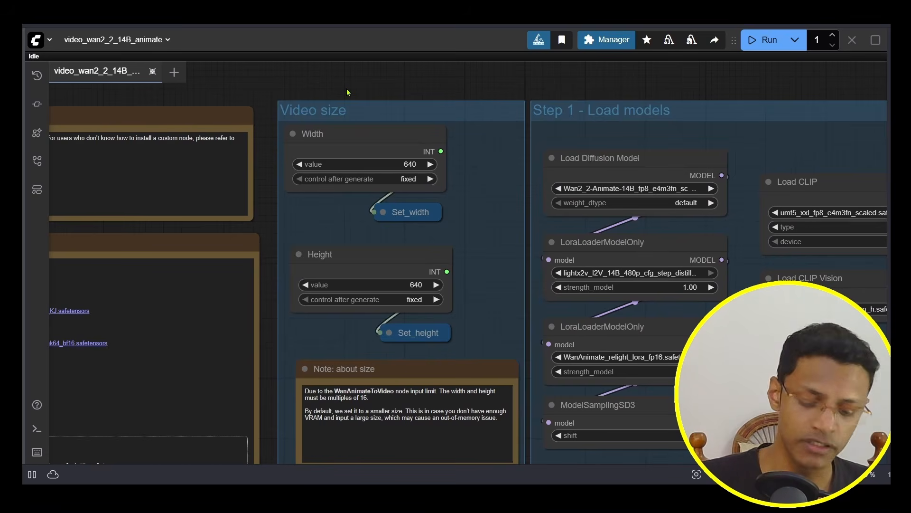
Fit the view to the selected Video size group and return to an overview of the entire workflow
{"action": "scroll", "coordinate": [347, 93], "scroll_direction": "down", "scroll_amount": 6}
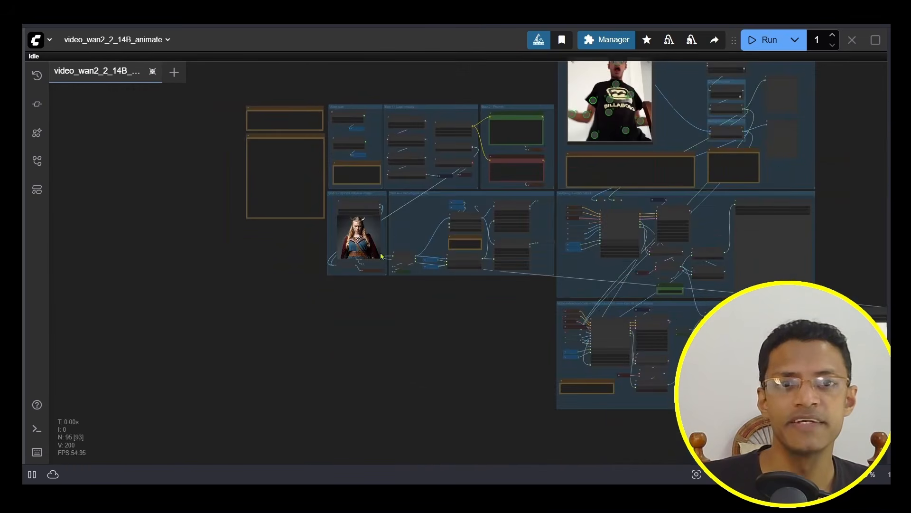
{"action": "left_click_drag", "start_coordinate": [374, 294], "coordinate": [412, 351]}
{"action": "scroll", "coordinate": [411, 351], "scroll_direction": "down", "scroll_amount": 3}
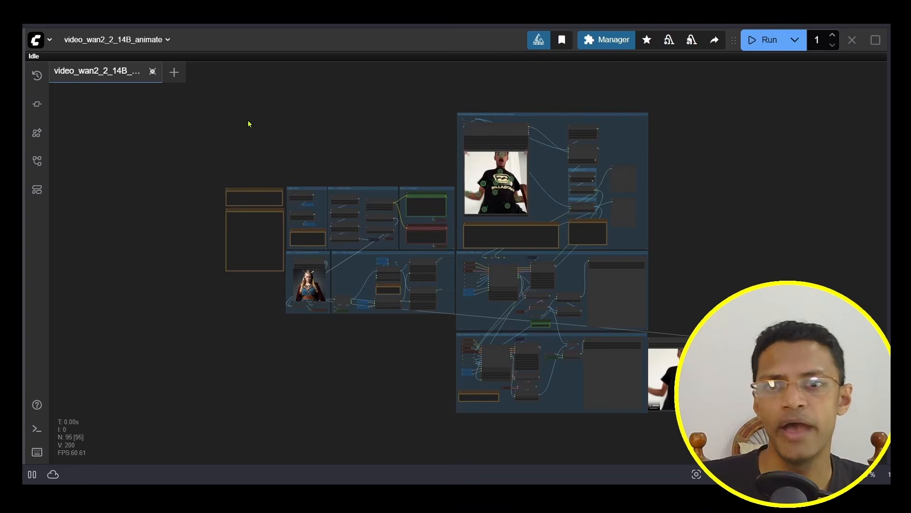
{"action": "left_click", "coordinate": [318, 192]}
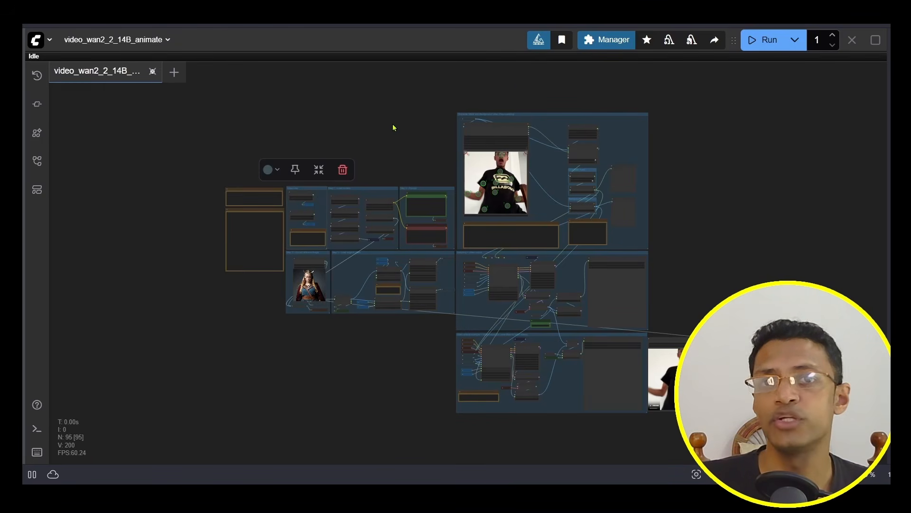
{"action": "key", "text": "."}
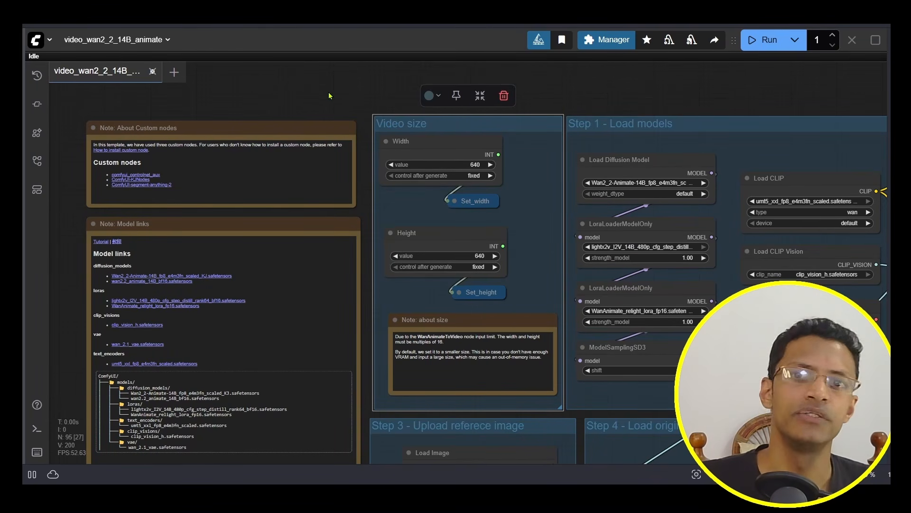
{"action": "left_click", "coordinate": [304, 93]}
{"action": "key", "text": "period"}
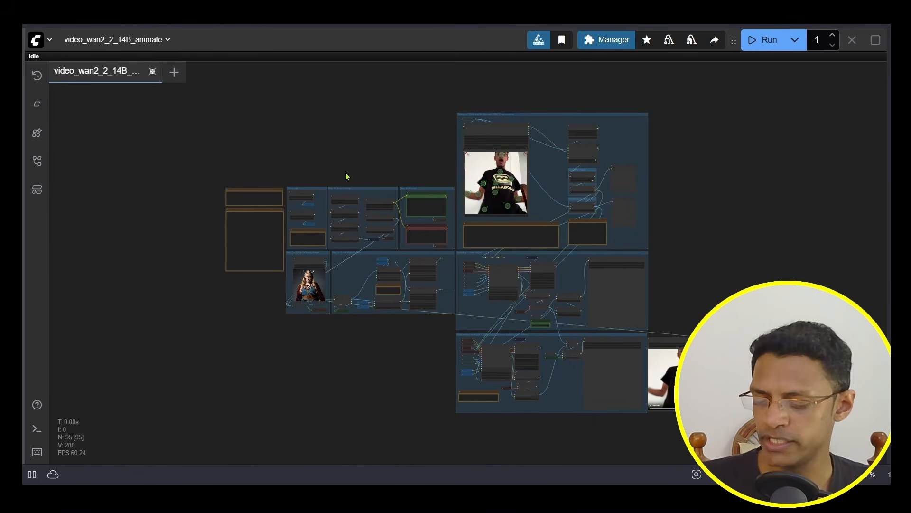
{"action": "key", "text": "ctrl+shift+3"}
{"action": "mouse_move", "coordinate": [302, 175]}
{"action": "left_mouse_down"}
{"action": "mouse_move", "coordinate": [443, 179]}
{"action": "mouse_move", "coordinate": [421, 185]}
{"action": "left_mouse_up"}
{"action": "left_click_drag", "start_coordinate": [414, 198], "coordinate": [294, 288]}
{"action": "mouse_move", "coordinate": [296, 290]}
{"action": "left_mouse_down"}
{"action": "mouse_move", "coordinate": [440, 293]}
{"action": "mouse_move", "coordinate": [430, 305]}
{"action": "mouse_move", "coordinate": [550, 191]}
{"action": "left_mouse_up"}
{"action": "mouse_move", "coordinate": [537, 183]}
{"action": "left_mouse_down"}
{"action": "mouse_move", "coordinate": [564, 188]}
{"action": "mouse_move", "coordinate": [553, 204]}
{"action": "left_mouse_up"}
{"action": "mouse_move", "coordinate": [554, 214]}
{"action": "left_mouse_down"}
{"action": "mouse_move", "coordinate": [542, 384]}
{"action": "mouse_move", "coordinate": [565, 365]}
{"action": "left_mouse_up"}
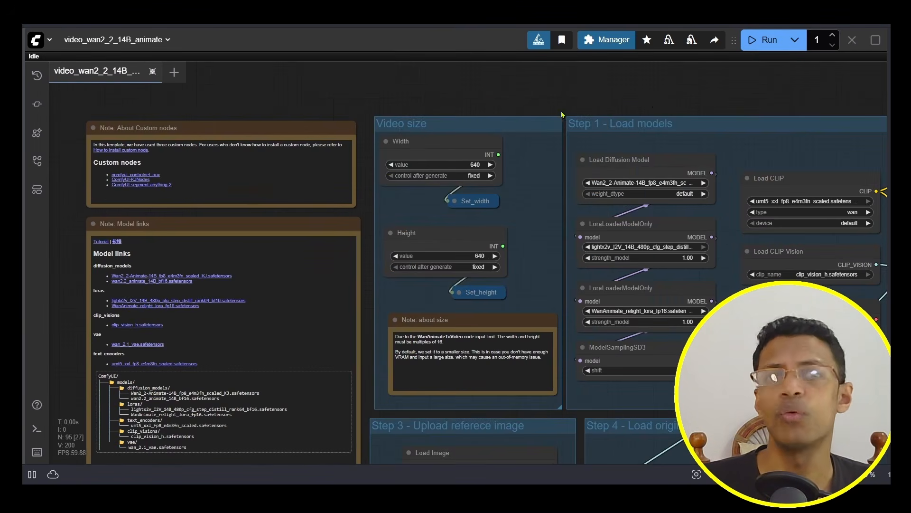
Examine the Step 1 - Load models group, including the model file chosen in the Load Diffusion Model node
{"action": "left_click_drag", "start_coordinate": [683, 110], "coordinate": [386, 77]}
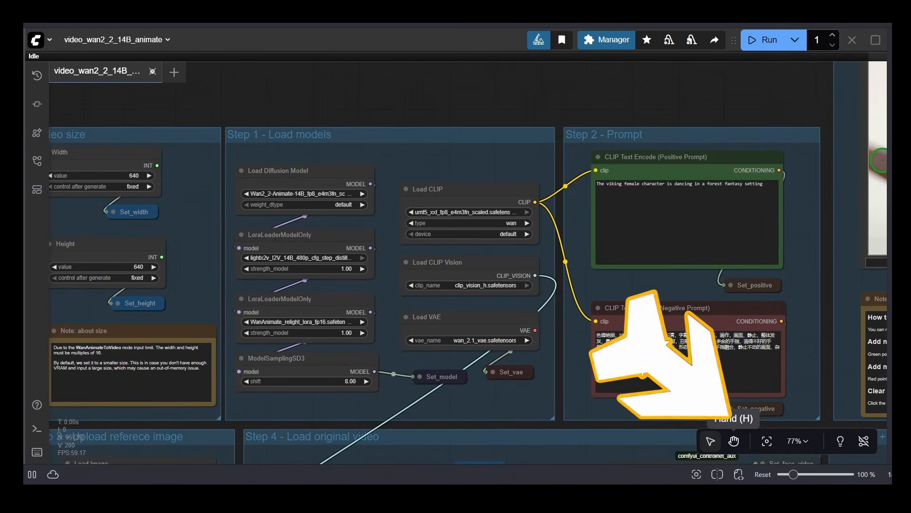
{"action": "mouse_move", "coordinate": [398, 460]}
{"action": "left_mouse_down"}
{"action": "mouse_move", "coordinate": [376, 28]}
{"action": "mouse_move", "coordinate": [542, 157]}
{"action": "mouse_move", "coordinate": [381, 458]}
{"action": "left_mouse_up"}
{"action": "left_click_drag", "start_coordinate": [409, 276], "coordinate": [471, 314]}
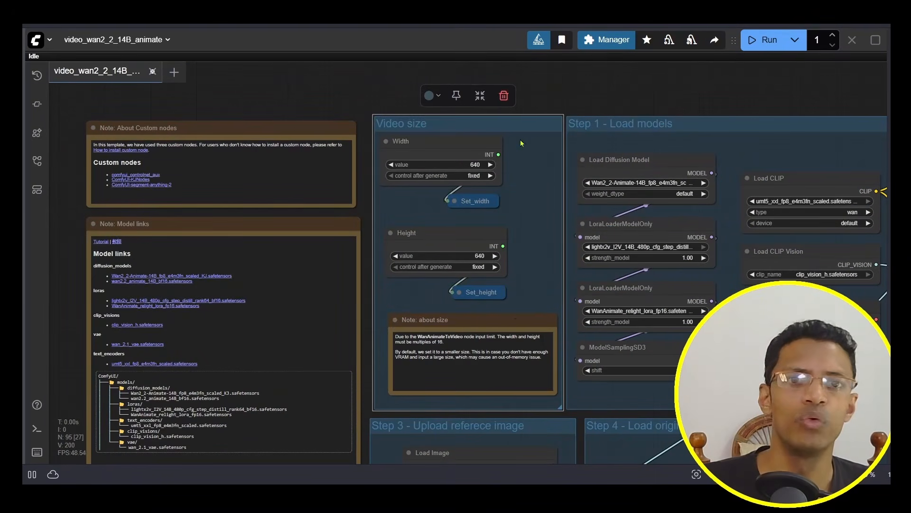
{"action": "left_click", "coordinate": [625, 126]}
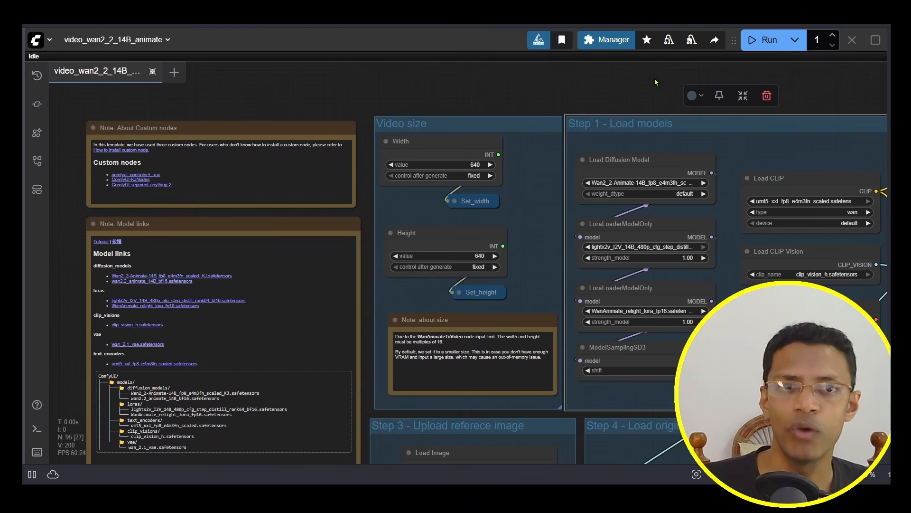
{"action": "scroll", "coordinate": [655, 82], "scroll_direction": "right", "scroll_amount": 5}
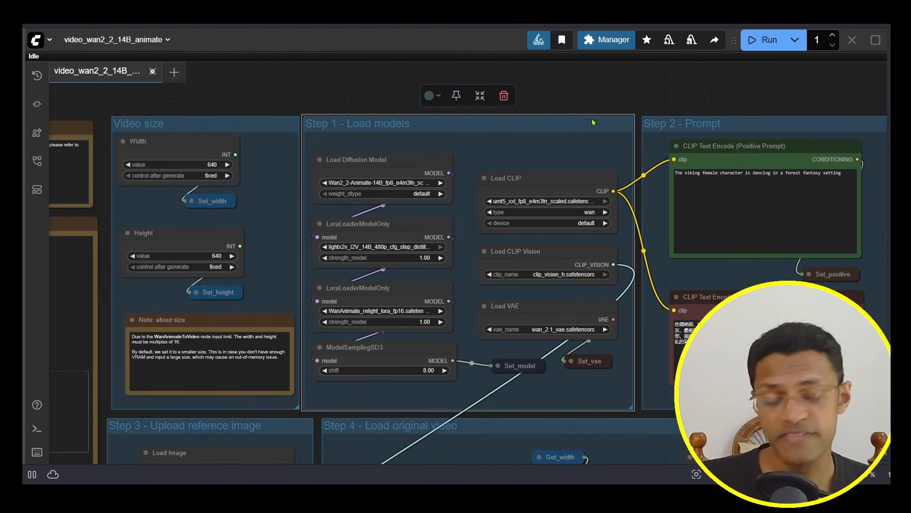
{"action": "scroll", "coordinate": [363, 168], "scroll_direction": "up", "scroll_amount": 9}
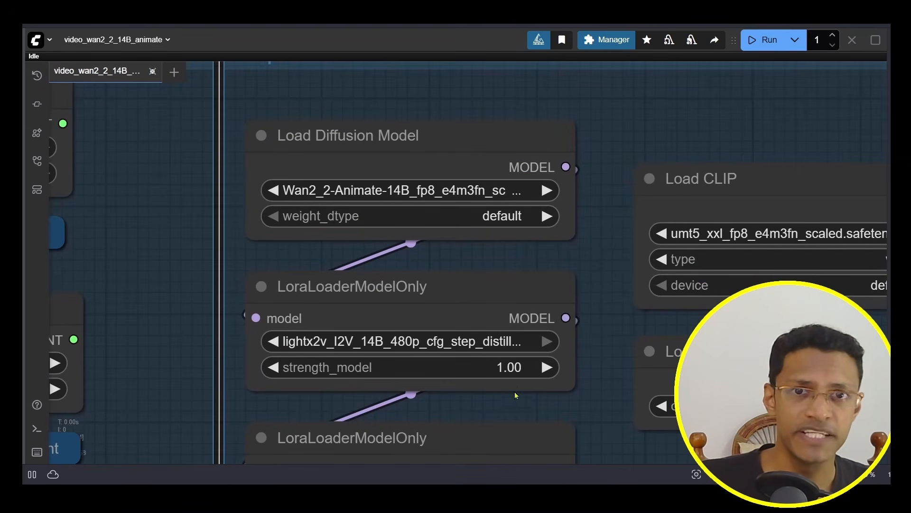
{"action": "left_click", "coordinate": [467, 191]}
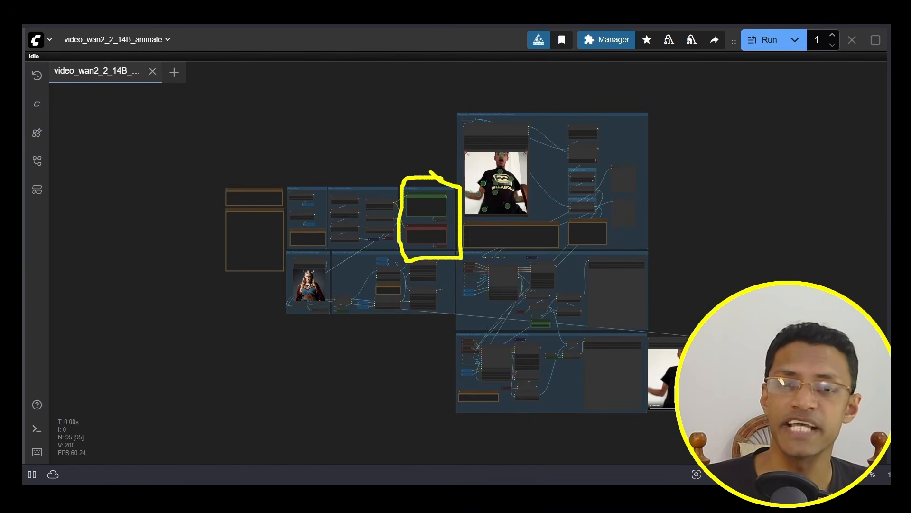
Inspect the Step 2 - Prompt group and the Load Image node in the Step 3 reference image group
{"action": "left_click", "coordinate": [430, 192]}
{"action": "key", "text": "."}
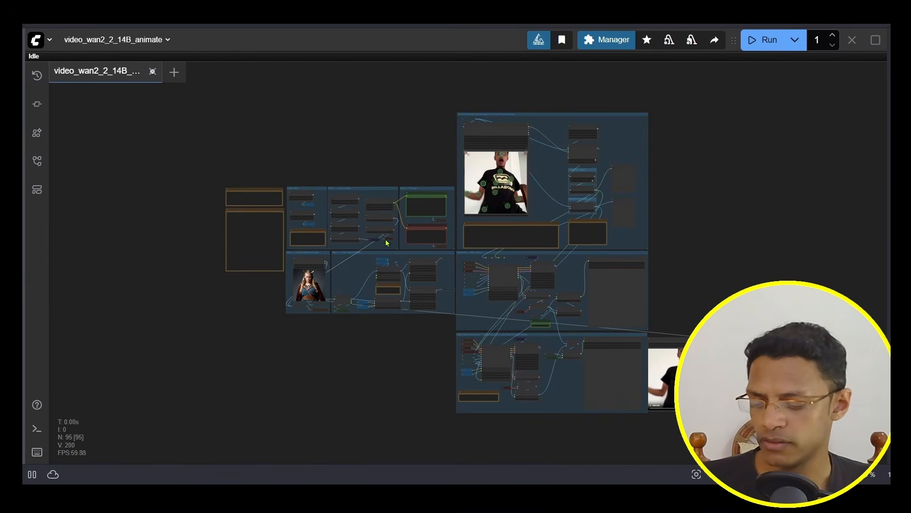
{"action": "key", "text": "ctrl+shift+3"}
{"action": "mouse_move", "coordinate": [329, 251]}
{"action": "left_mouse_down"}
{"action": "mouse_move", "coordinate": [267, 253]}
{"action": "mouse_move", "coordinate": [269, 333]}
{"action": "mouse_move", "coordinate": [343, 308]}
{"action": "mouse_move", "coordinate": [328, 252]}
{"action": "left_mouse_up"}
{"action": "key", "text": "Escape"}
{"action": "left_click", "coordinate": [303, 254]}
{"action": "scroll", "coordinate": [304, 256], "scroll_direction": "up", "scroll_amount": 15}
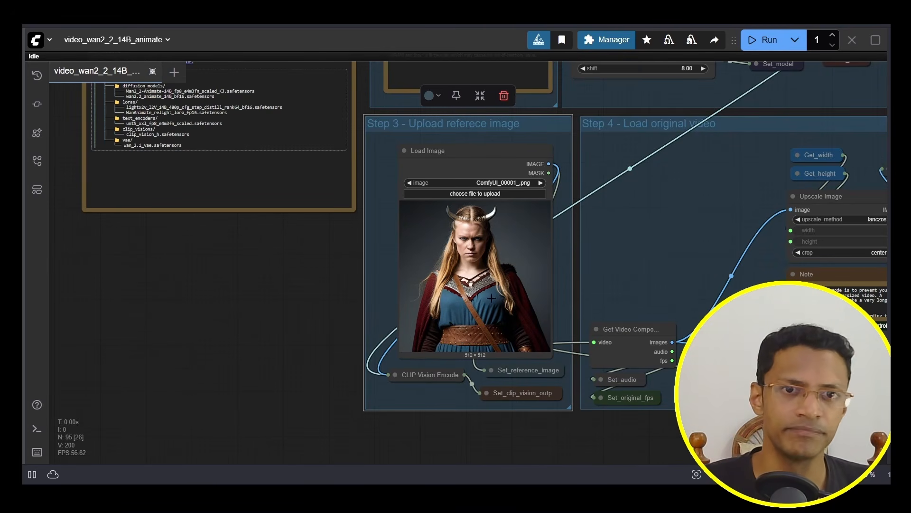
Load input_video_00001.mp4 into the Load Video node of the Step 4 - Load original video group
{"action": "left_click", "coordinate": [636, 129]}
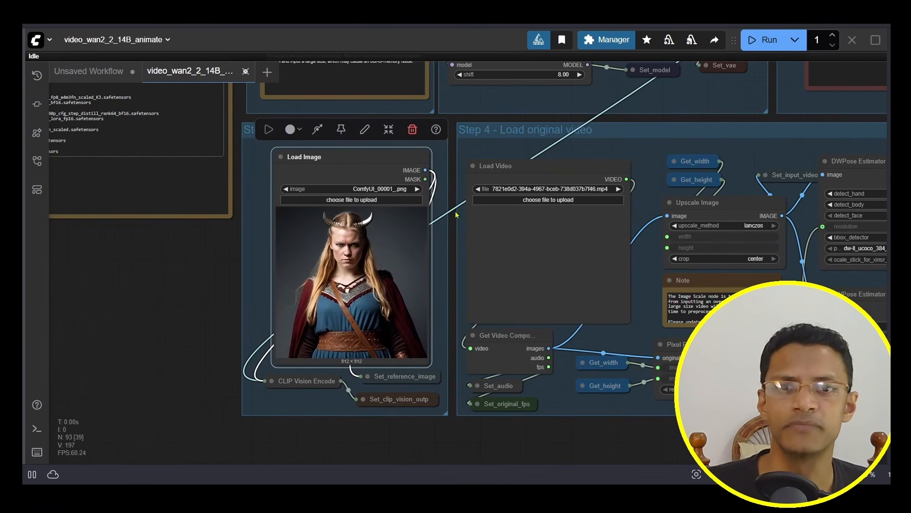
{"action": "left_click_drag", "start_coordinate": [455, 215], "coordinate": [337, 220]}
{"action": "mouse_move", "coordinate": [395, 169]}
{"action": "left_mouse_down"}
{"action": "mouse_move", "coordinate": [388, 152]}
{"action": "mouse_move", "coordinate": [398, 160]}
{"action": "left_mouse_up"}
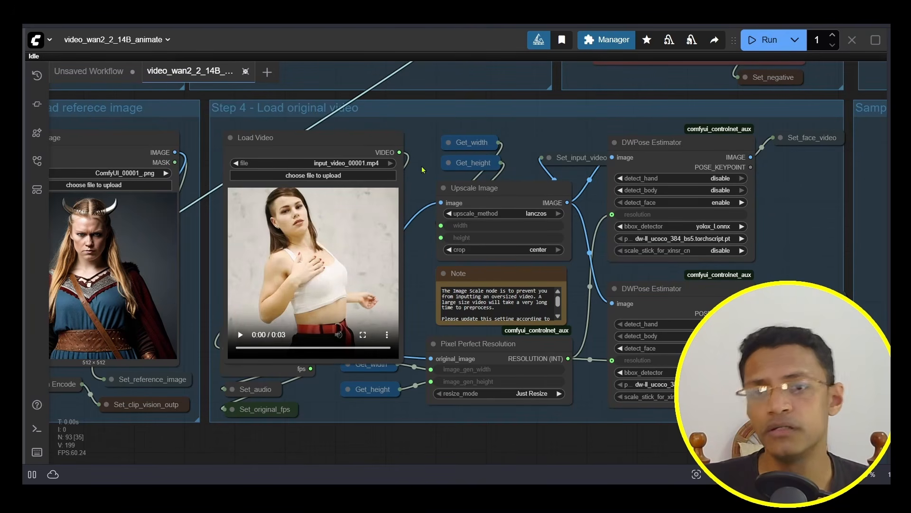
{"action": "left_click_drag", "start_coordinate": [409, 171], "coordinate": [503, 177]}
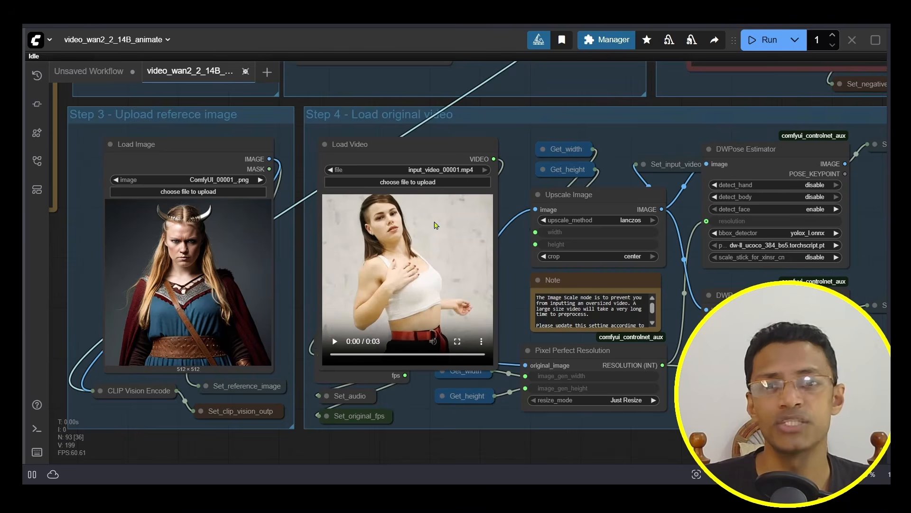
{"action": "scroll", "coordinate": [335, 334], "scroll_direction": "up", "scroll_amount": 5}
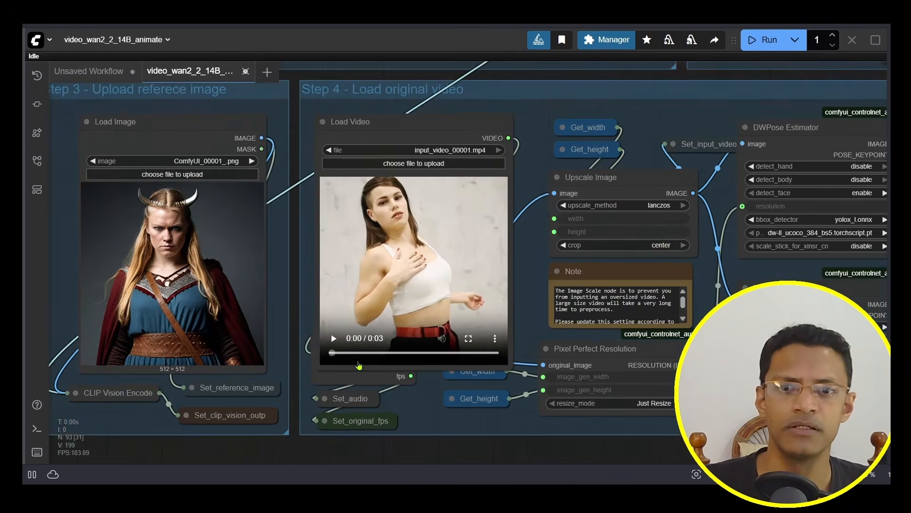
Play the input video preview inside the Load Video node
{"action": "scroll", "coordinate": [416, 386], "scroll_direction": "up", "scroll_amount": 5}
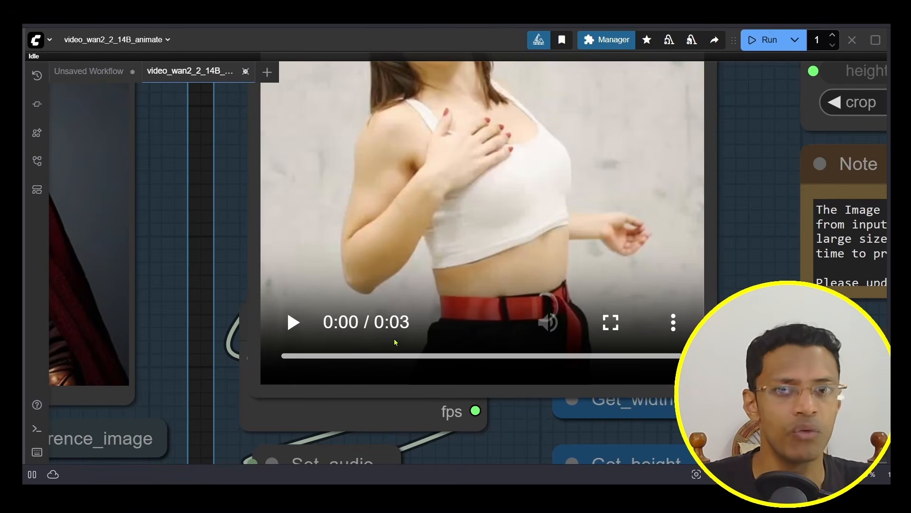
{"action": "left_click", "coordinate": [292, 331]}
{"action": "scroll", "coordinate": [707, 256], "scroll_direction": "down", "scroll_amount": 5}
Move the Load Video node slightly upward so it clears the Get Video Components node beneath it
{"action": "left_click_drag", "start_coordinate": [719, 241], "coordinate": [437, 298]}
{"action": "scroll", "coordinate": [583, 307], "scroll_direction": "down", "scroll_amount": 3}
{"action": "scroll", "coordinate": [546, 295], "scroll_direction": "down", "scroll_amount": 3}
{"action": "left_click_drag", "start_coordinate": [302, 156], "coordinate": [302, 126]}
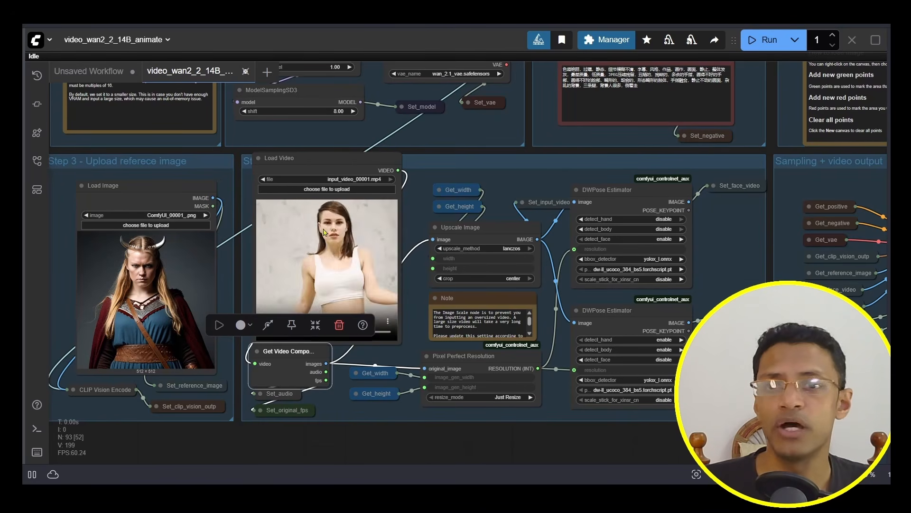
{"action": "left_click_drag", "start_coordinate": [329, 166], "coordinate": [328, 162]}
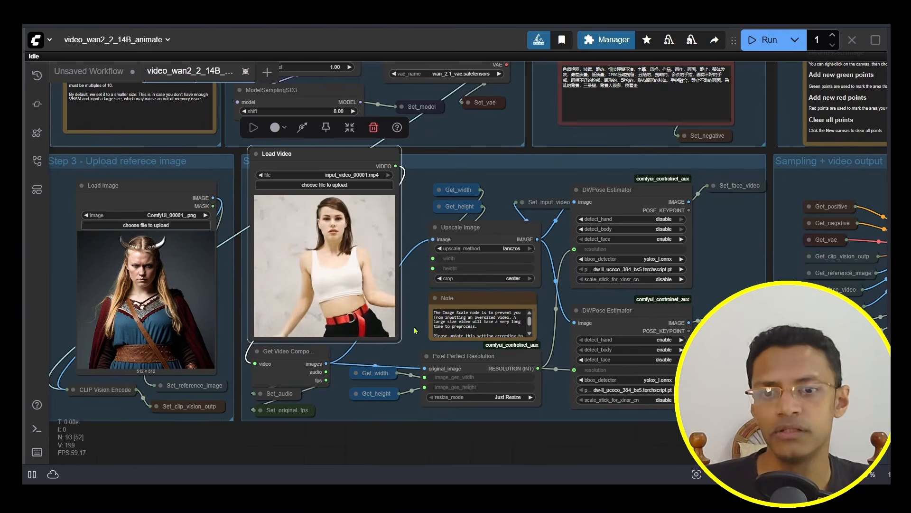
Compare the reference image in the Load Image node with the playing input video in the Load Video node
{"action": "scroll", "coordinate": [409, 300], "scroll_direction": "up", "scroll_amount": 3}
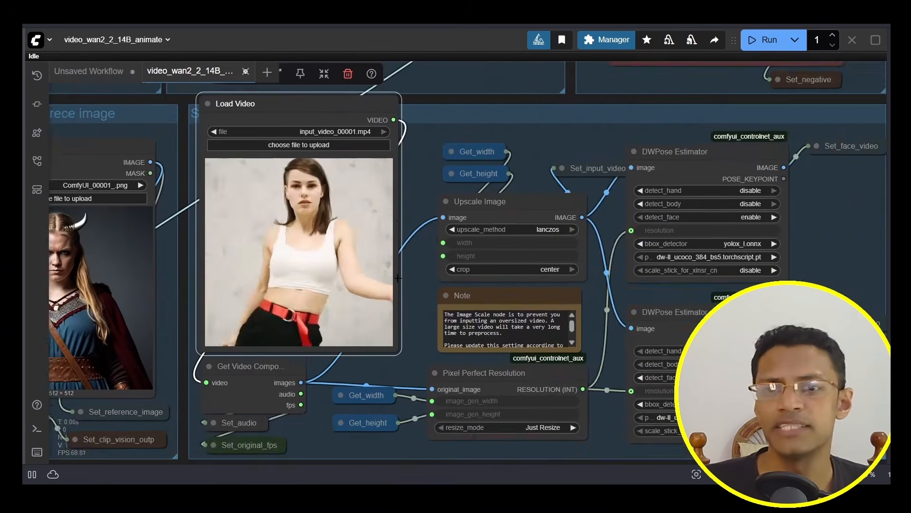
{"action": "left_click_drag", "start_coordinate": [412, 281], "coordinate": [605, 330]}
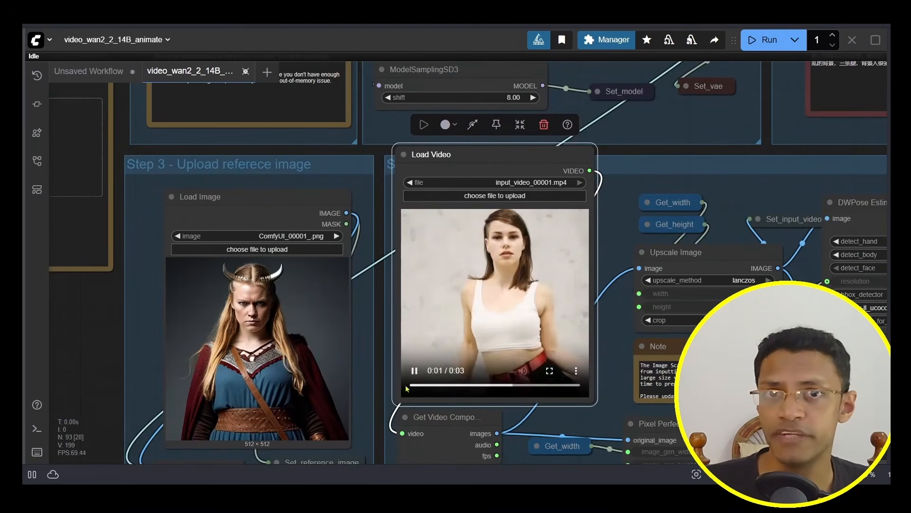
{"action": "left_click_drag", "start_coordinate": [379, 368], "coordinate": [430, 323]}
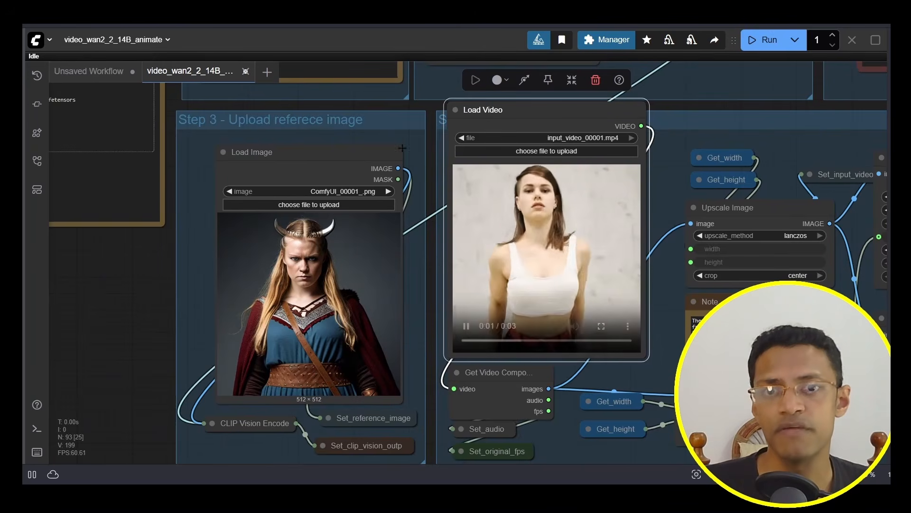
{"action": "left_click_drag", "start_coordinate": [402, 108], "coordinate": [400, 440]}
{"action": "left_click_drag", "start_coordinate": [325, 118], "coordinate": [398, 157]}
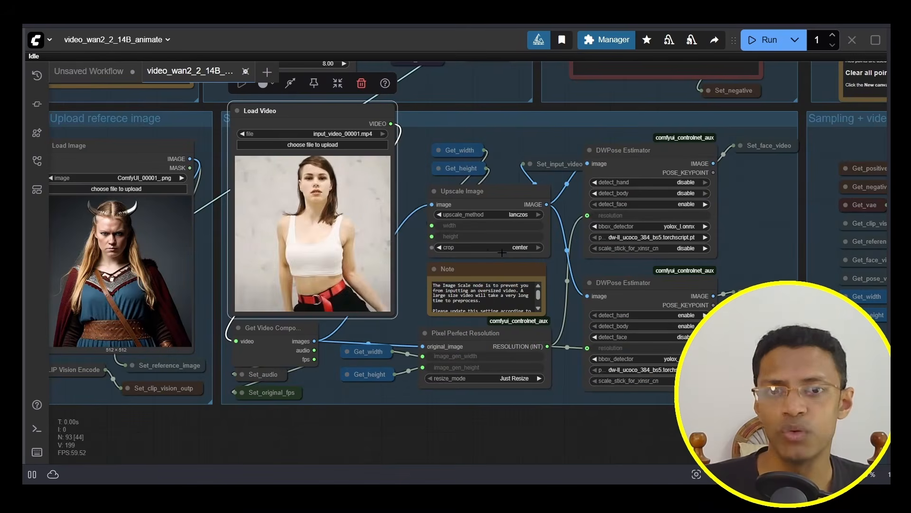
Inspect the Upscale Image node and the Width and Height nodes in the Video size group
{"action": "scroll", "coordinate": [483, 195], "scroll_direction": "up", "scroll_amount": 2}
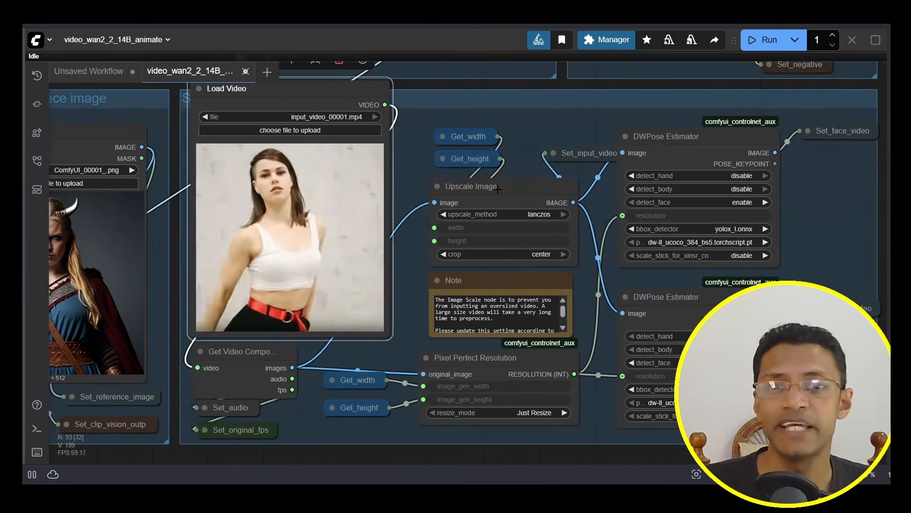
{"action": "left_click", "coordinate": [483, 194]}
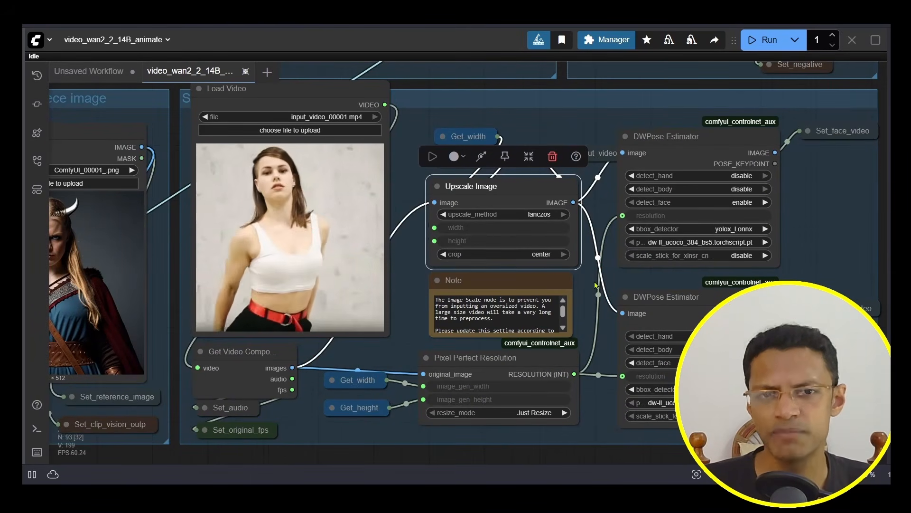
{"action": "scroll", "coordinate": [436, 266], "scroll_direction": "up", "scroll_amount": 2}
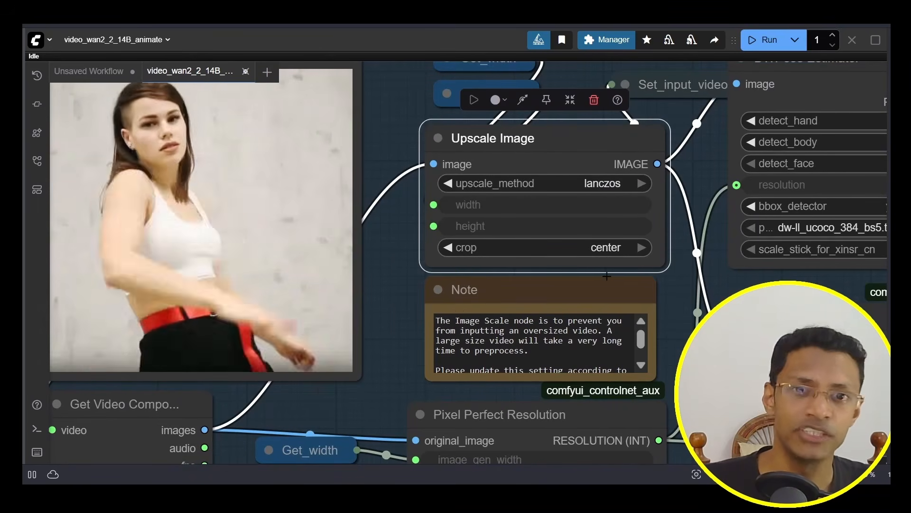
{"action": "scroll", "coordinate": [426, 312], "scroll_direction": "down", "scroll_amount": 2}
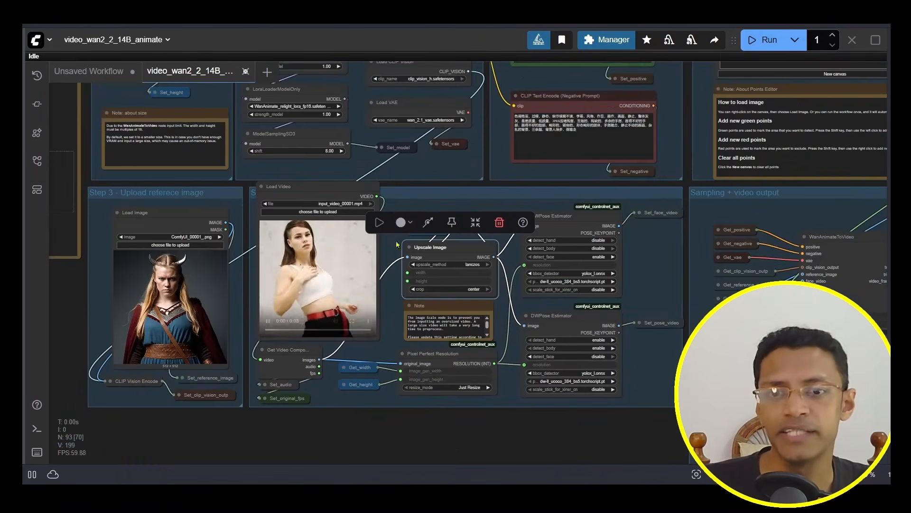
{"action": "scroll", "coordinate": [377, 319], "scroll_direction": "down", "scroll_amount": 2}
{"action": "left_click_drag", "start_coordinate": [242, 163], "coordinate": [431, 335]}
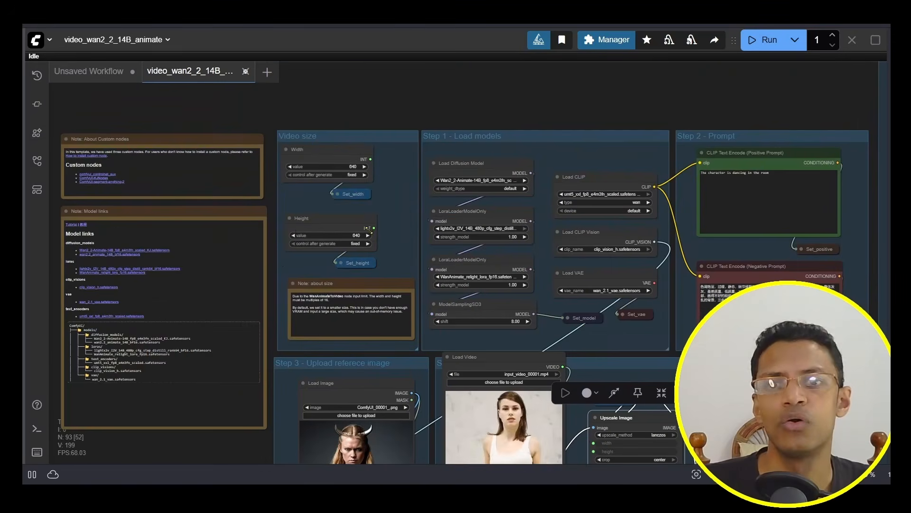
{"action": "left_click", "coordinate": [371, 135]}
{"action": "scroll", "coordinate": [410, 231], "scroll_direction": "up", "scroll_amount": 2}
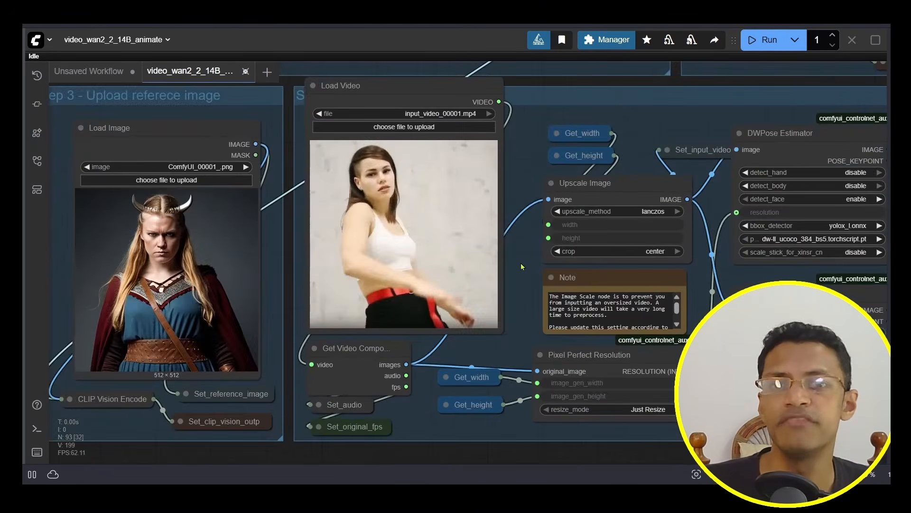
Choose center as the crop option of the Upscale Image node in the Step 4 group
{"action": "left_click_drag", "start_coordinate": [521, 264], "coordinate": [641, 267]}
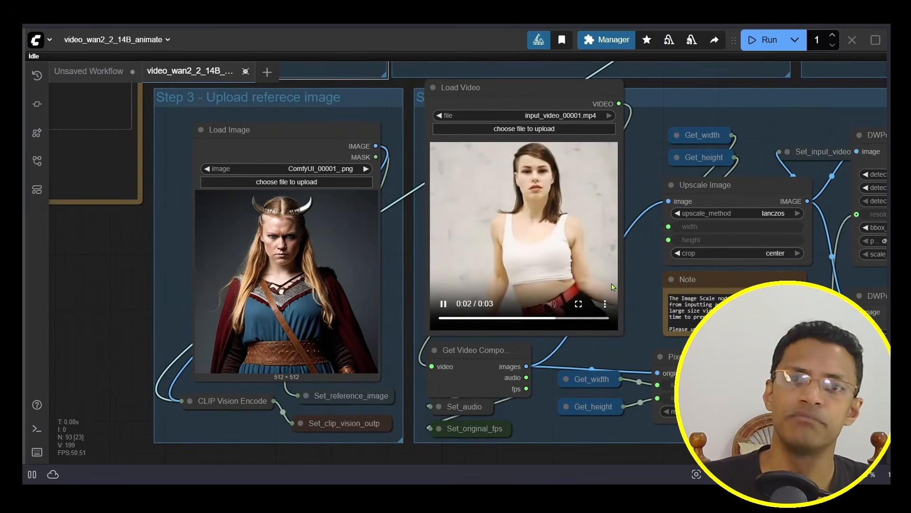
{"action": "left_click_drag", "start_coordinate": [626, 253], "coordinate": [515, 241]}
{"action": "left_click_drag", "start_coordinate": [531, 194], "coordinate": [555, 238]}
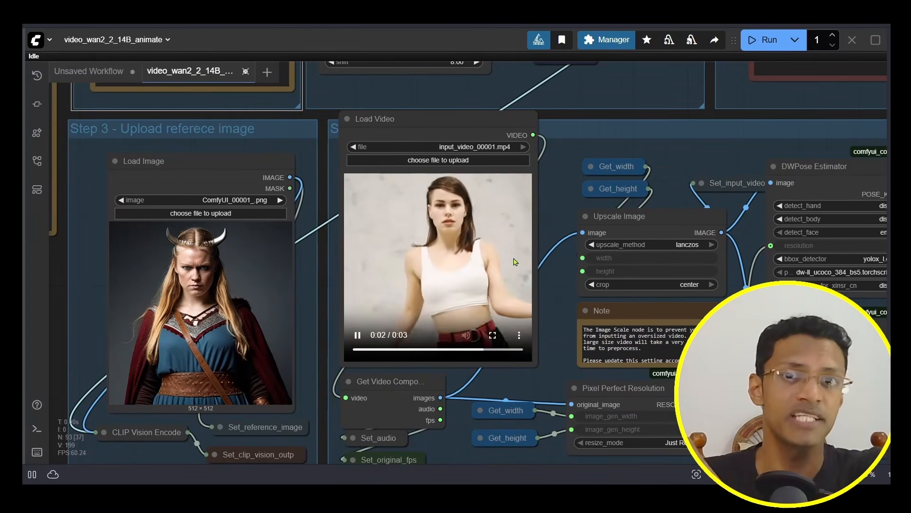
{"action": "left_click", "coordinate": [657, 284]}
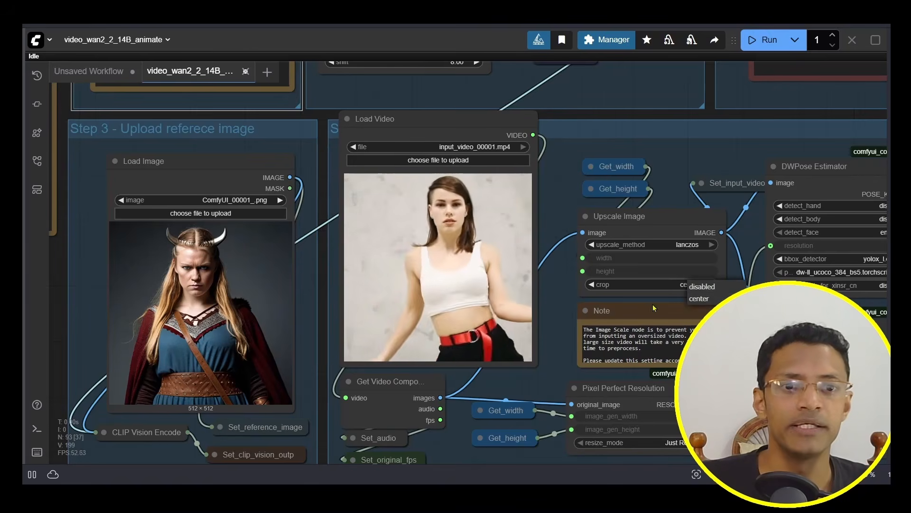
{"action": "left_click", "coordinate": [699, 298]}
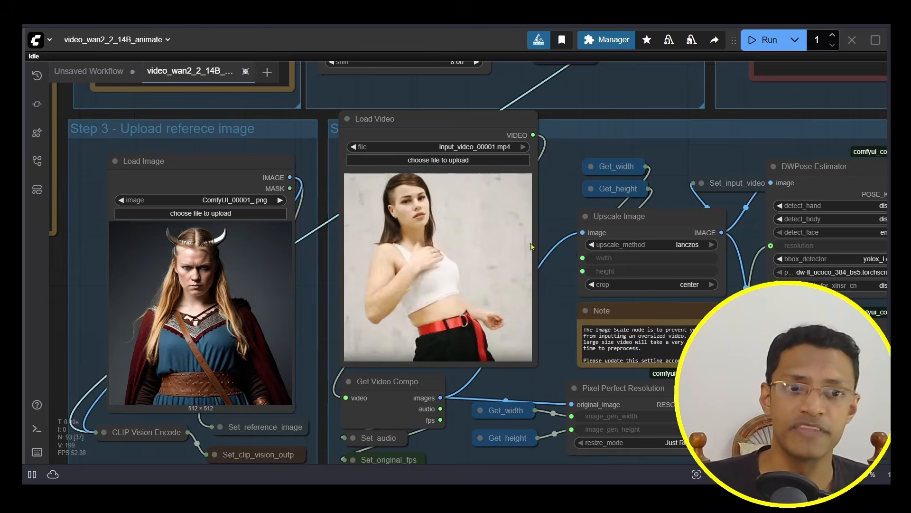
Examine the detection settings of the two DWPose Estimator nodes that feed Set_face_video and Set_pose_video
{"action": "left_click_drag", "start_coordinate": [742, 278], "coordinate": [649, 282]}
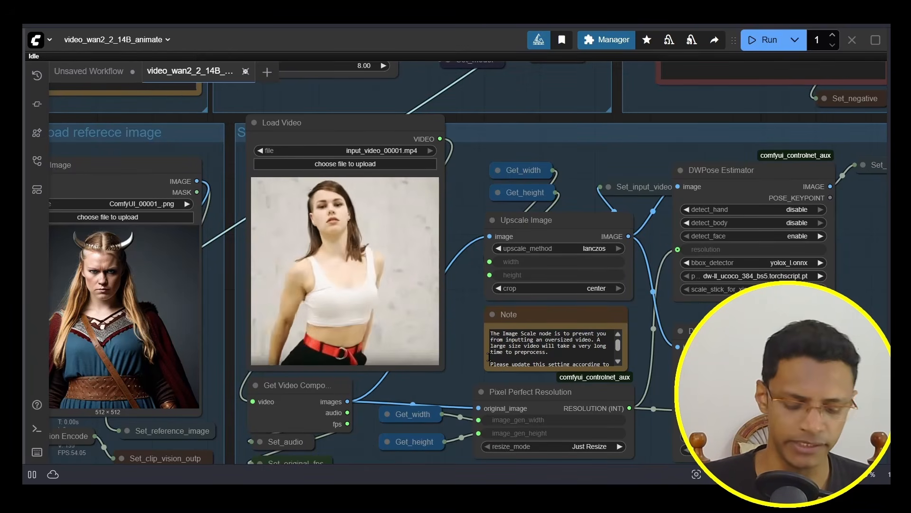
{"action": "scroll", "coordinate": [303, 259], "scroll_direction": "up", "scroll_amount": 4}
{"action": "scroll", "coordinate": [523, 189], "scroll_direction": "down", "scroll_amount": 3}
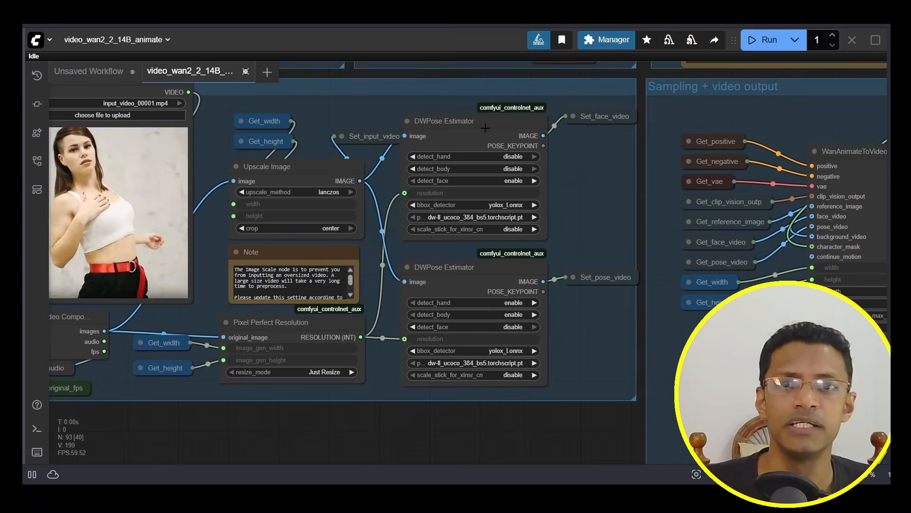
{"action": "left_click", "coordinate": [485, 125]}
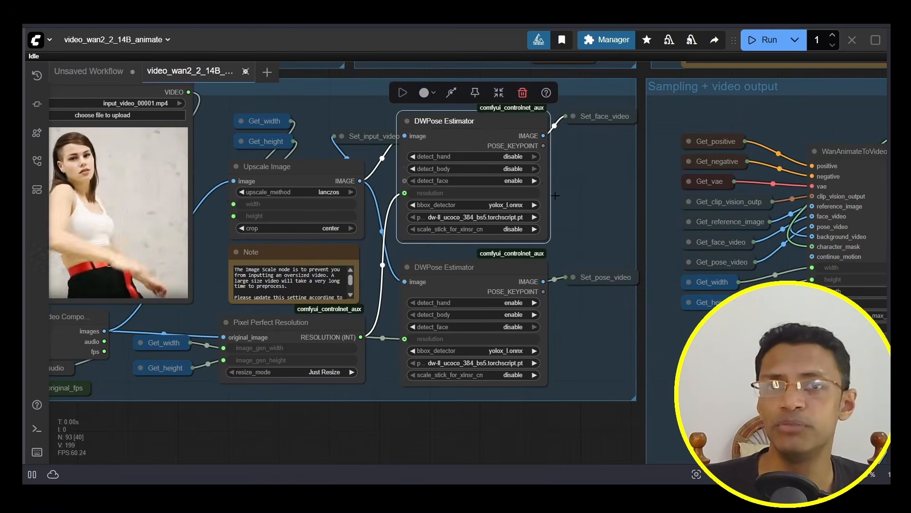
{"action": "scroll", "coordinate": [569, 223], "scroll_direction": "up", "scroll_amount": 5}
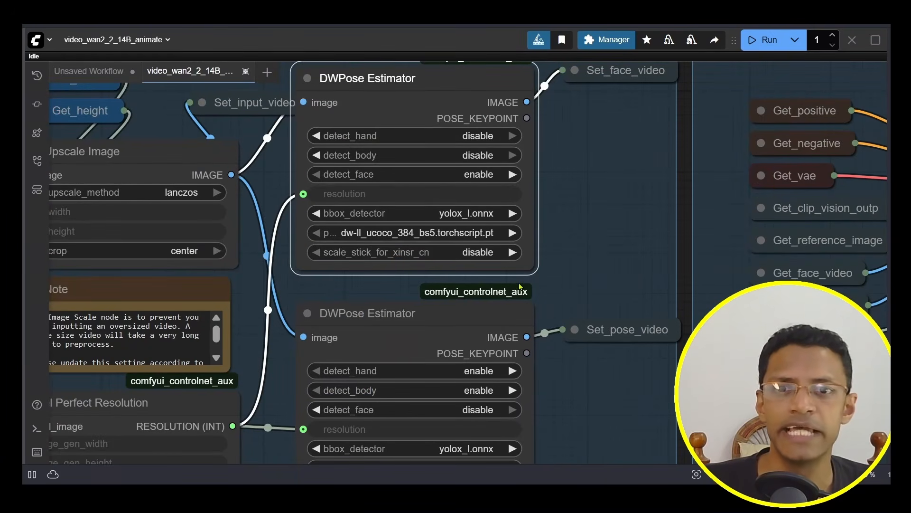
{"action": "scroll", "coordinate": [542, 199], "scroll_direction": "down", "scroll_amount": 4}
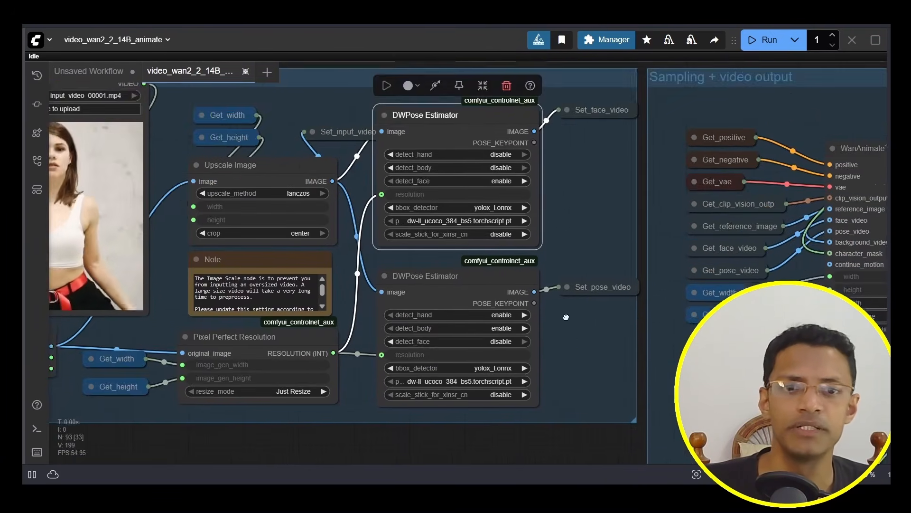
{"action": "scroll", "coordinate": [551, 280], "scroll_direction": "up", "scroll_amount": 5}
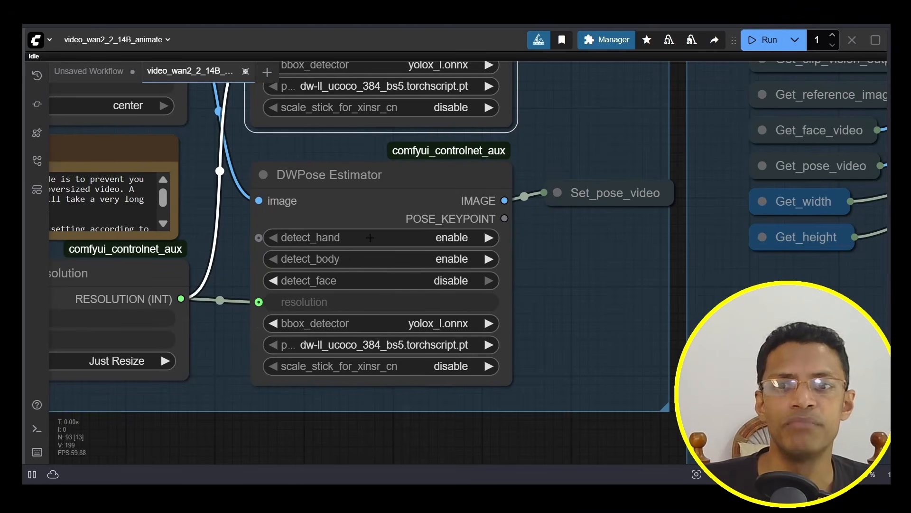
Select the Character Mask and Background Video Preprocessing group from the workflow overview and fit the view to it
{"action": "scroll", "coordinate": [607, 431], "scroll_direction": "down", "scroll_amount": 8}
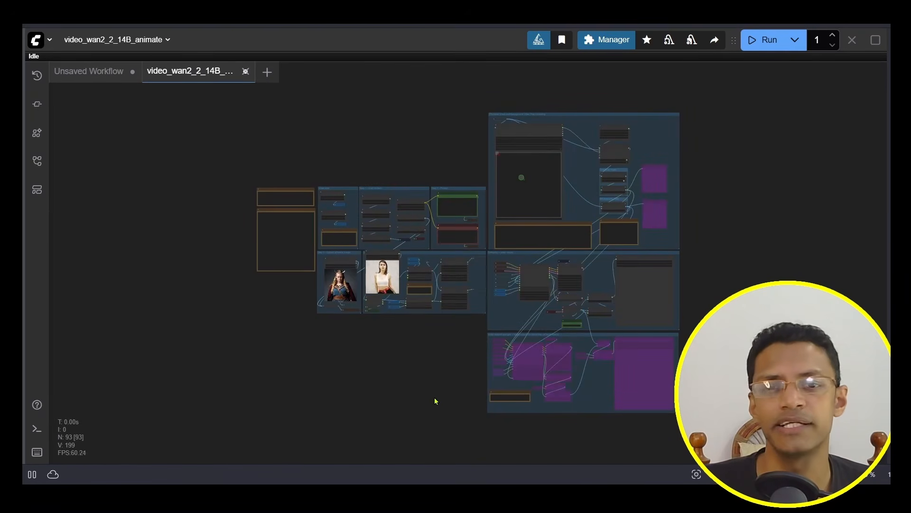
{"action": "left_click", "coordinate": [468, 256]}
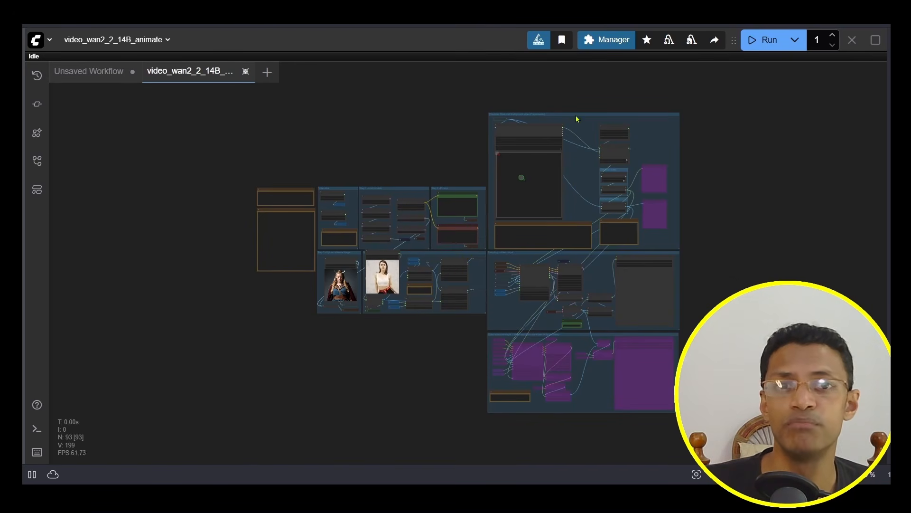
{"action": "left_click", "coordinate": [576, 115]}
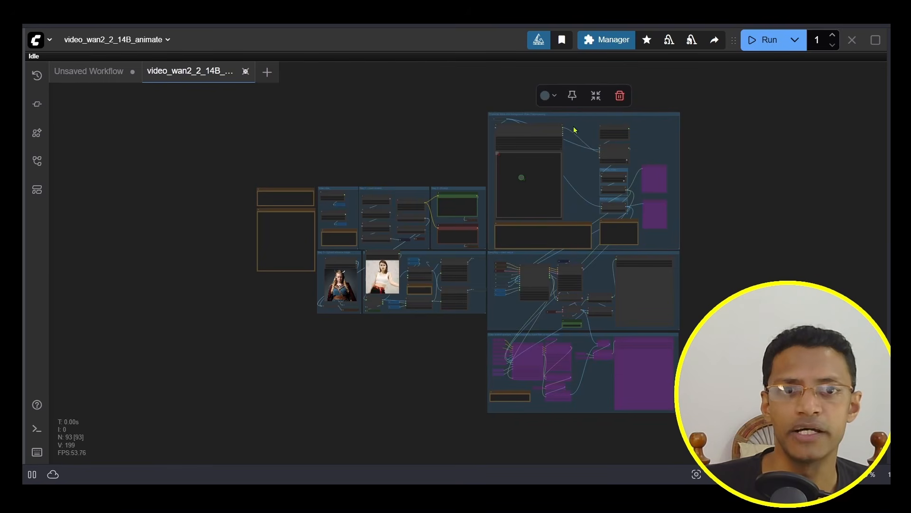
{"action": "key", "text": "."}
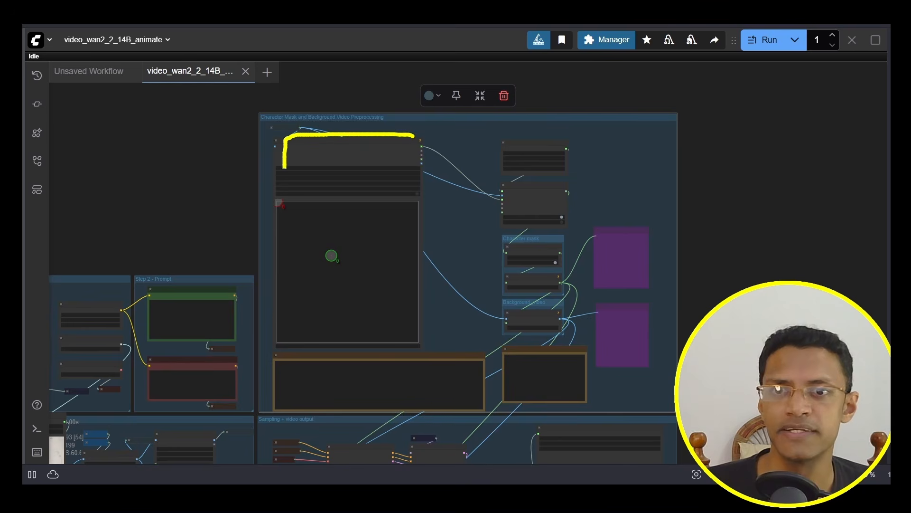
{"action": "left_click_drag", "start_coordinate": [394, 300], "coordinate": [413, 127]}
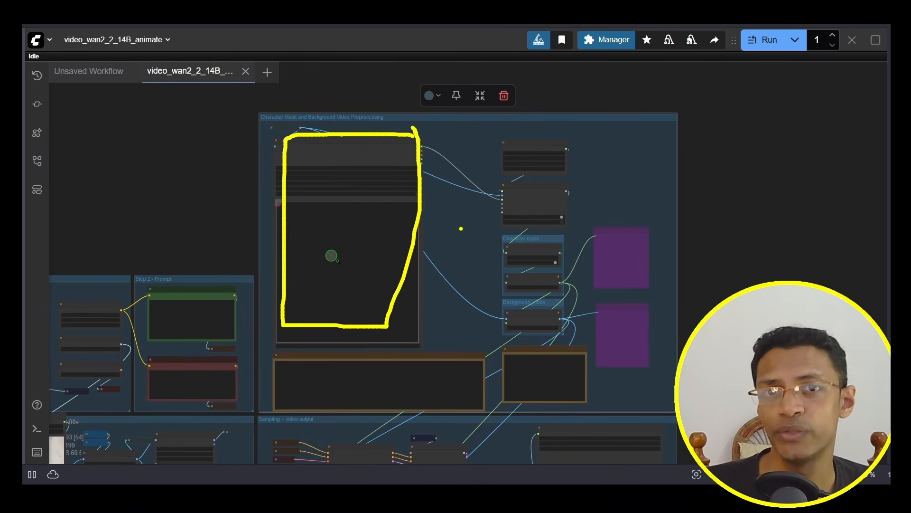
{"action": "key", "text": "Escape"}
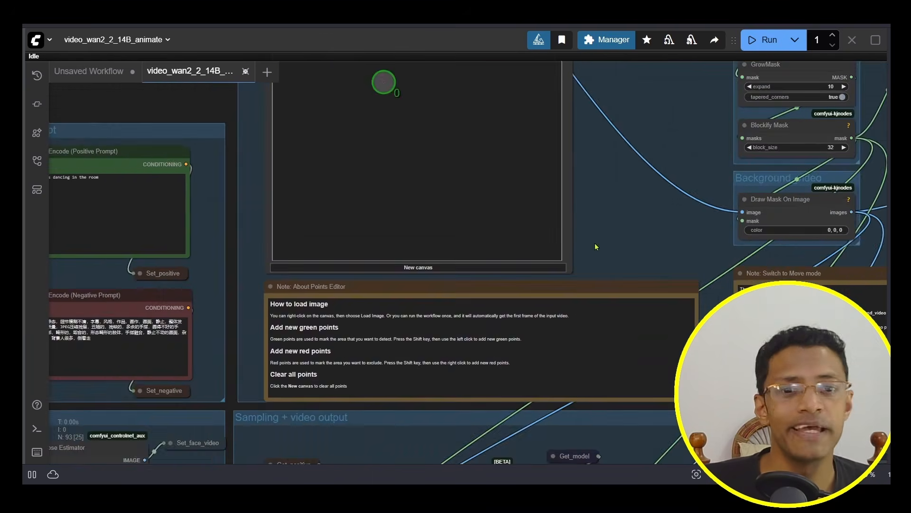
Read the About Points Editor note on loading an image and adding green and red points
{"action": "scroll", "coordinate": [592, 227], "scroll_direction": "up", "scroll_amount": 2}
{"action": "left_click_drag", "start_coordinate": [644, 290], "coordinate": [595, 165]}
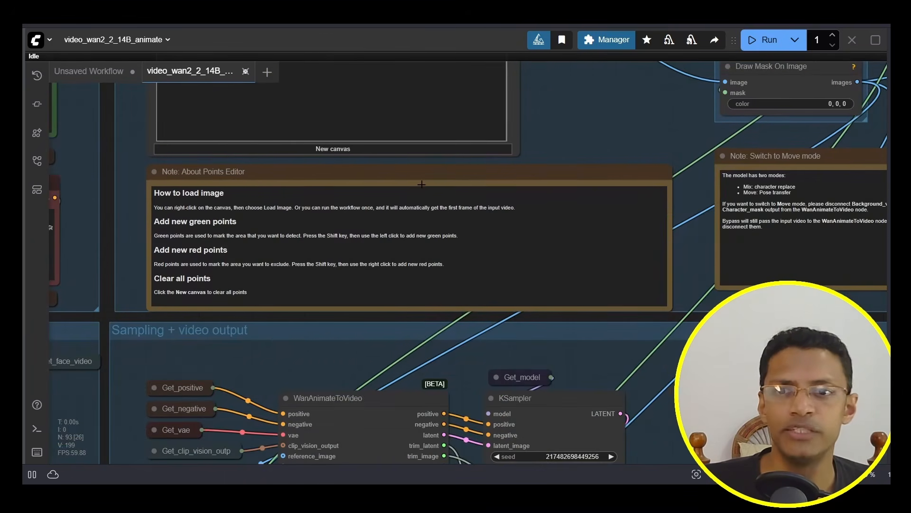
{"action": "scroll", "coordinate": [667, 306], "scroll_direction": "up", "scroll_amount": 4}
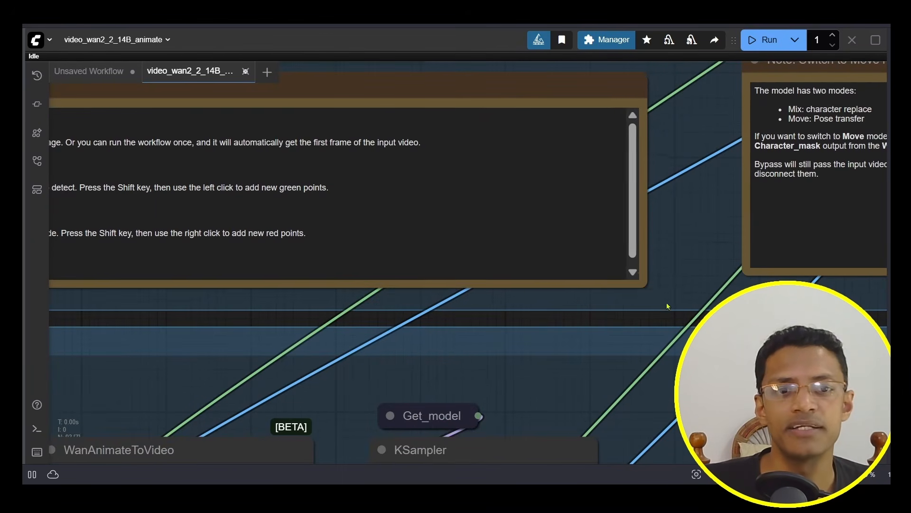
{"action": "left_click_drag", "start_coordinate": [662, 289], "coordinate": [671, 307]}
{"action": "scroll", "coordinate": [693, 238], "scroll_direction": "down", "scroll_amount": 7}
Examine the Points Editor node's canvas and its points_store, width and height settings
{"action": "left_click_drag", "start_coordinate": [566, 118], "coordinate": [609, 359]}
{"action": "scroll", "coordinate": [601, 379], "scroll_direction": "up", "scroll_amount": 5}
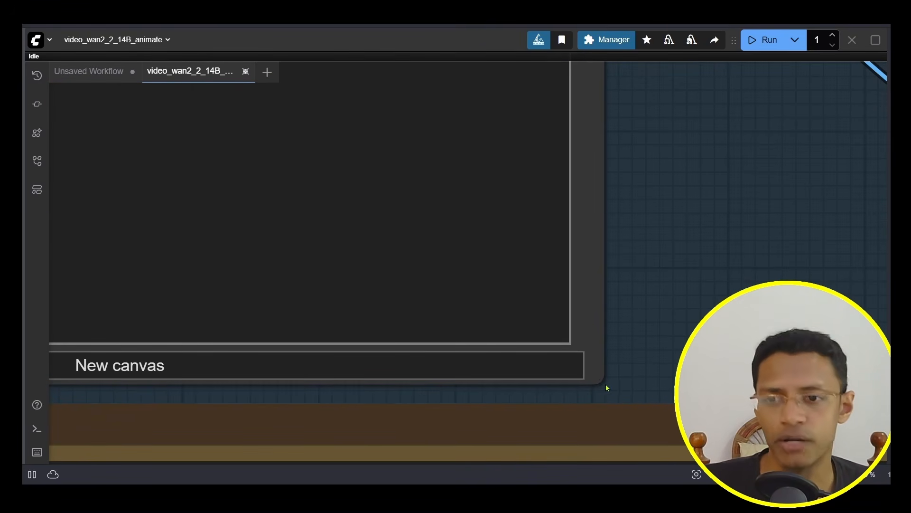
{"action": "scroll", "coordinate": [608, 388], "scroll_direction": "down", "scroll_amount": 5}
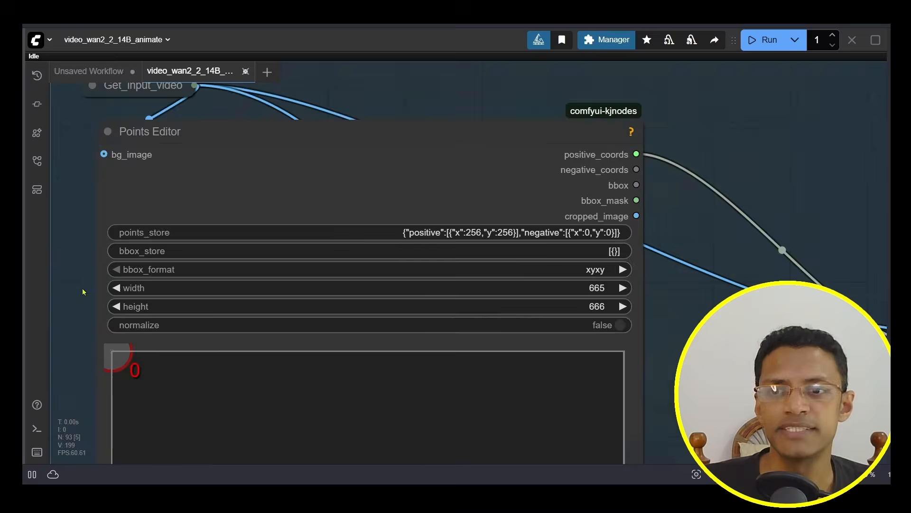
{"action": "scroll", "coordinate": [82, 288], "scroll_direction": "up", "scroll_amount": 7}
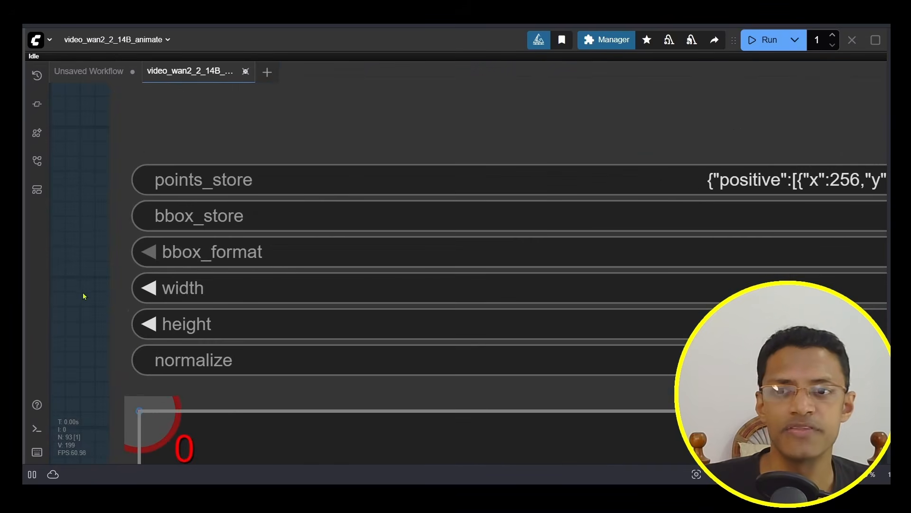
{"action": "left_click_drag", "start_coordinate": [244, 301], "coordinate": [140, 228]}
{"action": "scroll", "coordinate": [142, 229], "scroll_direction": "down", "scroll_amount": 5}
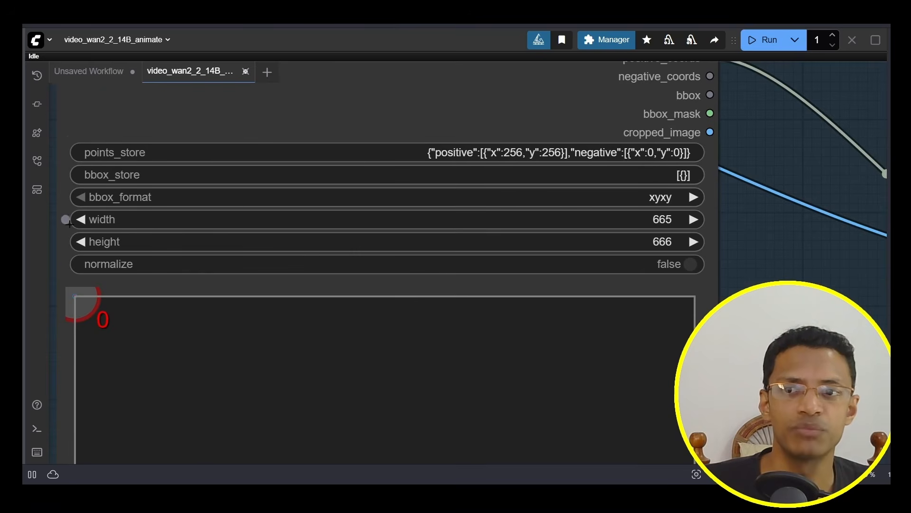
Set all nodes of the Sampling + video output group to Never
{"action": "left_click_drag", "start_coordinate": [677, 259], "coordinate": [715, 271]}
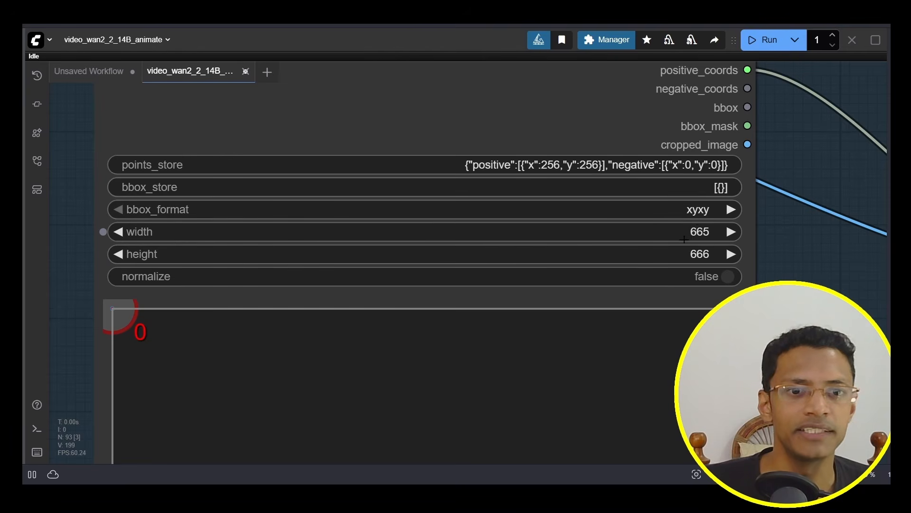
{"action": "mouse_move", "coordinate": [684, 238]}
{"action": "left_mouse_down"}
{"action": "mouse_move", "coordinate": [646, 234]}
{"action": "mouse_move", "coordinate": [669, 234]}
{"action": "left_mouse_up"}
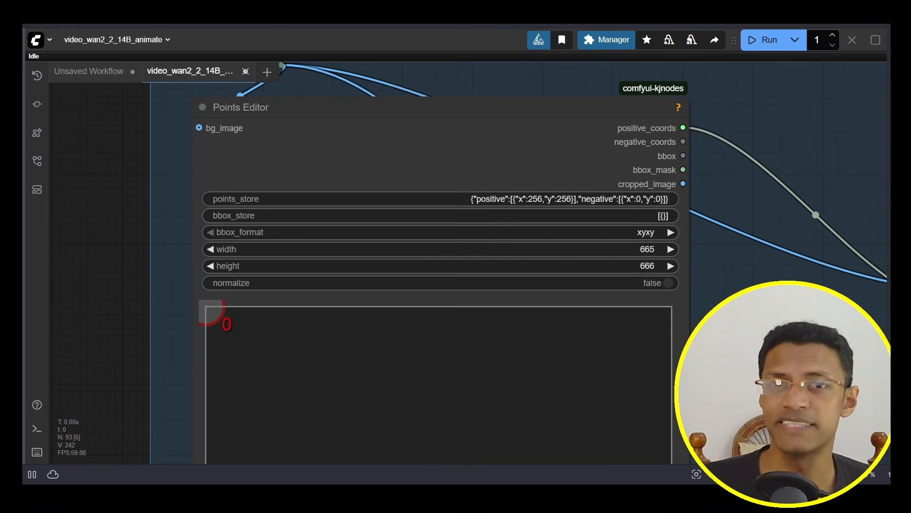
{"action": "left_click_drag", "start_coordinate": [712, 266], "coordinate": [713, 221]}
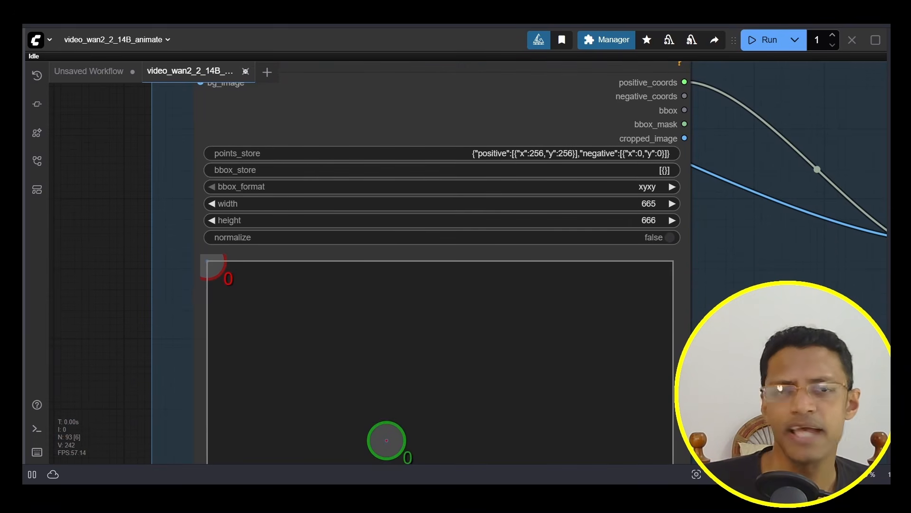
{"action": "scroll", "coordinate": [747, 342], "scroll_direction": "down", "scroll_amount": 4}
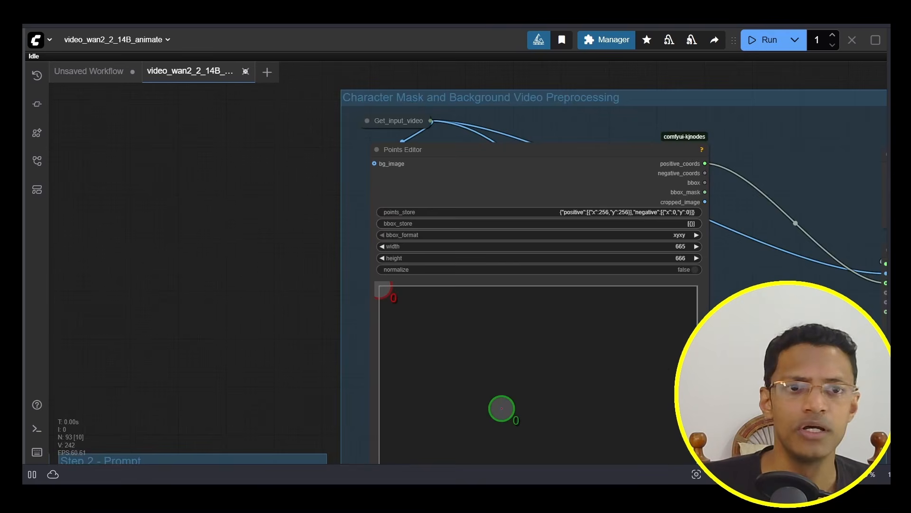
{"action": "scroll", "coordinate": [761, 336], "scroll_direction": "down", "scroll_amount": 10}
{"action": "left_click_drag", "start_coordinate": [781, 356], "coordinate": [563, 94]}
{"action": "left_click_drag", "start_coordinate": [745, 375], "coordinate": [737, 316]}
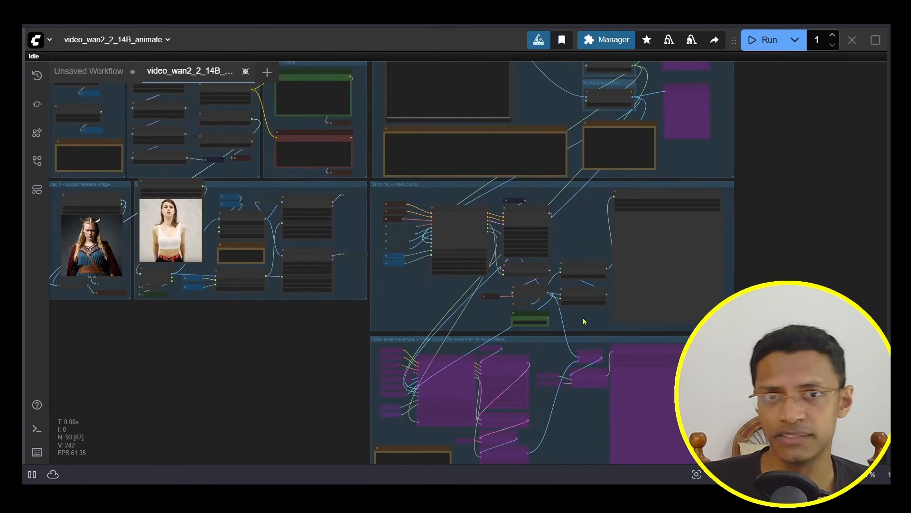
{"action": "left_click", "coordinate": [599, 187]}
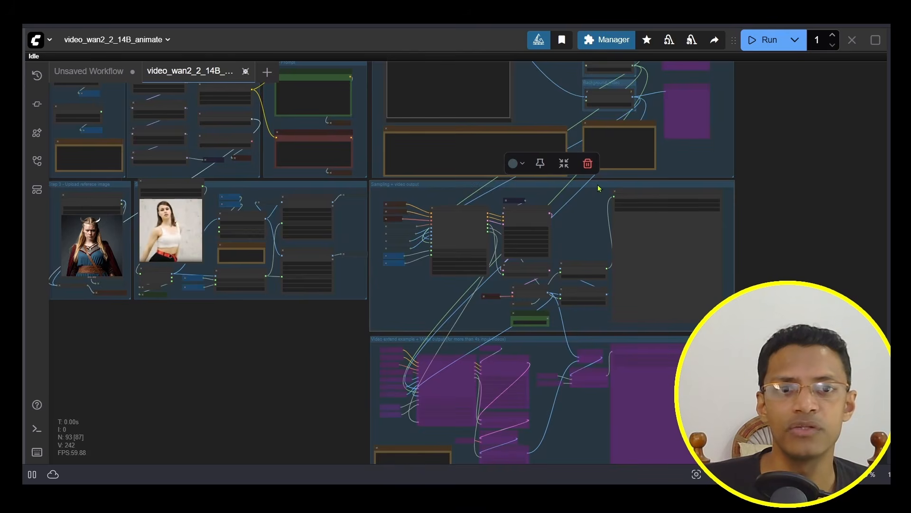
{"action": "scroll", "coordinate": [599, 188], "scroll_direction": "up", "scroll_amount": 10}
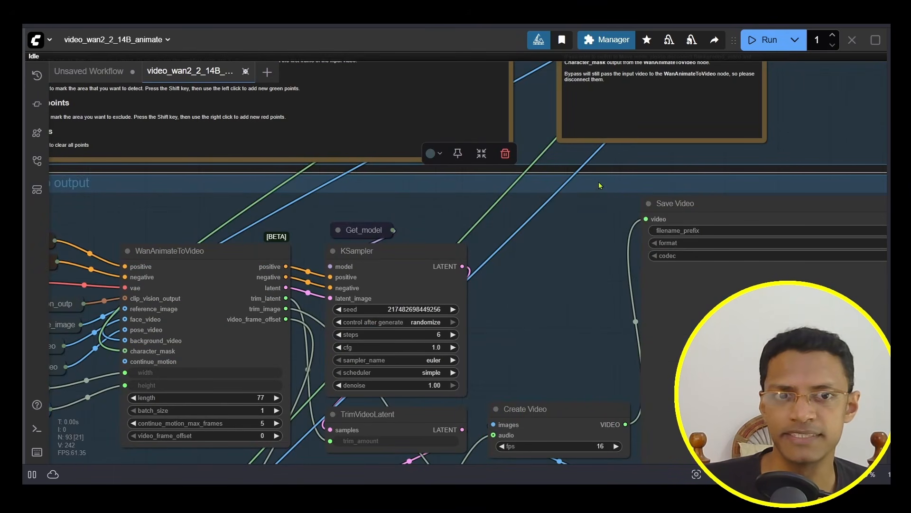
{"action": "right_click", "coordinate": [599, 183]}
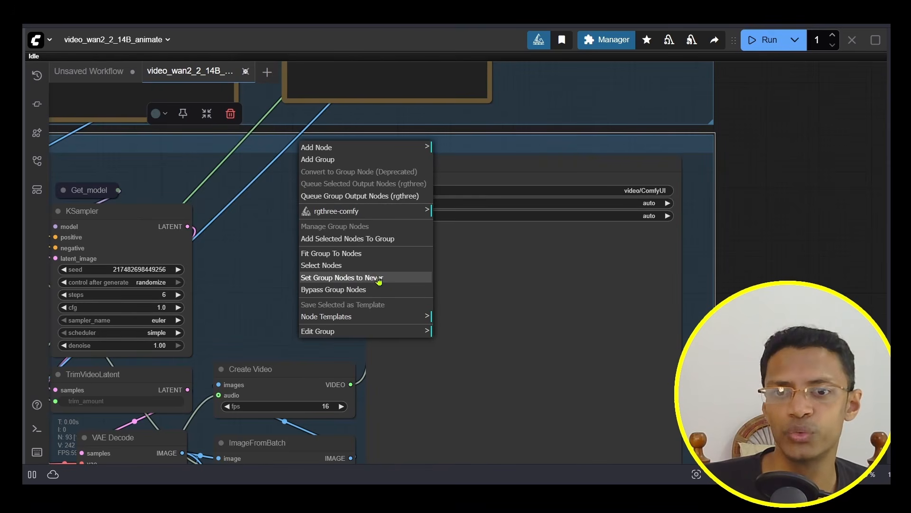
{"action": "left_click", "coordinate": [402, 284]}
{"action": "scroll", "coordinate": [445, 303], "scroll_direction": "down", "scroll_amount": 12}
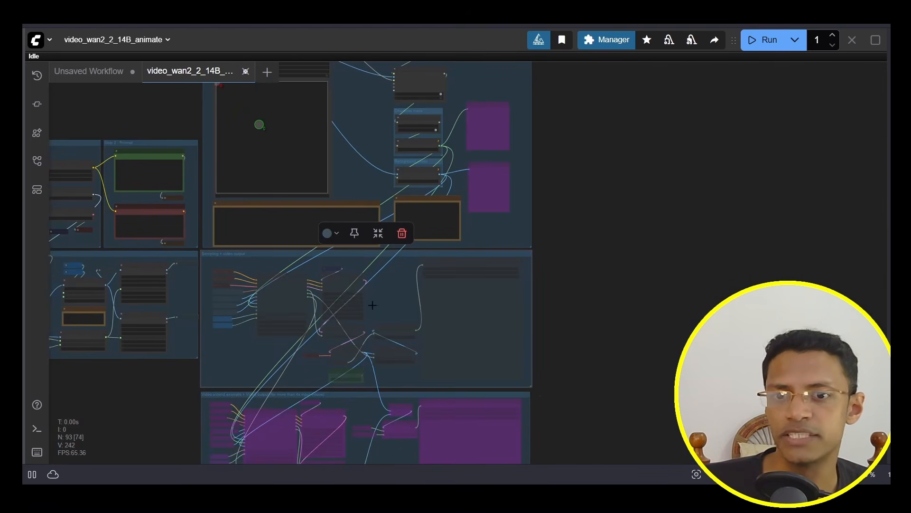
Run the mask preprocessing outputs to fill the MaskPreview and Preview Image nodes
{"action": "scroll", "coordinate": [478, 260], "scroll_direction": "up", "scroll_amount": 4}
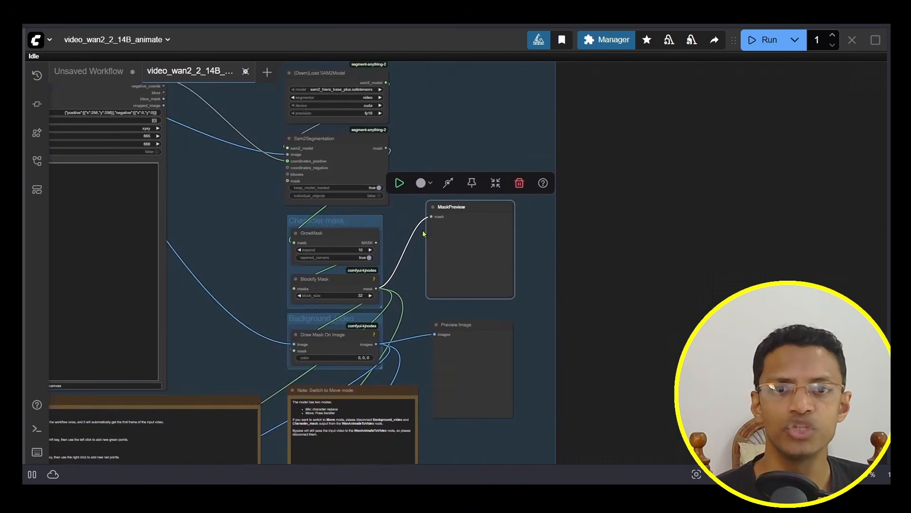
{"action": "scroll", "coordinate": [503, 200], "scroll_direction": "up", "scroll_amount": 7}
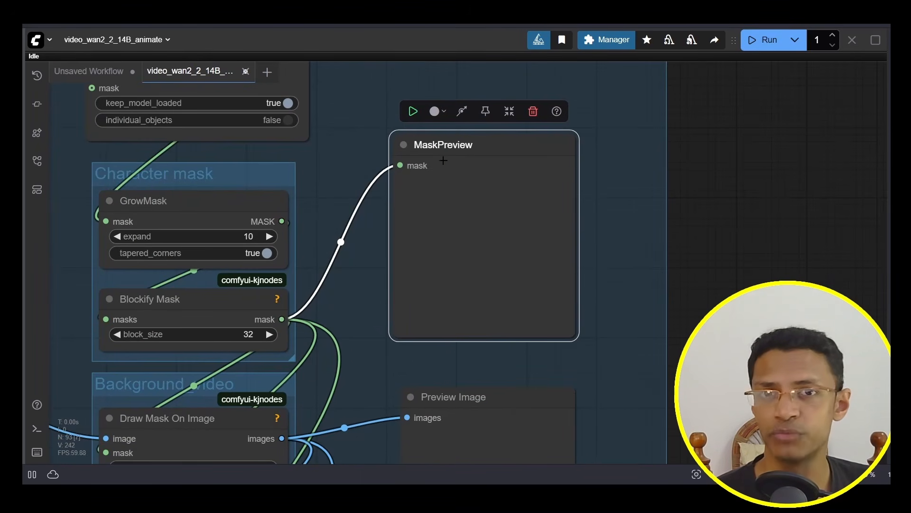
{"action": "scroll", "coordinate": [443, 161], "scroll_direction": "down", "scroll_amount": 3}
{"action": "left_click", "coordinate": [444, 276]}
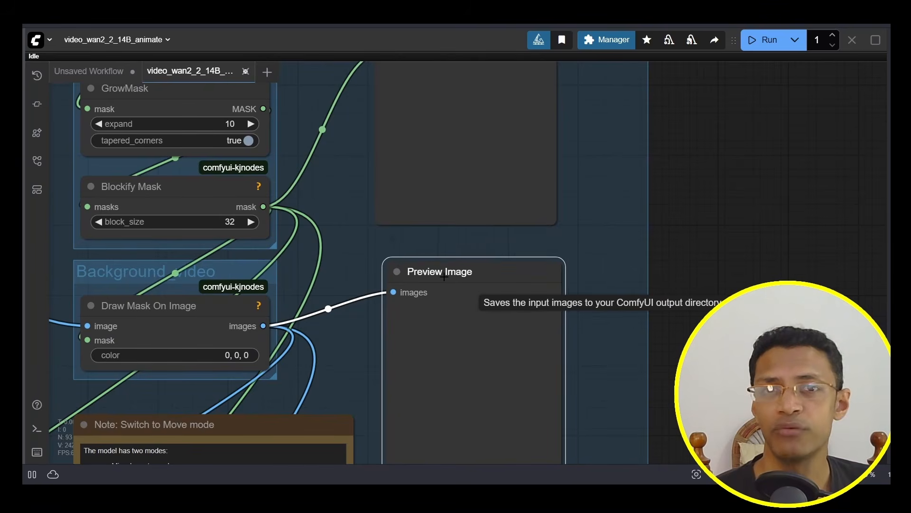
{"action": "scroll", "coordinate": [482, 309], "scroll_direction": "up", "scroll_amount": 6}
{"action": "scroll", "coordinate": [460, 270], "scroll_direction": "down", "scroll_amount": 2}
{"action": "left_click", "coordinate": [460, 270]}
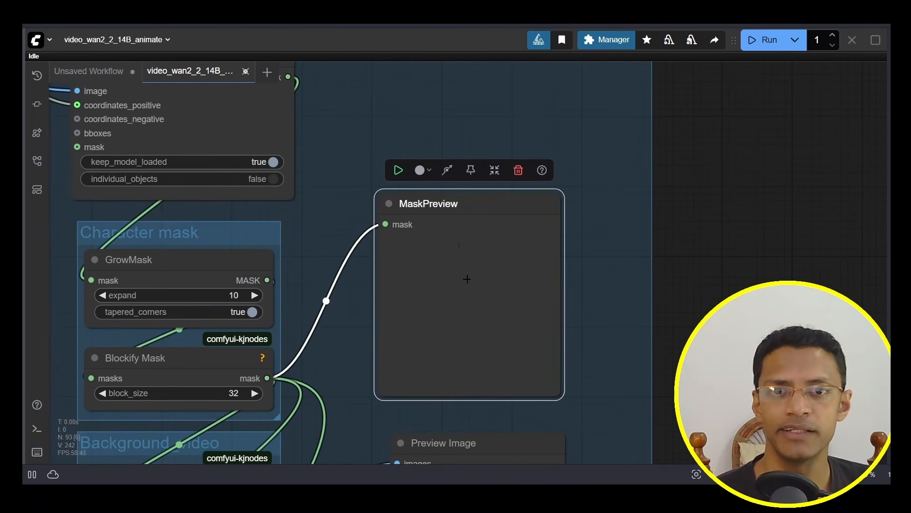
{"action": "left_click", "coordinate": [447, 171]}
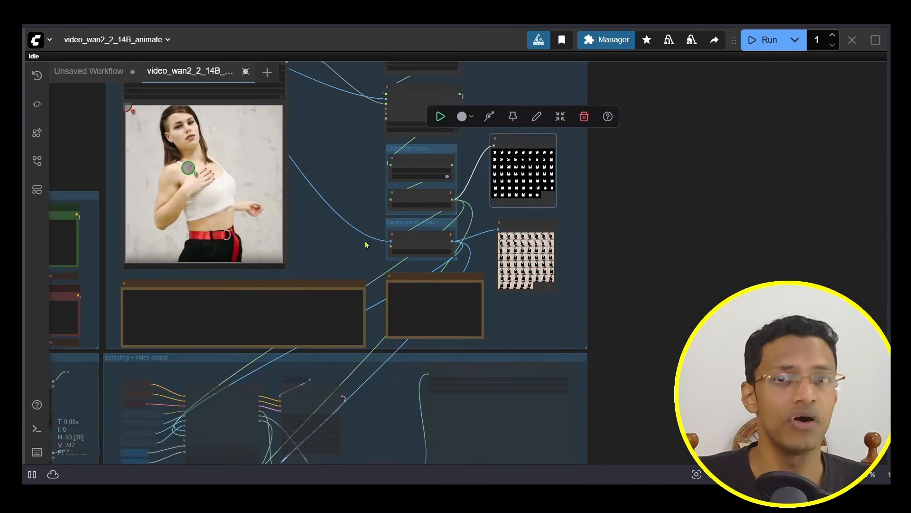
Move the red point in the Points Editor from the image corner onto the wall to the left of the woman's head
{"action": "scroll", "coordinate": [366, 244], "scroll_direction": "down", "scroll_amount": 5}
{"action": "left_click_drag", "start_coordinate": [368, 341], "coordinate": [355, 260]}
{"action": "scroll", "coordinate": [355, 261], "scroll_direction": "up", "scroll_amount": 2}
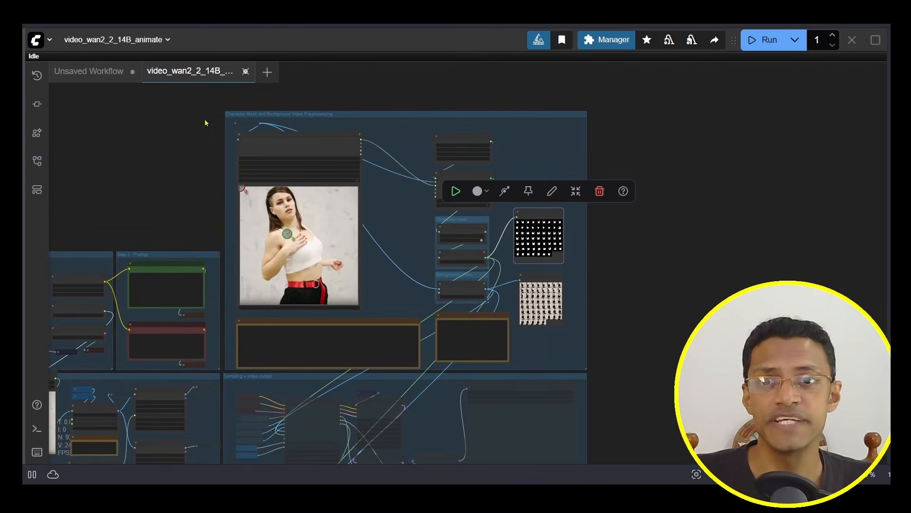
{"action": "scroll", "coordinate": [233, 142], "scroll_direction": "up", "scroll_amount": 5}
{"action": "scroll", "coordinate": [235, 141], "scroll_direction": "up", "scroll_amount": 2}
{"action": "left_click_drag", "start_coordinate": [582, 381], "coordinate": [552, 304]}
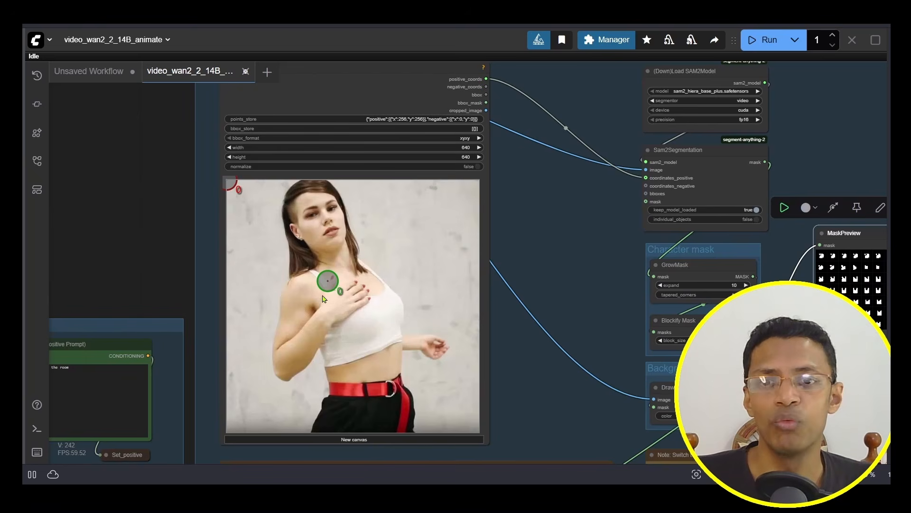
{"action": "left_click_drag", "start_coordinate": [230, 184], "coordinate": [258, 218]}
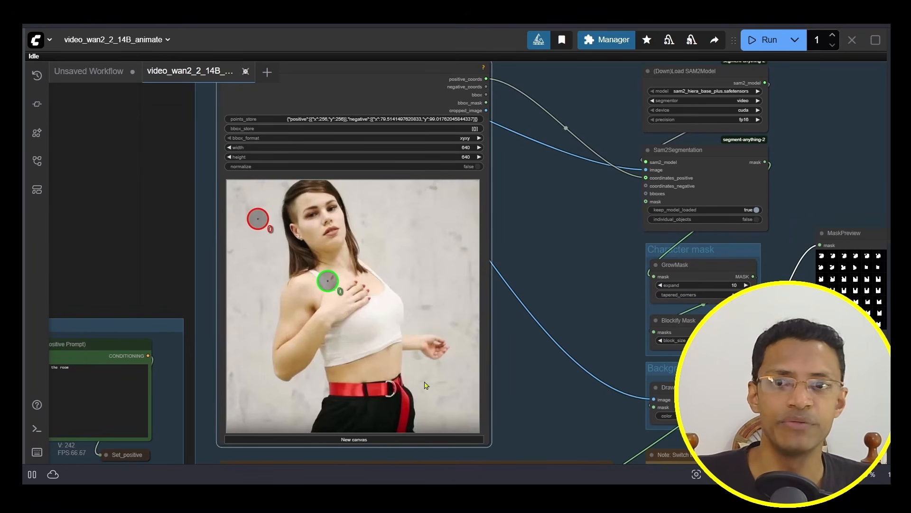
{"action": "scroll", "coordinate": [212, 226], "scroll_direction": "up", "scroll_amount": 5}
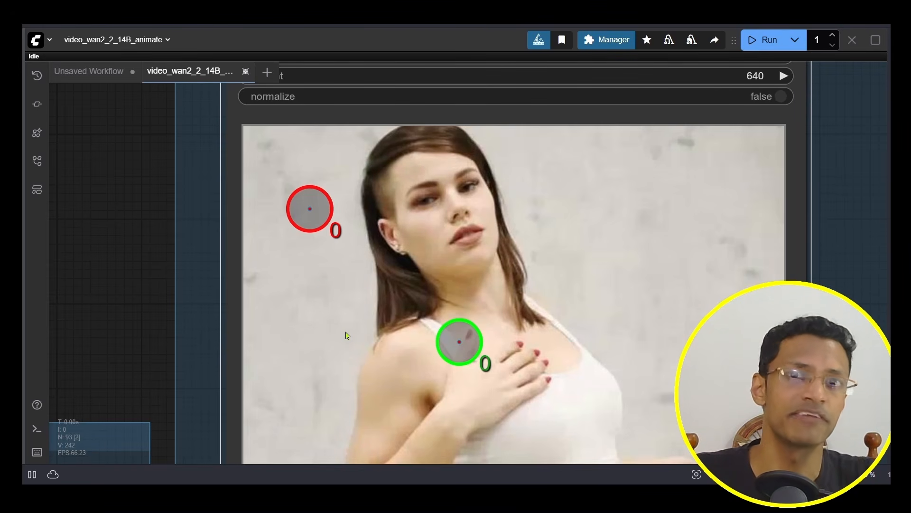
{"action": "scroll", "coordinate": [352, 315], "scroll_direction": "down", "scroll_amount": 5}
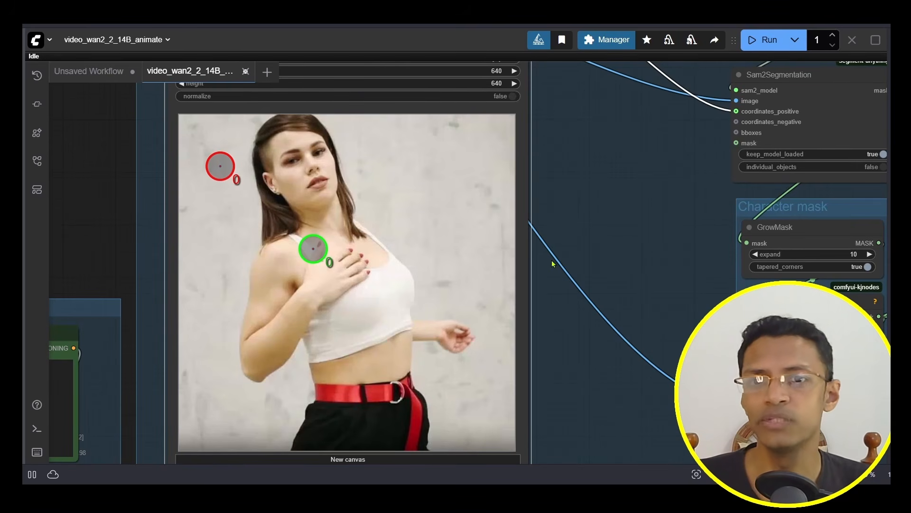
Add a second green point at the woman's waist and a second red point on the upper-right wall of the image
{"action": "key", "text": "shift"}
{"action": "left_click", "coordinate": [407, 173], "text": "shift"}
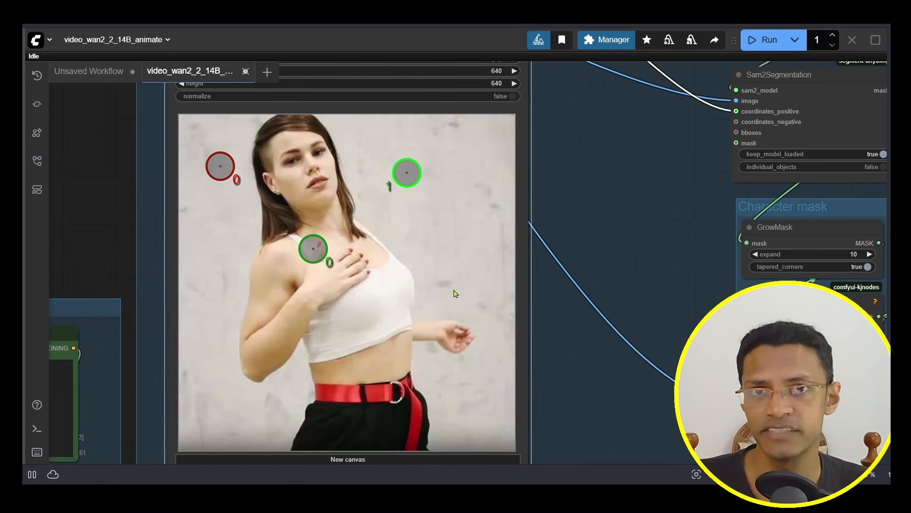
{"action": "key", "text": "shift"}
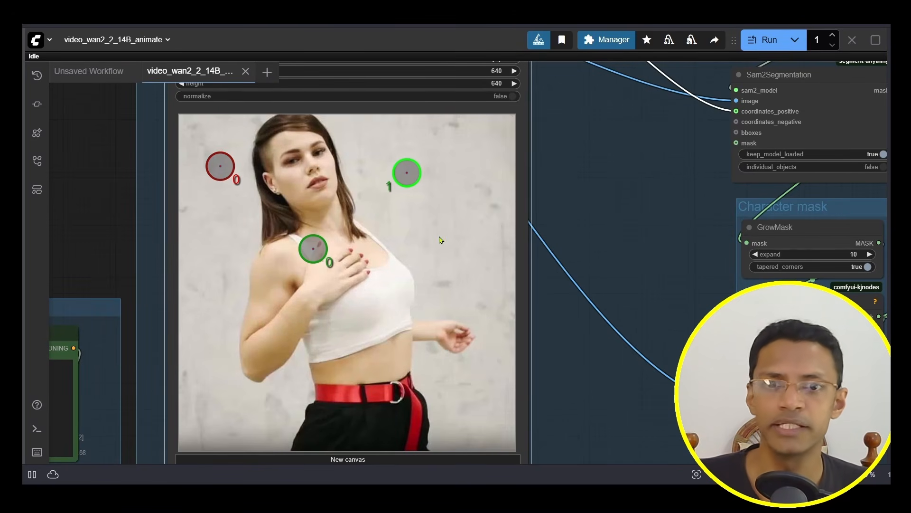
{"action": "right_click", "coordinate": [438, 235], "text": "shift"}
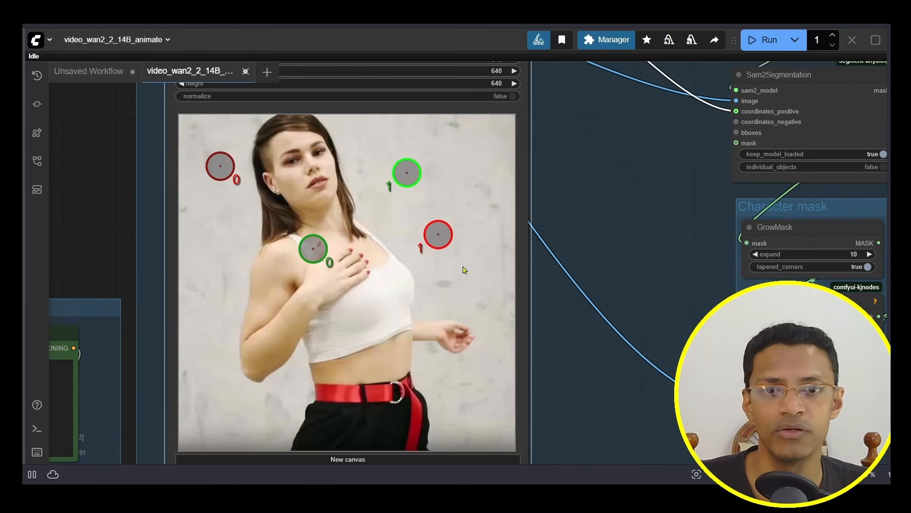
{"action": "left_click_drag", "start_coordinate": [438, 235], "coordinate": [491, 154]}
{"action": "left_click_drag", "start_coordinate": [407, 172], "coordinate": [391, 390]}
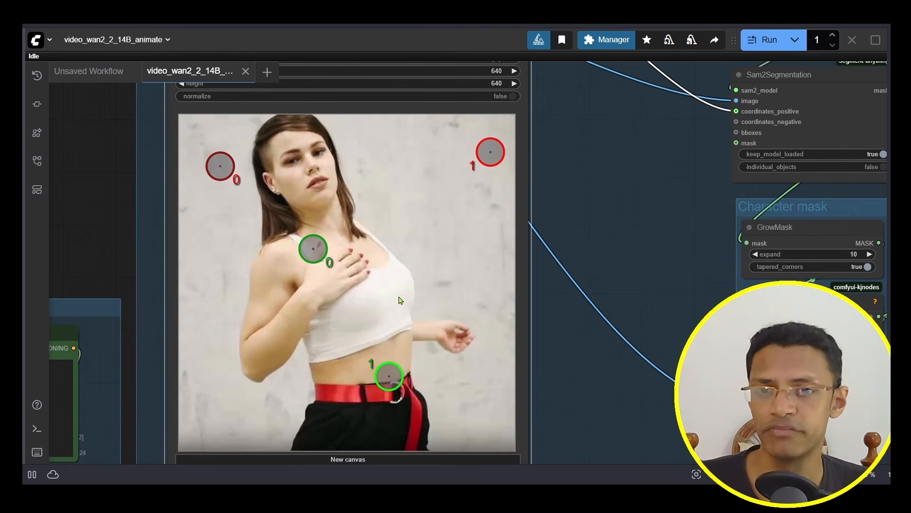
Add five green points on the woman's bent elbow, other forearm, trousers, raised hand and forehead
{"action": "left_click", "coordinate": [259, 336], "text": "shift"}
{"action": "left_click", "coordinate": [430, 331], "text": "shift"}
{"action": "left_click", "coordinate": [338, 414], "text": "shift"}
{"action": "left_click", "coordinate": [359, 258], "text": "shift"}
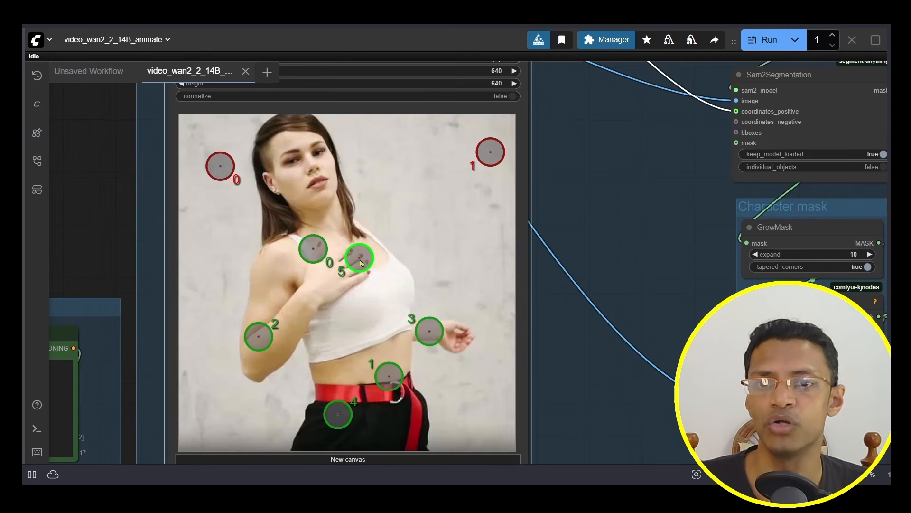
{"action": "left_click", "coordinate": [287, 136], "text": "shift"}
Add four green points on the wall to the right of the woman and nudge the uppermost one slightly
{"action": "left_click", "coordinate": [416, 160], "text": "shift"}
{"action": "left_click", "coordinate": [449, 213], "text": "shift"}
{"action": "left_click", "coordinate": [480, 218], "text": "shift"}
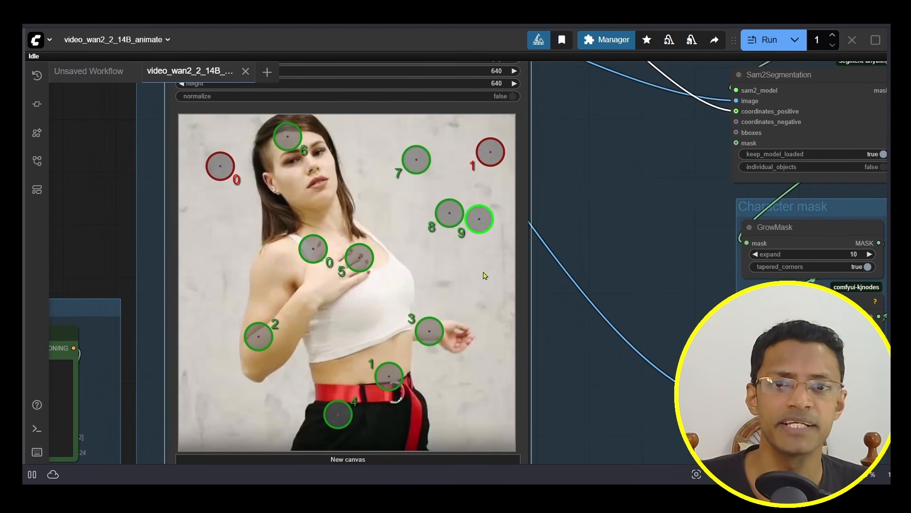
{"action": "left_click", "coordinate": [482, 269], "text": "shift"}
{"action": "scroll", "coordinate": [526, 233], "scroll_direction": "up", "scroll_amount": 5}
{"action": "left_click_drag", "start_coordinate": [526, 232], "coordinate": [569, 270]}
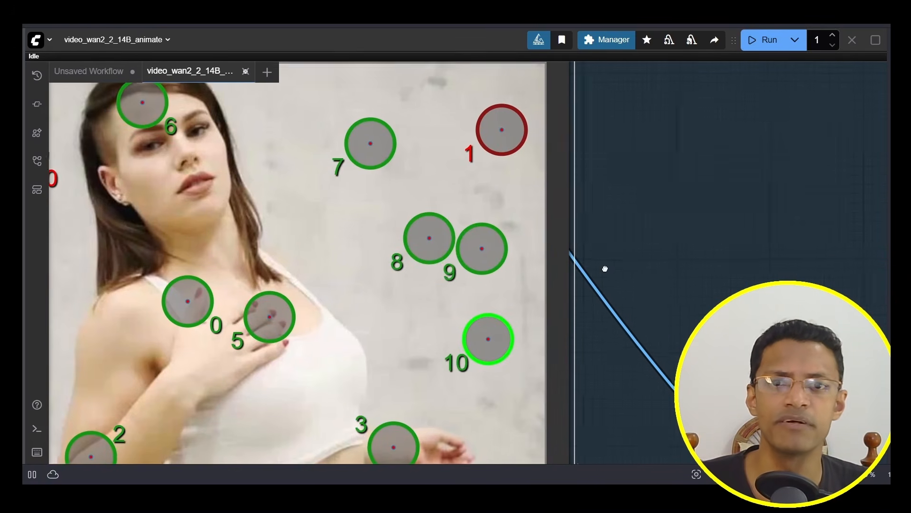
{"action": "left_click_drag", "start_coordinate": [375, 145], "coordinate": [388, 159]}
{"action": "scroll", "coordinate": [632, 236], "scroll_direction": "down", "scroll_amount": 5}
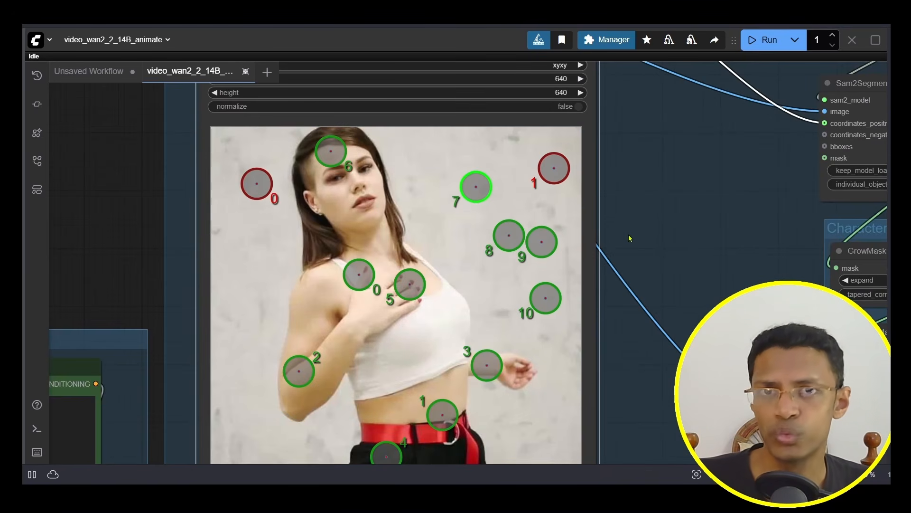
Delete three green points from the wall to the right of the woman, keeping only the lowest one
{"action": "left_click_drag", "start_coordinate": [662, 237], "coordinate": [620, 242]}
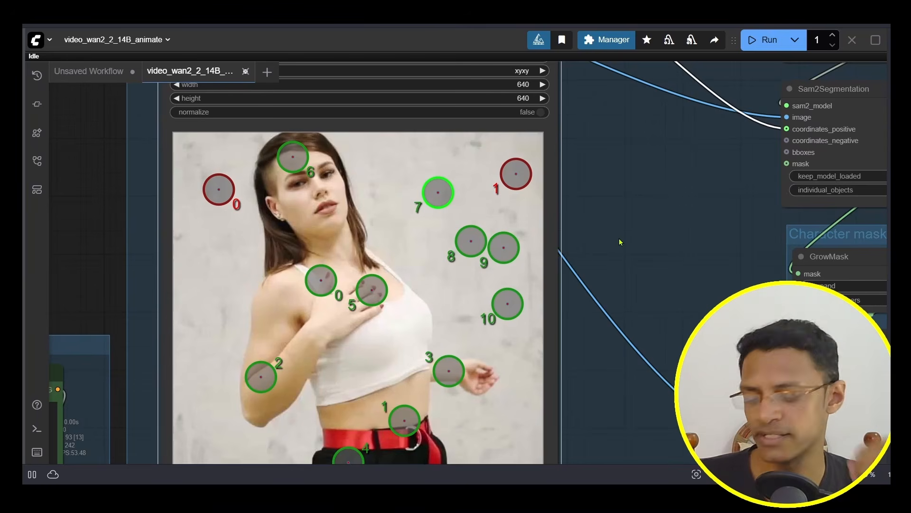
{"action": "right_click", "coordinate": [445, 195]}
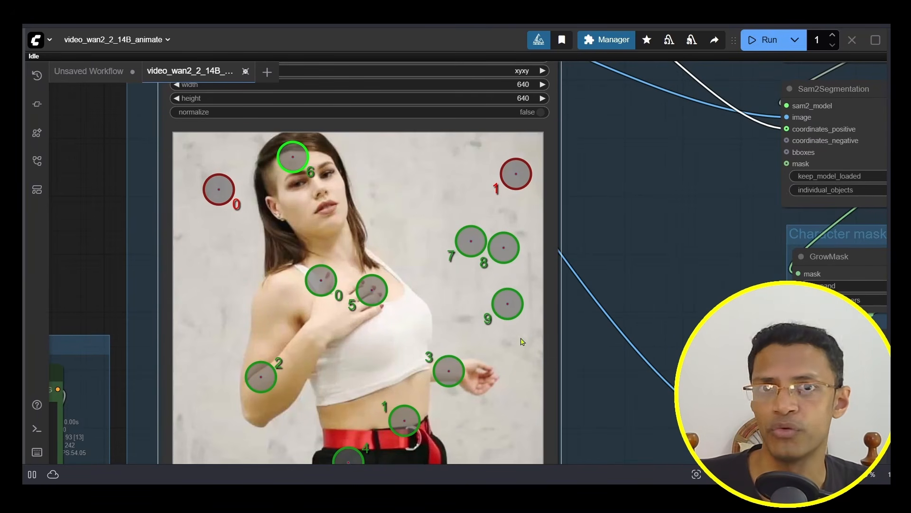
{"action": "right_click", "coordinate": [473, 242]}
{"action": "scroll", "coordinate": [472, 242], "scroll_direction": "up", "scroll_amount": 3}
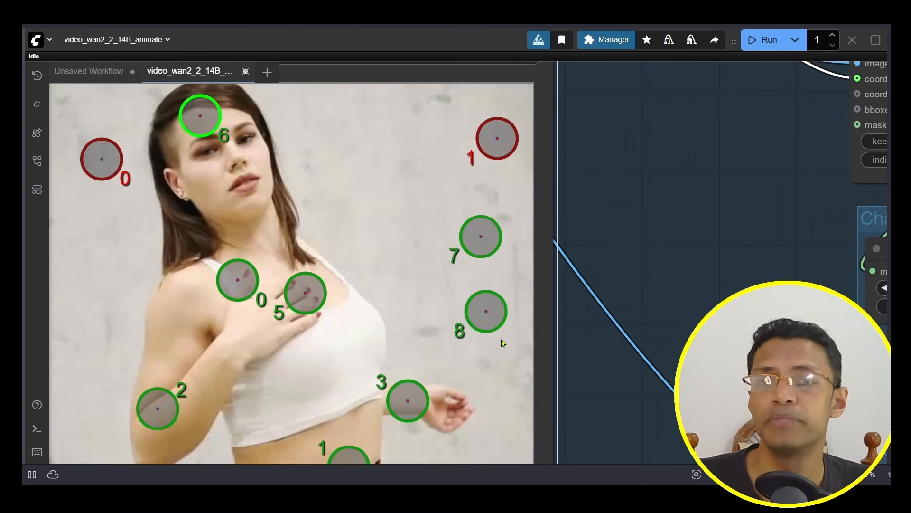
{"action": "scroll", "coordinate": [489, 261], "scroll_direction": "down", "scroll_amount": 3}
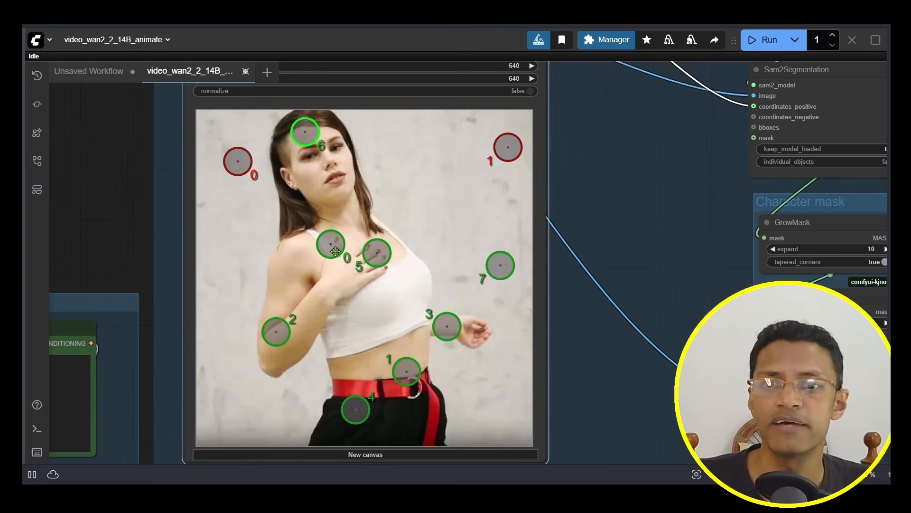
Reposition green point 0 onto the woman's shoulder and shift the remaining green wall point slightly upward
{"action": "left_click_drag", "start_coordinate": [336, 252], "coordinate": [335, 237]}
{"action": "left_click_drag", "start_coordinate": [502, 270], "coordinate": [494, 272]}
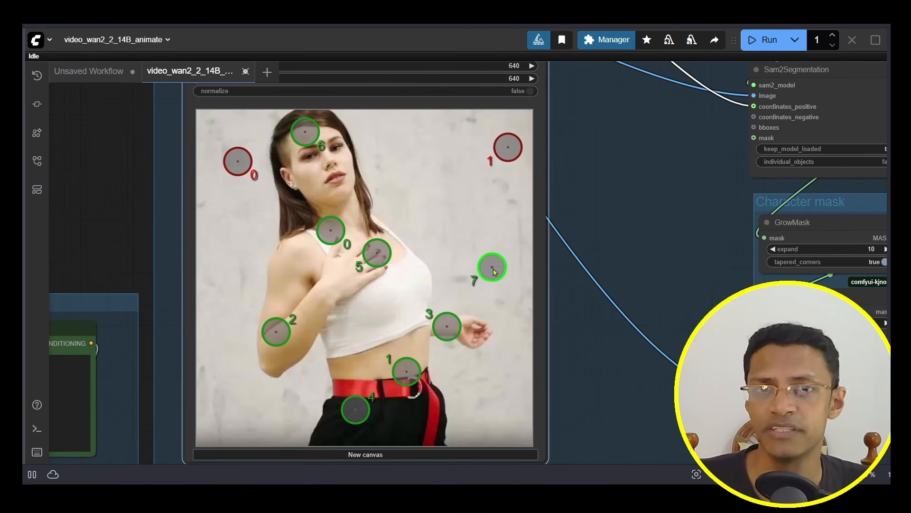
{"action": "left_click_drag", "start_coordinate": [582, 290], "coordinate": [572, 289]}
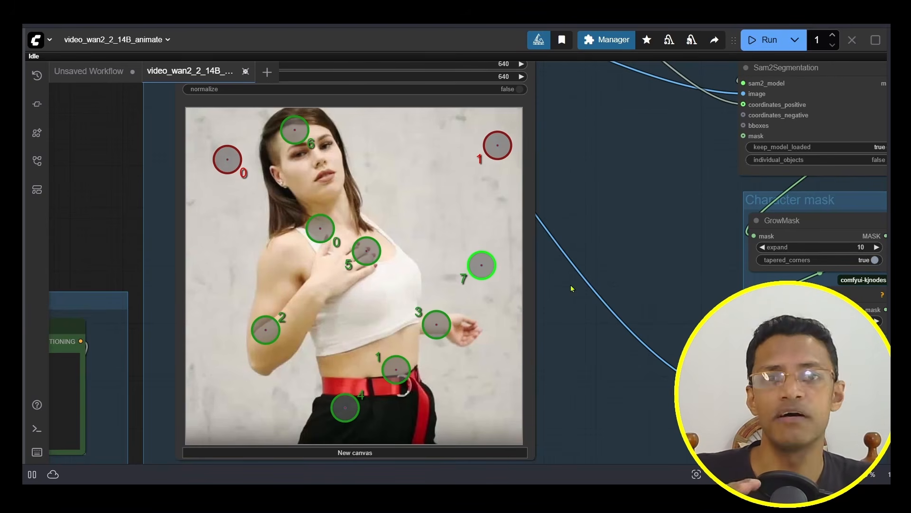
{"action": "scroll", "coordinate": [534, 311], "scroll_direction": "up", "scroll_amount": 1}
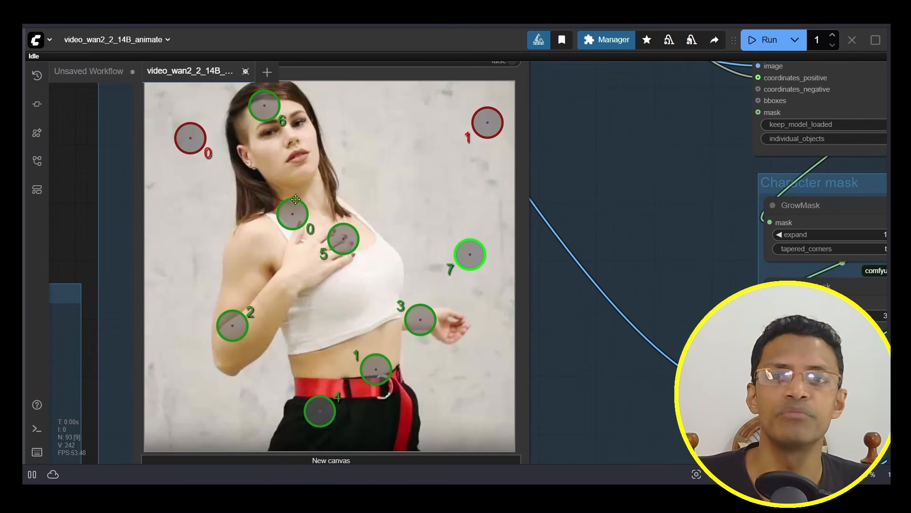
{"action": "left_click_drag", "start_coordinate": [292, 214], "coordinate": [255, 215]}
{"action": "left_click_drag", "start_coordinate": [471, 256], "coordinate": [469, 229]}
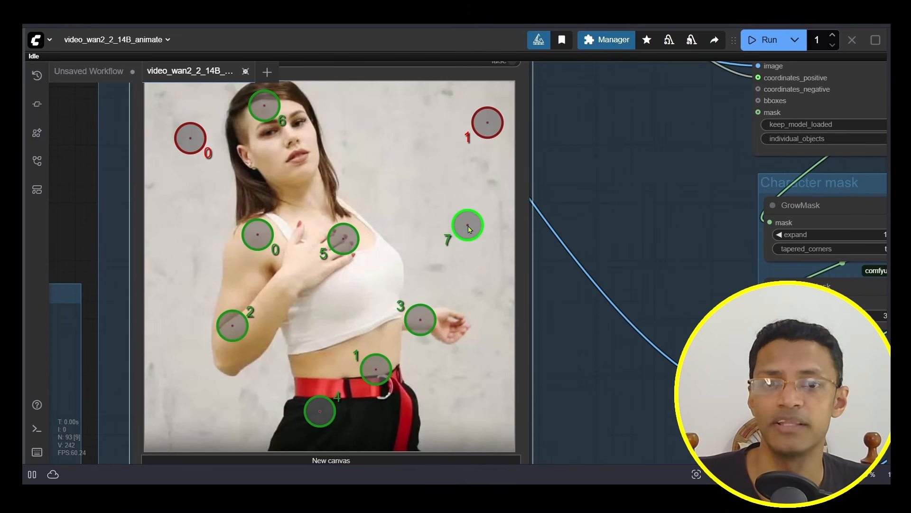
Nudge green point 0 higher on the woman's shoulder and delete the five green points on her elbow, raised hand, forearm, waist and trousers
{"action": "right_click", "coordinate": [255, 231]}
{"action": "left_click", "coordinate": [256, 231]}
{"action": "left_click_drag", "start_coordinate": [258, 232], "coordinate": [261, 224]}
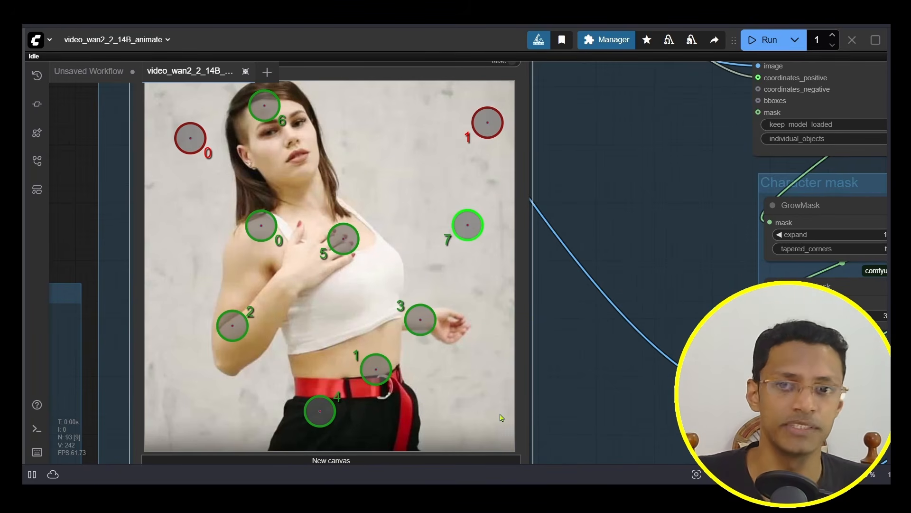
{"action": "right_click", "coordinate": [231, 332]}
{"action": "right_click", "coordinate": [343, 238]}
{"action": "right_click", "coordinate": [420, 320]}
{"action": "right_click", "coordinate": [376, 369]}
{"action": "right_click", "coordinate": [320, 411]}
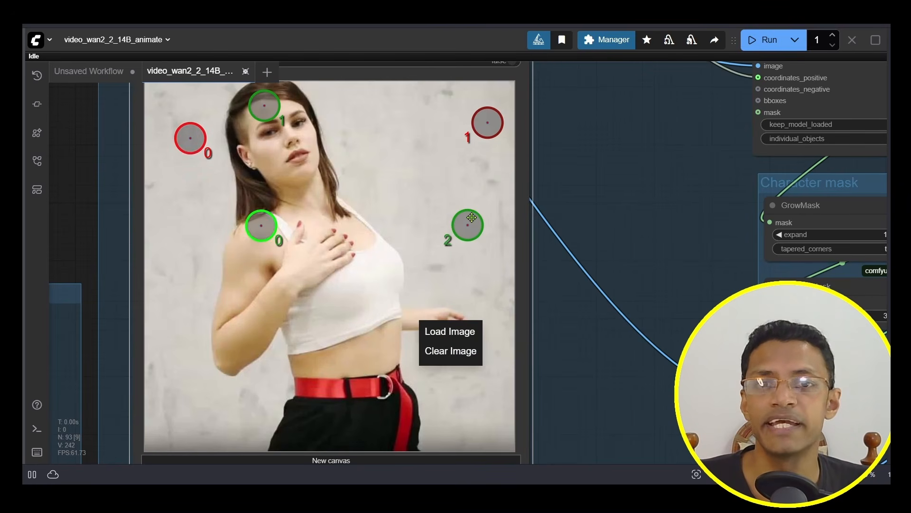
Rearrange the green points so they cover the woman's face, raised hand, bent elbow, belt and other forearm as well as her shoulder
{"action": "left_click_drag", "start_coordinate": [473, 229], "coordinate": [468, 247]}
{"action": "left_click_drag", "start_coordinate": [264, 105], "coordinate": [355, 291]}
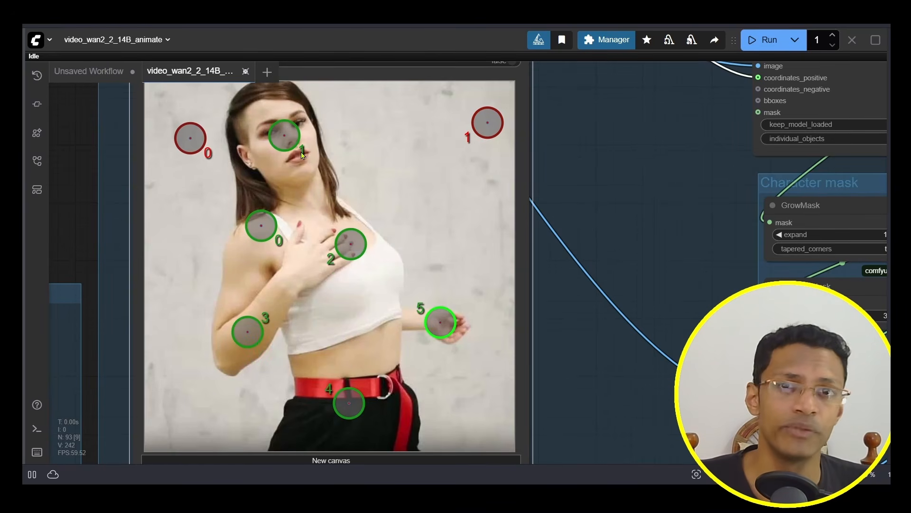
{"action": "scroll", "coordinate": [574, 299], "scroll_direction": "down", "scroll_amount": 4}
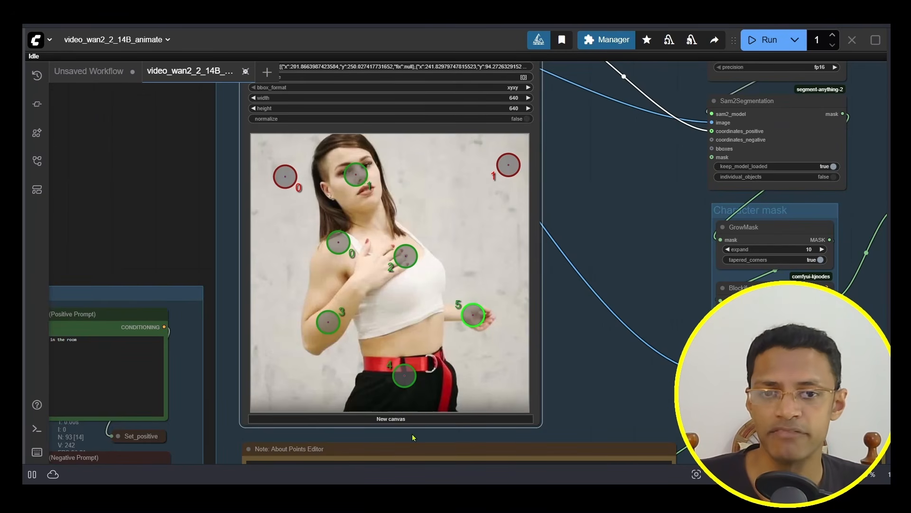
Reset the Points Editor to its default points with a new canvas
{"action": "scroll", "coordinate": [413, 437], "scroll_direction": "up", "scroll_amount": 5}
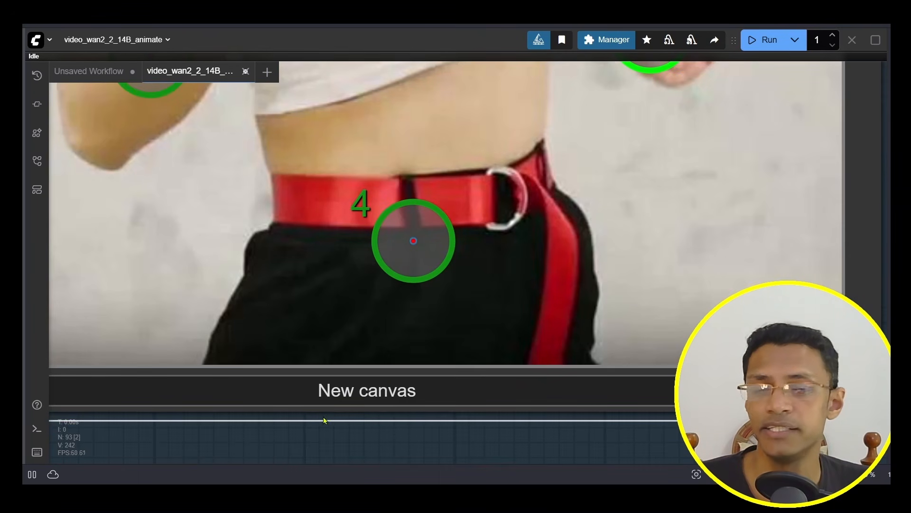
{"action": "scroll", "coordinate": [401, 437], "scroll_direction": "down", "scroll_amount": 5}
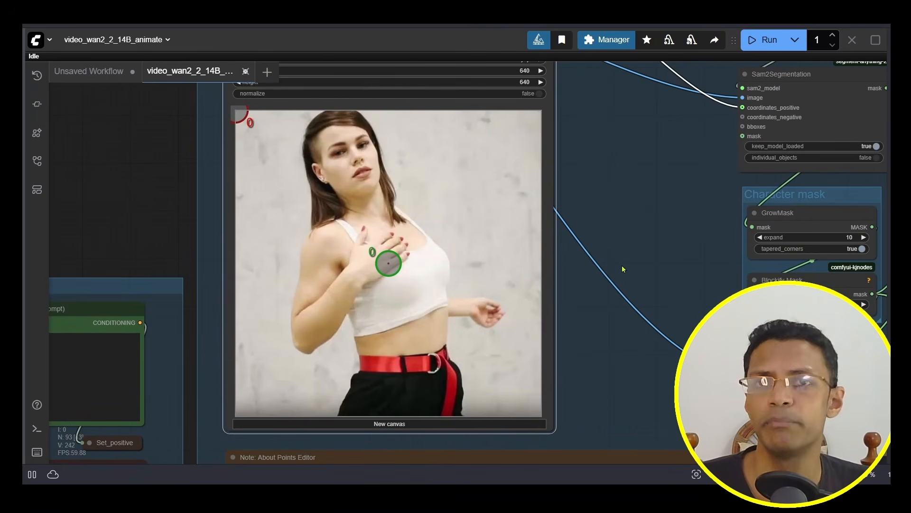
{"action": "left_click_drag", "start_coordinate": [610, 179], "coordinate": [581, 207]}
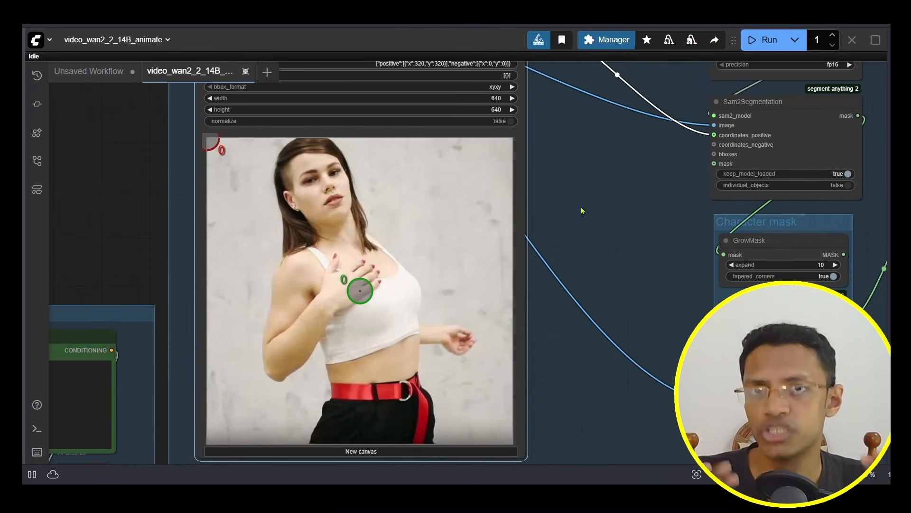
Recreate the Points Editor node with Fix node (recreate) and generate a new canvas in it
{"action": "scroll", "coordinate": [588, 205], "scroll_direction": "down", "scroll_amount": 2}
{"action": "left_click_drag", "start_coordinate": [584, 144], "coordinate": [563, 192]}
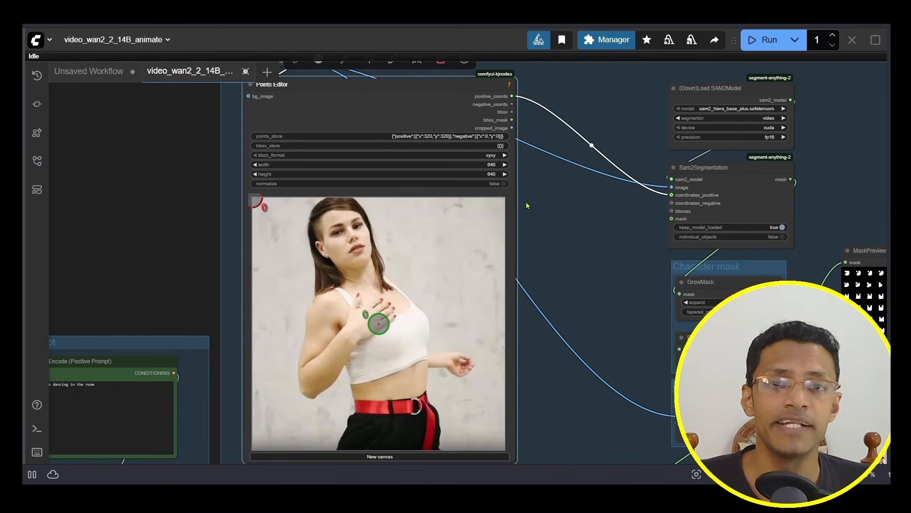
{"action": "scroll", "coordinate": [527, 204], "scroll_direction": "up", "scroll_amount": 3}
{"action": "scroll", "coordinate": [480, 157], "scroll_direction": "up", "scroll_amount": 5}
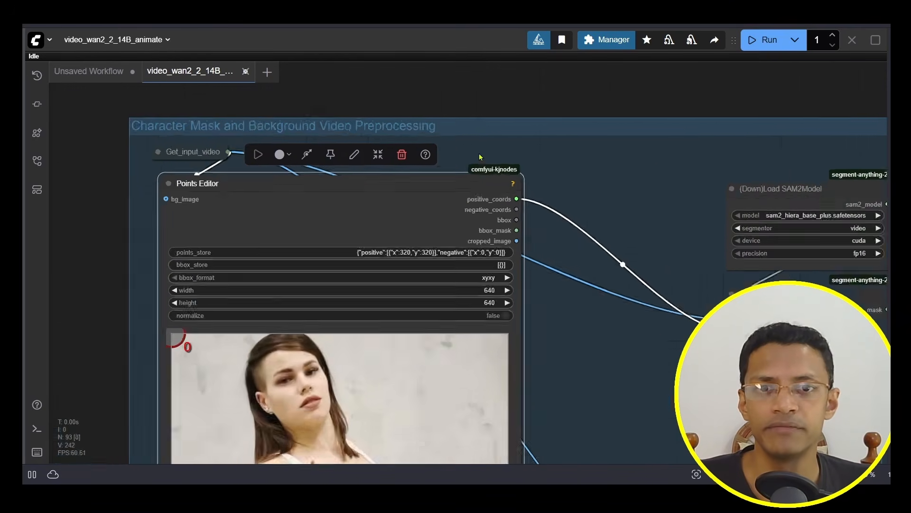
{"action": "right_click", "coordinate": [388, 189]}
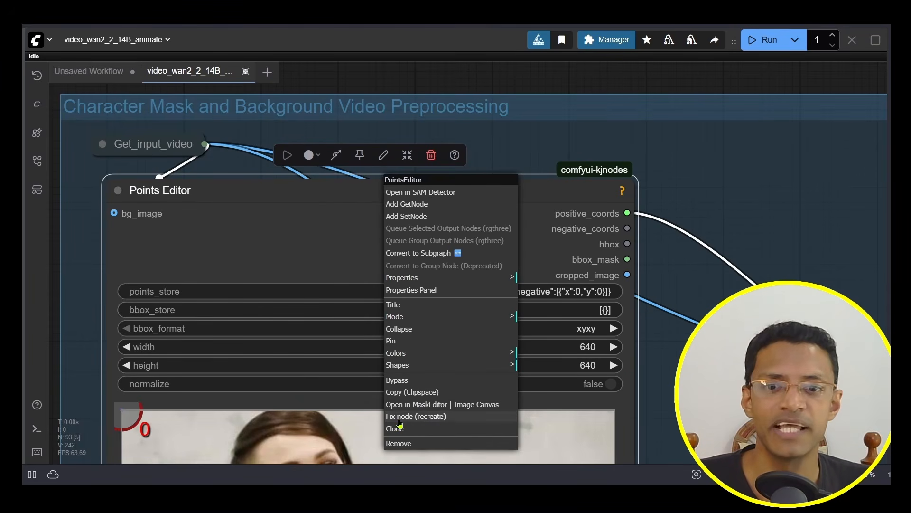
{"action": "left_click", "coordinate": [431, 420]}
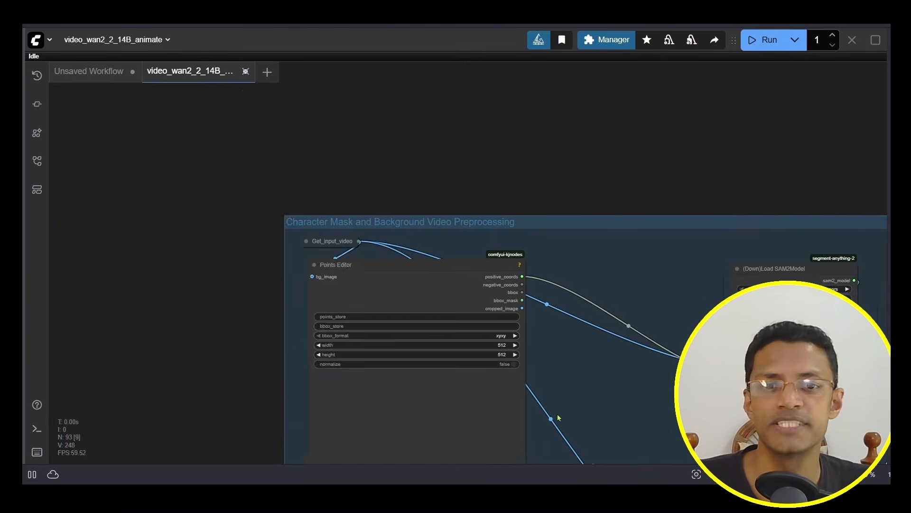
{"action": "left_click_drag", "start_coordinate": [558, 417], "coordinate": [516, 290]}
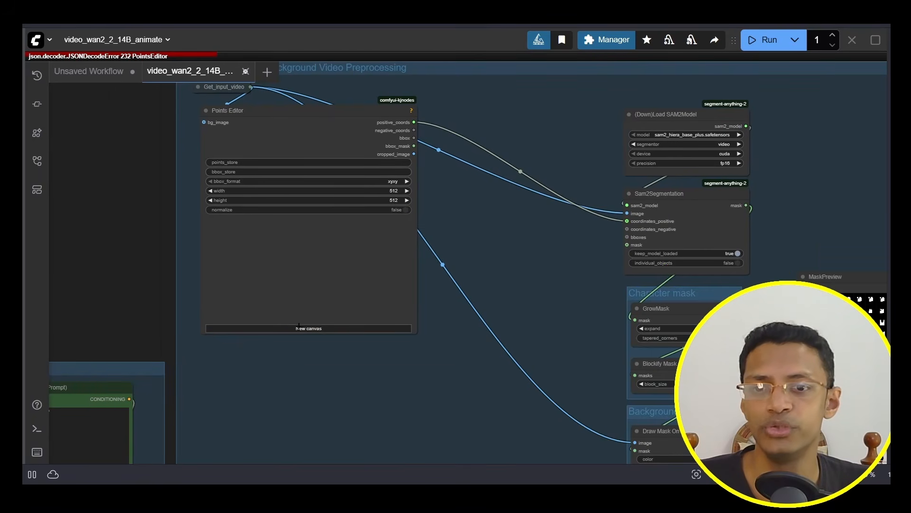
{"action": "scroll", "coordinate": [281, 355], "scroll_direction": "up", "scroll_amount": 8}
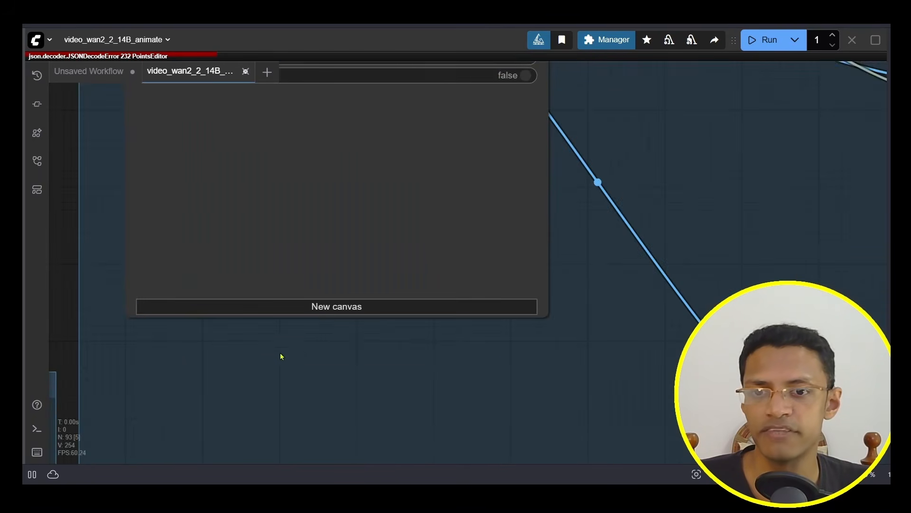
{"action": "left_click", "coordinate": [322, 299]}
{"action": "scroll", "coordinate": [602, 339], "scroll_direction": "down", "scroll_amount": 7}
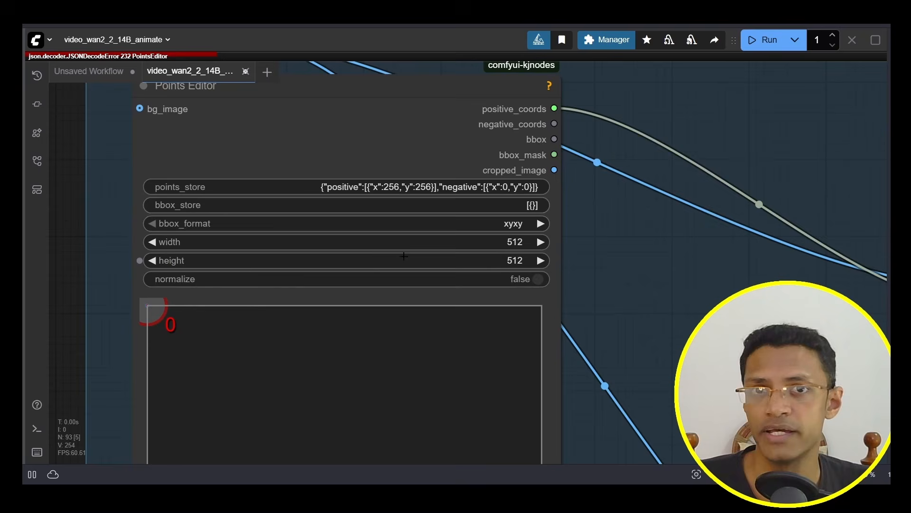
Enter a larger canvas size in the Points Editor and run the workflow to load the input video frame
{"action": "left_click", "coordinate": [515, 241]}
{"action": "type", "text": "888"}
{"action": "key", "text": "Return"}
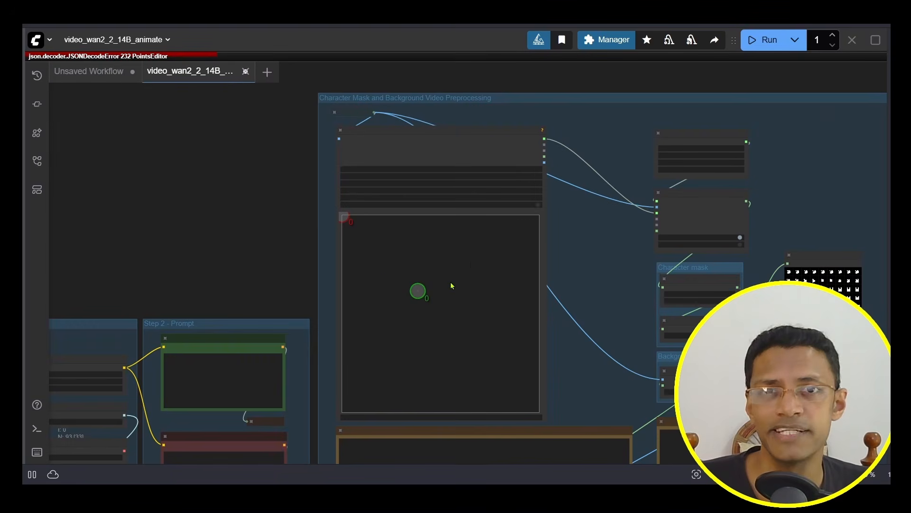
{"action": "key", "text": "ctrl+Return"}
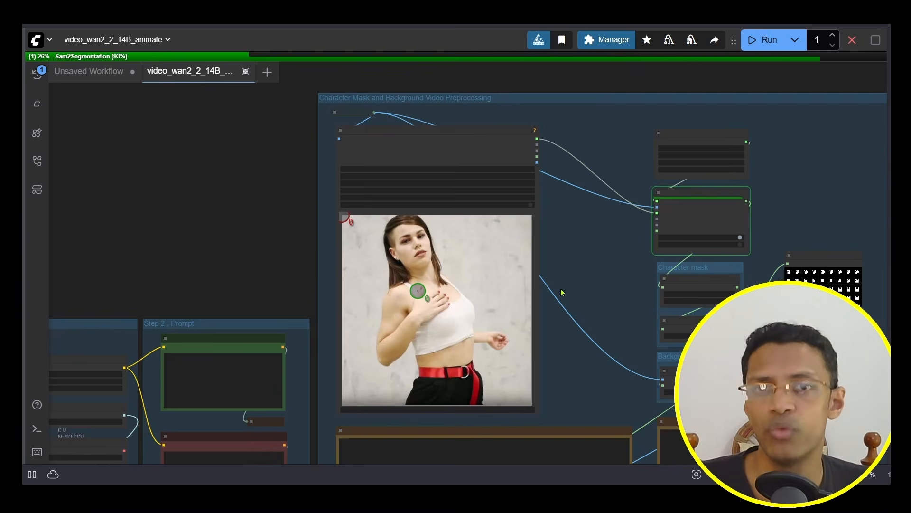
Place red points in the four background corners and eight green points across the woman's head, torso, arms, waist and trousers
{"action": "scroll", "coordinate": [561, 287], "scroll_direction": "up", "scroll_amount": 5}
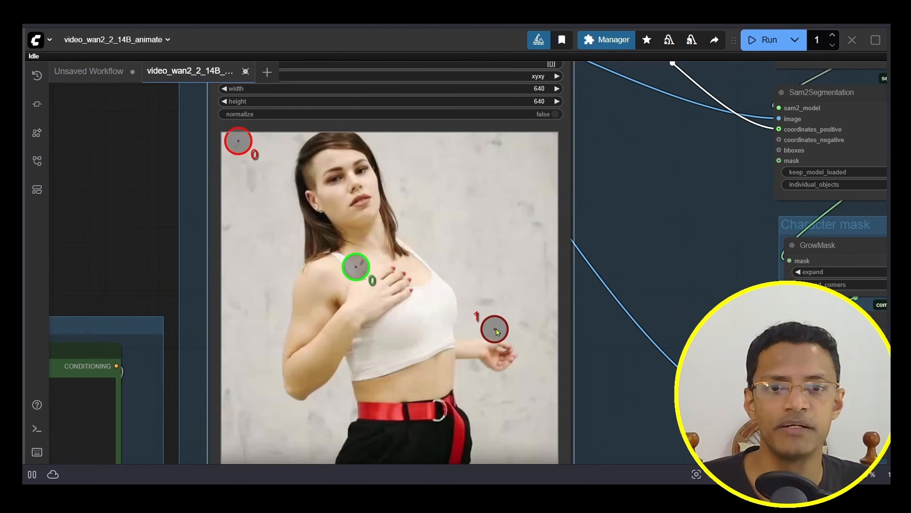
{"action": "left_click_drag", "start_coordinate": [497, 332], "coordinate": [525, 164]}
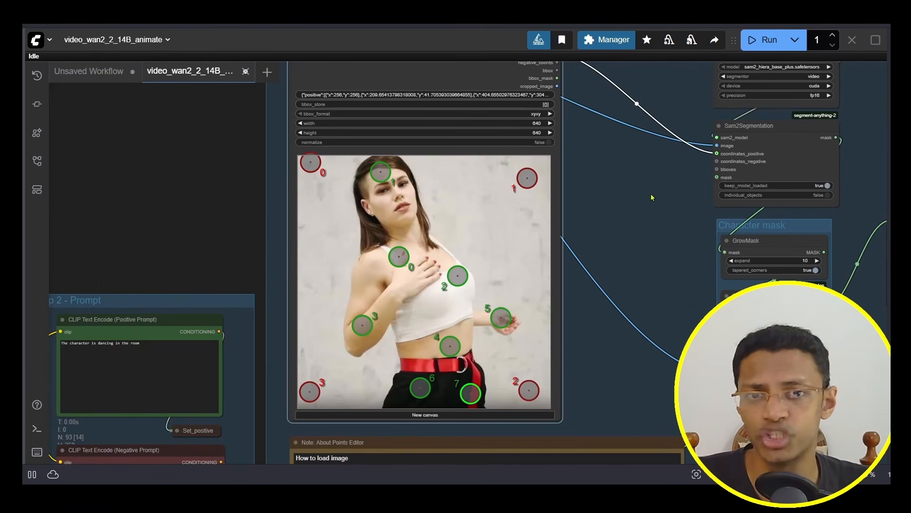
{"action": "scroll", "coordinate": [691, 255], "scroll_direction": "down", "scroll_amount": 3}
Move the MaskPreview and Preview Image nodes slightly higher within the Character Mask and Background Video Preprocessing group
{"action": "left_click_drag", "start_coordinate": [691, 255], "coordinate": [422, 259]}
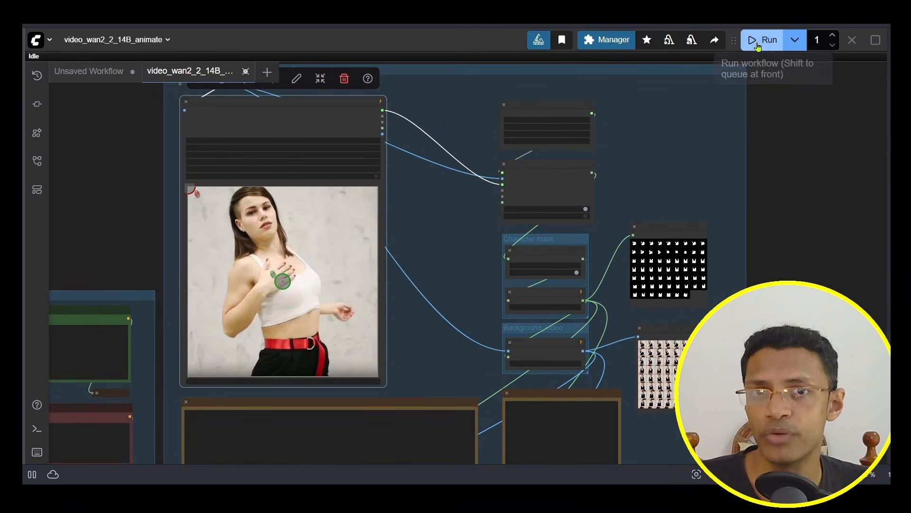
{"action": "left_click_drag", "start_coordinate": [669, 250], "coordinate": [667, 201]}
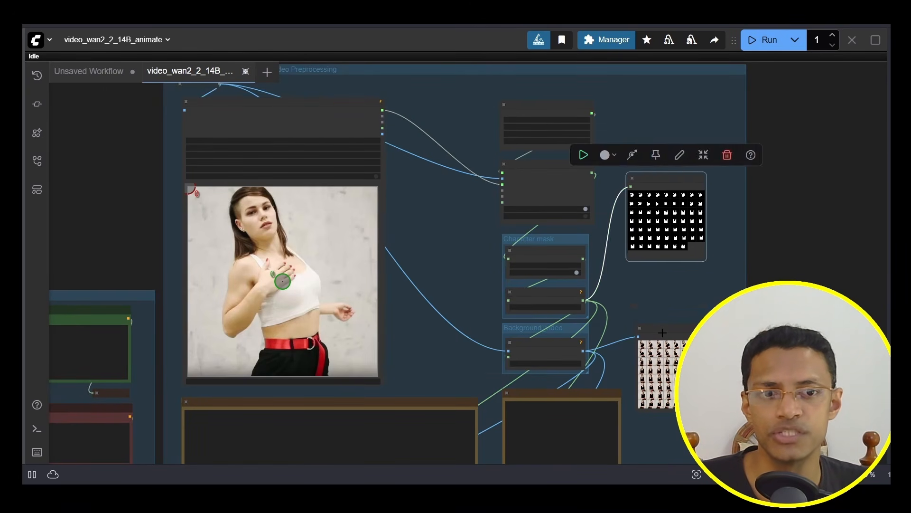
{"action": "left_click_drag", "start_coordinate": [683, 348], "coordinate": [685, 308]}
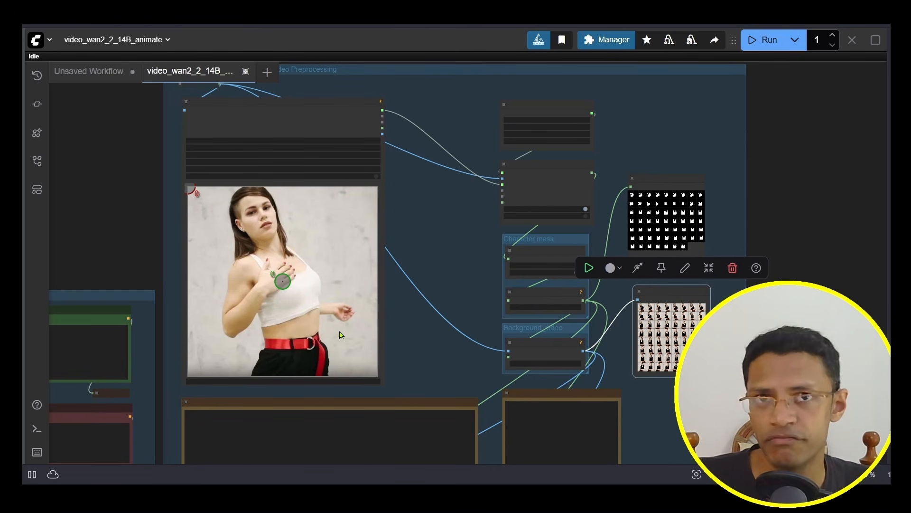
Enlarge the Preview Image node connected to Draw Mask On Image so the masked frames show bigger
{"action": "left_click_drag", "start_coordinate": [674, 281], "coordinate": [549, 307]}
{"action": "scroll", "coordinate": [556, 303], "scroll_direction": "up", "scroll_amount": 10}
{"action": "left_click_drag", "start_coordinate": [515, 273], "coordinate": [414, 101]}
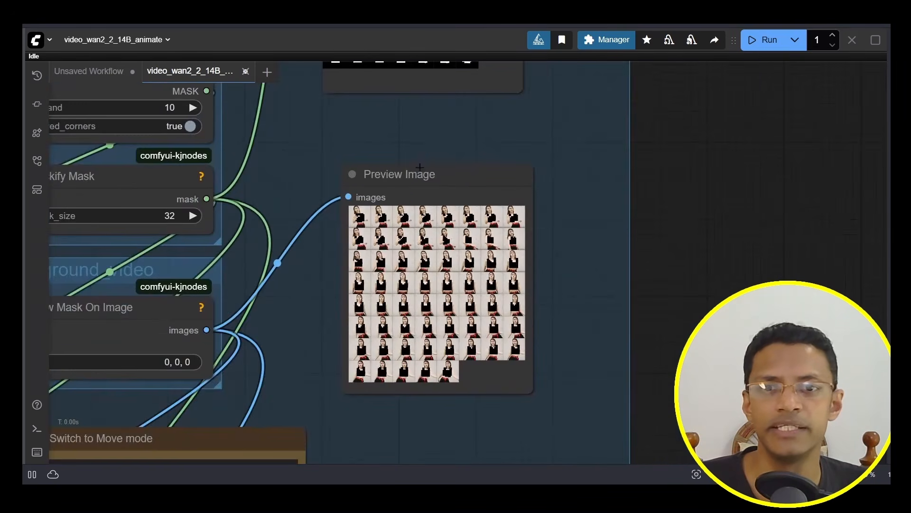
{"action": "scroll", "coordinate": [420, 169], "scroll_direction": "up", "scroll_amount": 5}
{"action": "left_click_drag", "start_coordinate": [450, 200], "coordinate": [439, 94]}
{"action": "scroll", "coordinate": [653, 364], "scroll_direction": "down", "scroll_amount": 6}
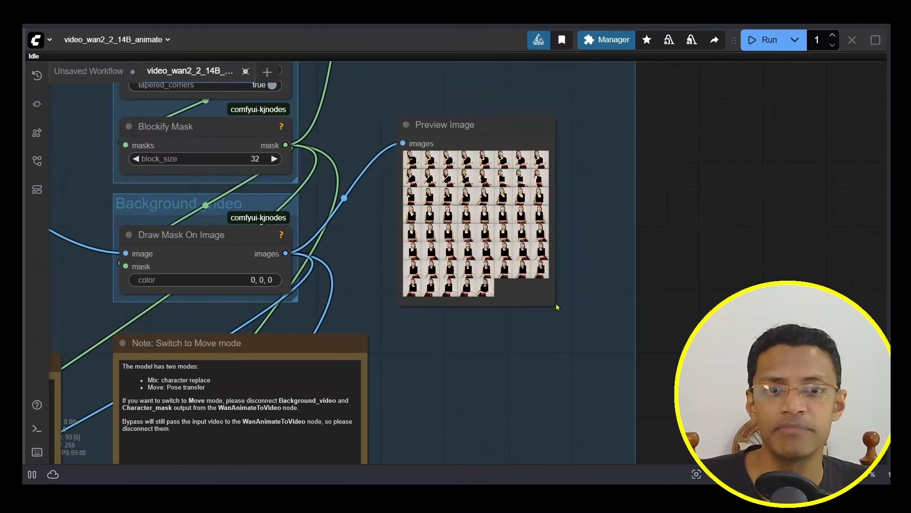
{"action": "left_click_drag", "start_coordinate": [559, 307], "coordinate": [749, 445]}
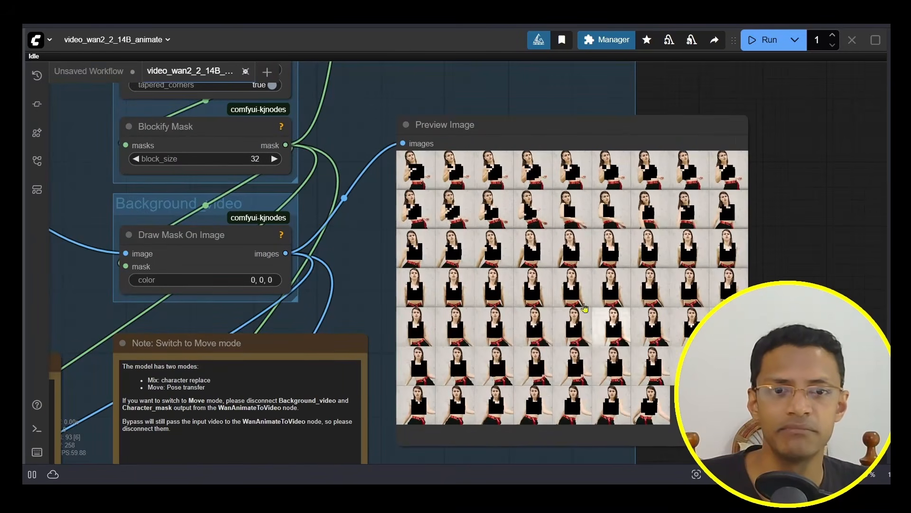
Open the first frame in the Preview Image node and step forward through the frames to examine the blocky black mask
{"action": "left_click", "coordinate": [415, 170]}
{"action": "left_click_drag", "start_coordinate": [580, 398], "coordinate": [475, 334]}
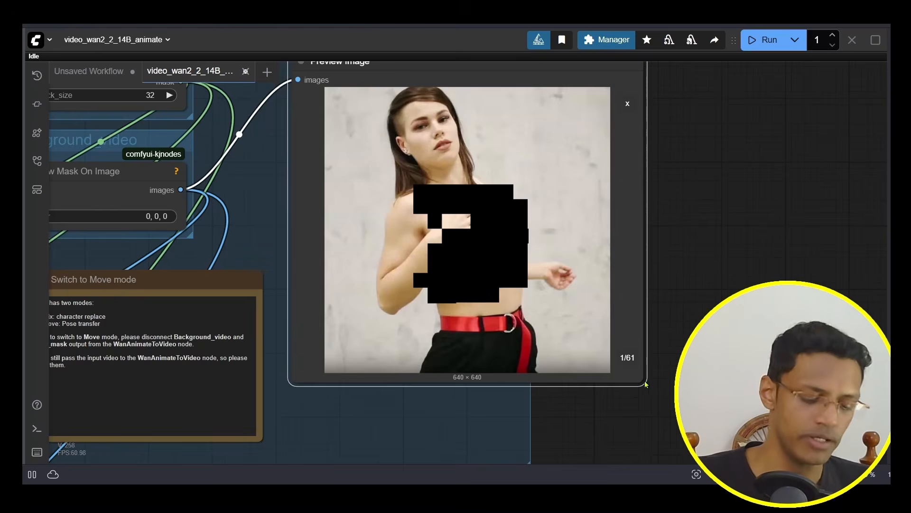
{"action": "key", "text": "Right"}
{"action": "key", "text": "Right"}
{"action": "key", "text": "Right"}
{"action": "key", "text": "Right"}
{"action": "key", "text": "Right"}
{"action": "key", "text": "Right"}
{"action": "key", "text": "Right"}
{"action": "key", "text": "Right"}
{"action": "key", "text": "Right"}
{"action": "key", "text": "Right"}
{"action": "key", "text": "Right"}
{"action": "key", "text": "Right"}
{"action": "key", "text": "Right"}
{"action": "key", "text": "Right"}
{"action": "key", "text": "Right"}
{"action": "key", "text": "Right"}
{"action": "key", "text": "Right"}
{"action": "key", "text": "Right"}
{"action": "key", "text": "Right"}
{"action": "key", "text": "Right"}
{"action": "key", "text": "Right"}
{"action": "key", "text": "Right"}
{"action": "key", "text": "Right"}
{"action": "key", "text": "Right"}
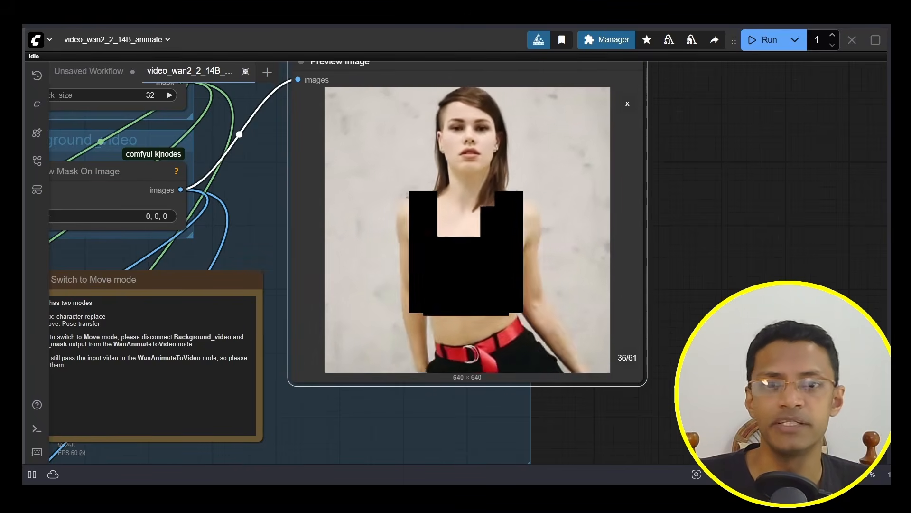
{"action": "key", "text": "Right"}
Widen the MaskPreview node and open its first mask frame
{"action": "scroll", "coordinate": [691, 330], "scroll_direction": "down", "scroll_amount": 4}
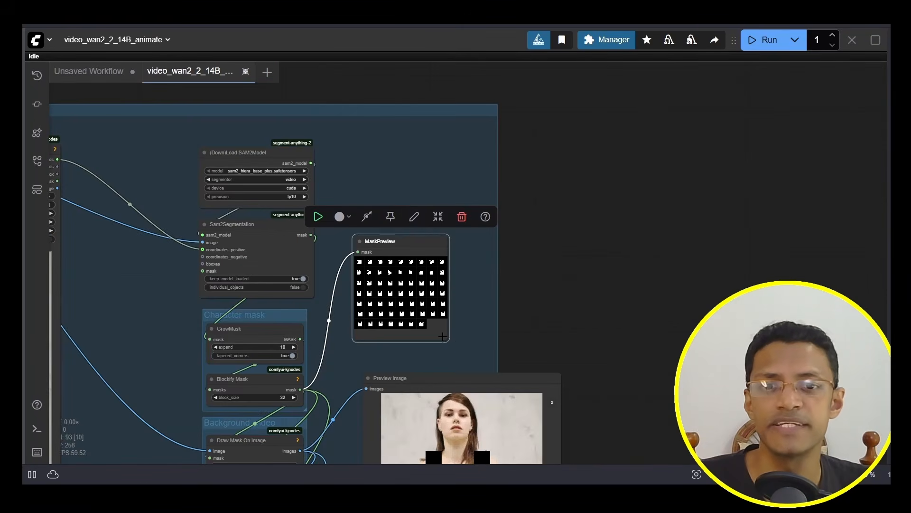
{"action": "left_click_drag", "start_coordinate": [442, 337], "coordinate": [590, 364]}
{"action": "left_click", "coordinate": [363, 266]}
{"action": "scroll", "coordinate": [533, 332], "scroll_direction": "up", "scroll_amount": 7}
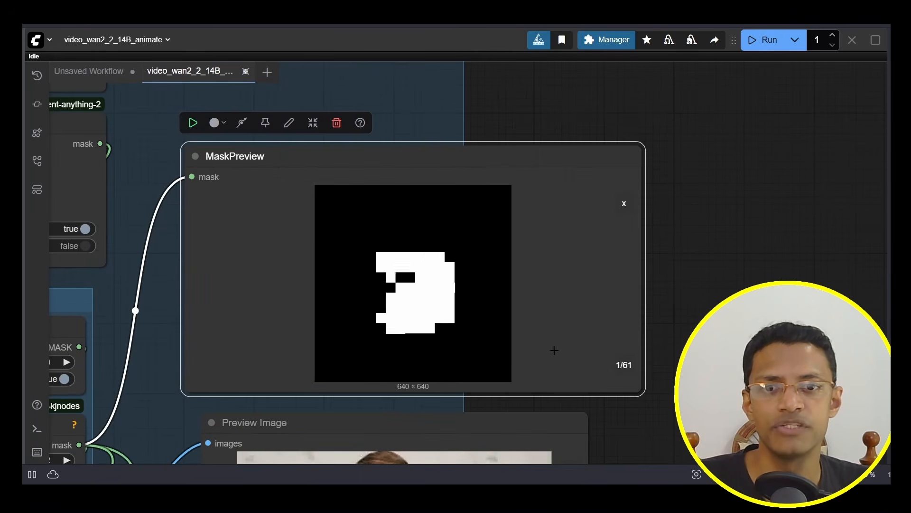
Step forward through the MaskPreview frames to examine how the character mask changes over the video
{"action": "key", "text": "Right"}
{"action": "key", "text": "Right"}
{"action": "key", "text": "Right"}
{"action": "key", "text": "Right"}
{"action": "key", "text": "Right"}
{"action": "key", "text": "Right"}
{"action": "key", "text": "Right"}
{"action": "key", "text": "Right"}
{"action": "key", "text": "Right"}
{"action": "key", "text": "Right"}
{"action": "key", "text": "Right"}
{"action": "key", "text": "Right"}
{"action": "key", "text": "Right"}
{"action": "key", "text": "Right"}
{"action": "key", "text": "Right"}
{"action": "key", "text": "Right"}
{"action": "key", "text": "Right"}
{"action": "key", "text": "Right"}
{"action": "key", "text": "Right"}
{"action": "key", "text": "Right"}
{"action": "key", "text": "Right"}
{"action": "key", "text": "Right"}
{"action": "key", "text": "Right"}
{"action": "key", "text": "Right"}
{"action": "key", "text": "Right"}
{"action": "key", "text": "Right"}
{"action": "key", "text": "Right"}
{"action": "key", "text": "Right"}
{"action": "key", "text": "Right"}
{"action": "key", "text": "Right"}
{"action": "key", "text": "Right"}
{"action": "key", "text": "Right"}
{"action": "key", "text": "Right"}
{"action": "key", "text": "Right"}
{"action": "key", "text": "Right"}
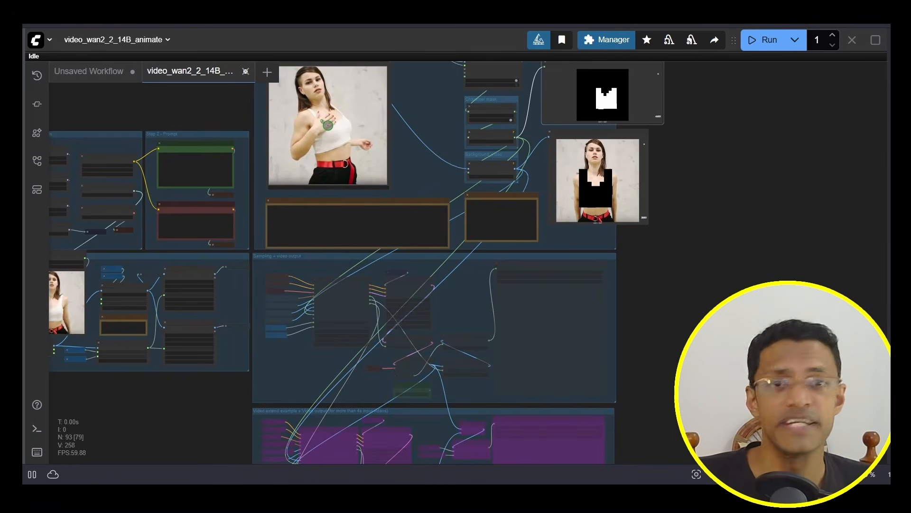
Look at the group options for enabling or bypassing the Sampling + video output nodes, leaving their mode unchanged
{"action": "scroll", "coordinate": [449, 259], "scroll_direction": "up", "scroll_amount": 4}
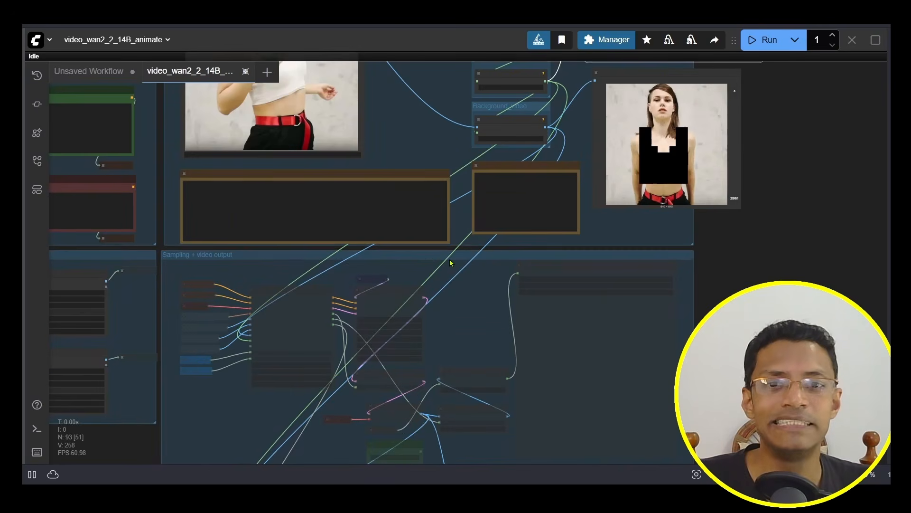
{"action": "left_click", "coordinate": [300, 271]}
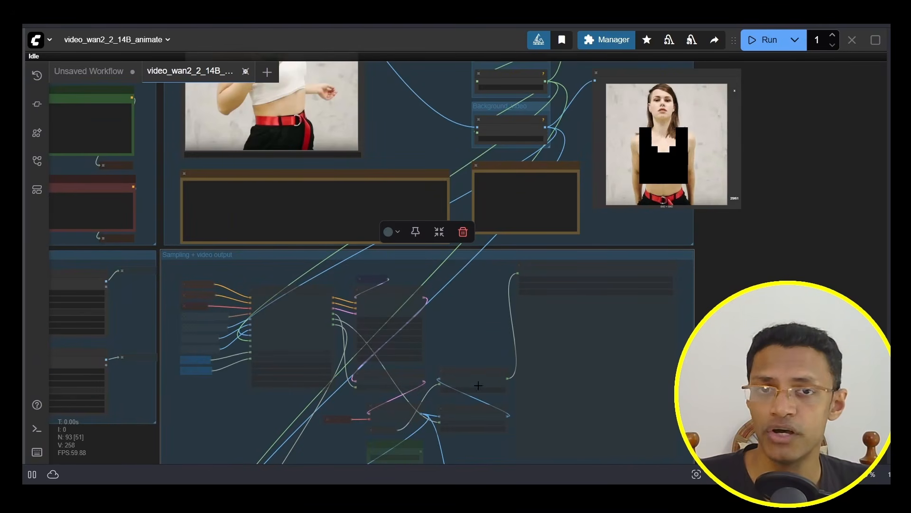
{"action": "right_click", "coordinate": [454, 259]}
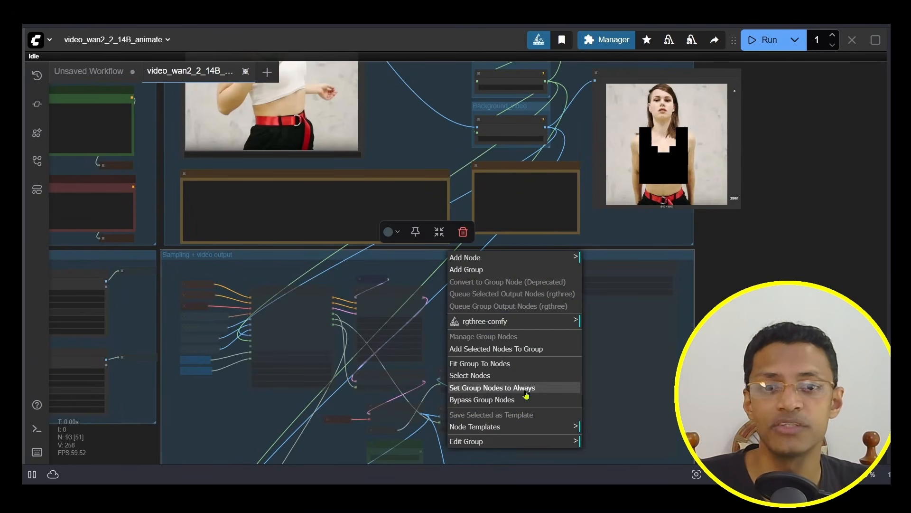
{"action": "left_click", "coordinate": [639, 383]}
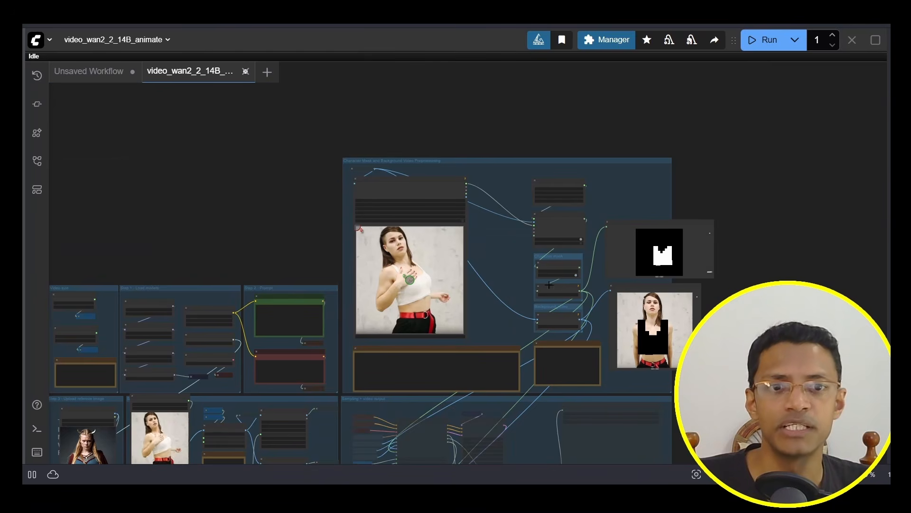
{"action": "left_click_drag", "start_coordinate": [604, 267], "coordinate": [503, 228]}
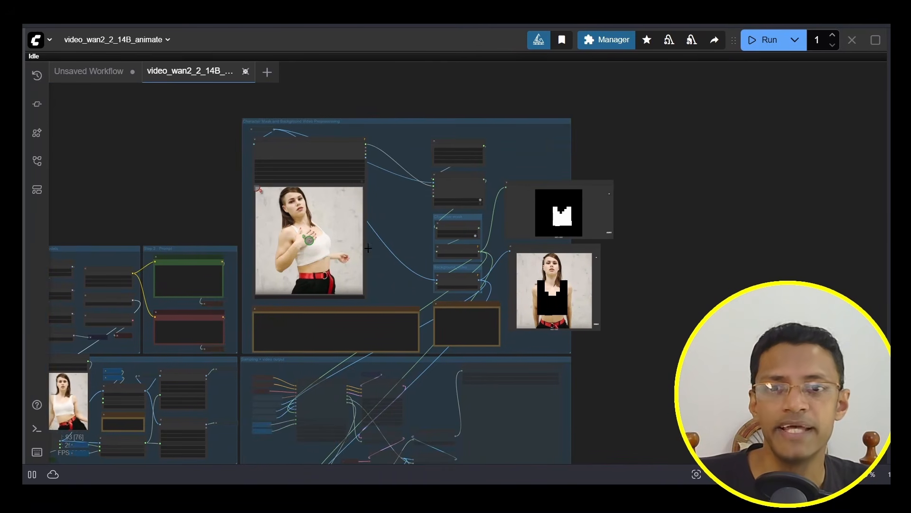
{"action": "left_click_drag", "start_coordinate": [392, 247], "coordinate": [412, 253]}
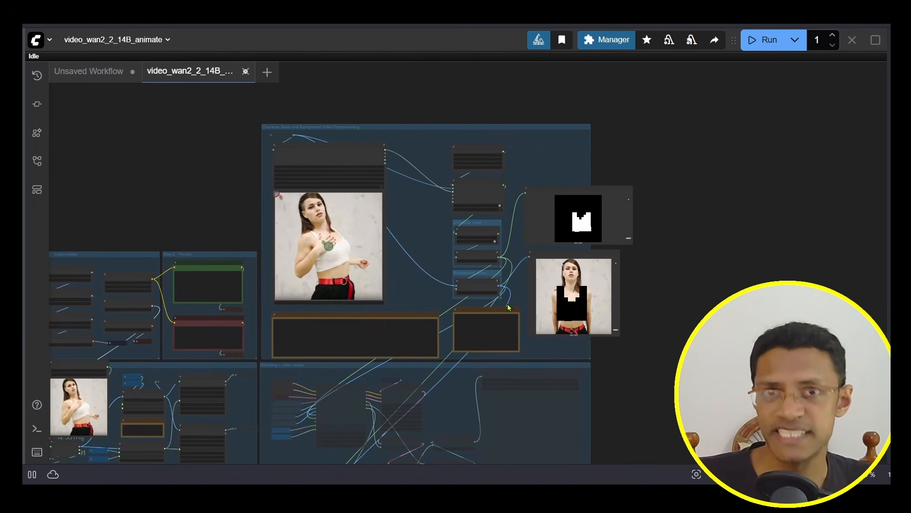
Refine the mask points with a green point on the extended hand, adjusted elbow and shoulder points, and red points on the background
{"action": "scroll", "coordinate": [508, 308], "scroll_direction": "up", "scroll_amount": 5}
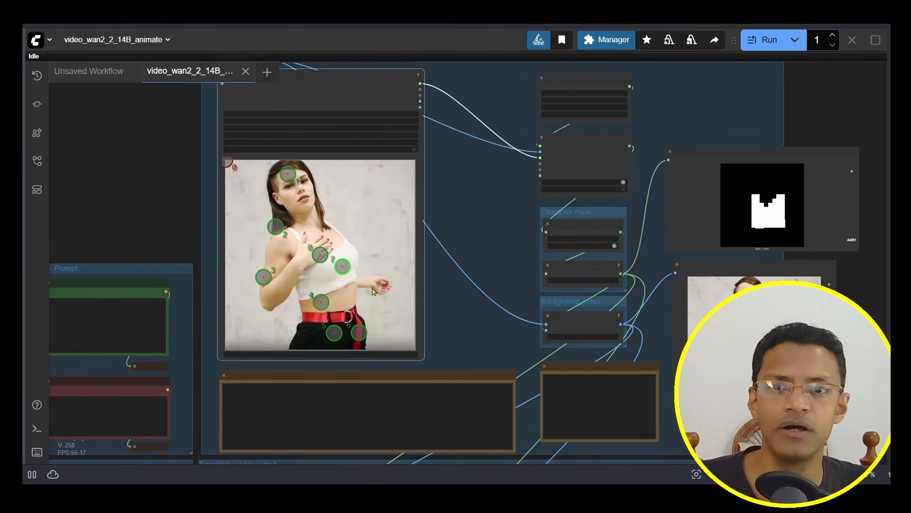
{"action": "left_click", "coordinate": [373, 285], "text": "shift"}
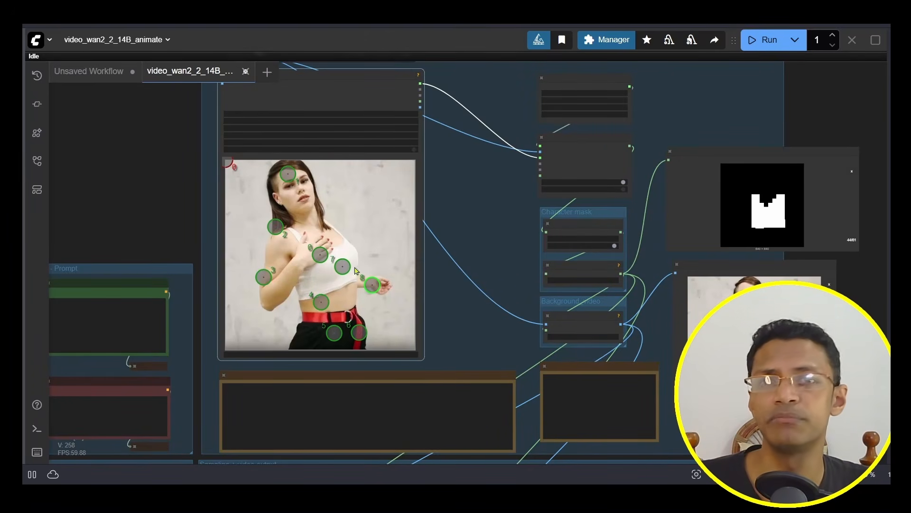
{"action": "scroll", "coordinate": [214, 228], "scroll_direction": "up", "scroll_amount": 8}
{"action": "left_click_drag", "start_coordinate": [369, 362], "coordinate": [352, 383]}
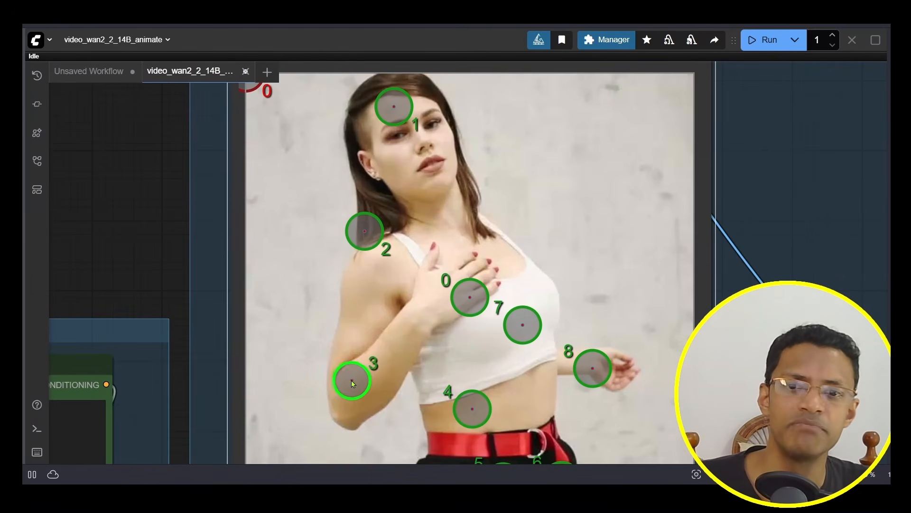
{"action": "mouse_move", "coordinate": [365, 231]}
{"action": "left_mouse_down"}
{"action": "mouse_move", "coordinate": [390, 234]}
{"action": "mouse_move", "coordinate": [331, 247]}
{"action": "mouse_move", "coordinate": [350, 233]}
{"action": "mouse_move", "coordinate": [340, 229]}
{"action": "mouse_move", "coordinate": [378, 235]}
{"action": "left_mouse_up"}
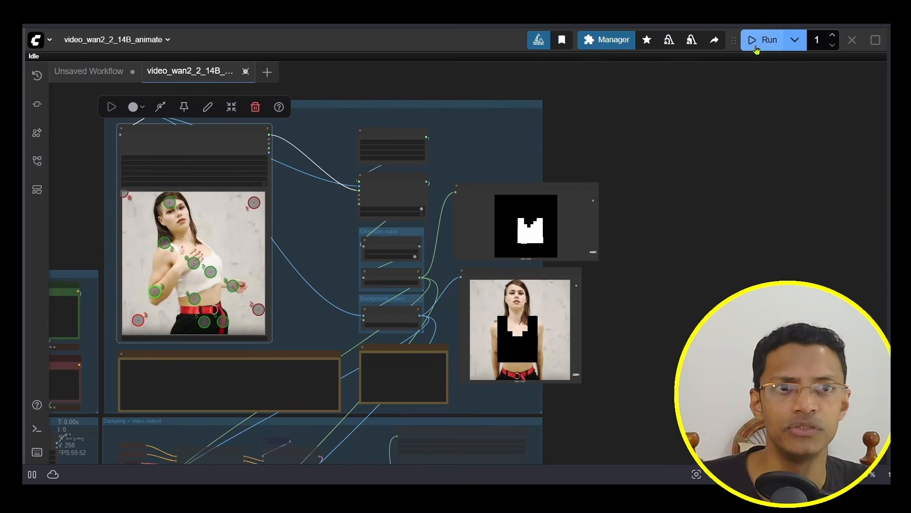
Run the workflow to regenerate the character mask and open its first frame in the MaskPreview node
{"action": "left_click", "coordinate": [763, 40]}
{"action": "left_click_drag", "start_coordinate": [571, 252], "coordinate": [572, 227]}
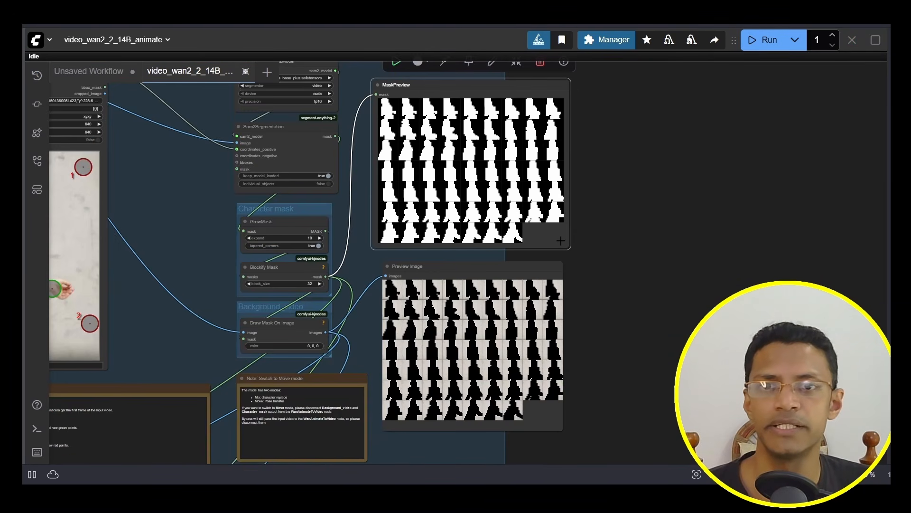
{"action": "scroll", "coordinate": [429, 167], "scroll_direction": "up", "scroll_amount": 2}
{"action": "left_click", "coordinate": [429, 168]}
{"action": "scroll", "coordinate": [598, 237], "scroll_direction": "up", "scroll_amount": 2}
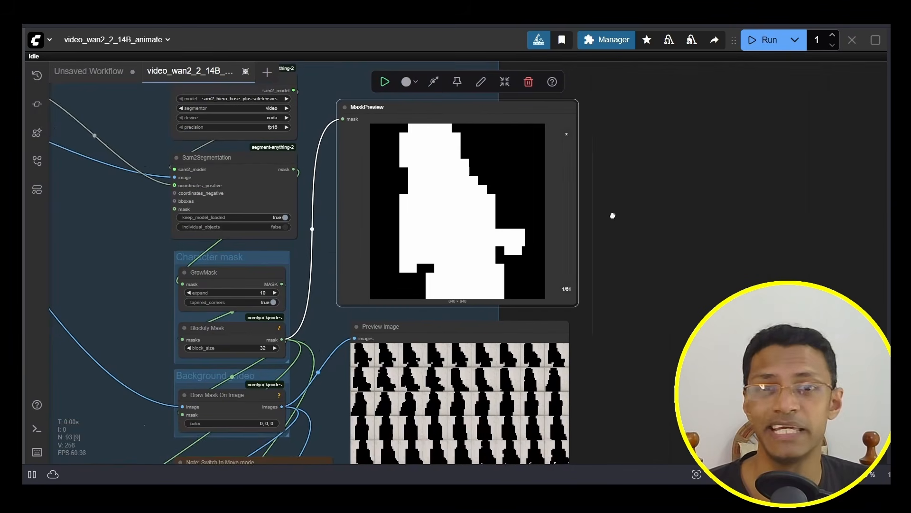
{"action": "left_click_drag", "start_coordinate": [610, 214], "coordinate": [618, 255]}
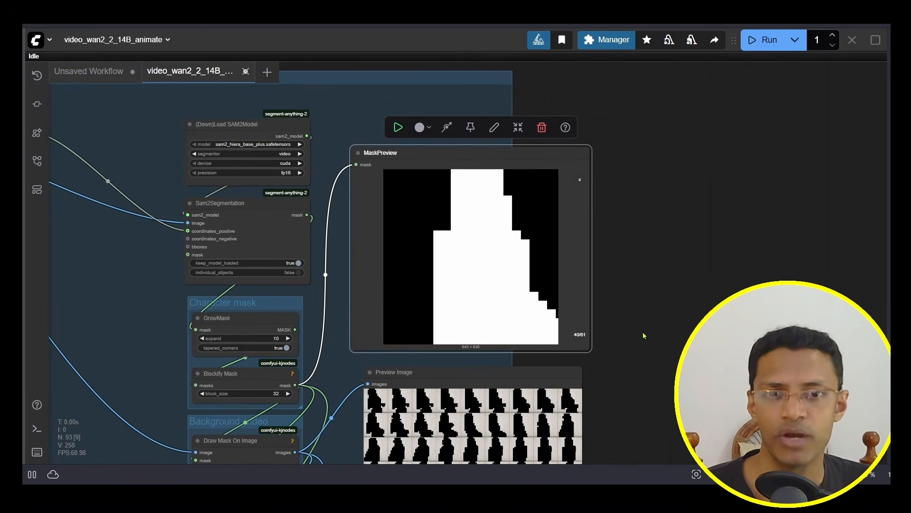
Step forward through the Preview Image frames and compare the blacked-out character with the mask in the MaskPreview node
{"action": "scroll", "coordinate": [645, 335], "scroll_direction": "down", "scroll_amount": 5}
{"action": "left_click_drag", "start_coordinate": [644, 381], "coordinate": [621, 266]}
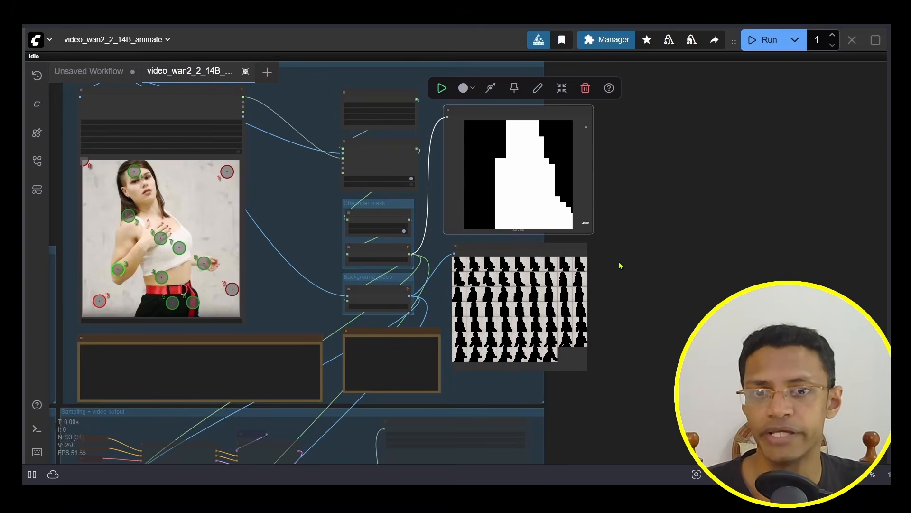
{"action": "key", "text": "Right"}
{"action": "key", "text": "Right"}
{"action": "key", "text": "Right"}
{"action": "key", "text": "Right"}
{"action": "key", "text": "Right"}
{"action": "key", "text": "Right"}
{"action": "key", "text": "Right"}
{"action": "key", "text": "Right"}
{"action": "key", "text": "Right"}
{"action": "key", "text": "Right"}
{"action": "key", "text": "Right"}
{"action": "key", "text": "Right"}
{"action": "key", "text": "Right"}
{"action": "key", "text": "Right"}
{"action": "key", "text": "Right"}
{"action": "key", "text": "Right"}
{"action": "key", "text": "Right"}
{"action": "key", "text": "Right"}
{"action": "key", "text": "Right"}
{"action": "key", "text": "Right"}
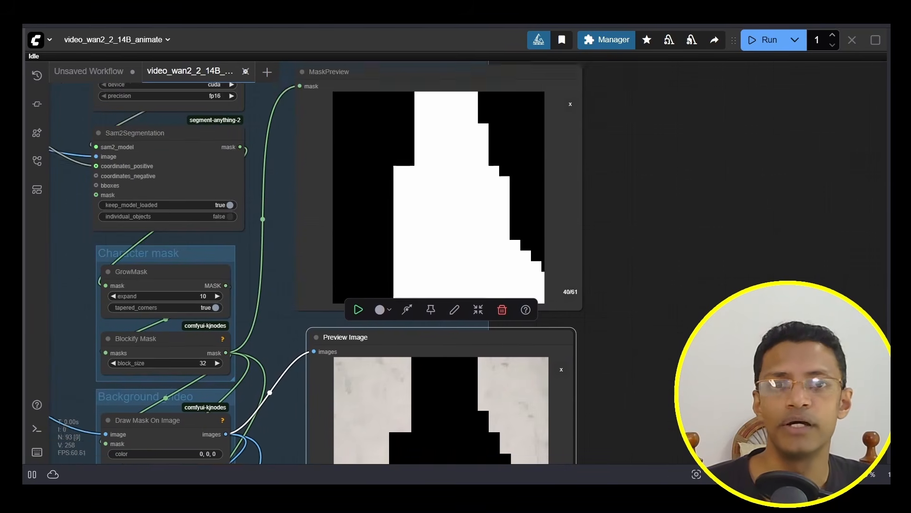
{"action": "left_click_drag", "start_coordinate": [500, 223], "coordinate": [497, 231]}
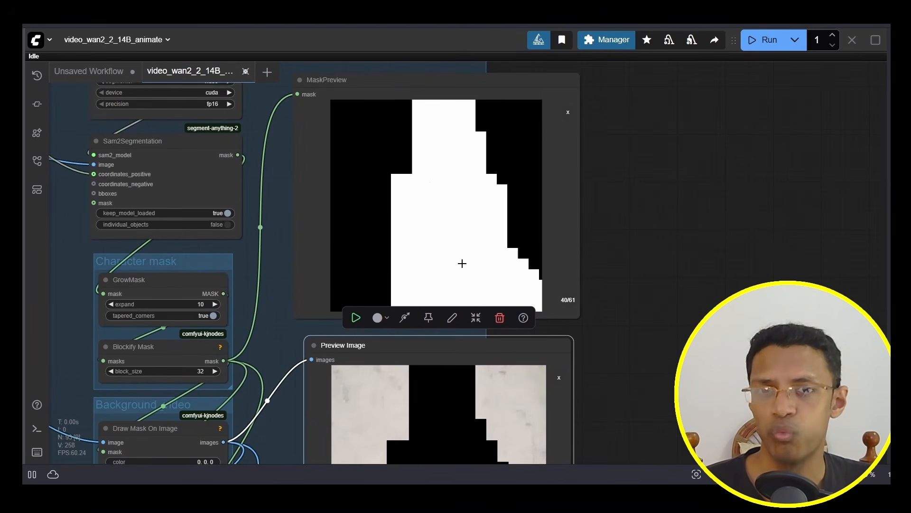
{"action": "left_click_drag", "start_coordinate": [460, 83], "coordinate": [460, 65]}
{"action": "left_click_drag", "start_coordinate": [497, 371], "coordinate": [509, 232]}
{"action": "mouse_move", "coordinate": [422, 210]}
{"action": "left_mouse_down"}
{"action": "mouse_move", "coordinate": [454, 247]}
{"action": "mouse_move", "coordinate": [420, 232]}
{"action": "mouse_move", "coordinate": [423, 212]}
{"action": "left_mouse_up"}
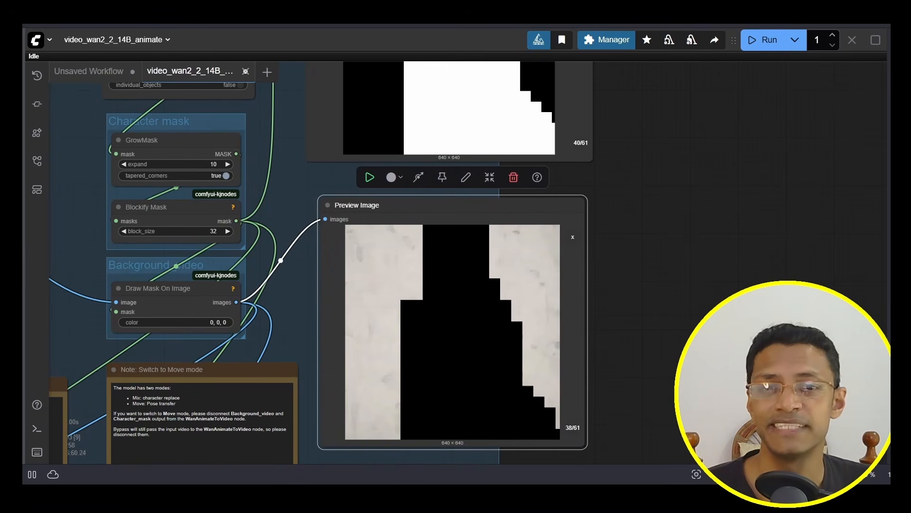
{"action": "scroll", "coordinate": [645, 389], "scroll_direction": "up", "scroll_amount": 2}
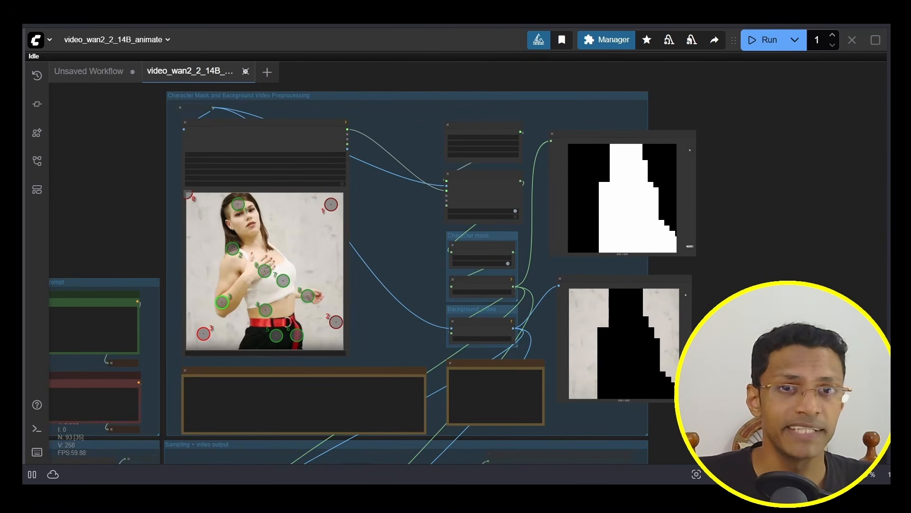
Read the "Switch to Move mode" note on the Mix character-replace and Move pose-transfer modes
{"action": "scroll", "coordinate": [430, 206], "scroll_direction": "down", "scroll_amount": 5}
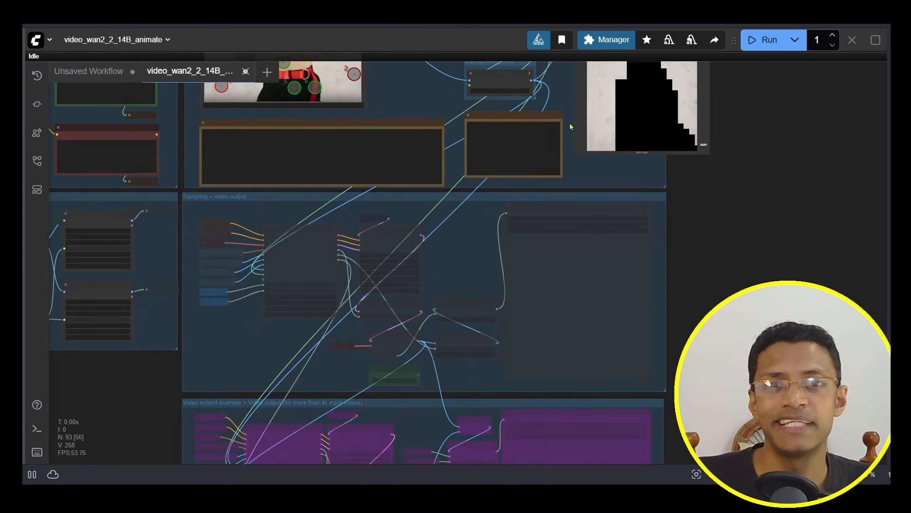
{"action": "left_click", "coordinate": [541, 115]}
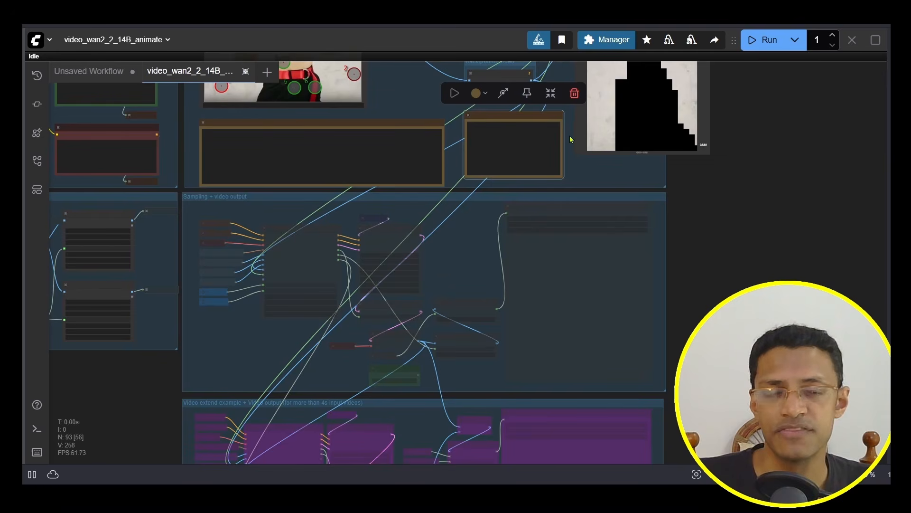
{"action": "key", "text": "."}
{"action": "scroll", "coordinate": [692, 262], "scroll_direction": "up", "scroll_amount": 2}
{"action": "left_click_drag", "start_coordinate": [692, 261], "coordinate": [594, 273]}
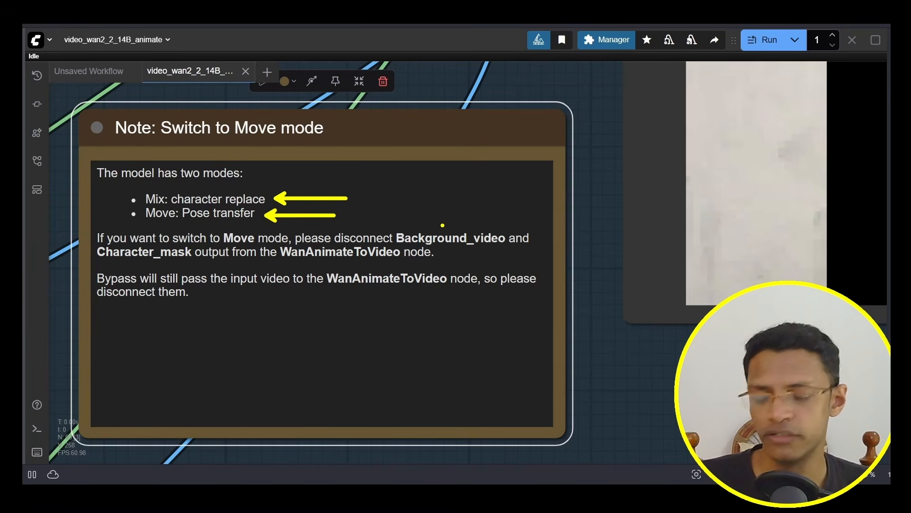
{"action": "key", "text": "e"}
{"action": "key", "text": "Escape"}
{"action": "scroll", "coordinate": [597, 193], "scroll_direction": "down", "scroll_amount": 11}
{"action": "mouse_move", "coordinate": [617, 181]}
{"action": "left_mouse_down"}
{"action": "mouse_move", "coordinate": [368, 261]}
{"action": "mouse_move", "coordinate": [360, 327]}
{"action": "left_mouse_up"}
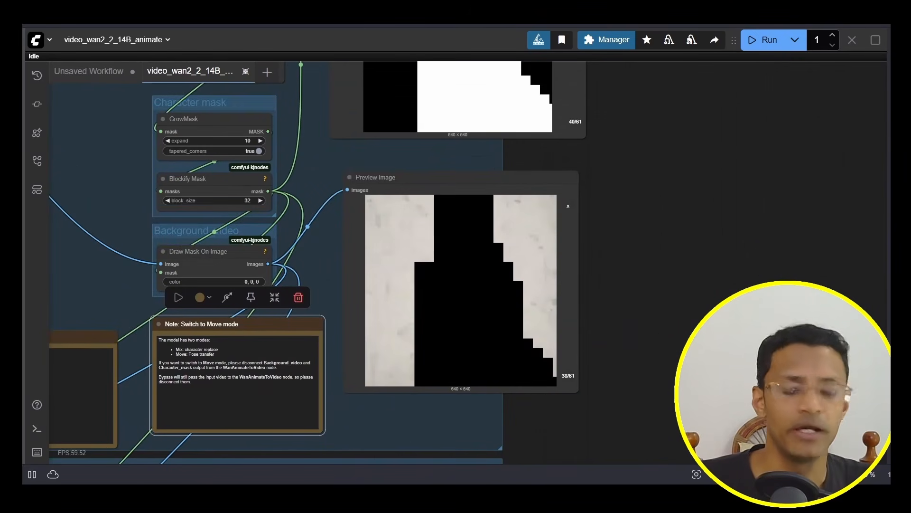
Step through more Preview Image frames and examine the Draw Mask On Image output links above the Move mode note
{"action": "left_click", "coordinate": [527, 321]}
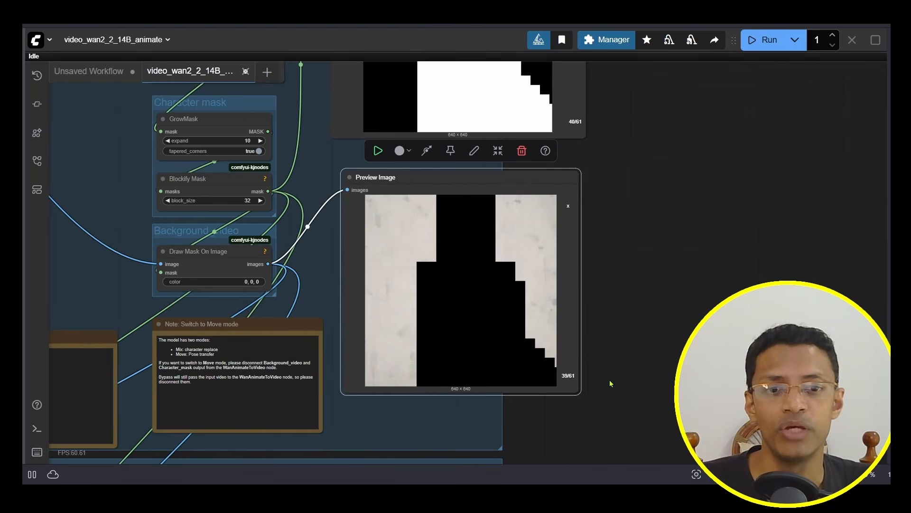
{"action": "key", "text": "Left"}
{"action": "key", "text": "Left"}
{"action": "key", "text": "Left"}
{"action": "key", "text": "Left"}
{"action": "key", "text": "Left"}
{"action": "key", "text": "Left"}
{"action": "key", "text": "Left"}
{"action": "key", "text": "Left"}
{"action": "key", "text": "Left"}
{"action": "scroll", "coordinate": [191, 341], "scroll_direction": "up", "scroll_amount": 11}
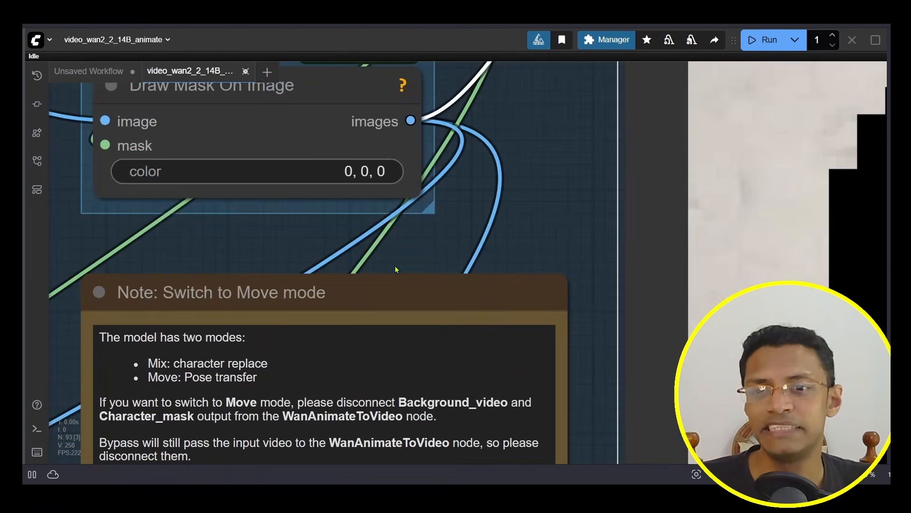
{"action": "left_click_drag", "start_coordinate": [323, 284], "coordinate": [445, 120]}
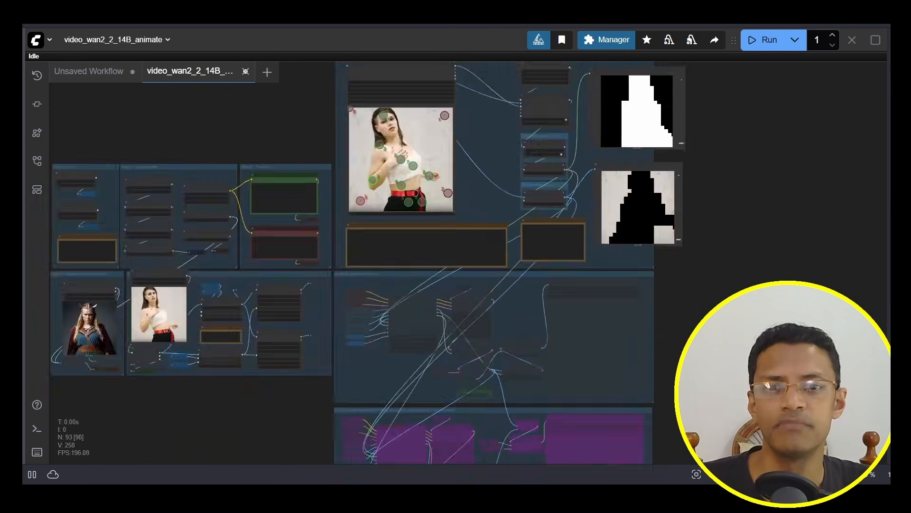
Enable the "Sampling + video output" group by setting its nodes to Always
{"action": "scroll", "coordinate": [693, 221], "scroll_direction": "down", "scroll_amount": 5}
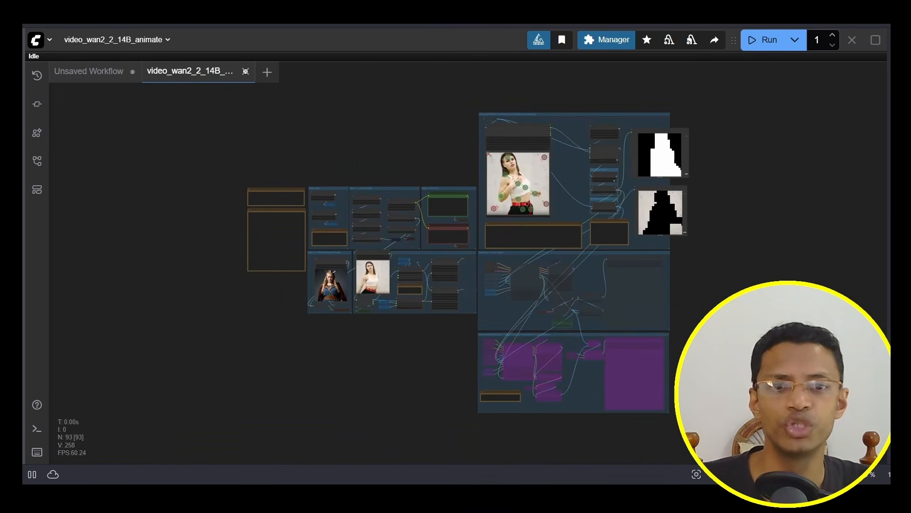
{"action": "left_click_drag", "start_coordinate": [697, 285], "coordinate": [582, 284]}
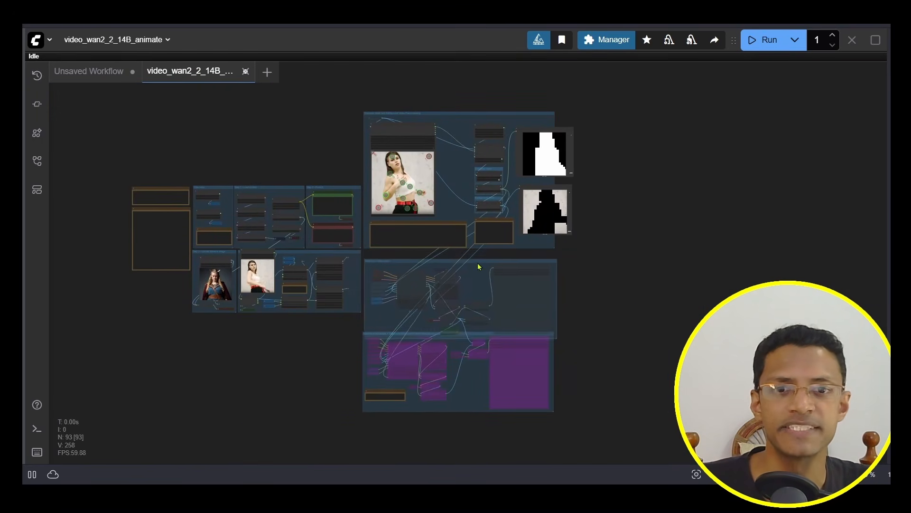
{"action": "left_click", "coordinate": [478, 256]}
{"action": "key", "text": "period"}
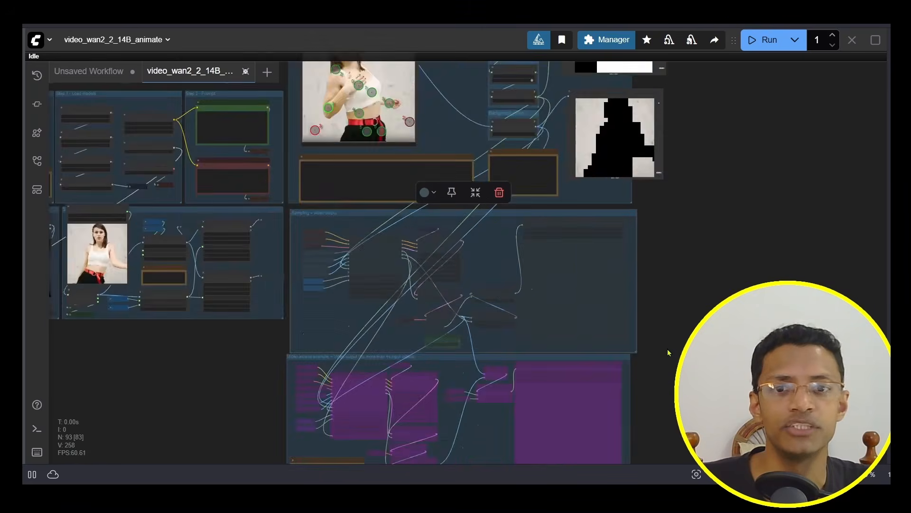
{"action": "left_click_drag", "start_coordinate": [516, 141], "coordinate": [515, 137]}
{"action": "right_click", "coordinate": [514, 141]}
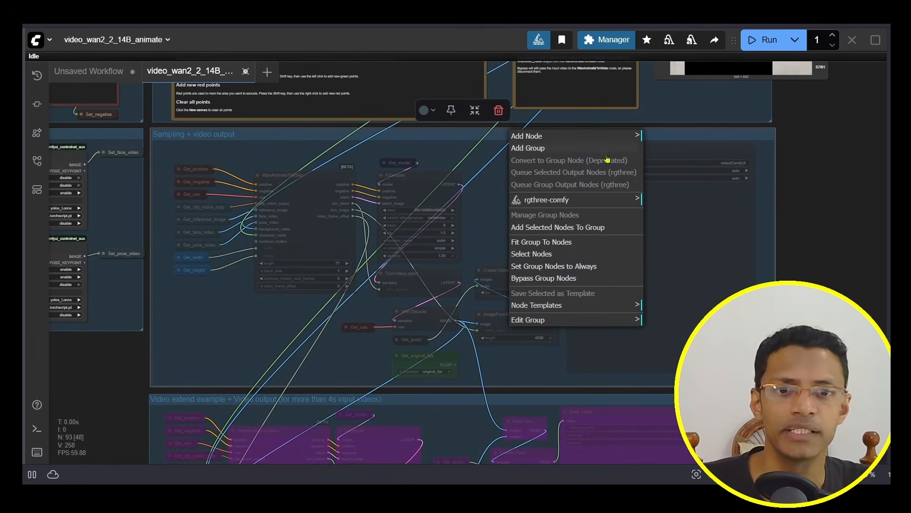
{"action": "left_click", "coordinate": [564, 271]}
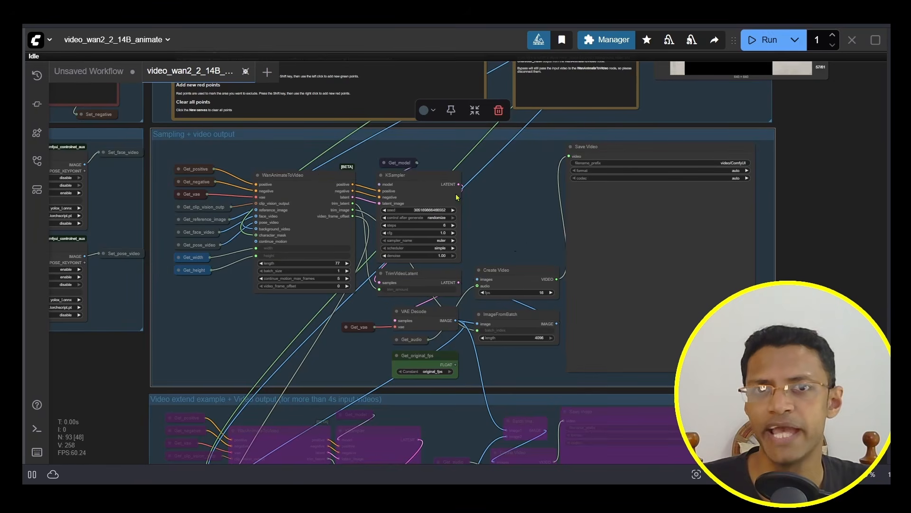
Examine the background_video and character_mask inputs of the WanAnimateToVideo node and trace their links back to the preprocessing group
{"action": "scroll", "coordinate": [211, 154], "scroll_direction": "up", "scroll_amount": 8}
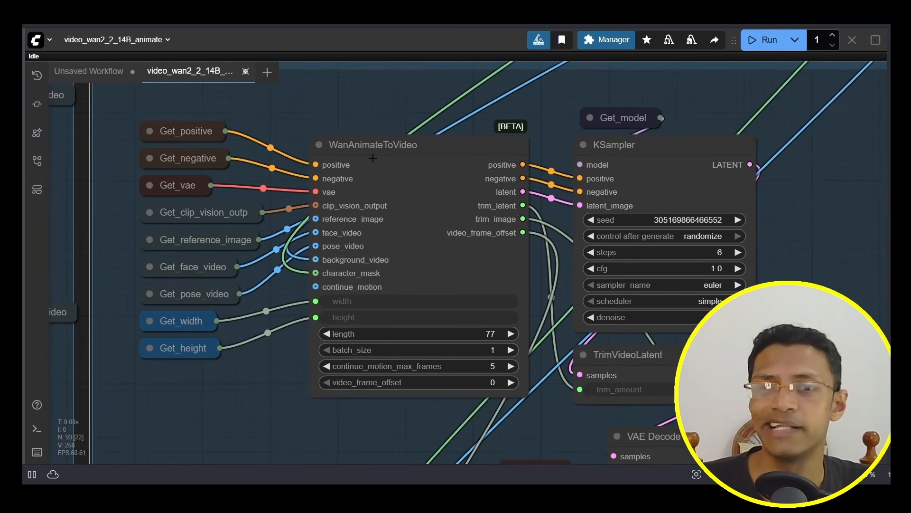
{"action": "scroll", "coordinate": [464, 152], "scroll_direction": "down", "scroll_amount": 1}
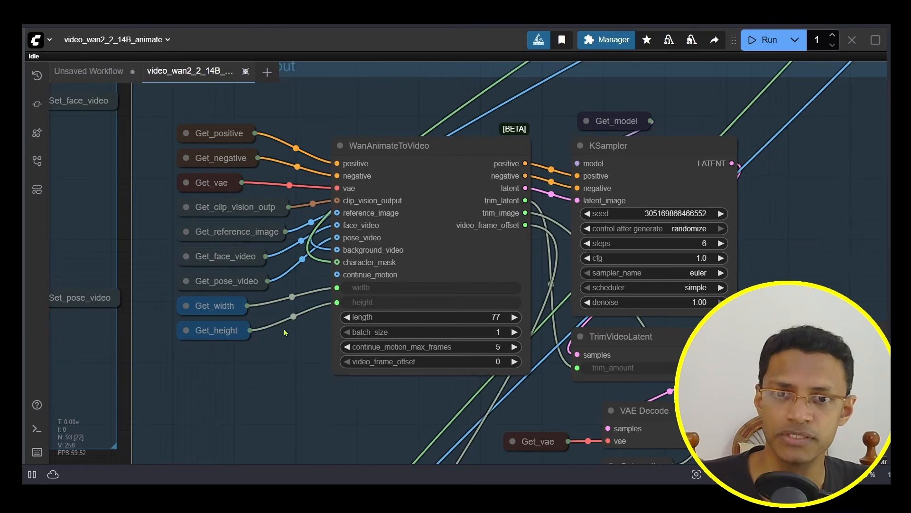
{"action": "scroll", "coordinate": [300, 280], "scroll_direction": "up", "scroll_amount": 10}
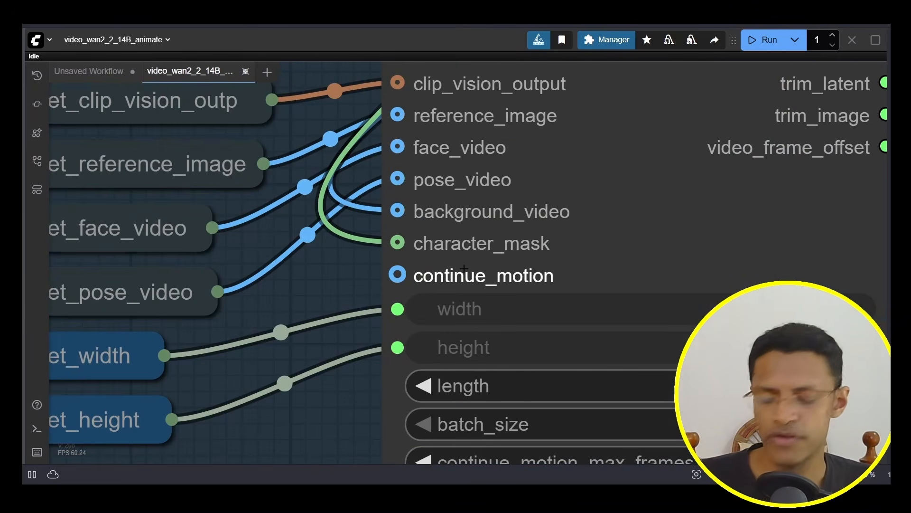
{"action": "left_click_drag", "start_coordinate": [476, 222], "coordinate": [600, 223]}
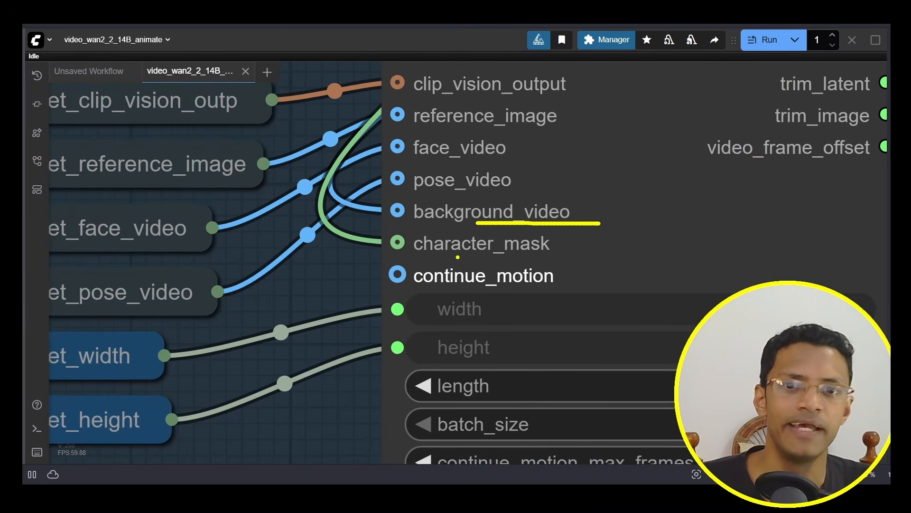
{"action": "left_click_drag", "start_coordinate": [439, 258], "coordinate": [583, 255]}
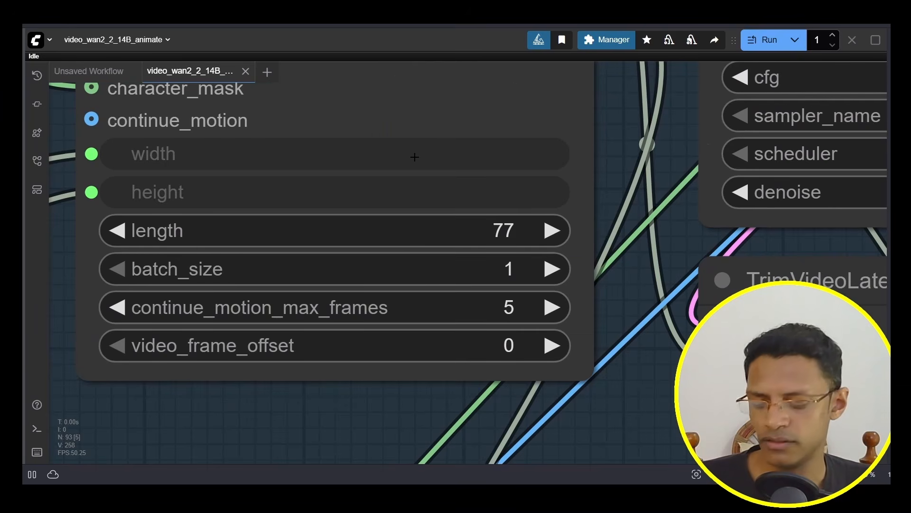
{"action": "mouse_move", "coordinate": [503, 208]}
{"action": "left_mouse_down"}
{"action": "mouse_move", "coordinate": [439, 209]}
{"action": "mouse_move", "coordinate": [519, 211]}
{"action": "left_mouse_up"}
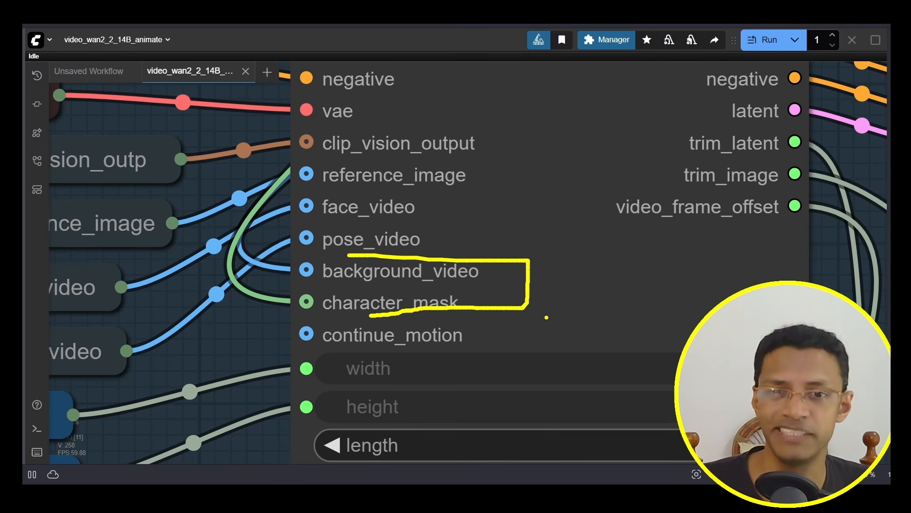
{"action": "scroll", "coordinate": [532, 292], "scroll_direction": "down", "scroll_amount": 7}
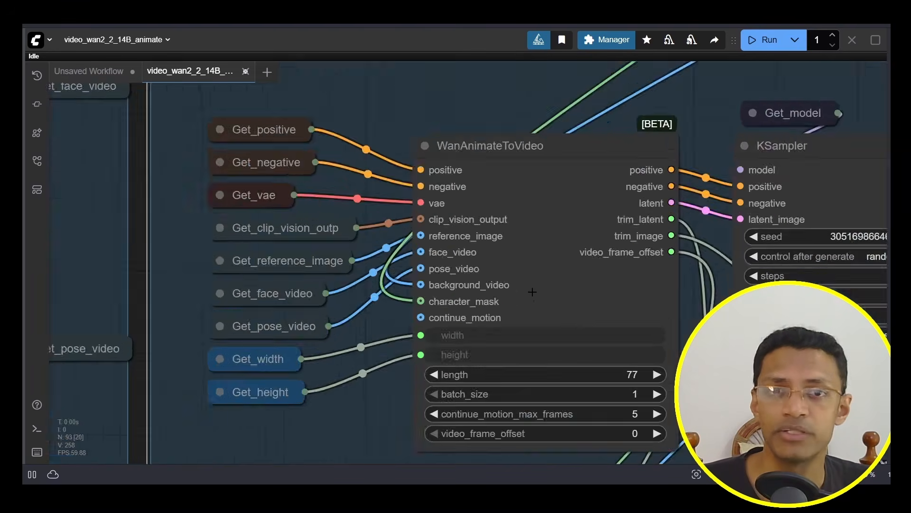
{"action": "scroll", "coordinate": [532, 292], "scroll_direction": "down", "scroll_amount": 4}
{"action": "left_click_drag", "start_coordinate": [659, 161], "coordinate": [148, 484]}
{"action": "scroll", "coordinate": [580, 199], "scroll_direction": "down", "scroll_amount": 2}
{"action": "left_click_drag", "start_coordinate": [580, 199], "coordinate": [518, 345]}
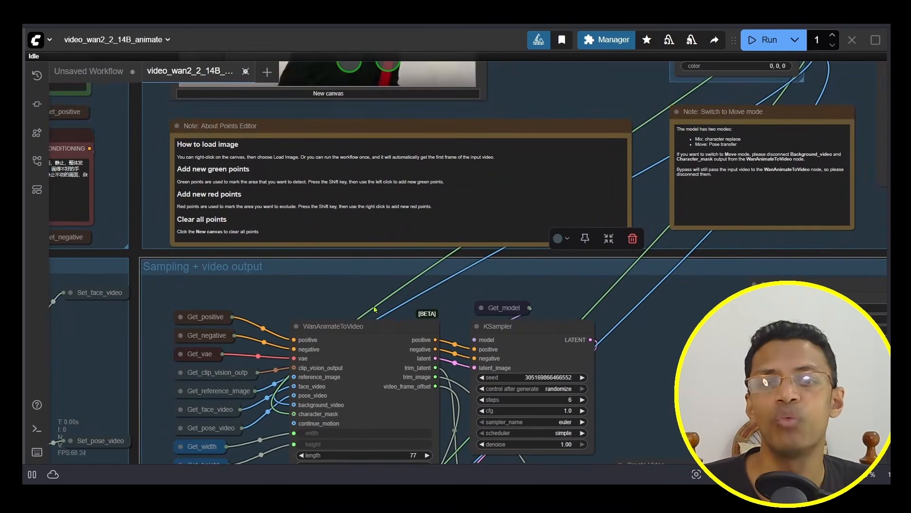
Detach the link feeding background_video on the WanAnimateToVideo node and reconnect it to the same input
{"action": "left_click_drag", "start_coordinate": [401, 297], "coordinate": [415, 244]}
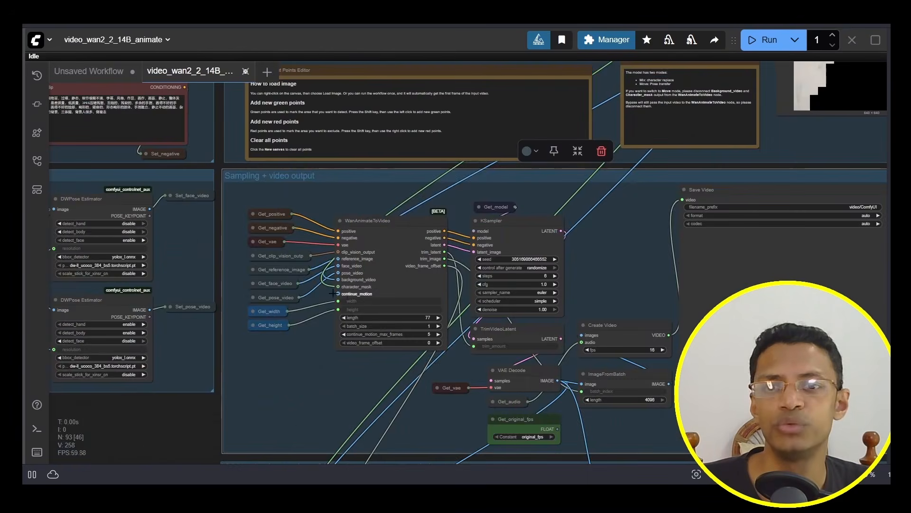
{"action": "scroll", "coordinate": [332, 293], "scroll_direction": "up", "scroll_amount": 10}
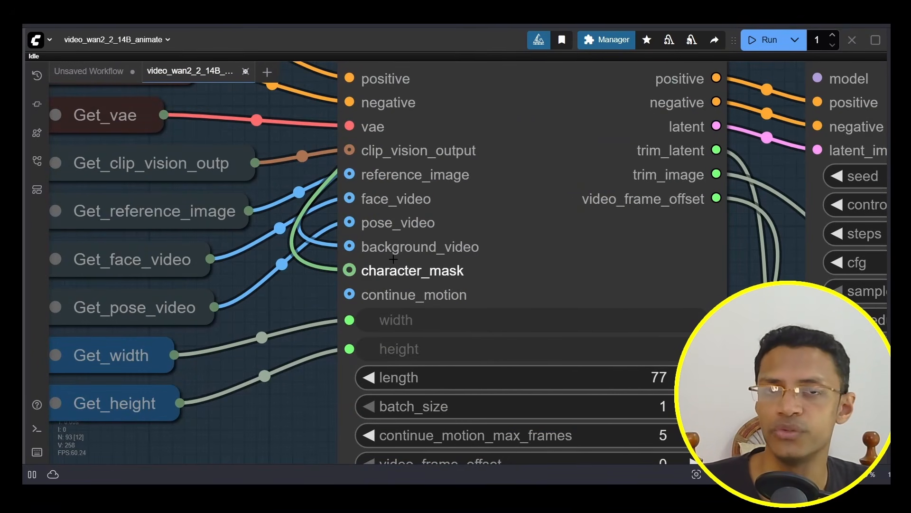
{"action": "left_click_drag", "start_coordinate": [319, 280], "coordinate": [300, 342]}
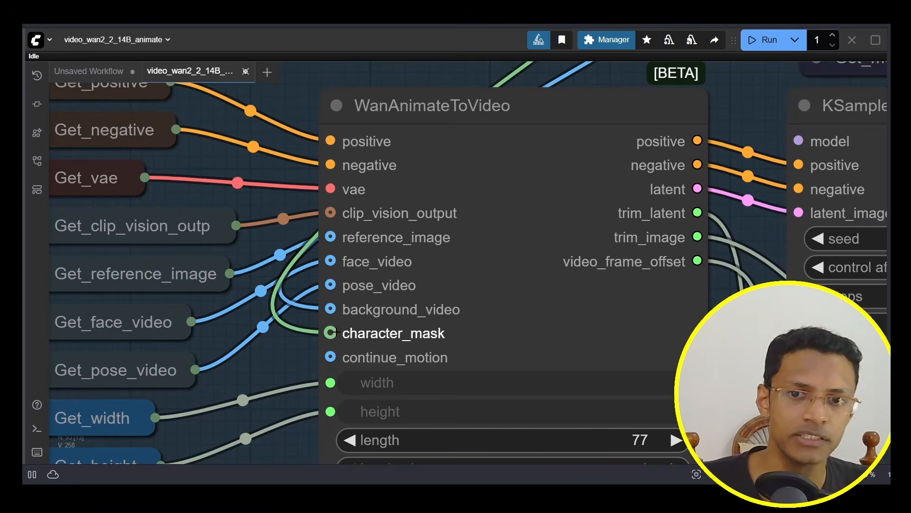
{"action": "left_click_drag", "start_coordinate": [695, 130], "coordinate": [478, 340]}
{"action": "left_click_drag", "start_coordinate": [630, 187], "coordinate": [155, 488]}
{"action": "left_click_drag", "start_coordinate": [568, 298], "coordinate": [274, 425]}
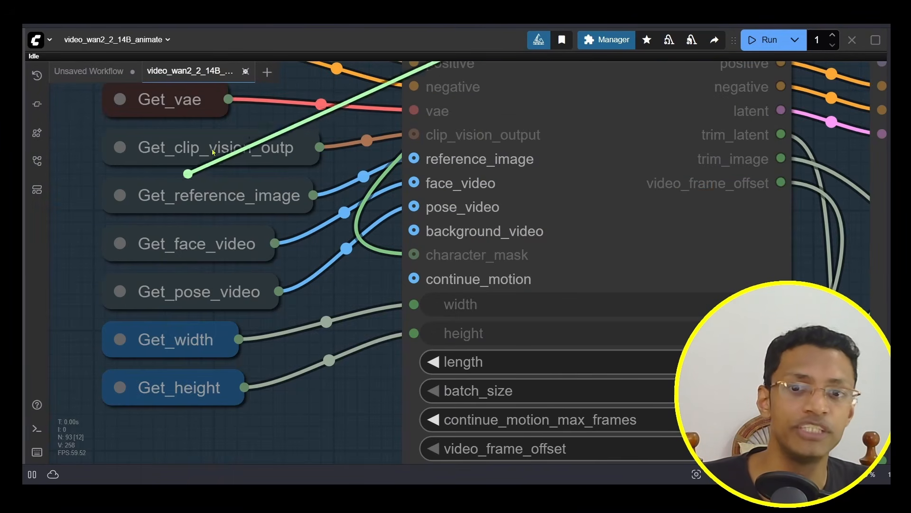
{"action": "left_click_drag", "start_coordinate": [189, 173], "coordinate": [413, 235]}
Trace the pose_video and face_video inputs of WanAnimateToVideo back to the DWPose Estimator nodes and review the related Get nodes
{"action": "scroll", "coordinate": [418, 237], "scroll_direction": "up", "scroll_amount": 6}
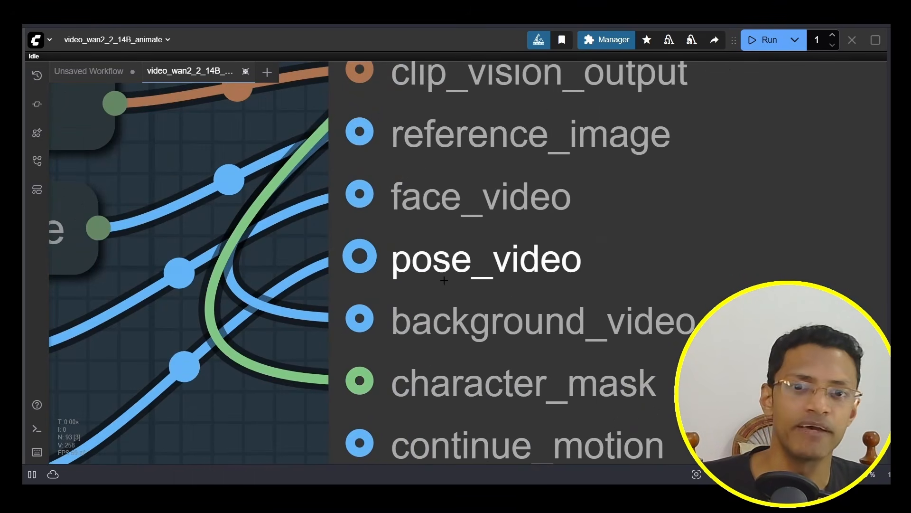
{"action": "scroll", "coordinate": [285, 230], "scroll_direction": "down", "scroll_amount": 15}
{"action": "left_click_drag", "start_coordinate": [119, 385], "coordinate": [398, 371]}
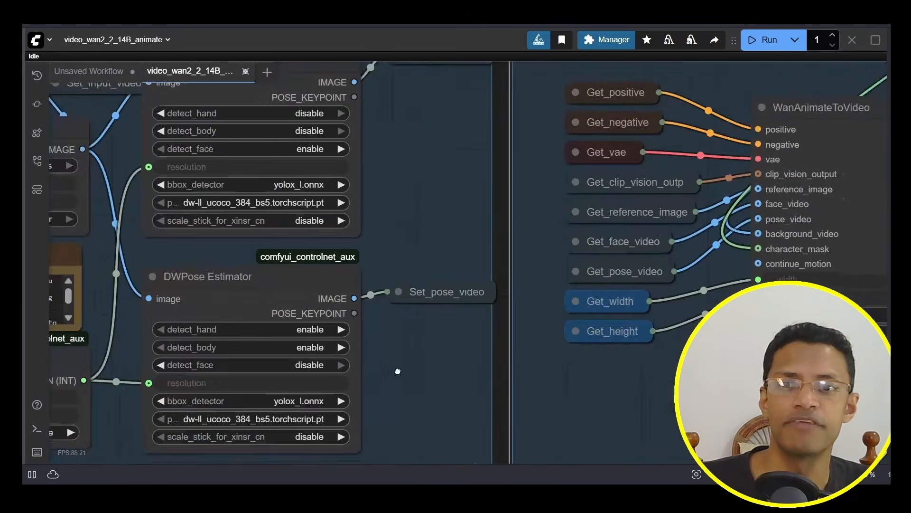
{"action": "scroll", "coordinate": [397, 372], "scroll_direction": "down", "scroll_amount": 3}
{"action": "left_click_drag", "start_coordinate": [652, 295], "coordinate": [294, 292]}
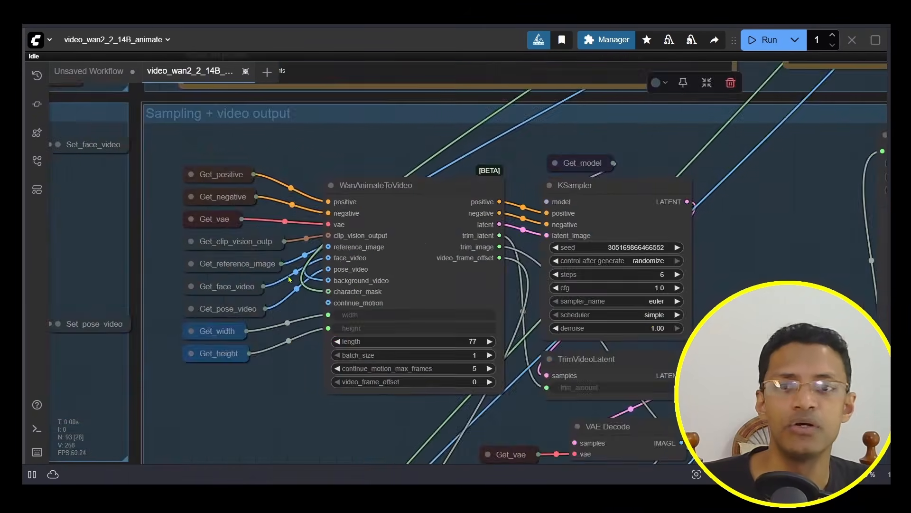
{"action": "scroll", "coordinate": [334, 277], "scroll_direction": "up", "scroll_amount": 5}
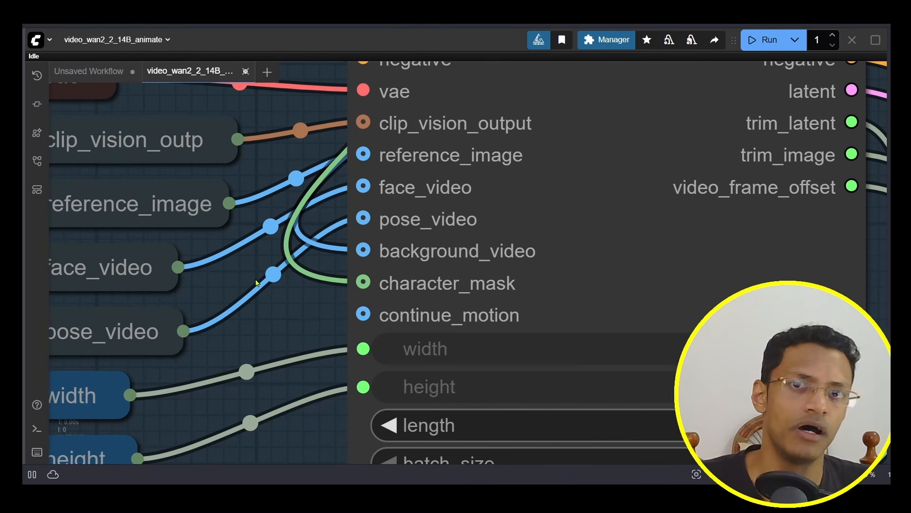
{"action": "scroll", "coordinate": [256, 283], "scroll_direction": "down", "scroll_amount": 10}
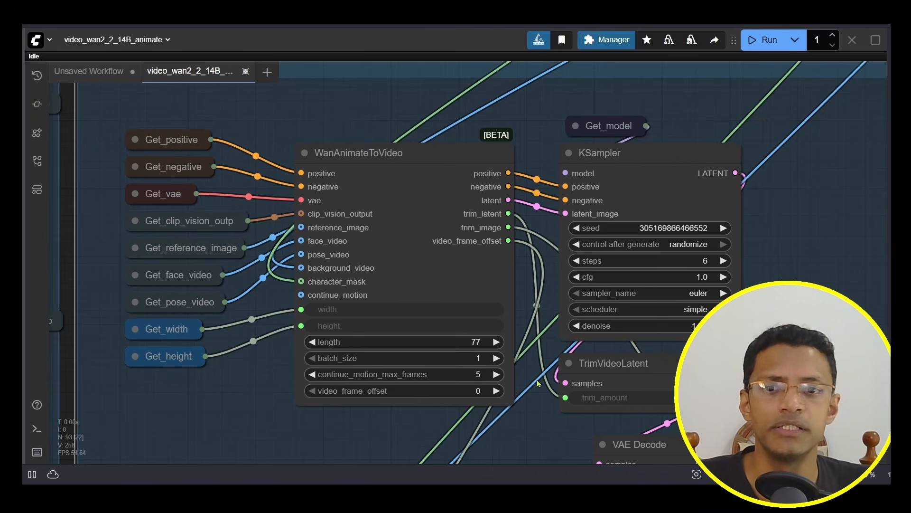
Examine the length, batch_size, continue_motion_max_frames and video_frame_offset settings of the WanAnimateToVideo node
{"action": "left_click_drag", "start_coordinate": [537, 380], "coordinate": [517, 360]}
{"action": "scroll", "coordinate": [514, 323], "scroll_direction": "up", "scroll_amount": 6}
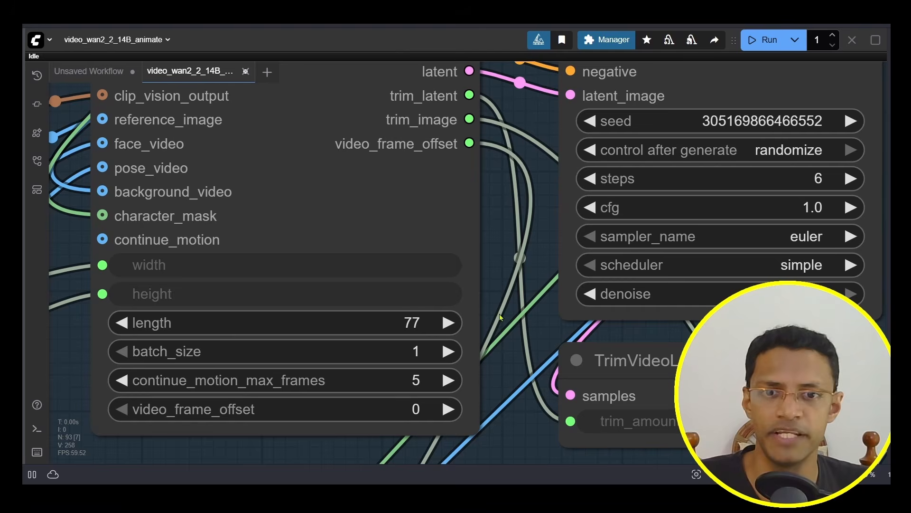
{"action": "scroll", "coordinate": [499, 314], "scroll_direction": "down", "scroll_amount": 5}
{"action": "scroll", "coordinate": [506, 325], "scroll_direction": "up", "scroll_amount": 3}
{"action": "scroll", "coordinate": [506, 325], "scroll_direction": "up", "scroll_amount": 6}
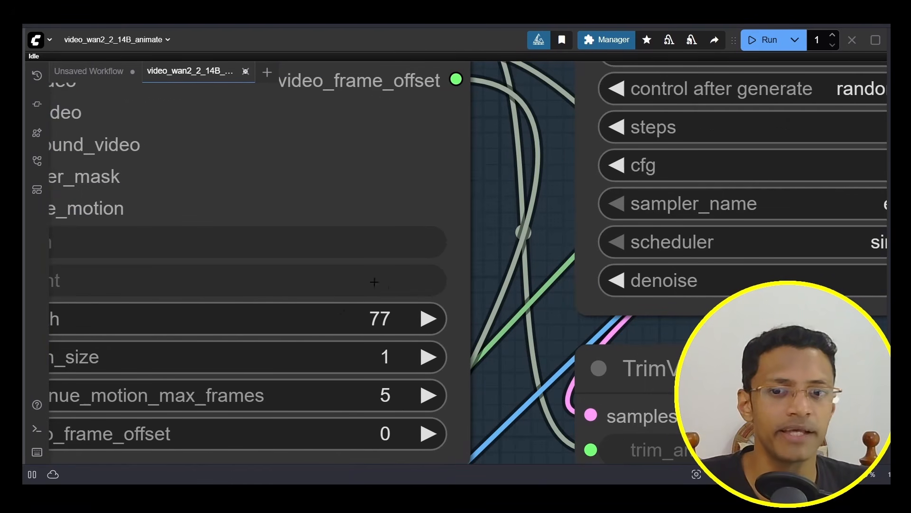
Inspect the previews of the character mask and the masked background video, including the frame counter of each
{"action": "scroll", "coordinate": [539, 305], "scroll_direction": "down", "scroll_amount": 8}
{"action": "scroll", "coordinate": [299, 412], "scroll_direction": "up", "scroll_amount": 5}
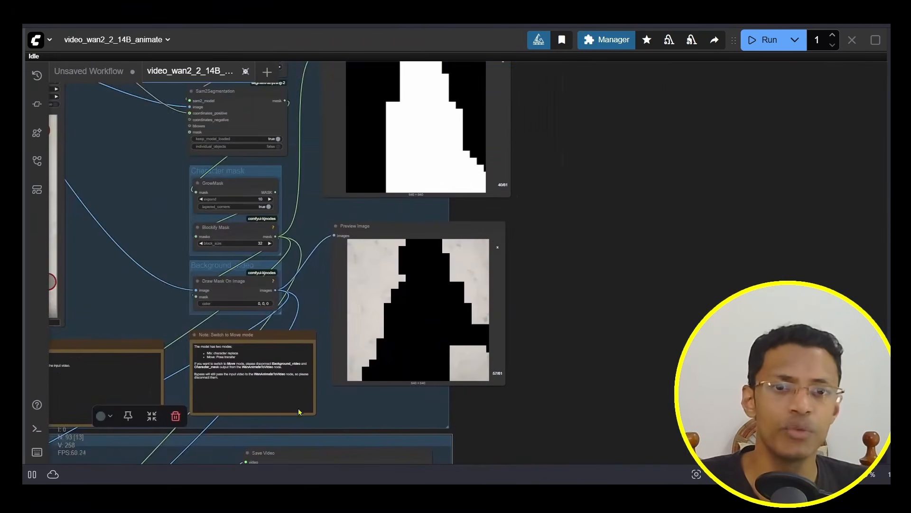
{"action": "scroll", "coordinate": [544, 215], "scroll_direction": "down", "scroll_amount": 4}
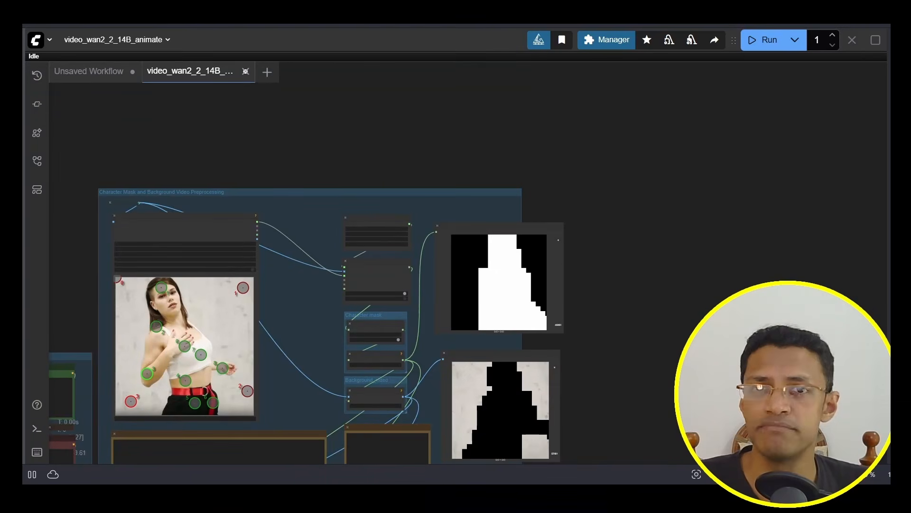
{"action": "scroll", "coordinate": [574, 380], "scroll_direction": "up", "scroll_amount": 4}
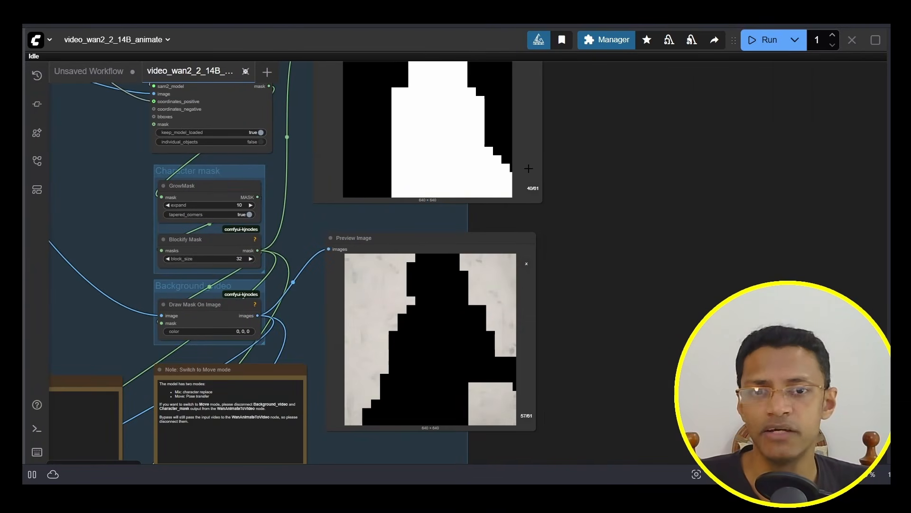
{"action": "left_click", "coordinate": [517, 337]}
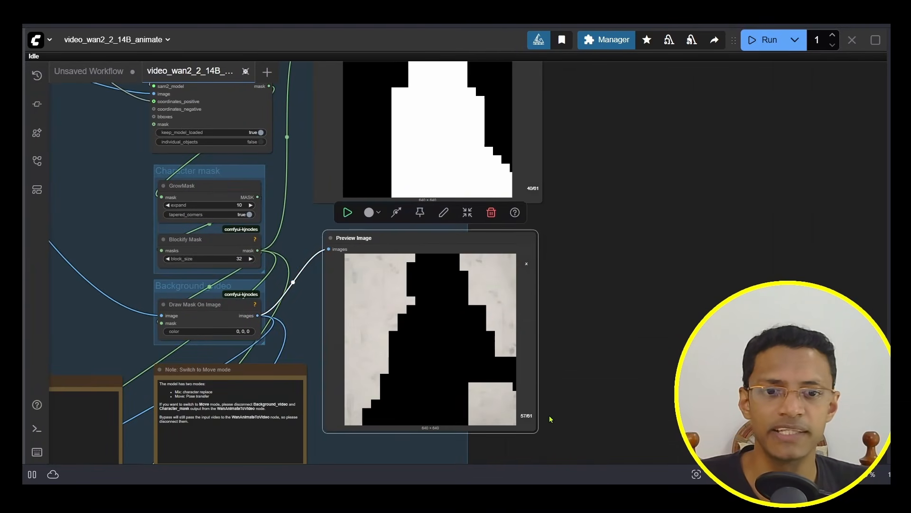
{"action": "scroll", "coordinate": [551, 419], "scroll_direction": "up", "scroll_amount": 6}
{"action": "scroll", "coordinate": [588, 315], "scroll_direction": "right", "scroll_amount": 3}
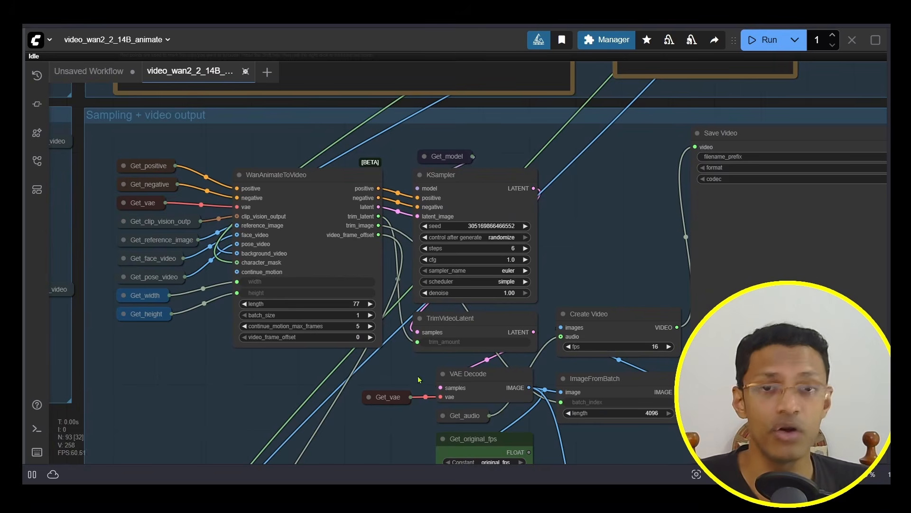
Select the WanAnimateToVideo node and check its length value alongside its remaining frame settings
{"action": "scroll", "coordinate": [395, 304], "scroll_direction": "up", "scroll_amount": 10}
{"action": "left_click_drag", "start_coordinate": [395, 304], "coordinate": [490, 282]}
{"action": "scroll", "coordinate": [558, 380], "scroll_direction": "down", "scroll_amount": 4}
{"action": "left_click", "coordinate": [354, 163]}
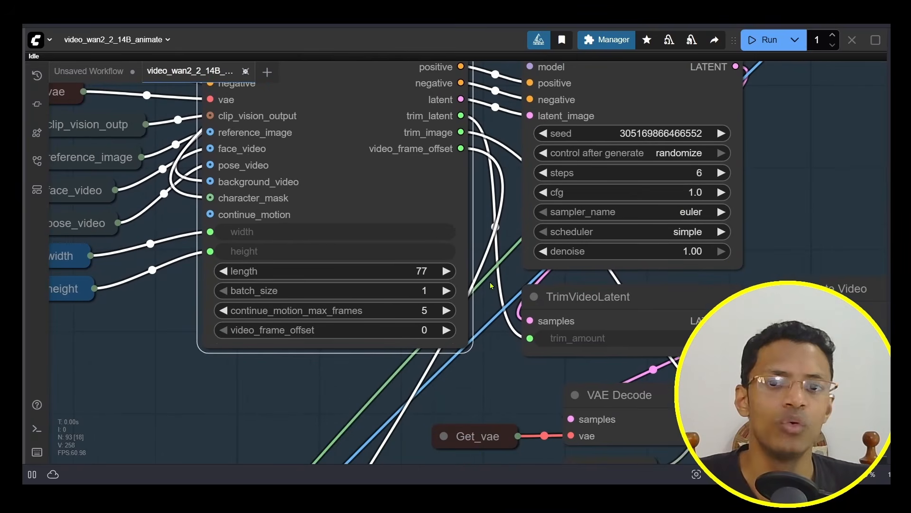
{"action": "scroll", "coordinate": [490, 281], "scroll_direction": "up", "scroll_amount": 4}
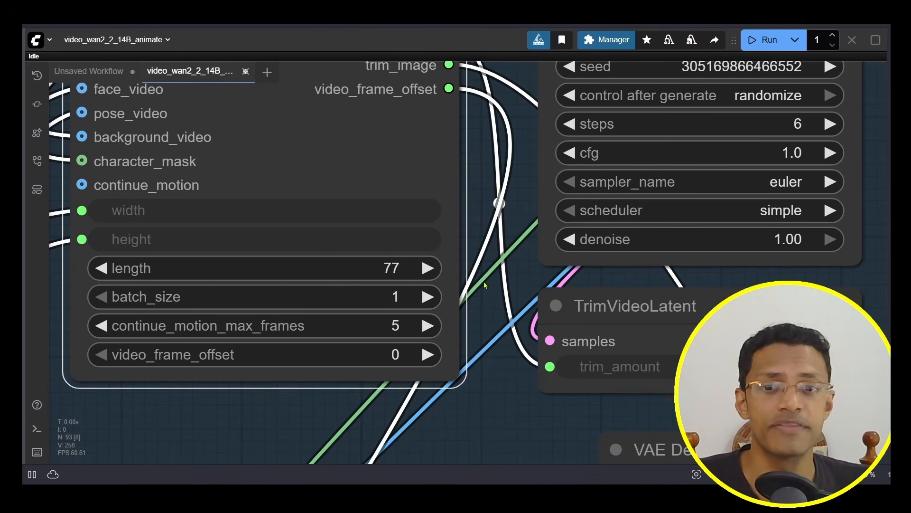
{"action": "scroll", "coordinate": [483, 282], "scroll_direction": "down", "scroll_amount": 8}
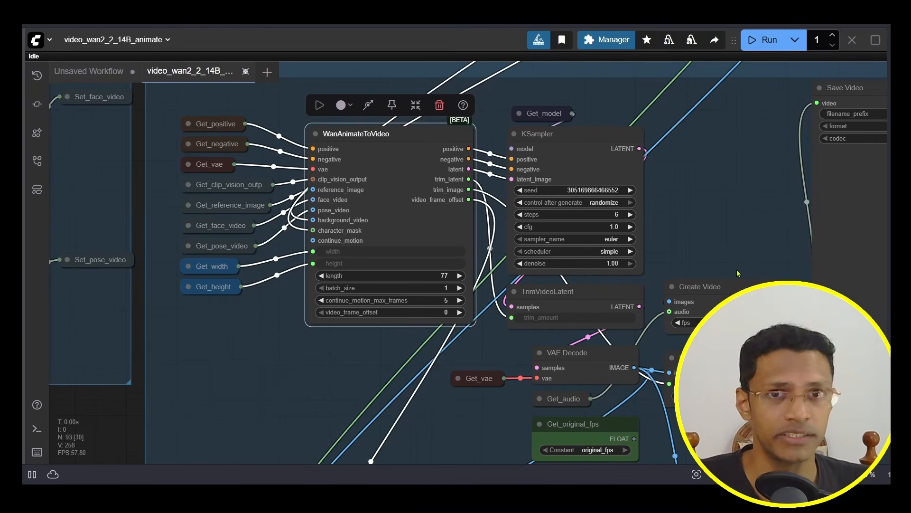
Follow the output chain through the KSampler, TrimVideoLatent, VAE Decode, ImageFromBatch, Create Video and Save Video nodes, selecting the main ones
{"action": "left_click_drag", "start_coordinate": [756, 254], "coordinate": [526, 252]}
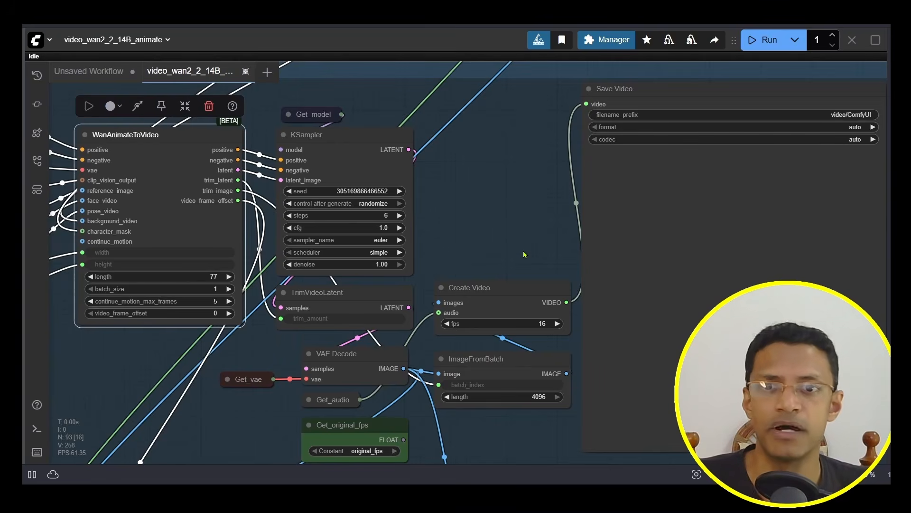
{"action": "scroll", "coordinate": [493, 250], "scroll_direction": "down", "scroll_amount": 1}
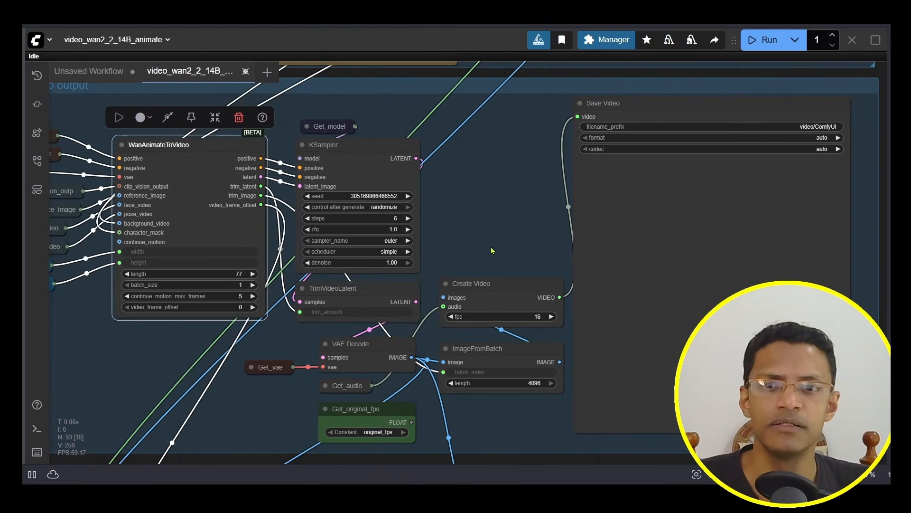
{"action": "left_click", "coordinate": [355, 147]}
{"action": "left_click_drag", "start_coordinate": [478, 231], "coordinate": [332, 194]}
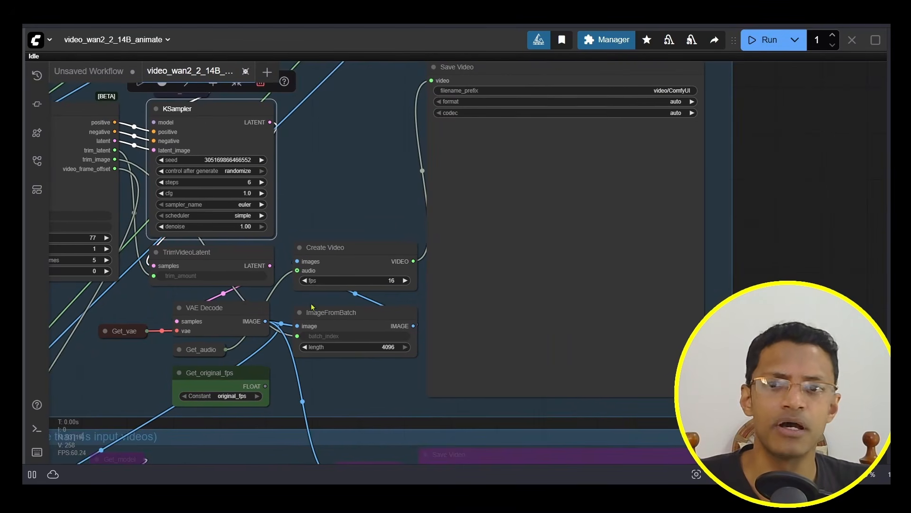
{"action": "left_click", "coordinate": [231, 310]}
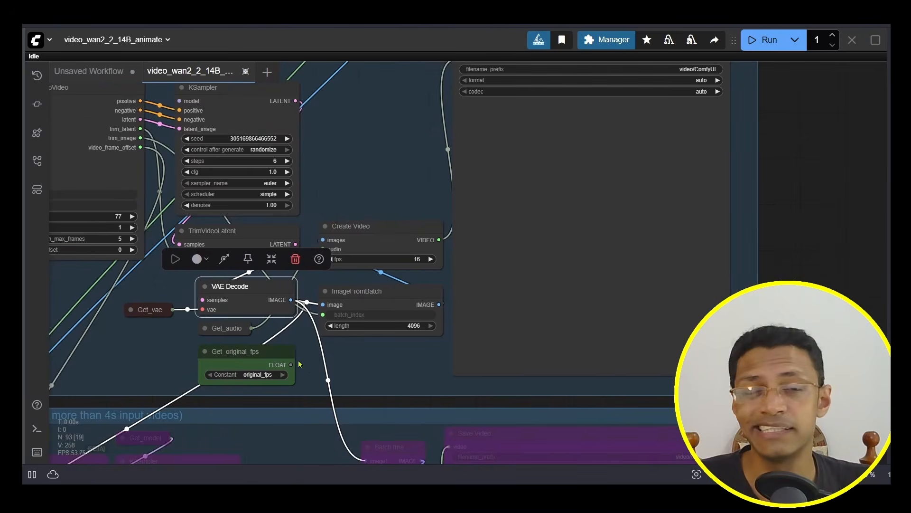
{"action": "scroll", "coordinate": [300, 364], "scroll_direction": "up", "scroll_amount": 5}
{"action": "scroll", "coordinate": [191, 407], "scroll_direction": "down", "scroll_amount": 3}
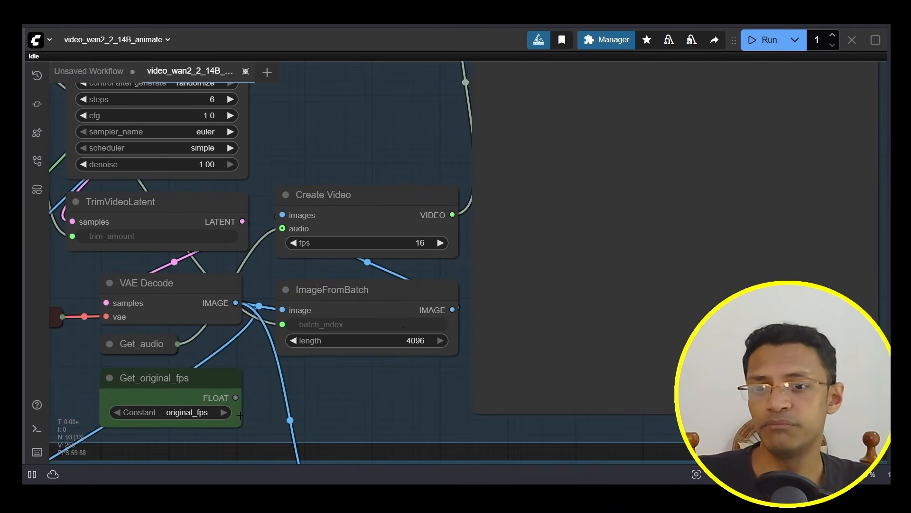
{"action": "scroll", "coordinate": [468, 257], "scroll_direction": "down", "scroll_amount": 4}
{"action": "left_click_drag", "start_coordinate": [486, 248], "coordinate": [334, 355]}
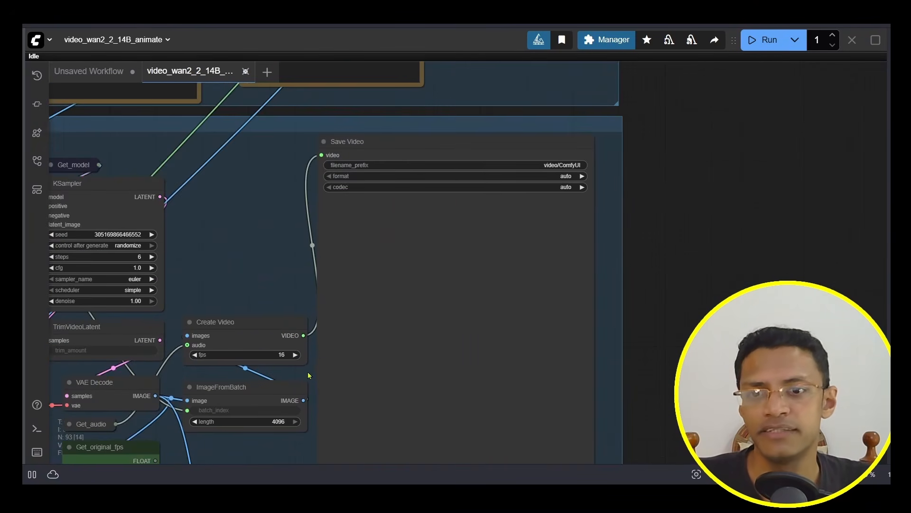
{"action": "left_click_drag", "start_coordinate": [260, 282], "coordinate": [441, 237]}
{"action": "left_click", "coordinate": [399, 216]}
{"action": "scroll", "coordinate": [399, 216], "scroll_direction": "down", "scroll_amount": 5}
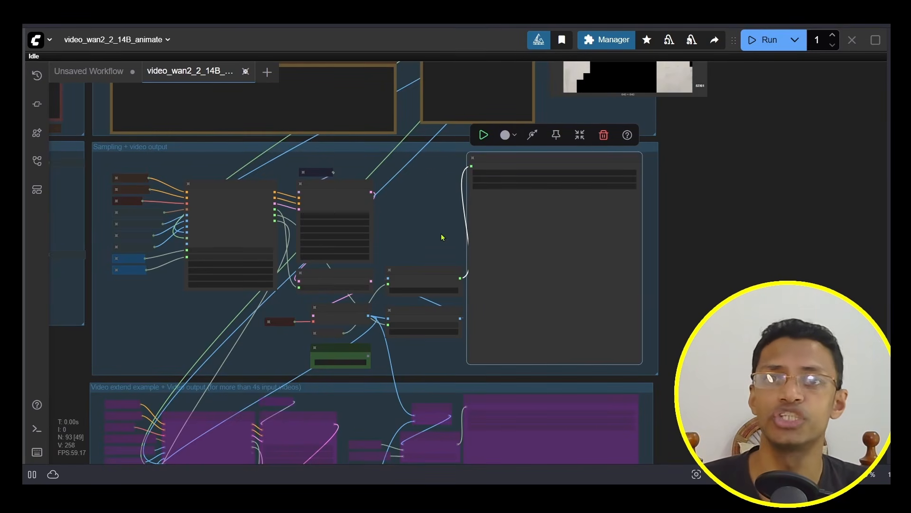
Locate and select the reference image node, followed by the input video node beside it
{"action": "scroll", "coordinate": [442, 237], "scroll_direction": "down", "scroll_amount": 6}
{"action": "left_click_drag", "start_coordinate": [149, 304], "coordinate": [285, 329]}
{"action": "scroll", "coordinate": [177, 337], "scroll_direction": "up", "scroll_amount": 6}
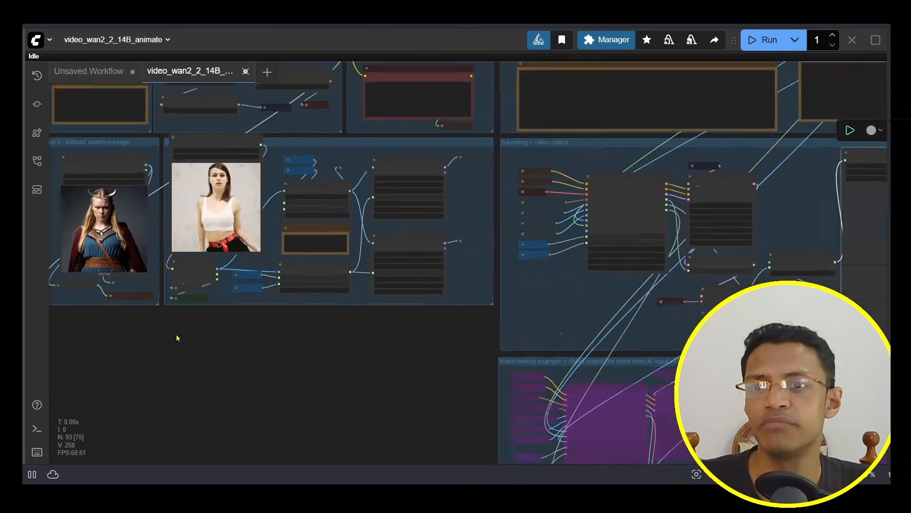
{"action": "left_click_drag", "start_coordinate": [146, 336], "coordinate": [257, 376]}
{"action": "left_click", "coordinate": [212, 183]}
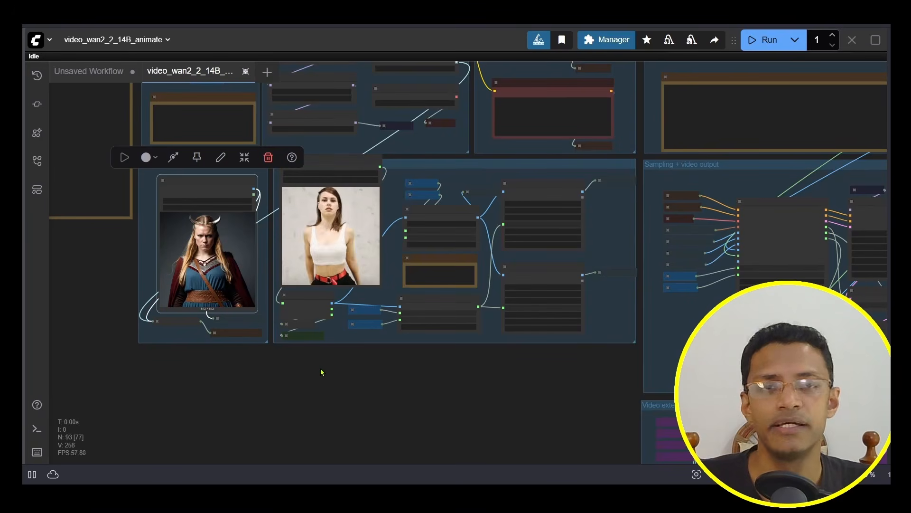
{"action": "left_click", "coordinate": [342, 165]}
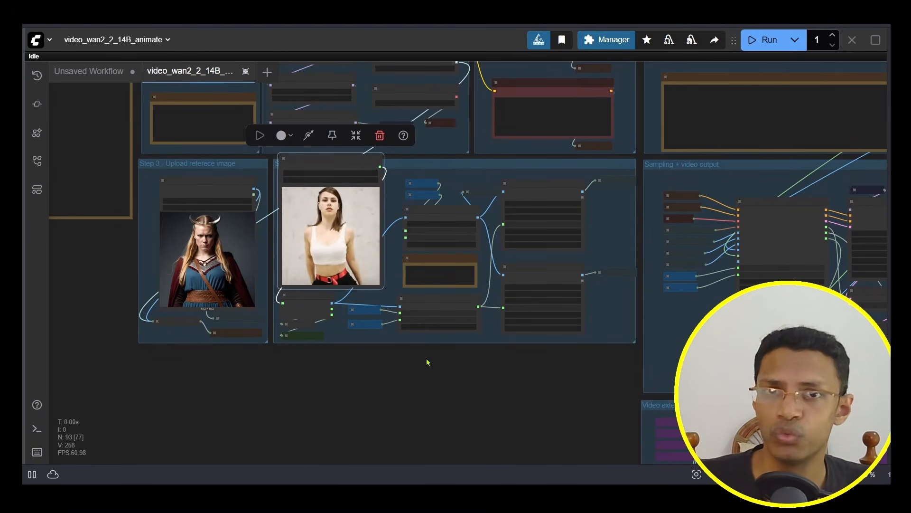
Compare the reference image with the input video, and review the video and mask inputs of the WanAnimateToVideo node
{"action": "left_click_drag", "start_coordinate": [825, 285], "coordinate": [358, 343]}
{"action": "left_click_drag", "start_coordinate": [663, 121], "coordinate": [620, 197]}
{"action": "scroll", "coordinate": [474, 199], "scroll_direction": "up", "scroll_amount": 11}
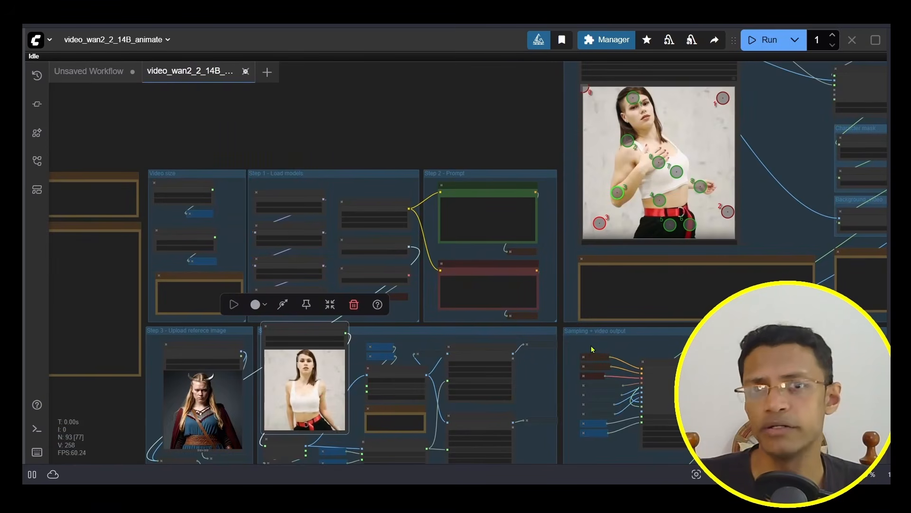
{"action": "left_click_drag", "start_coordinate": [256, 444], "coordinate": [334, 358]}
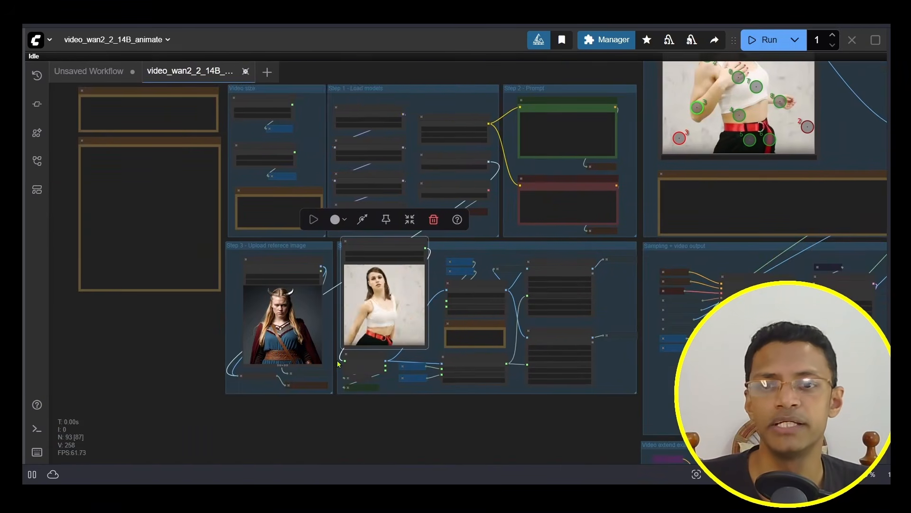
{"action": "scroll", "coordinate": [335, 359], "scroll_direction": "up", "scroll_amount": 11}
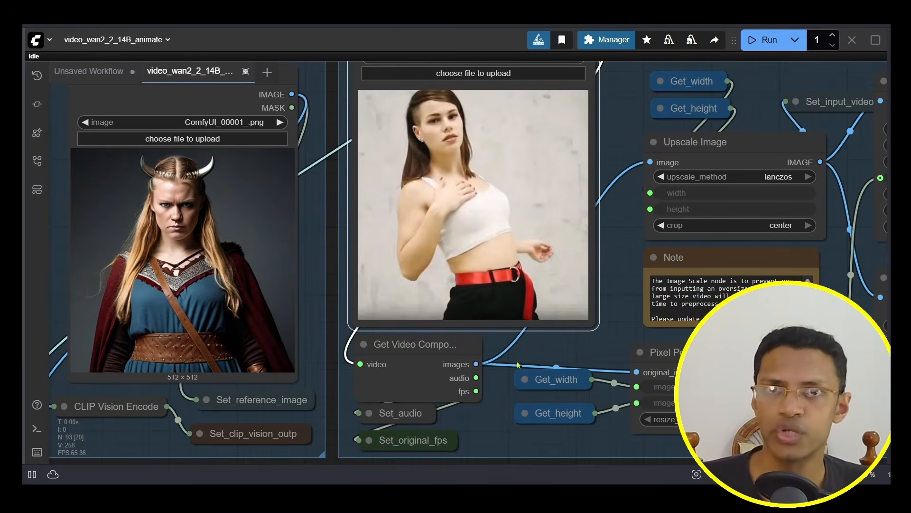
{"action": "mouse_move", "coordinate": [500, 253]}
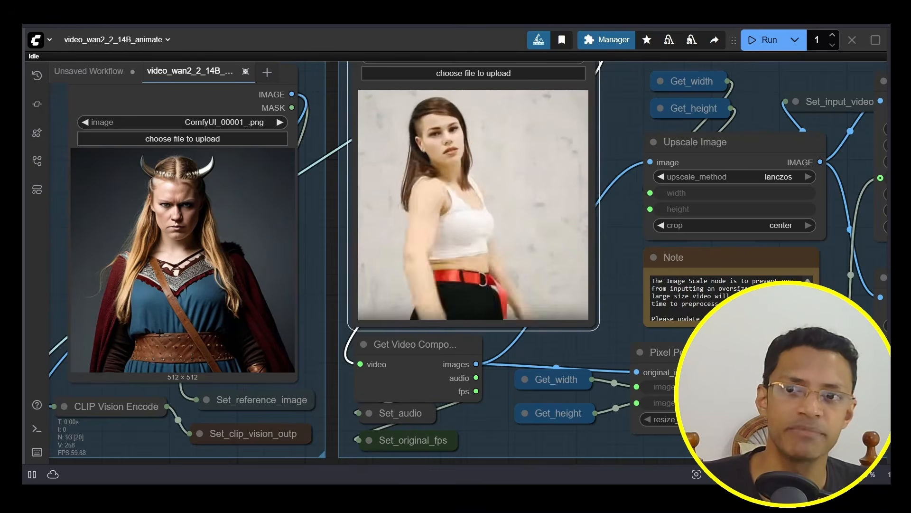
{"action": "mouse_move", "coordinate": [484, 173]}
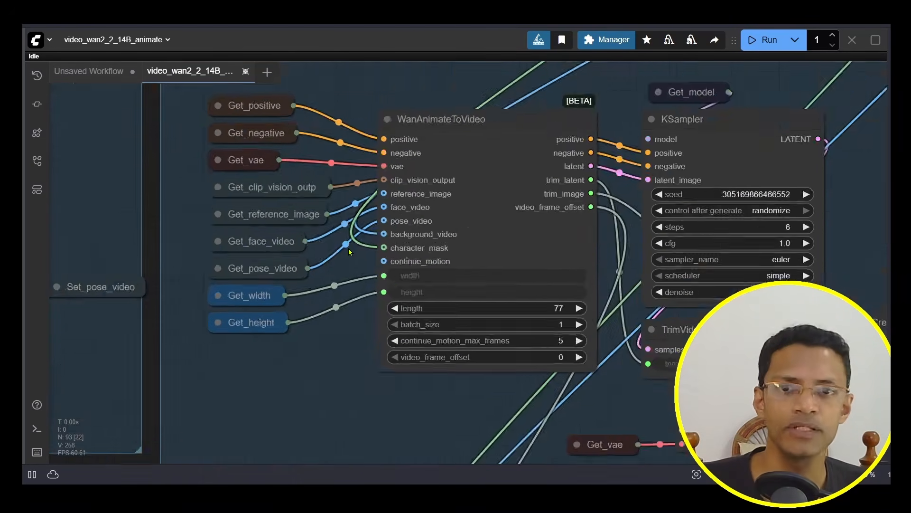
{"action": "scroll", "coordinate": [350, 251], "scroll_direction": "up", "scroll_amount": 3}
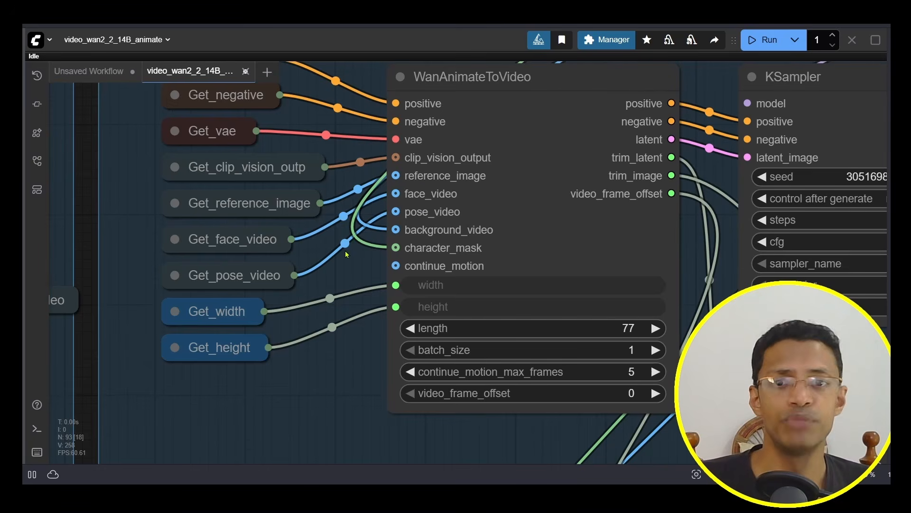
Detach the background_video link from the WanAnimateToVideo node and end it in a new Reroute node above that node
{"action": "scroll", "coordinate": [347, 255], "scroll_direction": "up", "scroll_amount": 2}
{"action": "left_click_drag", "start_coordinate": [364, 268], "coordinate": [344, 388]}
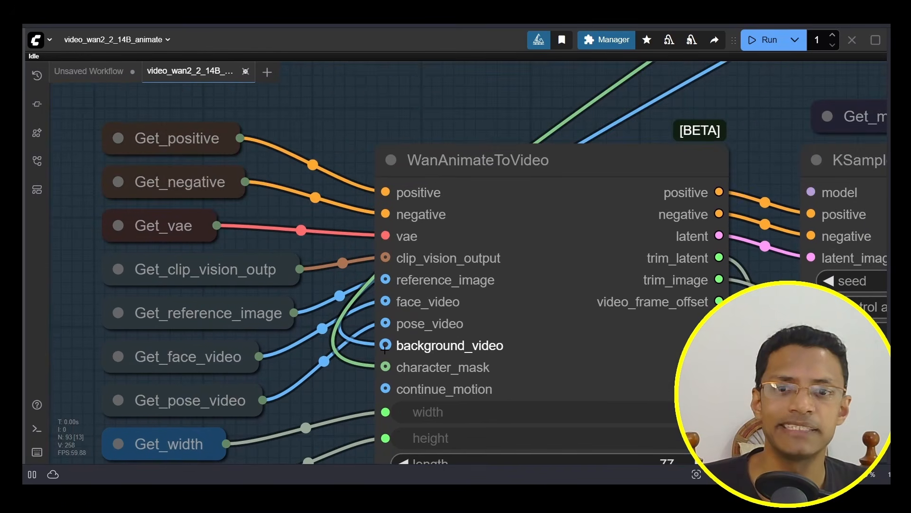
{"action": "mouse_move", "coordinate": [386, 345]}
{"action": "left_mouse_down"}
{"action": "mouse_move", "coordinate": [313, 335]}
{"action": "mouse_move", "coordinate": [331, 352]}
{"action": "mouse_move", "coordinate": [387, 347]}
{"action": "left_mouse_up"}
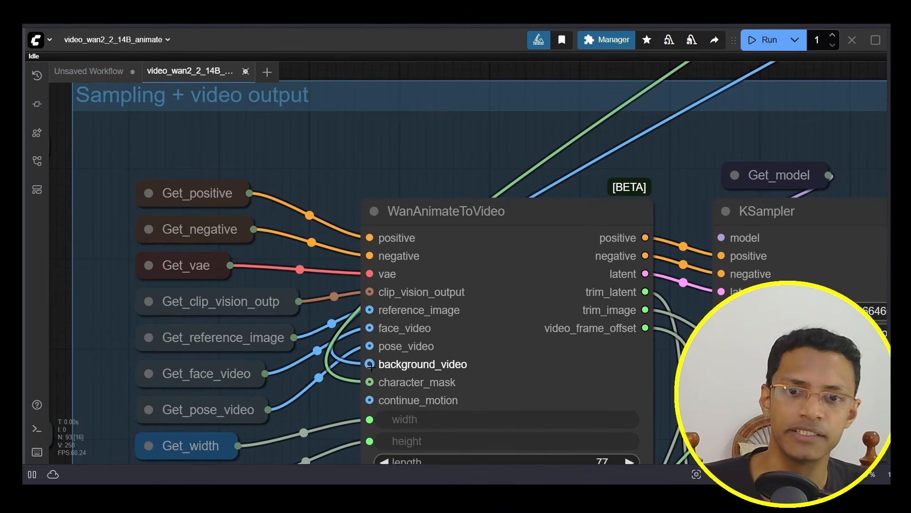
{"action": "scroll", "coordinate": [380, 364], "scroll_direction": "up", "scroll_amount": 5}
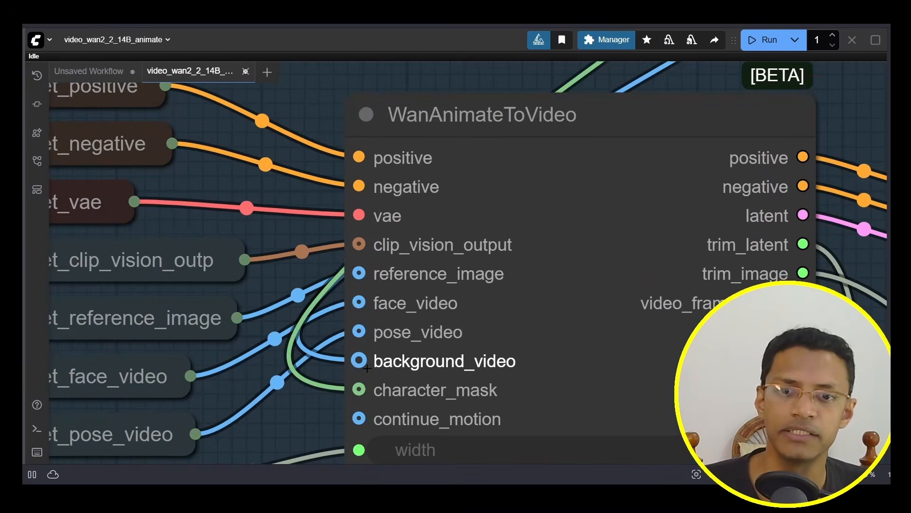
{"action": "scroll", "coordinate": [377, 361], "scroll_direction": "down", "scroll_amount": 5}
{"action": "scroll", "coordinate": [376, 377], "scroll_direction": "down", "scroll_amount": 1}
{"action": "left_click_drag", "start_coordinate": [376, 376], "coordinate": [333, 168]}
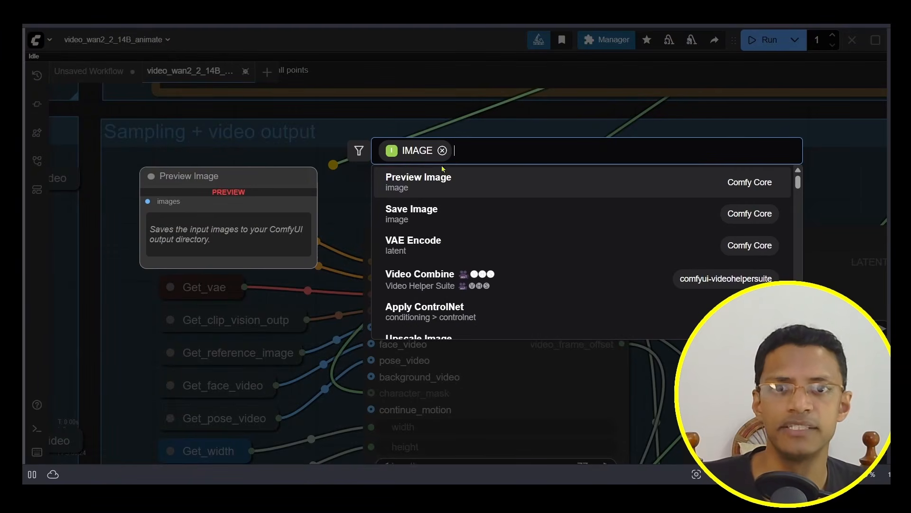
{"action": "left_click", "coordinate": [443, 150]}
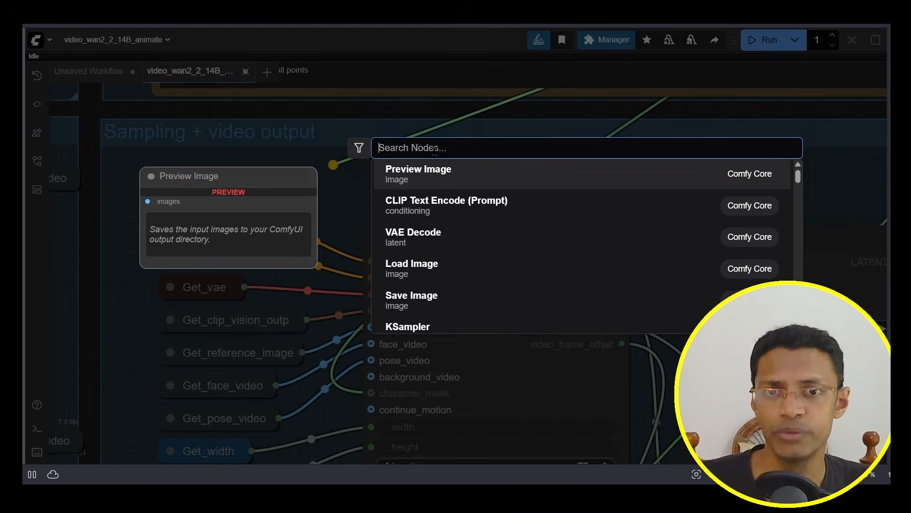
{"action": "type", "text": "reroute"}
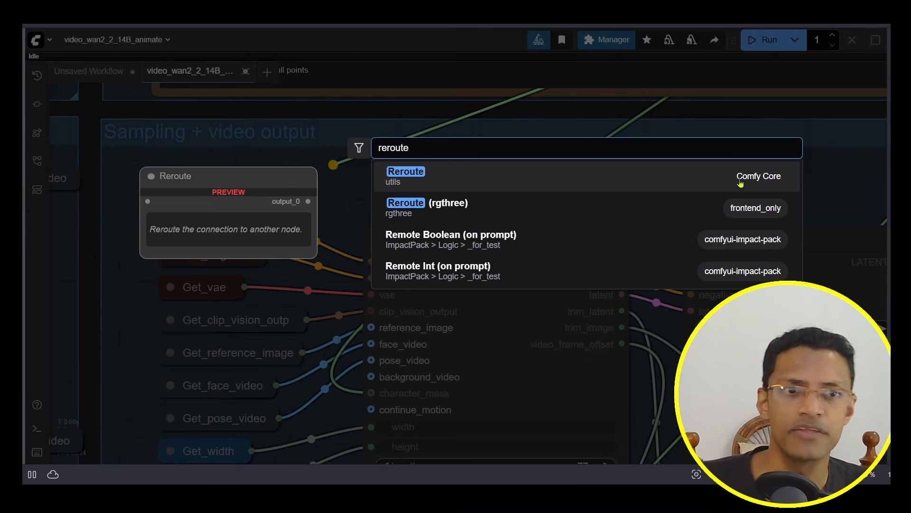
{"action": "left_click", "coordinate": [449, 177]}
{"action": "left_click_drag", "start_coordinate": [381, 186], "coordinate": [408, 191]}
Trace the rerouted background link back to the Draw Mask On Image node, viewing its preview and the Switch to Move mode note
{"action": "scroll", "coordinate": [463, 189], "scroll_direction": "down", "scroll_amount": 3}
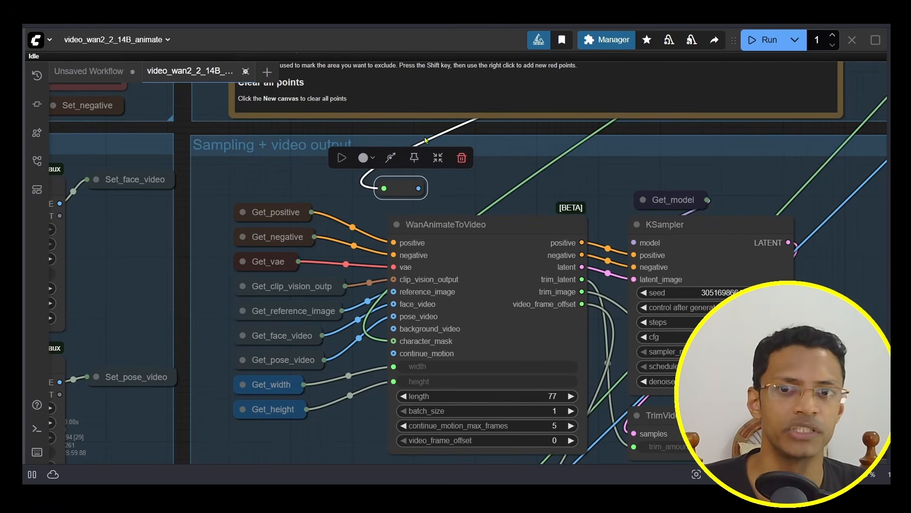
{"action": "scroll", "coordinate": [470, 197], "scroll_direction": "down", "scroll_amount": 6}
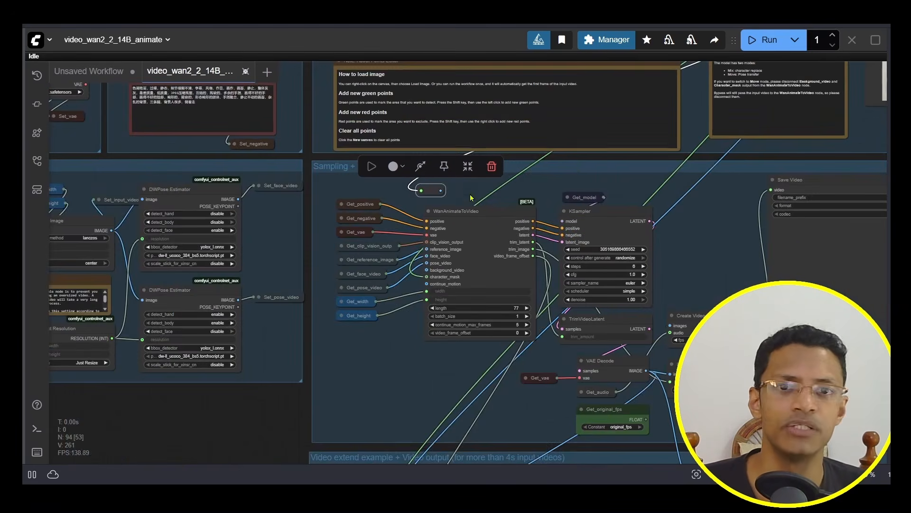
{"action": "left_click_drag", "start_coordinate": [551, 184], "coordinate": [179, 424]}
{"action": "scroll", "coordinate": [461, 264], "scroll_direction": "up", "scroll_amount": 1}
{"action": "scroll", "coordinate": [461, 264], "scroll_direction": "up", "scroll_amount": 4}
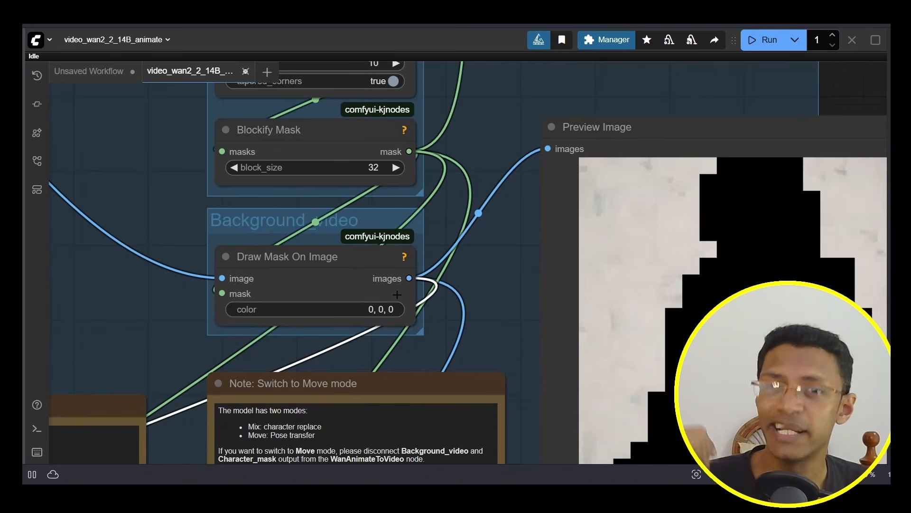
{"action": "scroll", "coordinate": [399, 293], "scroll_direction": "down", "scroll_amount": 4}
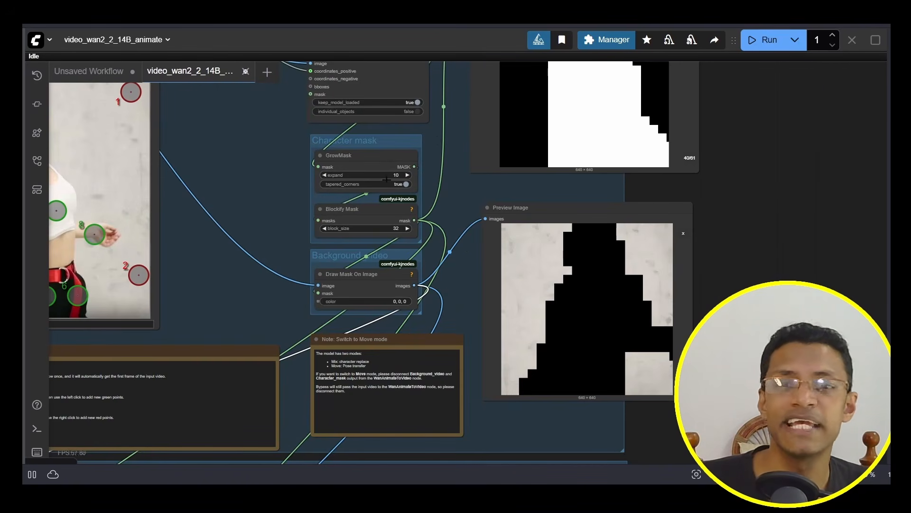
{"action": "left_click_drag", "start_coordinate": [443, 328], "coordinate": [548, 195]}
{"action": "left_click_drag", "start_coordinate": [373, 347], "coordinate": [619, 225]}
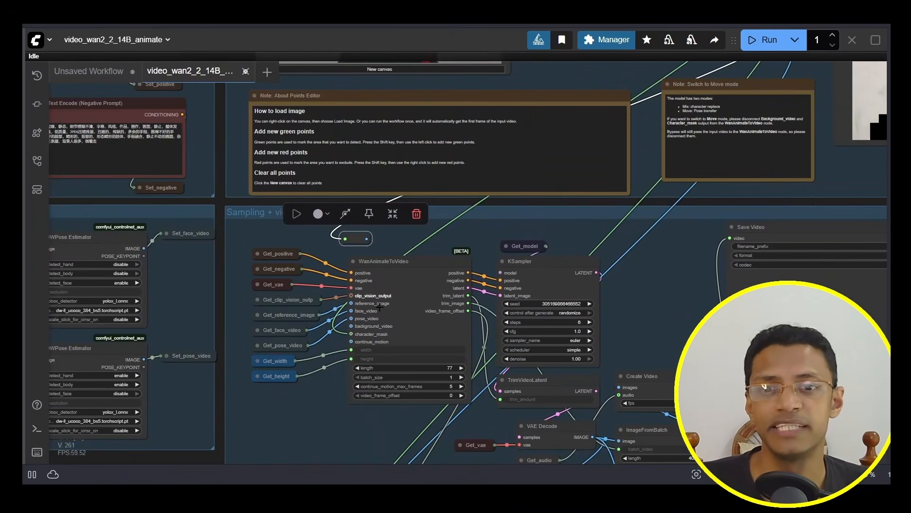
Detach the character_mask link from WanAnimateToVideo and end it in a second Reroute node beside the first one
{"action": "scroll", "coordinate": [380, 308], "scroll_direction": "up", "scroll_amount": 5}
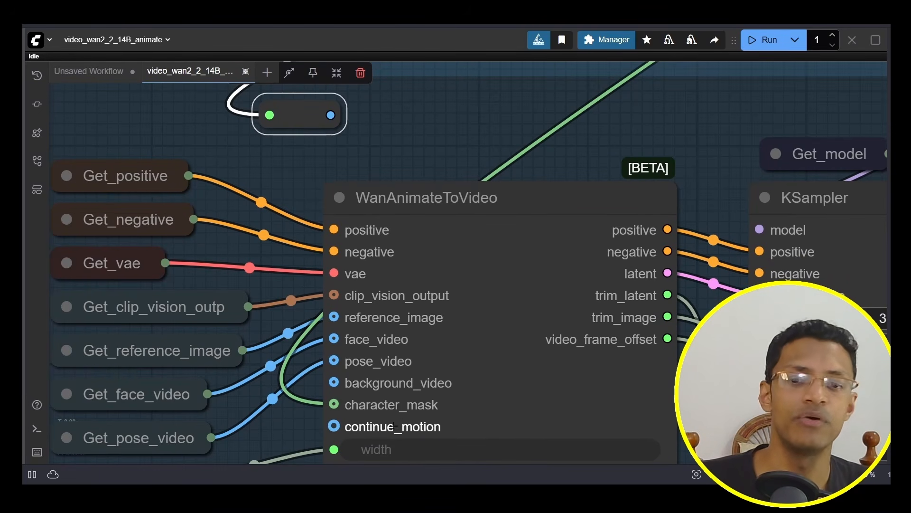
{"action": "left_click_drag", "start_coordinate": [522, 125], "coordinate": [511, 171]}
{"action": "left_click_drag", "start_coordinate": [323, 450], "coordinate": [450, 132]}
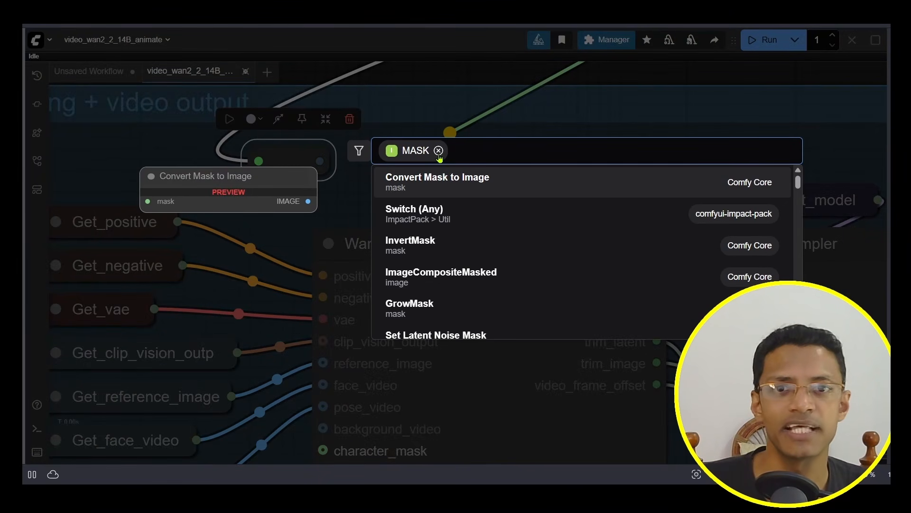
{"action": "left_click", "coordinate": [439, 152]}
{"action": "type", "text": "rerout"}
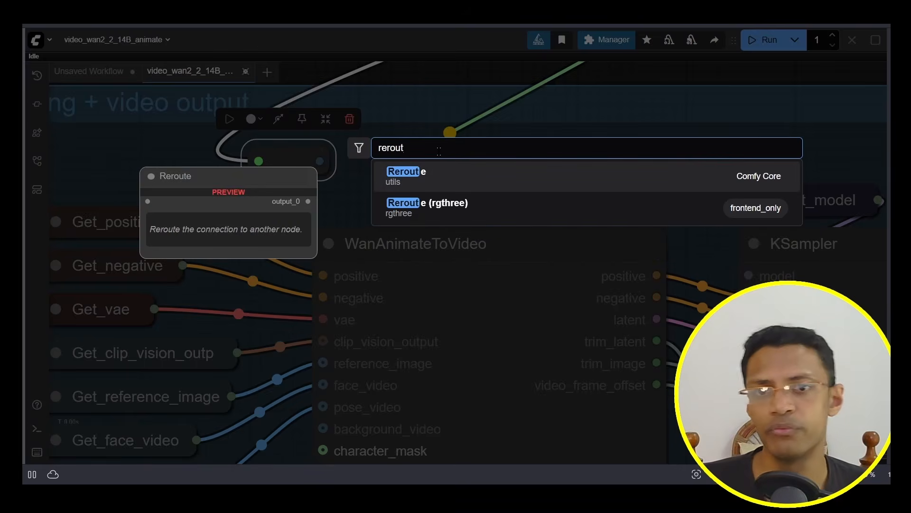
{"action": "left_click", "coordinate": [426, 178]}
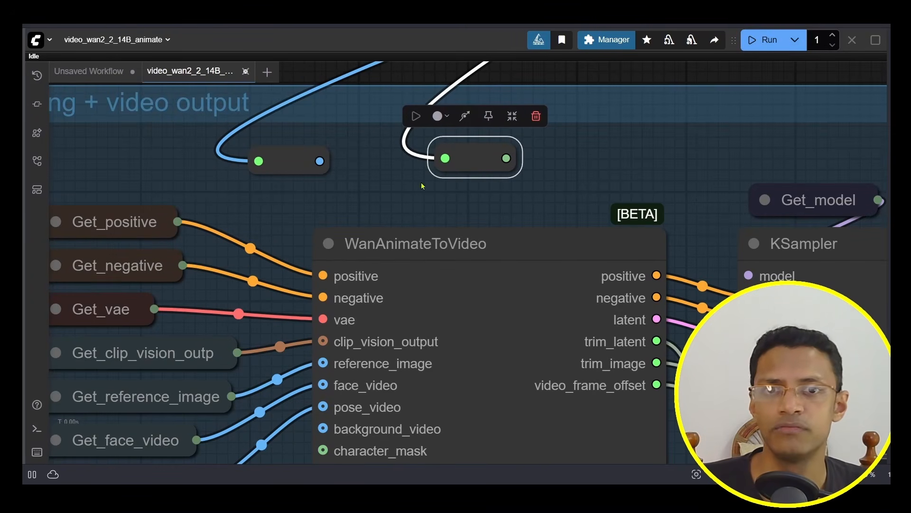
{"action": "left_click", "coordinate": [380, 191]}
Show the data type on both Reroute nodes, for the mask link and the image link
{"action": "scroll", "coordinate": [377, 171], "scroll_direction": "down", "scroll_amount": 2}
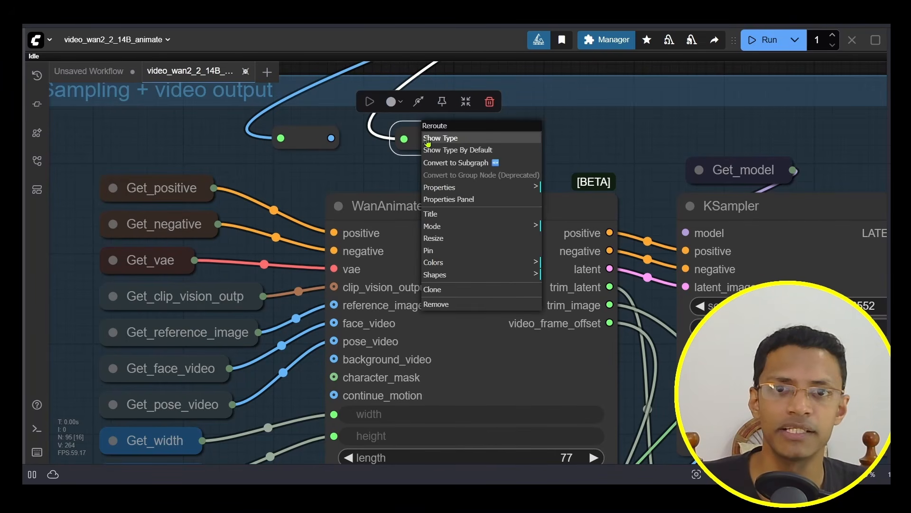
{"action": "right_click", "coordinate": [425, 138]}
{"action": "left_click", "coordinate": [468, 141]}
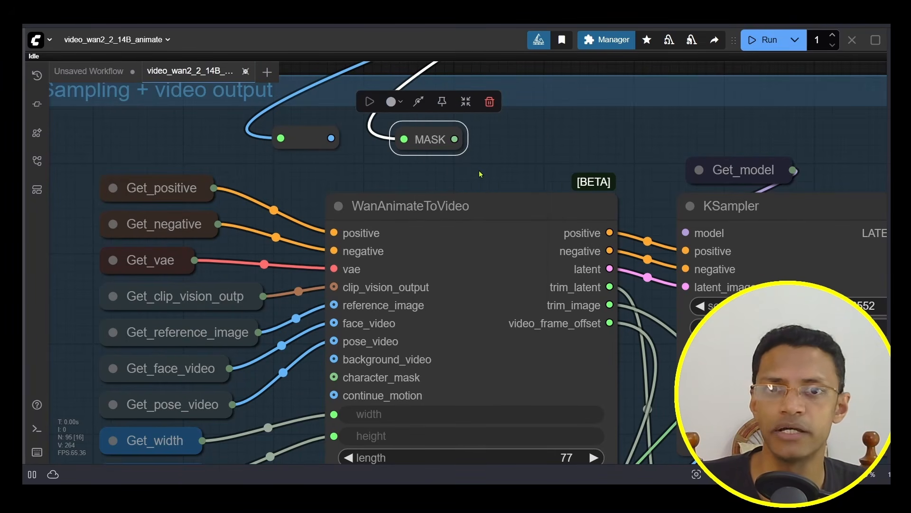
{"action": "mouse_move", "coordinate": [455, 139]}
{"action": "left_mouse_down"}
{"action": "mouse_move", "coordinate": [481, 155]}
{"action": "mouse_move", "coordinate": [453, 140]}
{"action": "left_mouse_up"}
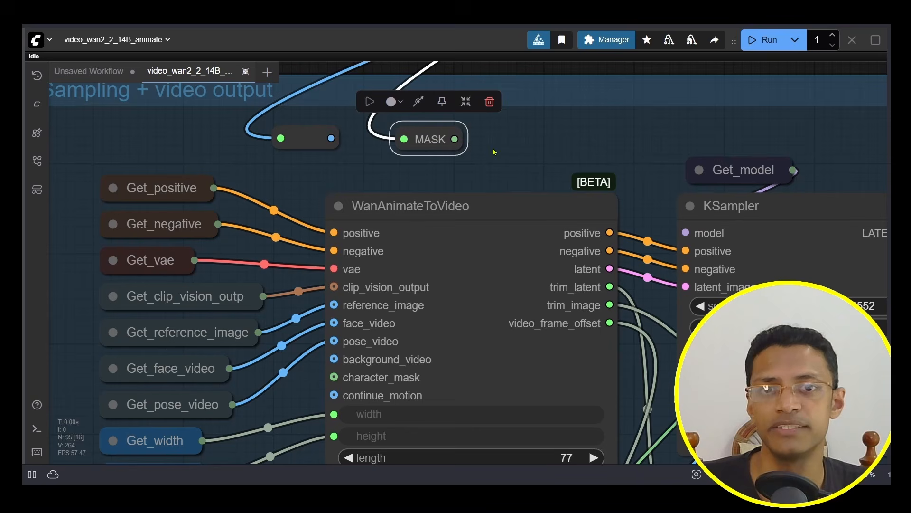
{"action": "right_click", "coordinate": [317, 137]}
{"action": "left_click", "coordinate": [356, 142]}
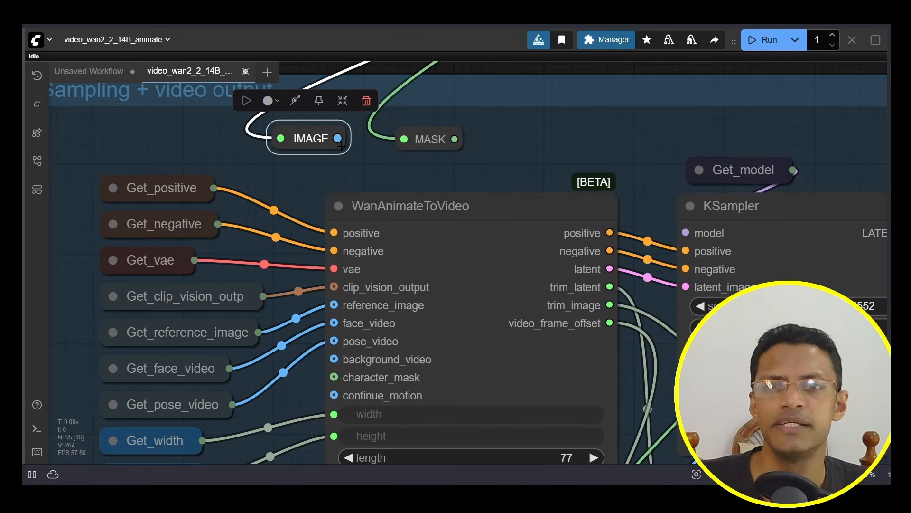
Rename the image Reroute node to Video and hide its type label
{"action": "scroll", "coordinate": [309, 364], "scroll_direction": "up", "scroll_amount": 5}
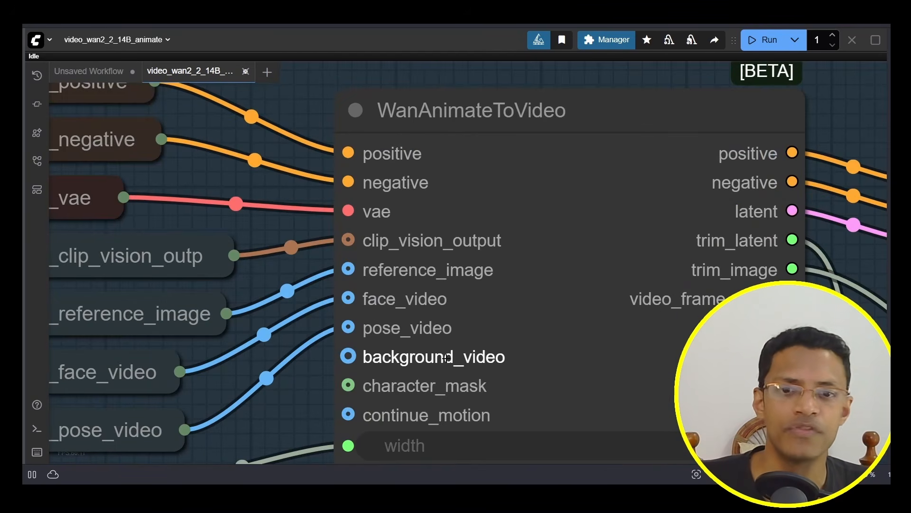
{"action": "scroll", "coordinate": [327, 281], "scroll_direction": "down", "scroll_amount": 8}
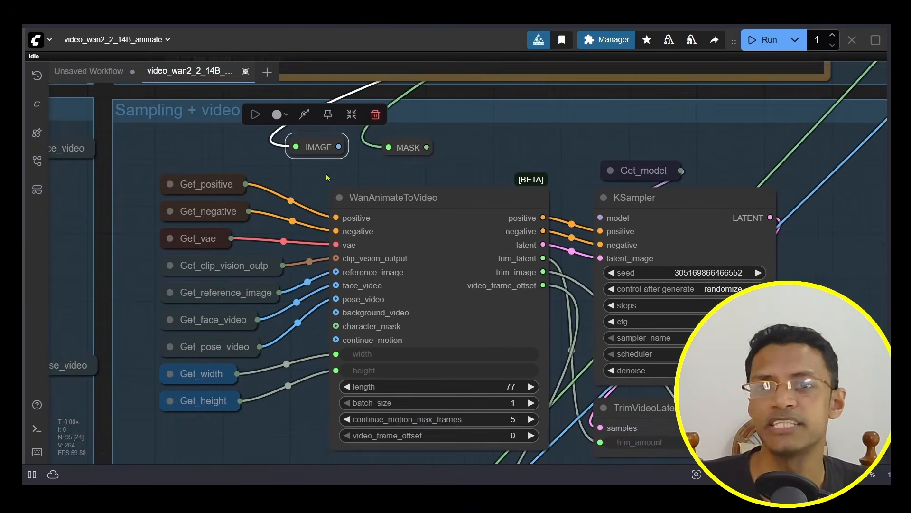
{"action": "left_click_drag", "start_coordinate": [327, 175], "coordinate": [309, 219]}
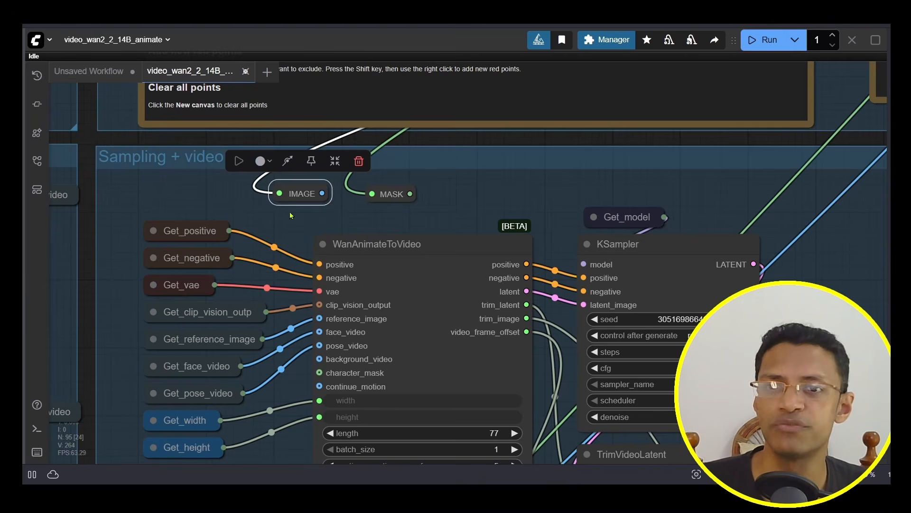
{"action": "scroll", "coordinate": [280, 192], "scroll_direction": "up", "scroll_amount": 8}
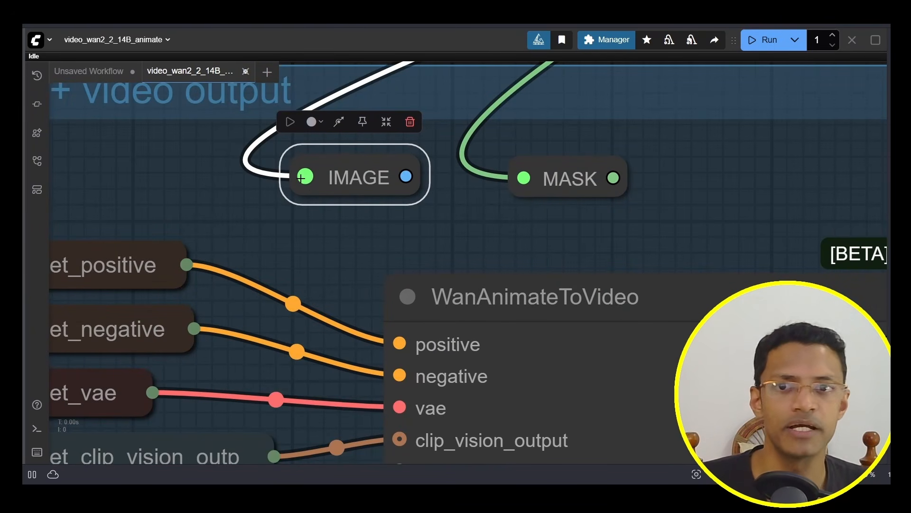
{"action": "double_click", "coordinate": [302, 177]}
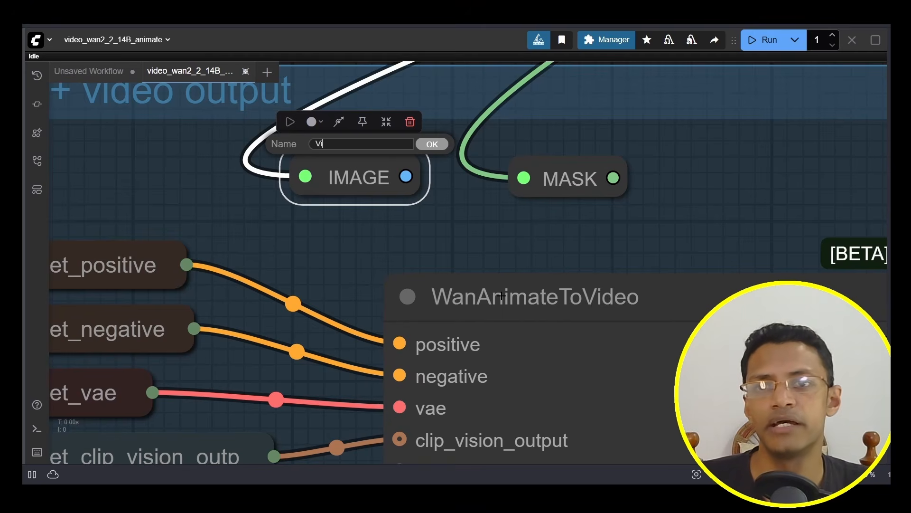
{"action": "key", "text": "Return"}
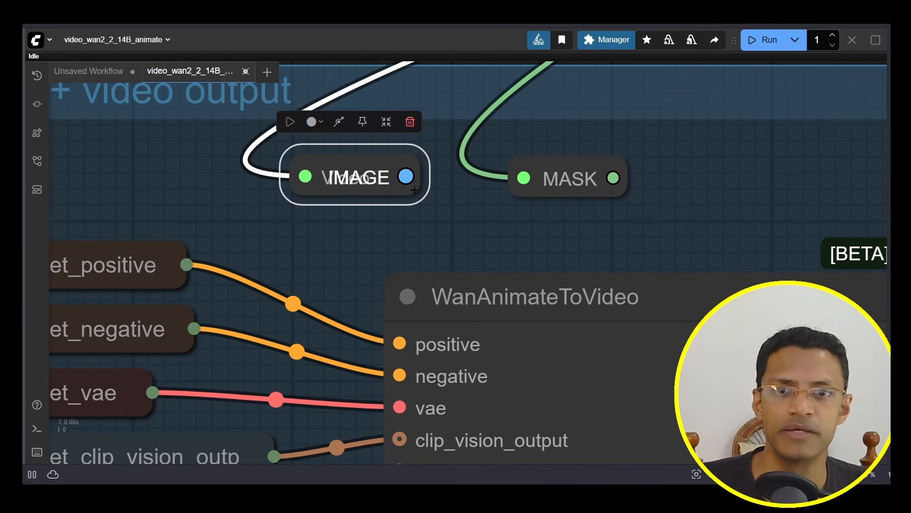
{"action": "right_click", "coordinate": [379, 159]}
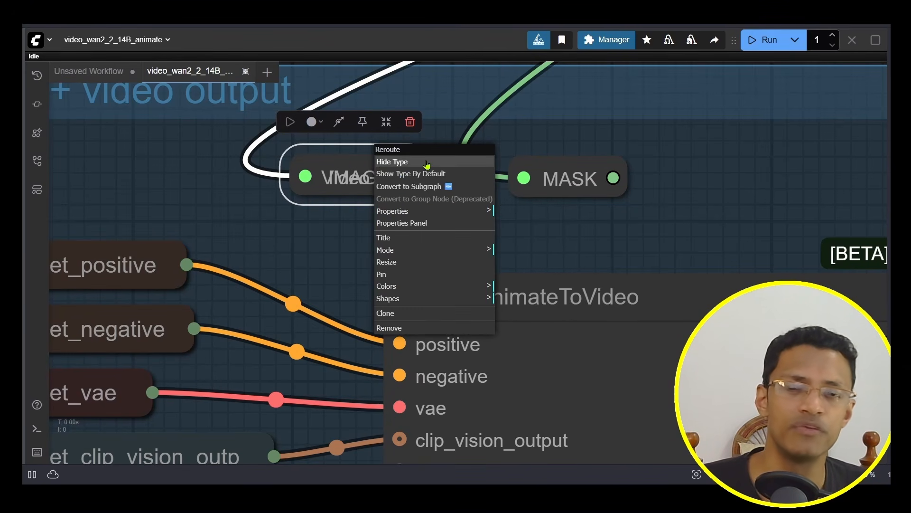
{"action": "left_click", "coordinate": [426, 162]}
{"action": "right_click", "coordinate": [370, 159]}
{"action": "left_click", "coordinate": [423, 164]}
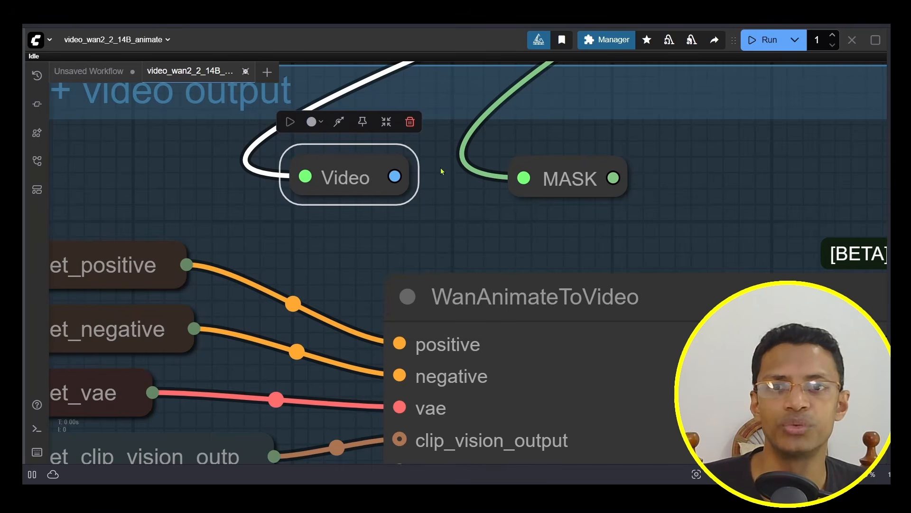
Connect the Video reroute's output to the background_video input of WanAnimateToVideo and move the reroute farther from the MASK one
{"action": "scroll", "coordinate": [337, 188], "scroll_direction": "down", "scroll_amount": 6}
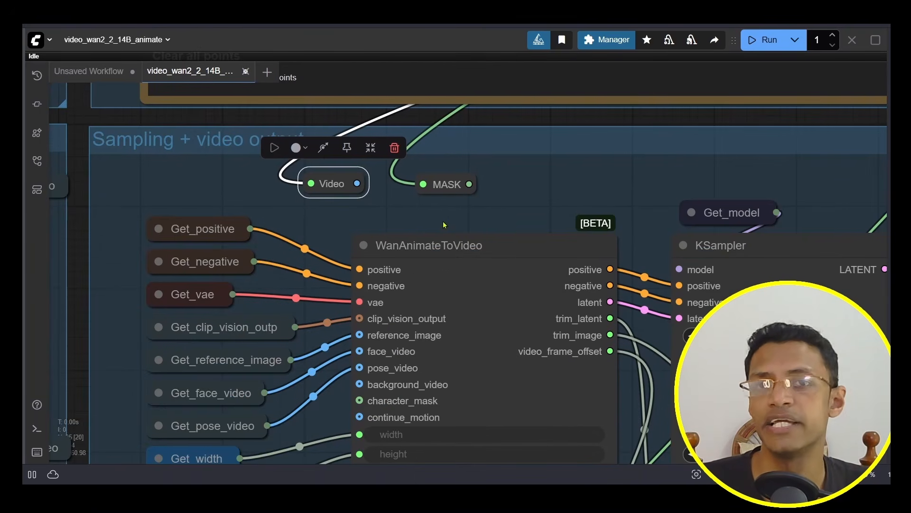
{"action": "scroll", "coordinate": [380, 181], "scroll_direction": "down", "scroll_amount": 2}
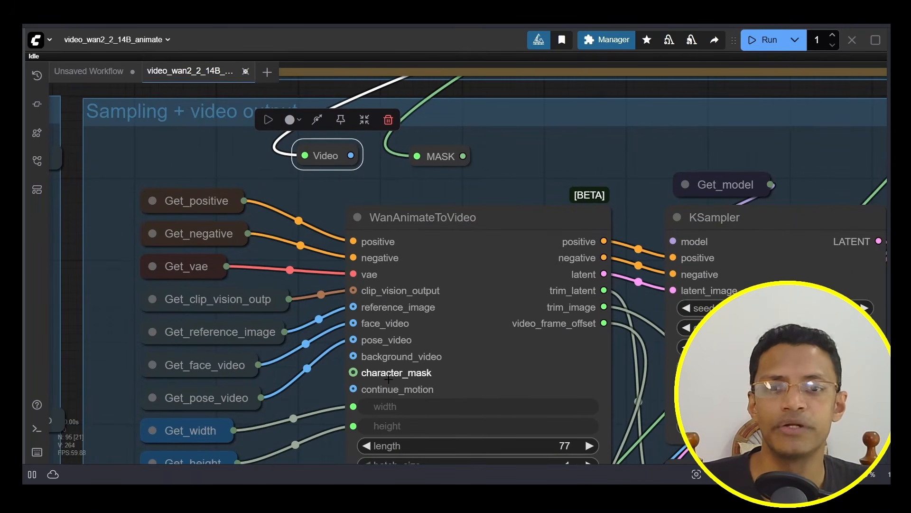
{"action": "scroll", "coordinate": [342, 266], "scroll_direction": "down", "scroll_amount": 1}
{"action": "left_click_drag", "start_coordinate": [303, 140], "coordinate": [451, 309]}
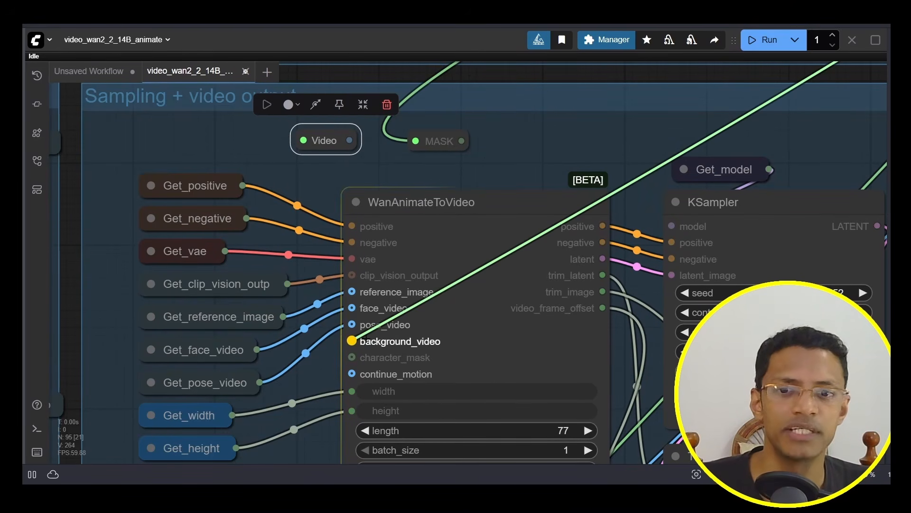
{"action": "mouse_move", "coordinate": [355, 343]}
{"action": "left_mouse_down"}
{"action": "mouse_move", "coordinate": [304, 140]}
{"action": "mouse_move", "coordinate": [419, 153]}
{"action": "mouse_move", "coordinate": [353, 298]}
{"action": "mouse_move", "coordinate": [354, 331]}
{"action": "left_mouse_up"}
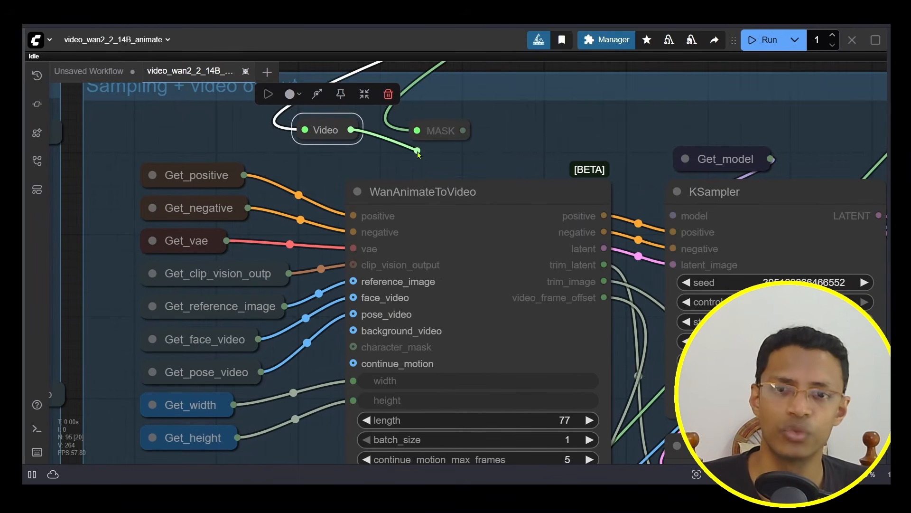
{"action": "left_click_drag", "start_coordinate": [331, 135], "coordinate": [296, 134]}
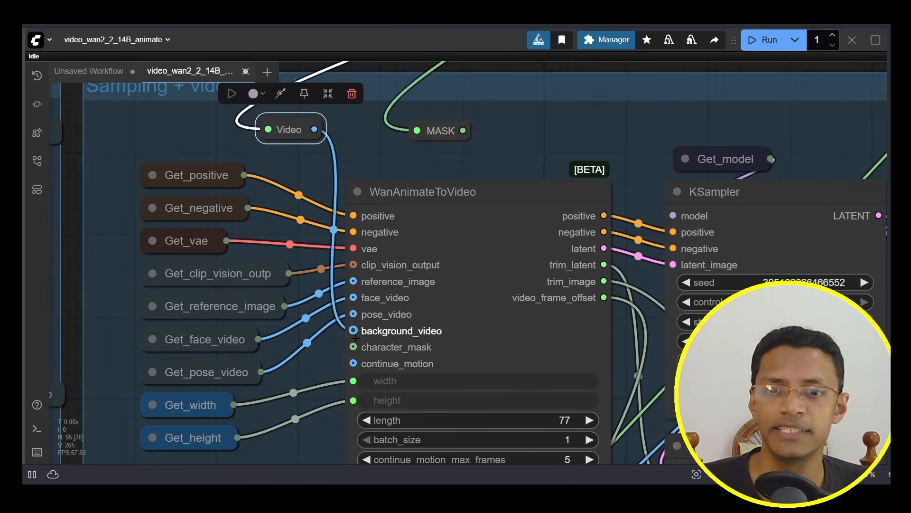
Reconnect the Video reroute to background_video and the MASK reroute to character_mask, bringing the two reroutes closer together
{"action": "left_click_drag", "start_coordinate": [353, 331], "coordinate": [286, 333]}
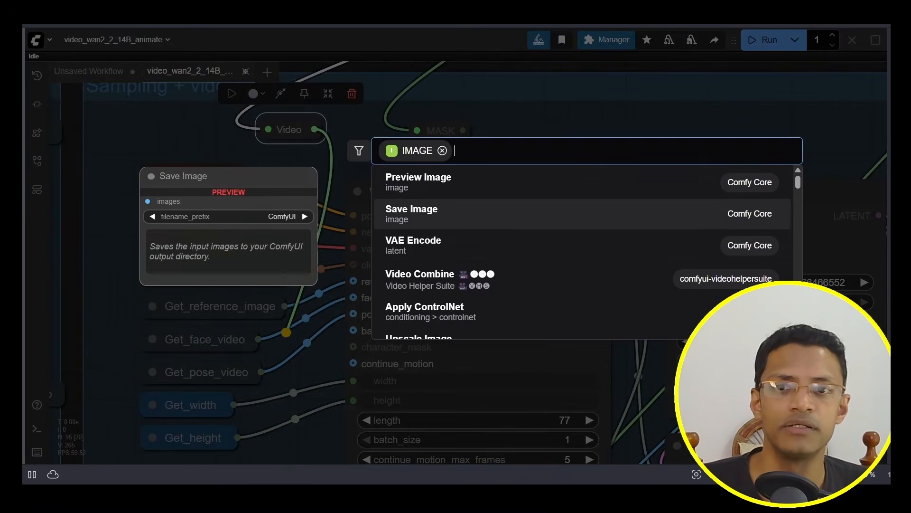
{"action": "key", "text": "Escape"}
{"action": "left_click_drag", "start_coordinate": [287, 129], "coordinate": [320, 131]}
{"action": "left_click_drag", "start_coordinate": [463, 130], "coordinate": [435, 328]}
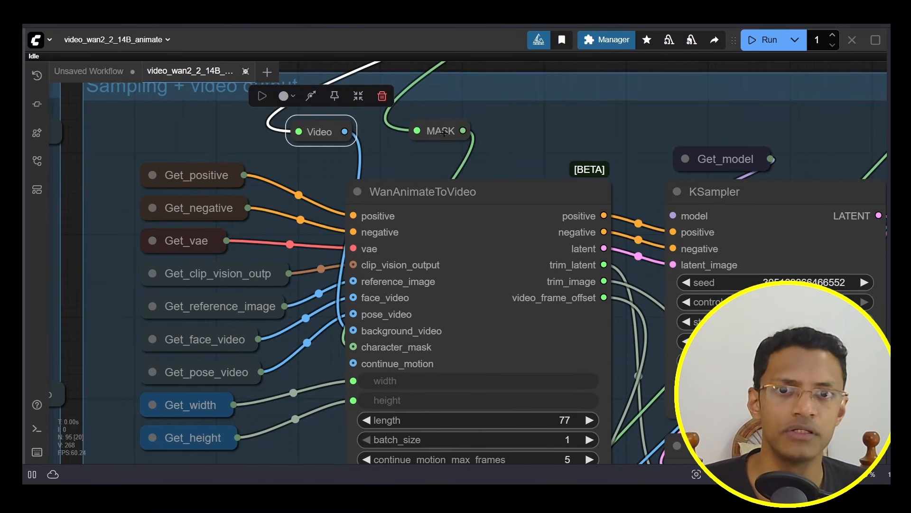
{"action": "left_click_drag", "start_coordinate": [444, 132], "coordinate": [419, 130]}
{"action": "left_click_drag", "start_coordinate": [619, 372], "coordinate": [544, 248]}
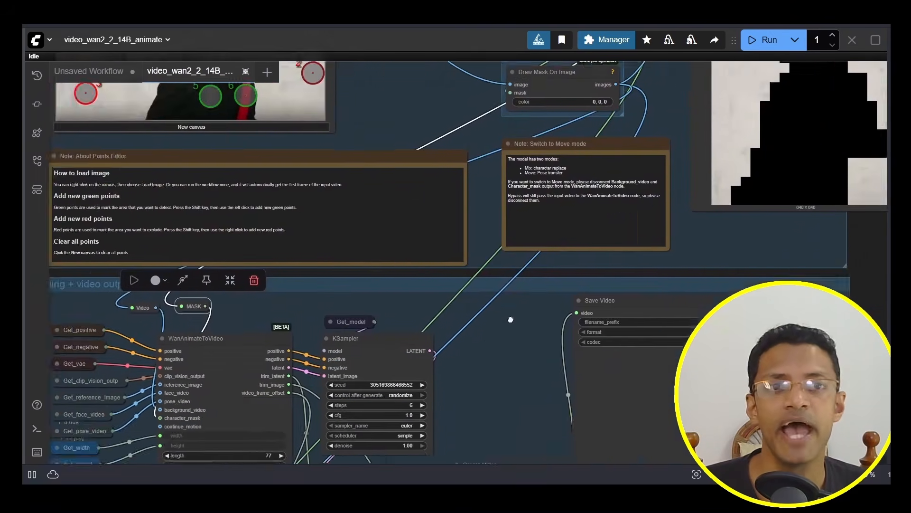
Set the steps of the KSampler in the Sampling + video output group to 2
{"action": "scroll", "coordinate": [653, 354], "scroll_direction": "up", "scroll_amount": 5}
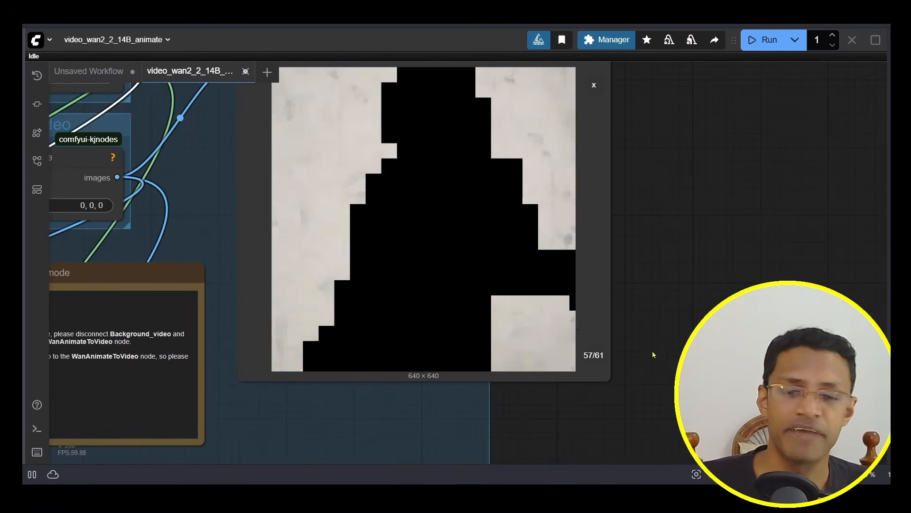
{"action": "scroll", "coordinate": [623, 385], "scroll_direction": "up", "scroll_amount": 3}
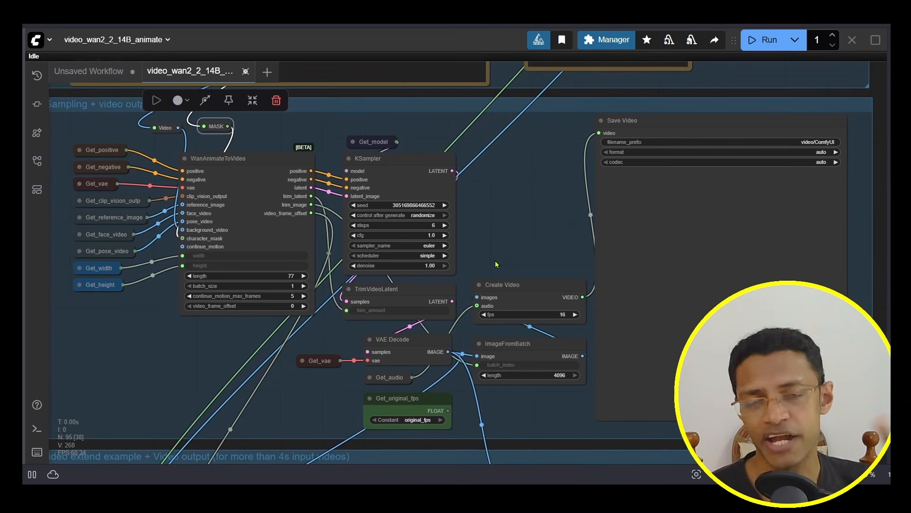
{"action": "left_click", "coordinate": [370, 191]}
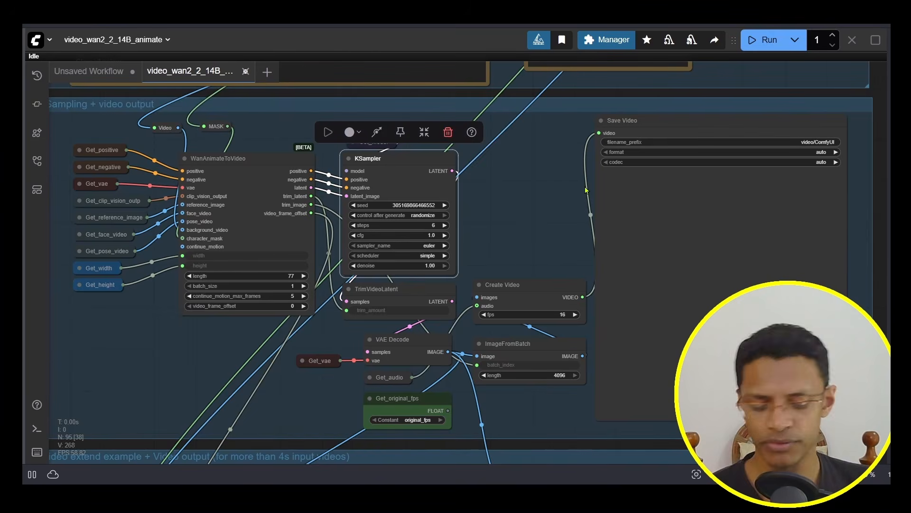
{"action": "scroll", "coordinate": [346, 178], "scroll_direction": "up", "scroll_amount": 5}
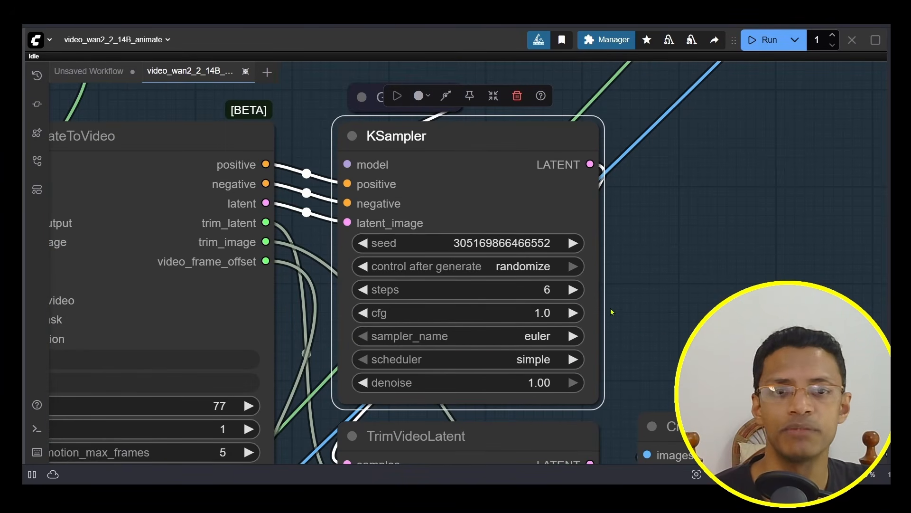
{"action": "left_click", "coordinate": [365, 290]}
{"action": "left_click", "coordinate": [365, 291]}
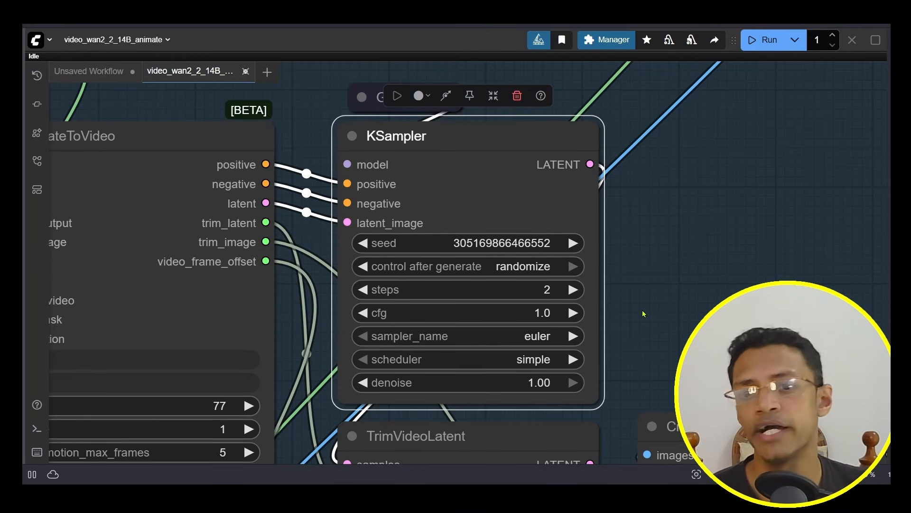
Set the KSampler's control after generate option to fixed
{"action": "scroll", "coordinate": [643, 314], "scroll_direction": "down", "scroll_amount": 9}
{"action": "left_click_drag", "start_coordinate": [302, 381], "coordinate": [690, 380]}
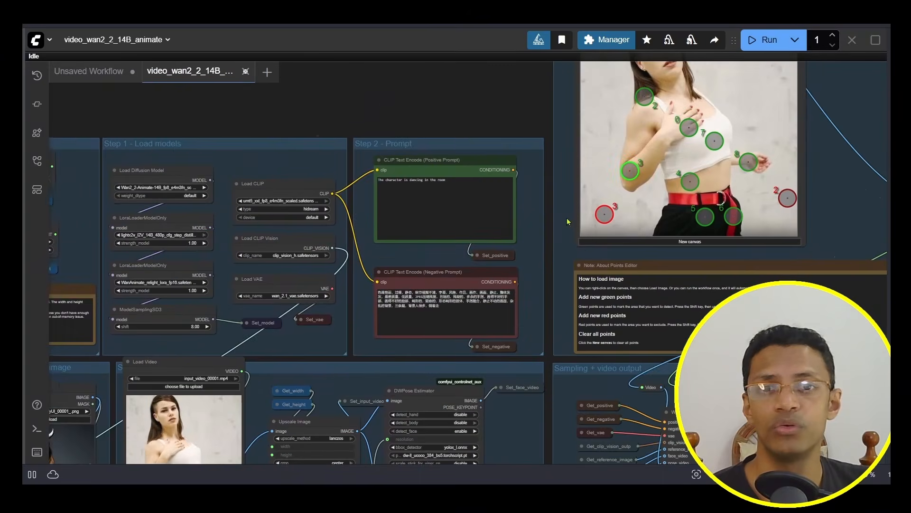
{"action": "scroll", "coordinate": [459, 197], "scroll_direction": "up", "scroll_amount": 8}
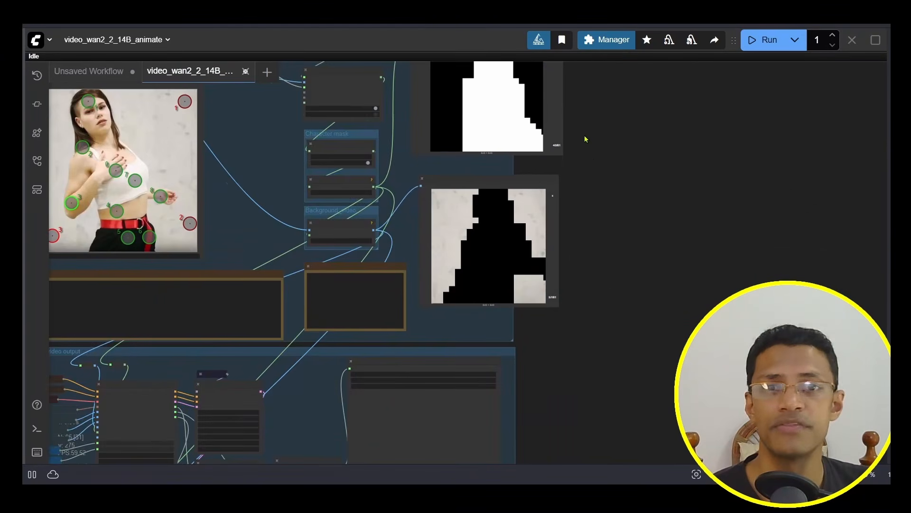
{"action": "left_click_drag", "start_coordinate": [587, 138], "coordinate": [590, 285]}
{"action": "scroll", "coordinate": [590, 283], "scroll_direction": "down", "scroll_amount": 3}
{"action": "left_click_drag", "start_coordinate": [382, 458], "coordinate": [399, 214]}
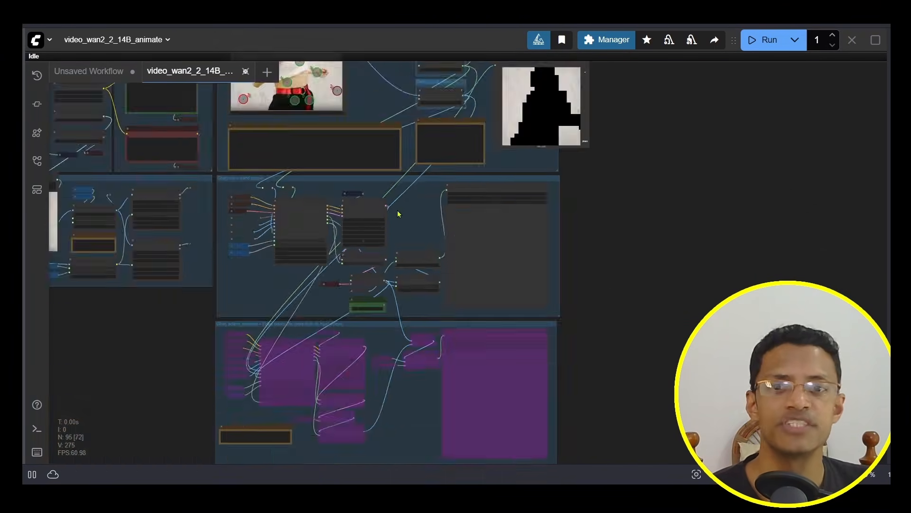
{"action": "scroll", "coordinate": [398, 218], "scroll_direction": "up", "scroll_amount": 13}
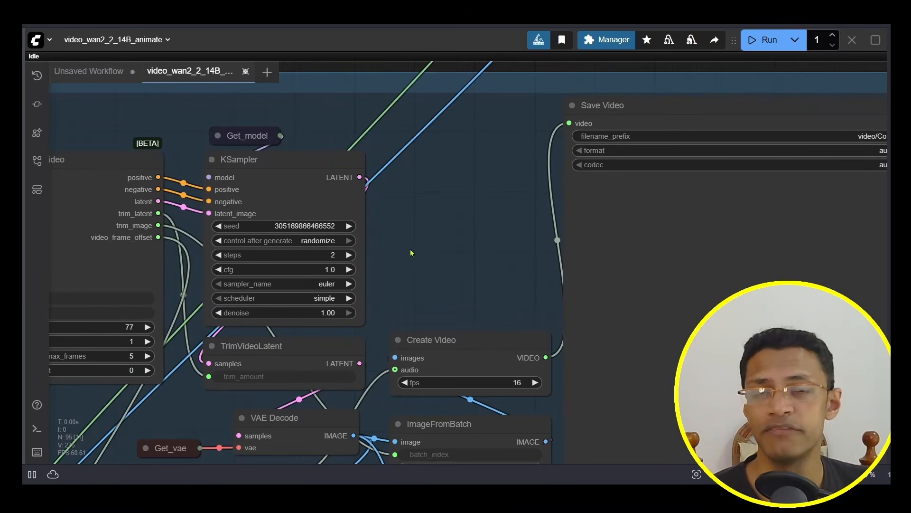
{"action": "left_click_drag", "start_coordinate": [414, 254], "coordinate": [457, 216]}
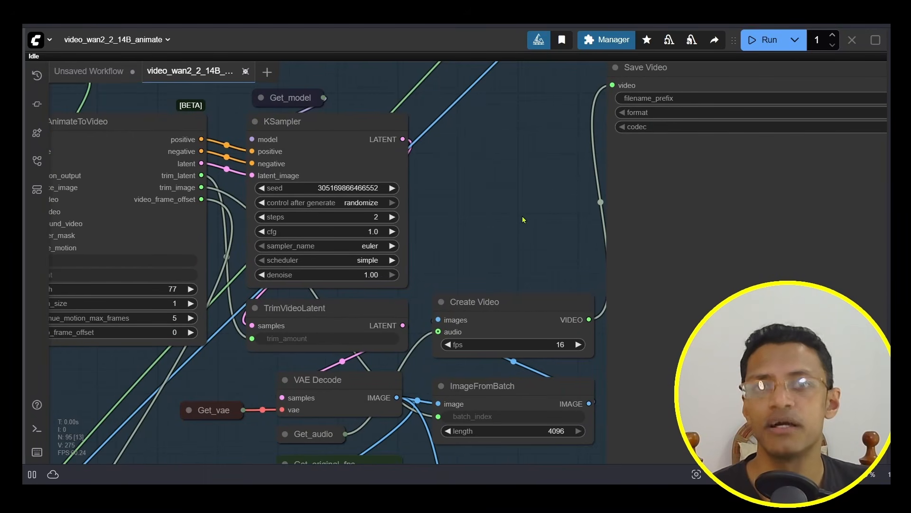
{"action": "scroll", "coordinate": [266, 212], "scroll_direction": "up", "scroll_amount": 3}
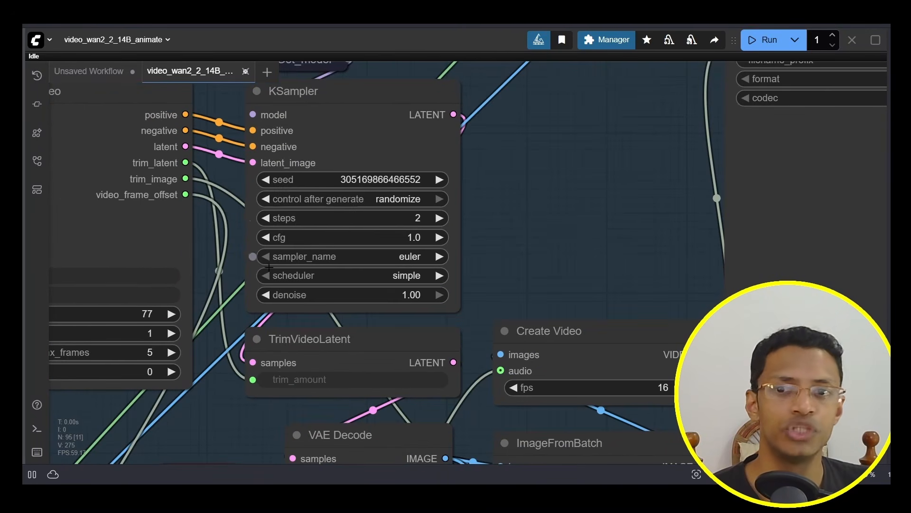
{"action": "scroll", "coordinate": [333, 271], "scroll_direction": "up", "scroll_amount": 6}
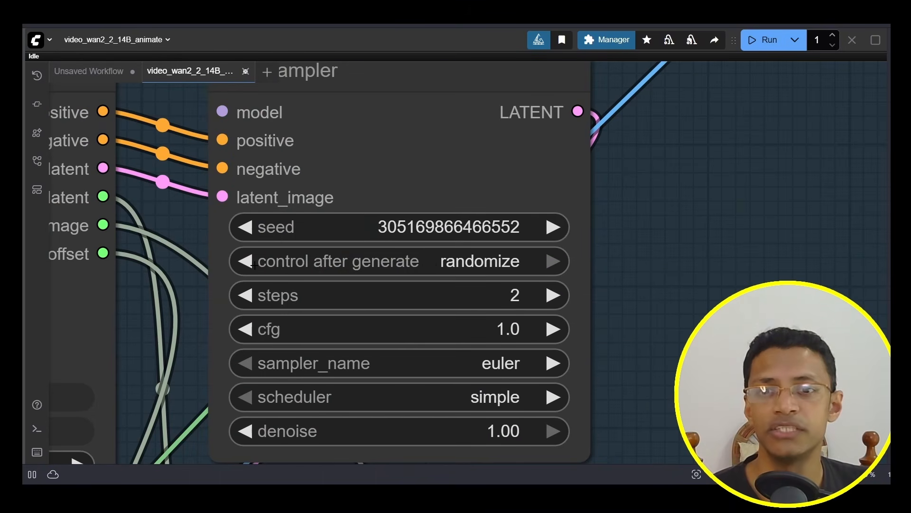
{"action": "left_click", "coordinate": [492, 261]}
{"action": "left_click", "coordinate": [496, 261]}
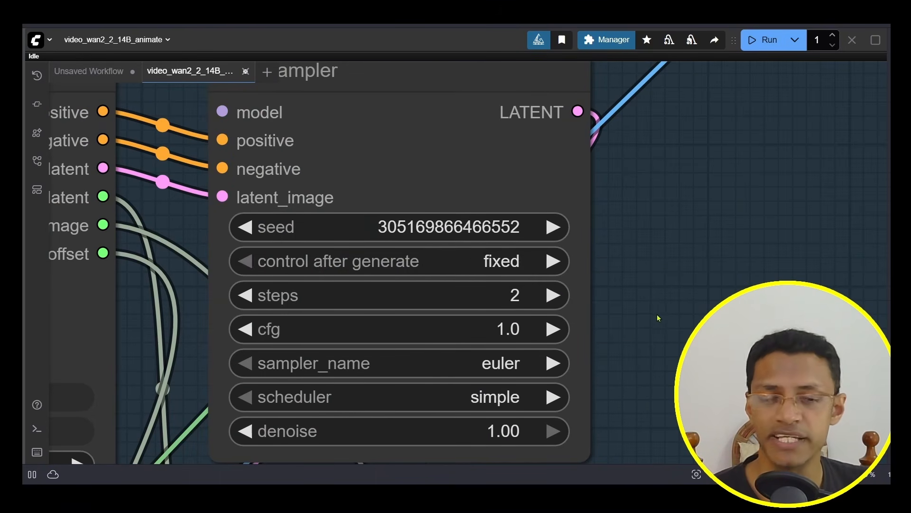
Examine the sampling and video output section, the Switch to Move mode note above it and the video in Save Video
{"action": "scroll", "coordinate": [444, 259], "scroll_direction": "down", "scroll_amount": 10}
{"action": "left_click_drag", "start_coordinate": [444, 259], "coordinate": [434, 235]}
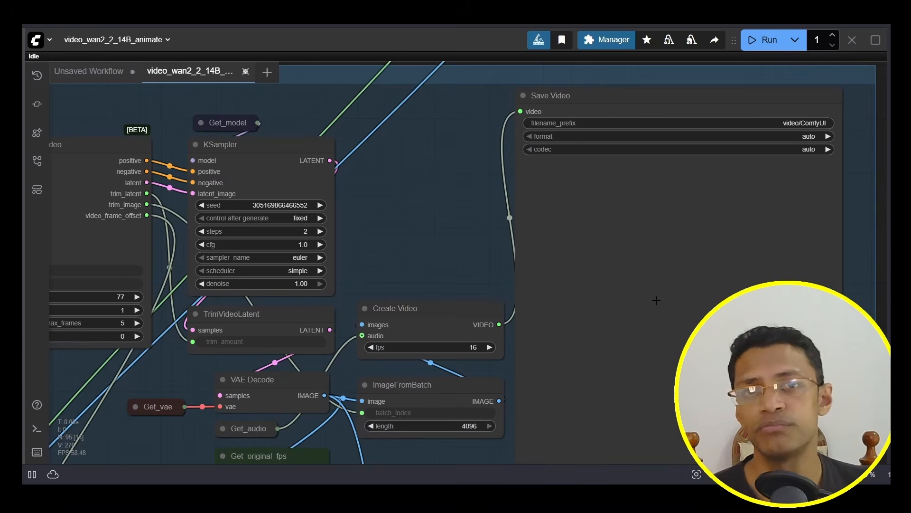
{"action": "scroll", "coordinate": [657, 300], "scroll_direction": "down", "scroll_amount": 1}
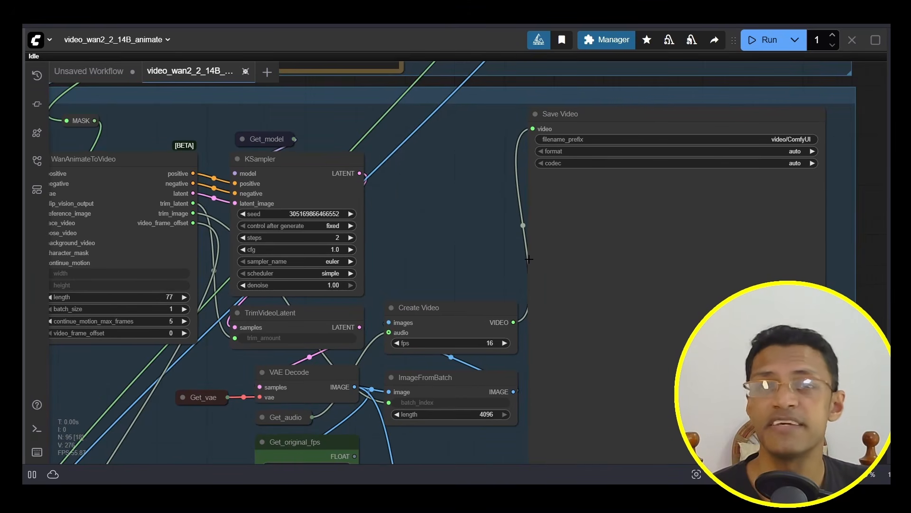
{"action": "left_click_drag", "start_coordinate": [477, 188], "coordinate": [554, 433]}
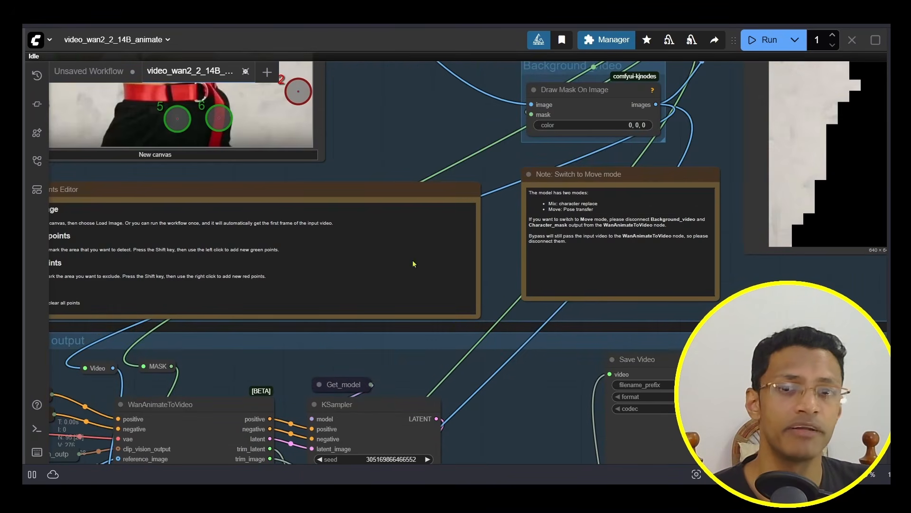
{"action": "scroll", "coordinate": [486, 359], "scroll_direction": "down", "scroll_amount": 5}
{"action": "left_click_drag", "start_coordinate": [470, 418], "coordinate": [468, 265]}
{"action": "scroll", "coordinate": [468, 264], "scroll_direction": "up", "scroll_amount": 10}
{"action": "left_click_drag", "start_coordinate": [446, 334], "coordinate": [493, 292]}
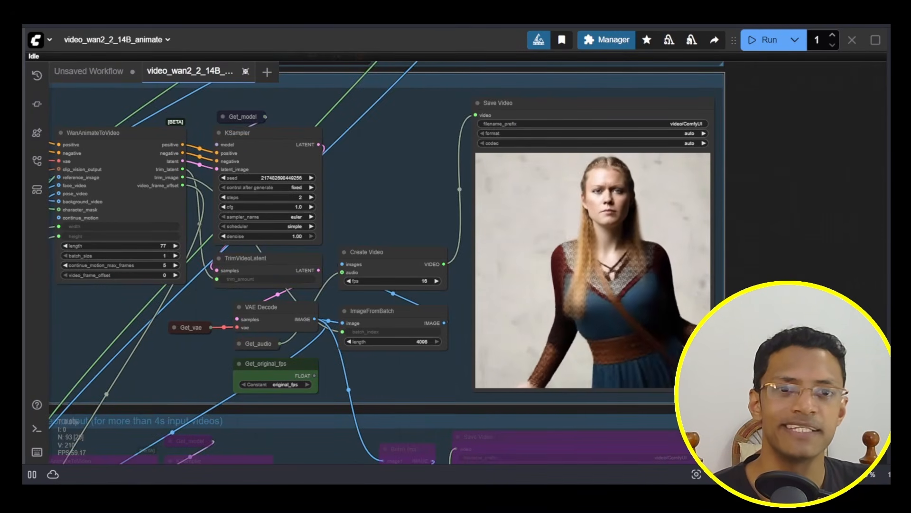
Compare the reference image and the original input video with the generated clip in the Save Video node
{"action": "scroll", "coordinate": [790, 364], "scroll_direction": "down", "scroll_amount": 6}
{"action": "left_click_drag", "start_coordinate": [294, 290], "coordinate": [644, 278]}
{"action": "scroll", "coordinate": [269, 286], "scroll_direction": "up", "scroll_amount": 10}
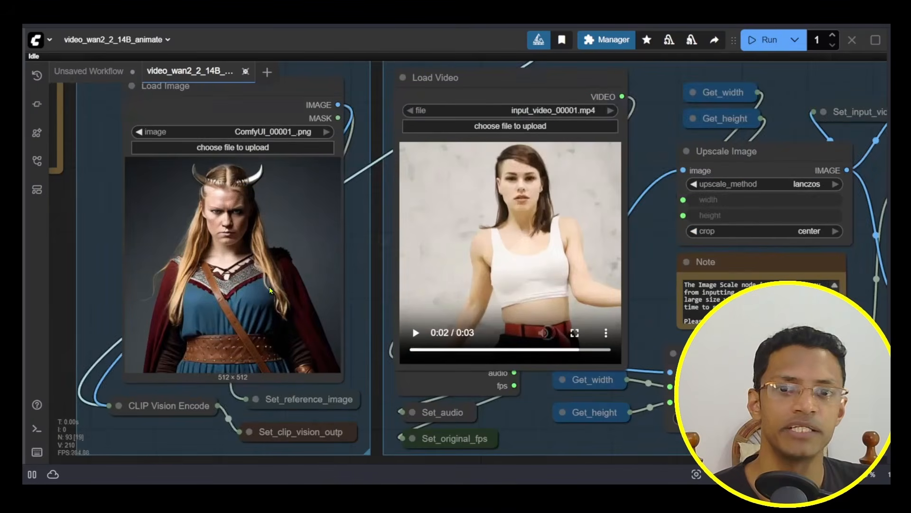
{"action": "scroll", "coordinate": [532, 277], "scroll_direction": "down", "scroll_amount": 5}
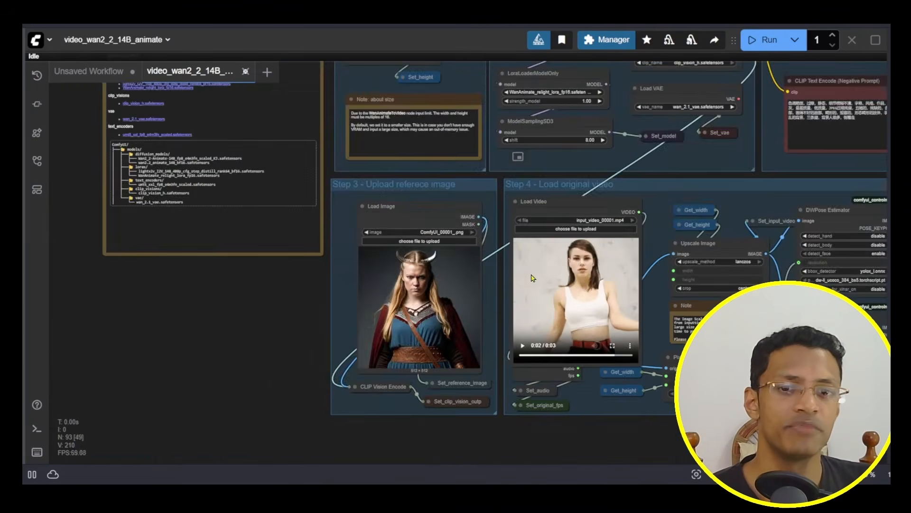
{"action": "scroll", "coordinate": [533, 278], "scroll_direction": "down", "scroll_amount": 4}
{"action": "left_click_drag", "start_coordinate": [504, 320], "coordinate": [296, 320]}
{"action": "scroll", "coordinate": [634, 374], "scroll_direction": "up", "scroll_amount": 5}
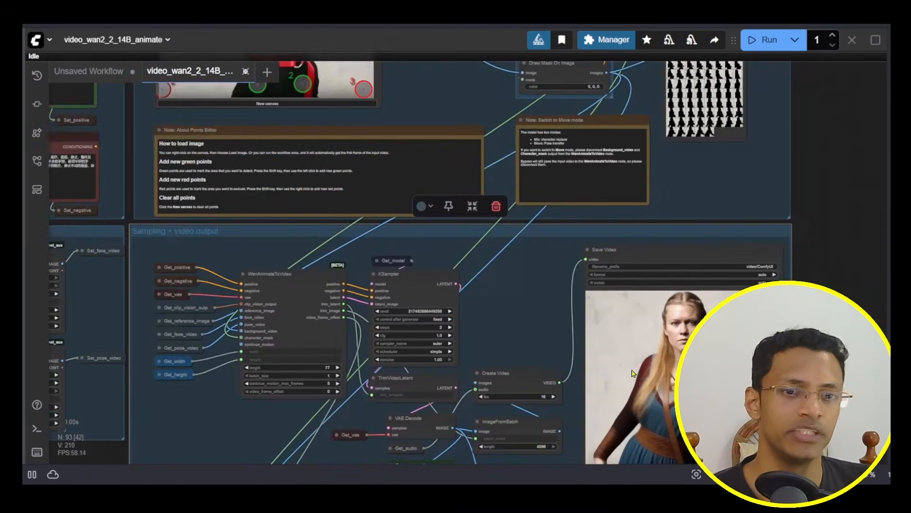
{"action": "left_click_drag", "start_coordinate": [634, 373], "coordinate": [534, 261]}
{"action": "scroll", "coordinate": [633, 290], "scroll_direction": "up", "scroll_amount": 3}
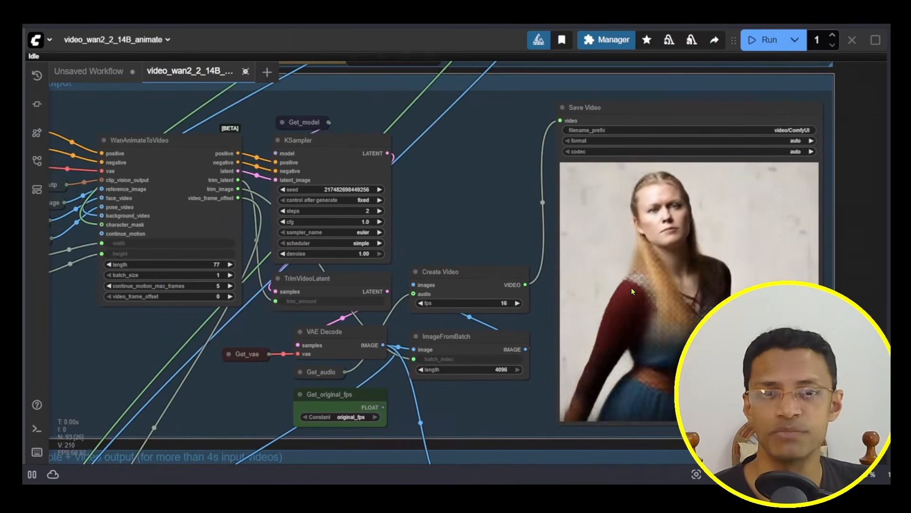
{"action": "left_click_drag", "start_coordinate": [634, 275], "coordinate": [563, 251]}
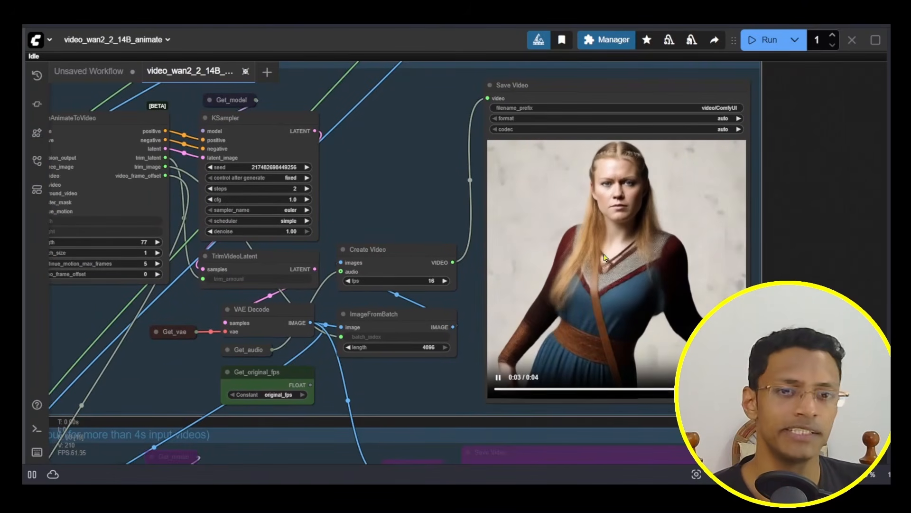
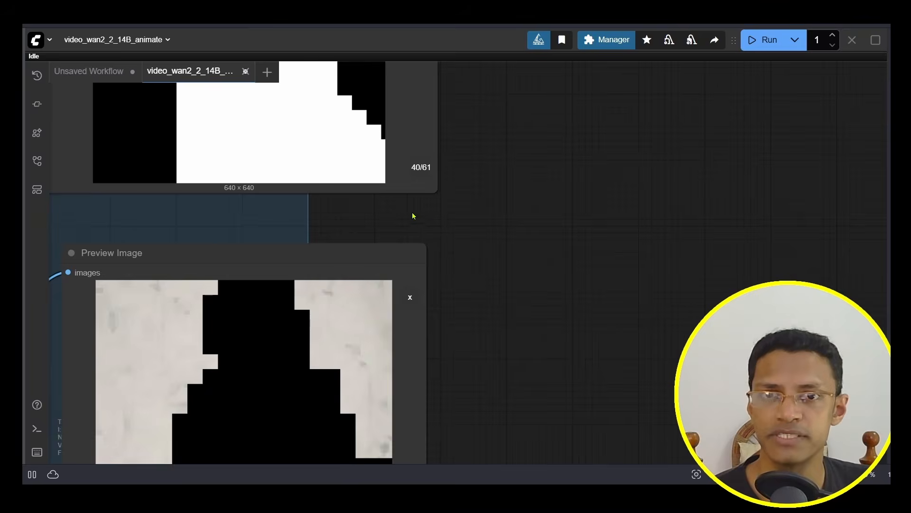
Review the mask previews and play the generated clip loaded in the Load Video node
{"action": "scroll", "coordinate": [413, 216], "scroll_direction": "up", "scroll_amount": 4}
{"action": "scroll", "coordinate": [509, 312], "scroll_direction": "down", "scroll_amount": 5}
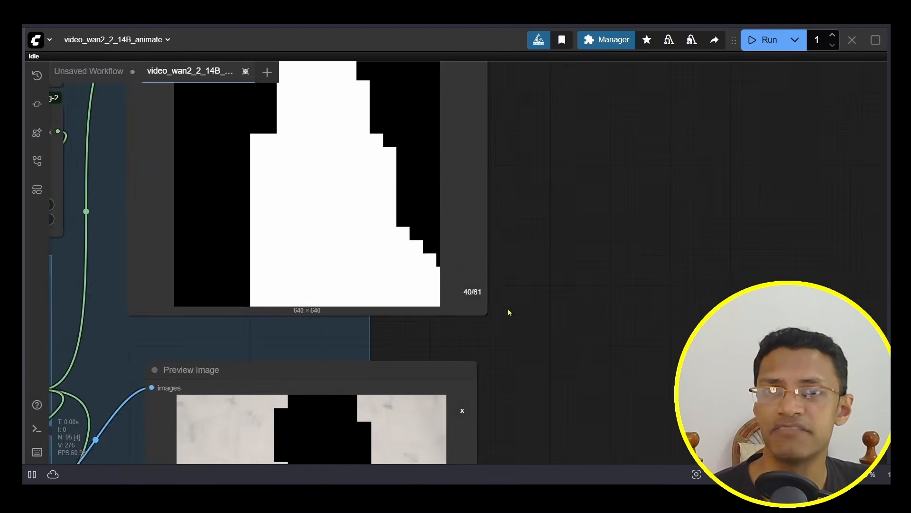
{"action": "scroll", "coordinate": [509, 312], "scroll_direction": "down", "scroll_amount": 3}
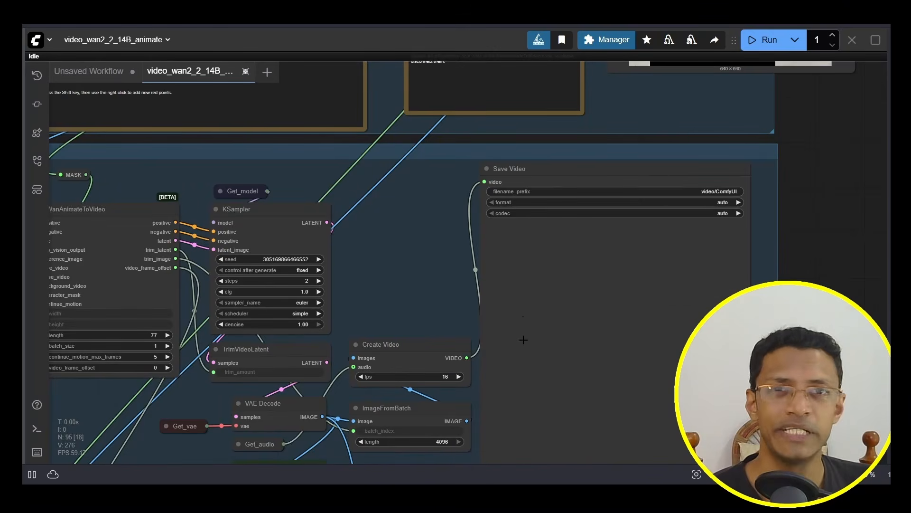
{"action": "left_click_drag", "start_coordinate": [441, 318], "coordinate": [470, 292]}
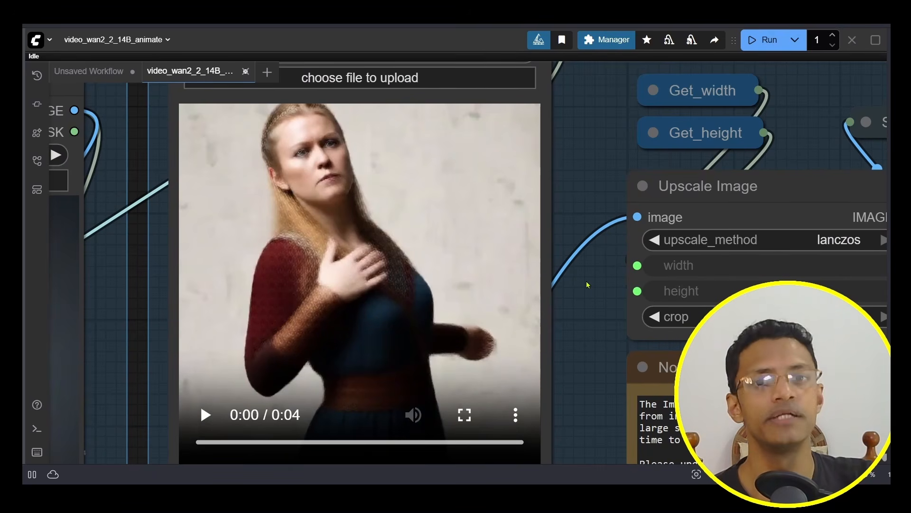
{"action": "left_click_drag", "start_coordinate": [568, 386], "coordinate": [555, 376]}
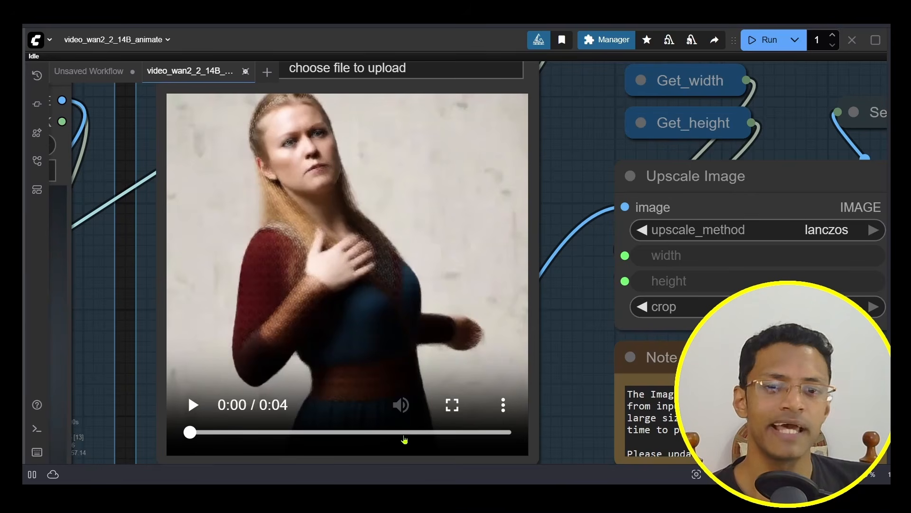
{"action": "left_click", "coordinate": [193, 405]}
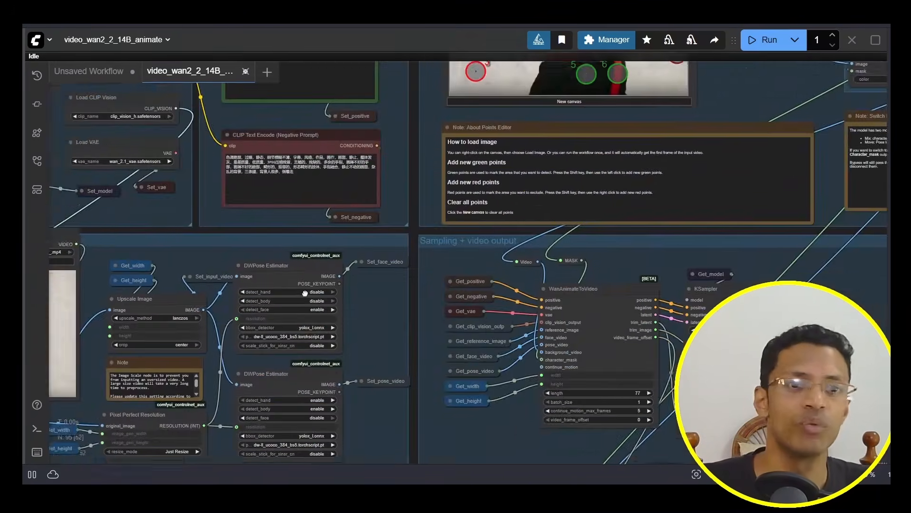
Inspect the character mask preview and the masked background video preview beside the mask nodes
{"action": "left_click_drag", "start_coordinate": [305, 293], "coordinate": [281, 299]}
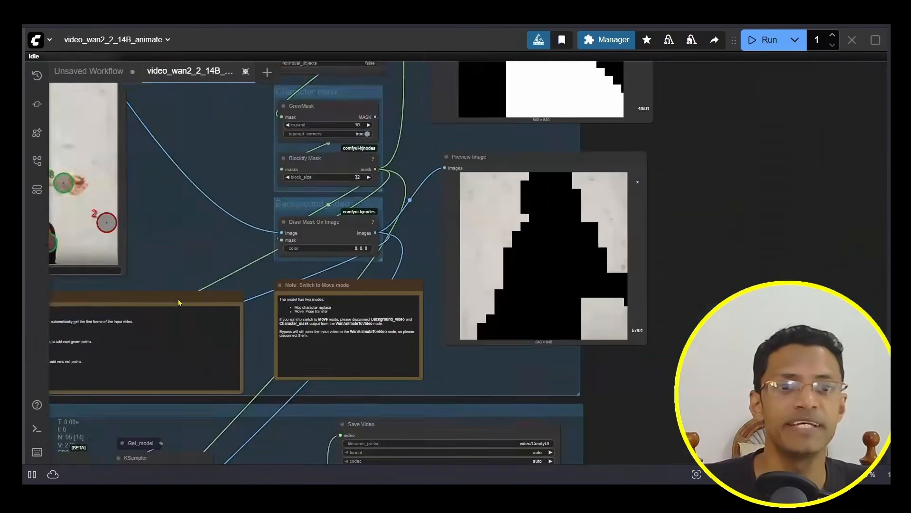
{"action": "left_click_drag", "start_coordinate": [692, 185], "coordinate": [612, 235]}
{"action": "scroll", "coordinate": [557, 192], "scroll_direction": "up", "scroll_amount": 6}
{"action": "scroll", "coordinate": [594, 265], "scroll_direction": "up", "scroll_amount": 5}
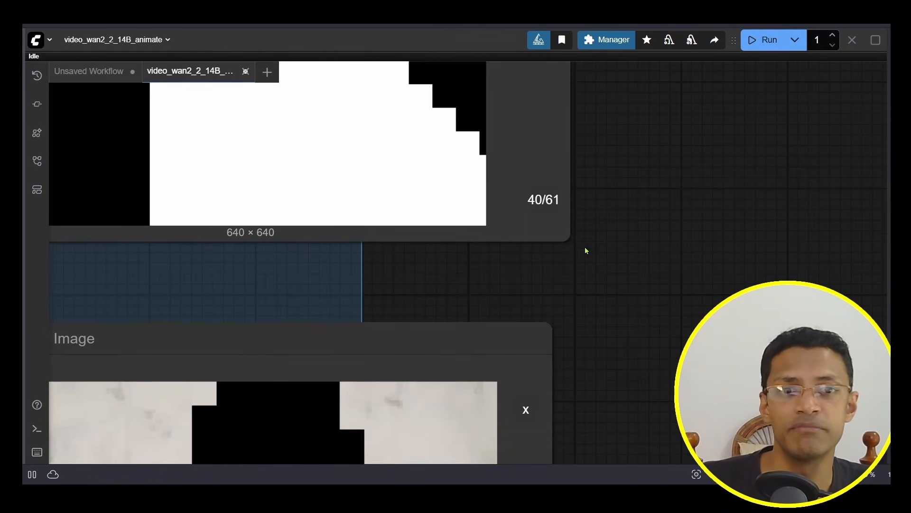
{"action": "scroll", "coordinate": [621, 301], "scroll_direction": "down", "scroll_amount": 3}
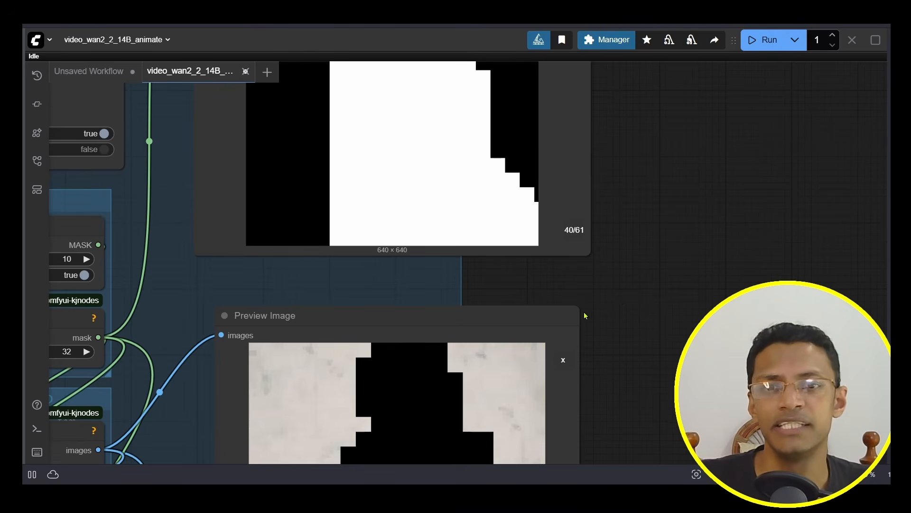
{"action": "scroll", "coordinate": [588, 316], "scroll_direction": "down", "scroll_amount": 5}
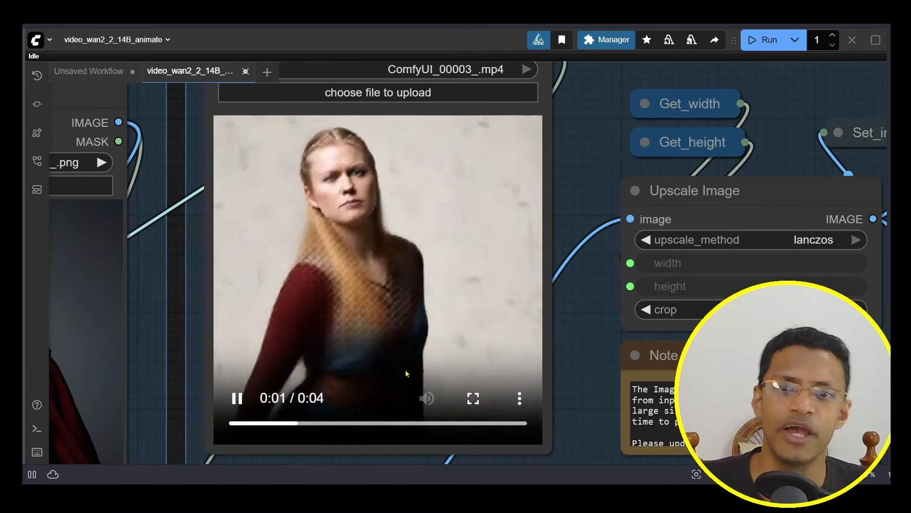
Trace the workflow from the reference image and loaded video through WanAnimateToVideo and KSampler to the Save Video node
{"action": "scroll", "coordinate": [578, 160], "scroll_direction": "down", "scroll_amount": 9}
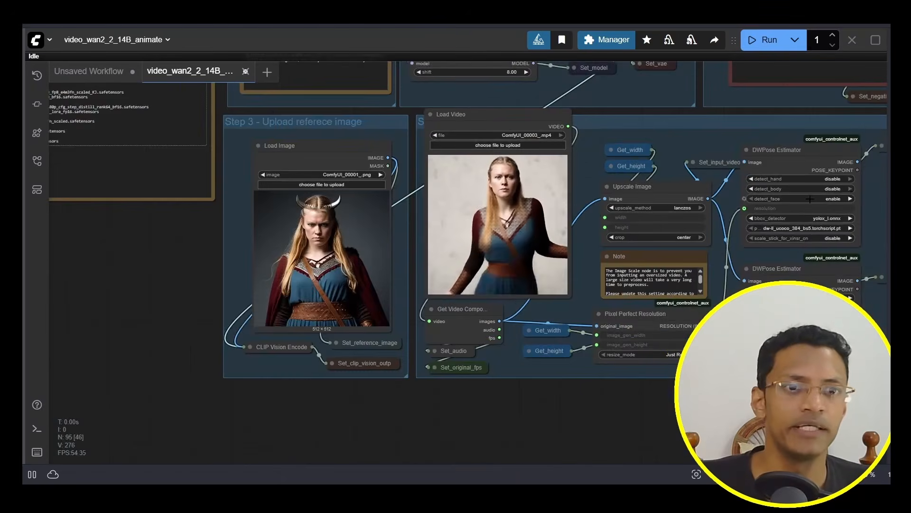
{"action": "left_click_drag", "start_coordinate": [796, 191], "coordinate": [281, 189]}
{"action": "scroll", "coordinate": [581, 284], "scroll_direction": "down", "scroll_amount": 3}
{"action": "scroll", "coordinate": [581, 284], "scroll_direction": "up", "scroll_amount": 7}
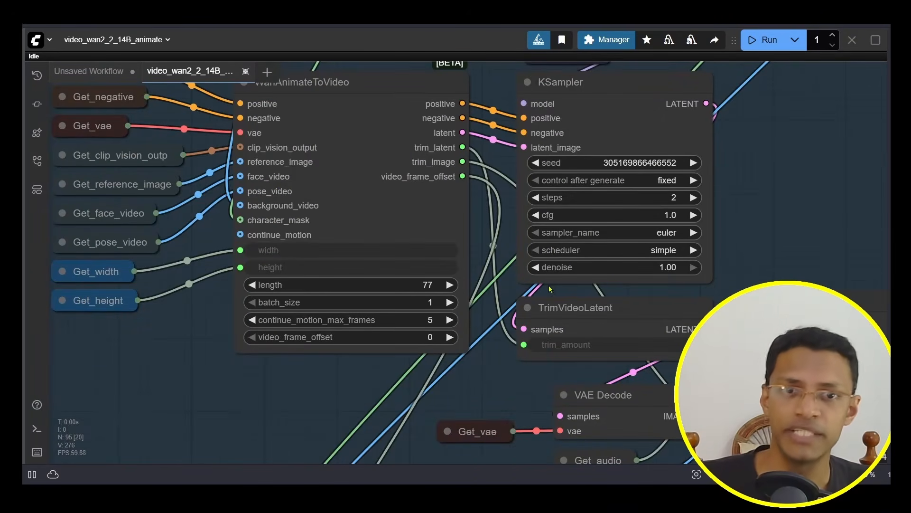
{"action": "scroll", "coordinate": [551, 289], "scroll_direction": "down", "scroll_amount": 3}
{"action": "left_click_drag", "start_coordinate": [808, 258], "coordinate": [376, 220]}
{"action": "scroll", "coordinate": [395, 395], "scroll_direction": "up", "scroll_amount": 1}
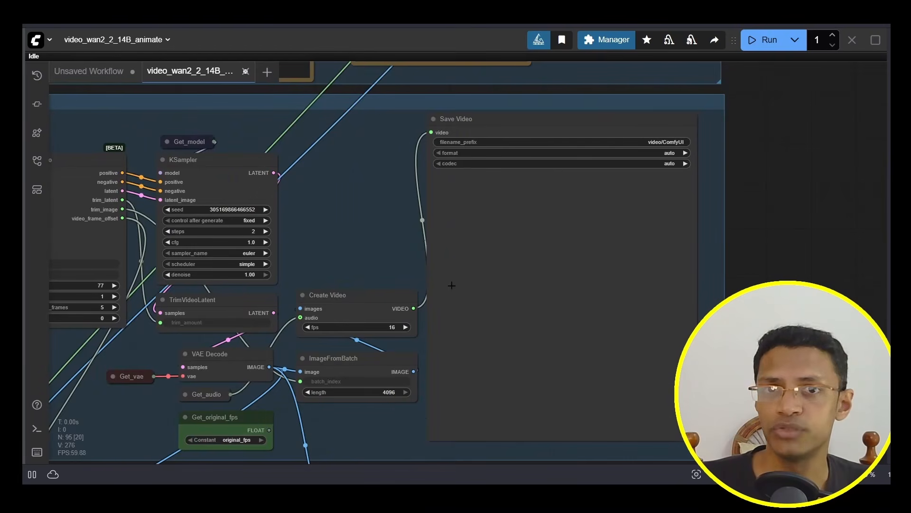
Disconnect the background_video and character_mask inputs from the WanAnimateToVideo node in the sampling group
{"action": "left_click_drag", "start_coordinate": [396, 112], "coordinate": [398, 434]}
{"action": "left_click_drag", "start_coordinate": [812, 90], "coordinate": [536, 268]}
{"action": "scroll", "coordinate": [535, 268], "scroll_direction": "up", "scroll_amount": 5}
{"action": "left_click_drag", "start_coordinate": [558, 229], "coordinate": [519, 294]}
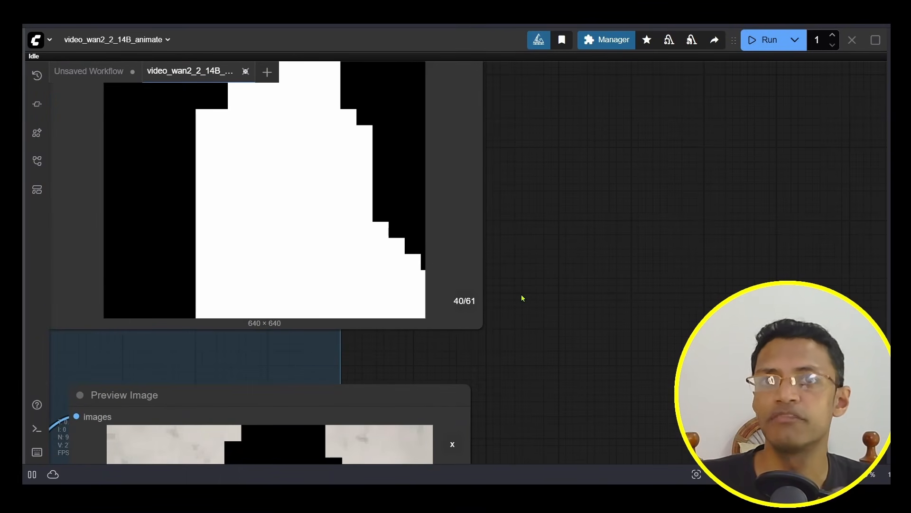
{"action": "scroll", "coordinate": [522, 298], "scroll_direction": "down", "scroll_amount": 10}
{"action": "left_click_drag", "start_coordinate": [348, 414], "coordinate": [454, 120]}
{"action": "left_click_drag", "start_coordinate": [354, 371], "coordinate": [388, 246]}
{"action": "scroll", "coordinate": [303, 310], "scroll_direction": "up", "scroll_amount": 10}
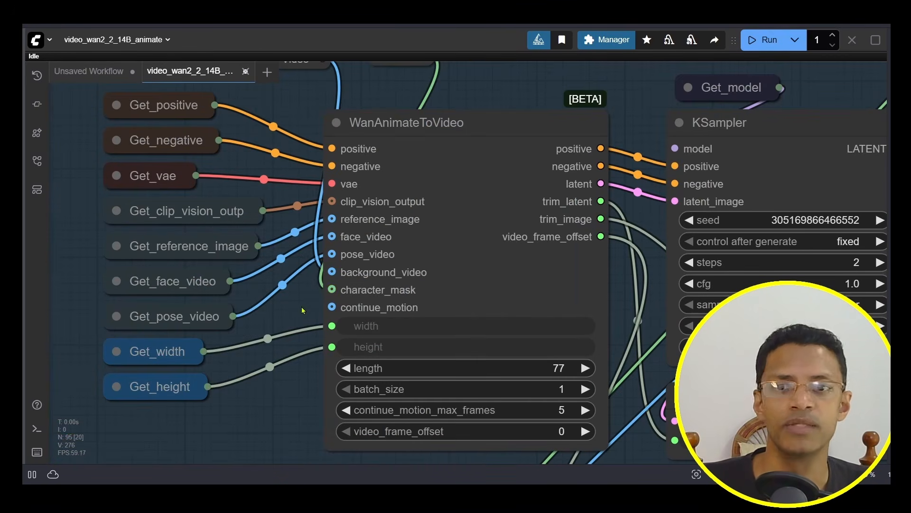
{"action": "left_click_drag", "start_coordinate": [332, 272], "coordinate": [492, 114]}
{"action": "left_click", "coordinate": [324, 297]}
{"action": "scroll", "coordinate": [311, 284], "scroll_direction": "down", "scroll_amount": 3}
{"action": "left_click", "coordinate": [304, 289]}
Play the input clip input_video2_00001.mp4 in the Load Video node
{"action": "scroll", "coordinate": [301, 292], "scroll_direction": "up", "scroll_amount": 5}
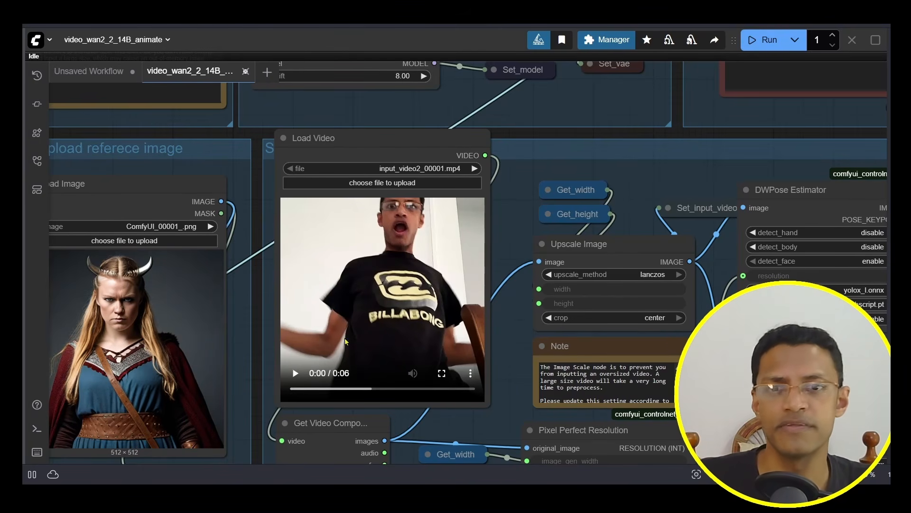
{"action": "scroll", "coordinate": [492, 346], "scroll_direction": "up", "scroll_amount": 4}
{"action": "left_click", "coordinate": [200, 387]}
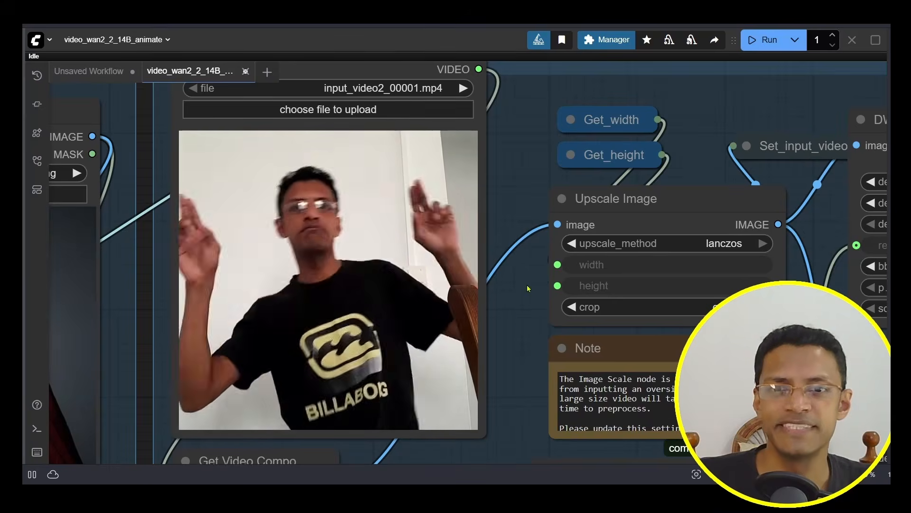
{"action": "mouse_move", "coordinate": [326, 428]}
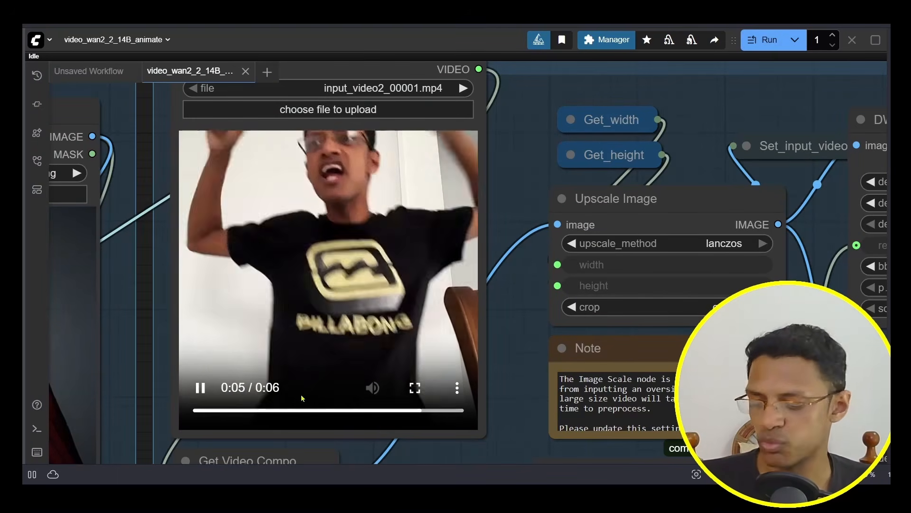
{"action": "mouse_move", "coordinate": [268, 375]}
{"action": "left_mouse_down"}
{"action": "mouse_move", "coordinate": [272, 405]}
{"action": "mouse_move", "coordinate": [259, 374]}
{"action": "left_mouse_up"}
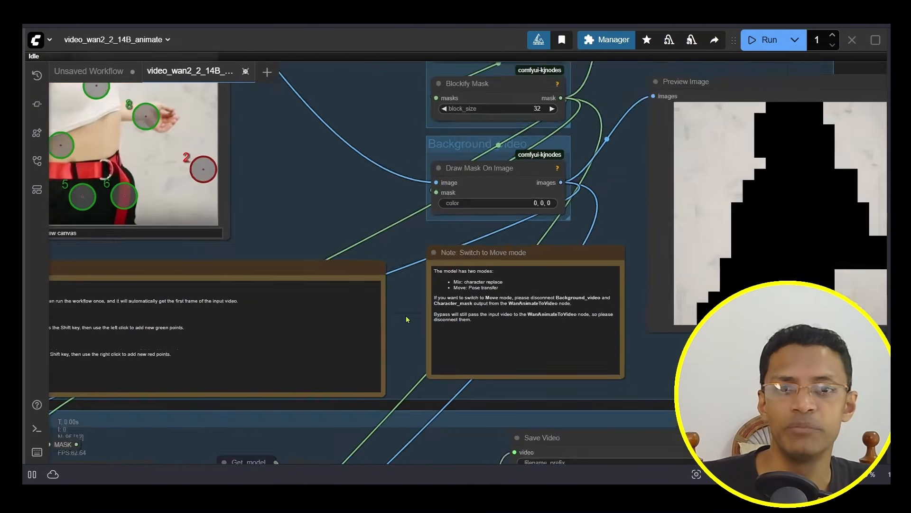
Compare the original input video, the generated pose transfer clip and the reference image side by side
{"action": "scroll", "coordinate": [533, 289], "scroll_direction": "up", "scroll_amount": 5}
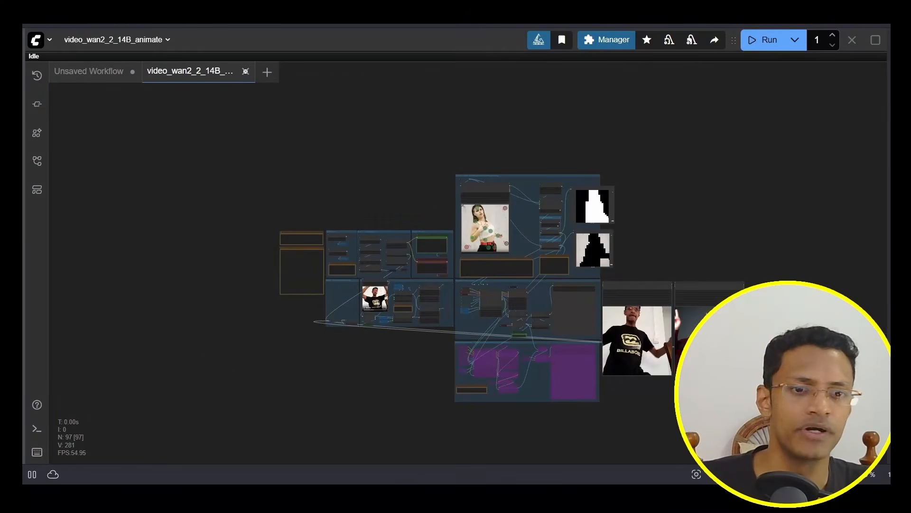
{"action": "scroll", "coordinate": [735, 285], "scroll_direction": "up", "scroll_amount": 10}
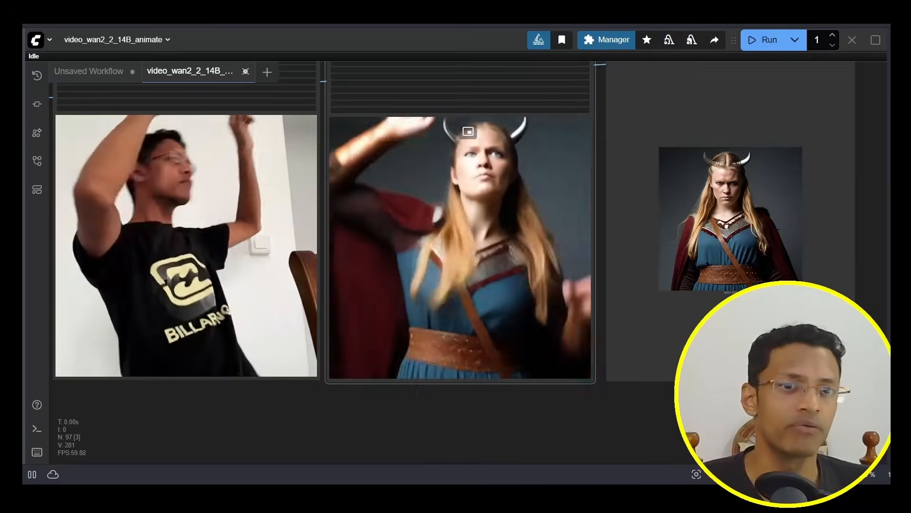
{"action": "scroll", "coordinate": [680, 176], "scroll_direction": "up", "scroll_amount": 11}
{"action": "left_click_drag", "start_coordinate": [680, 177], "coordinate": [463, 152]}
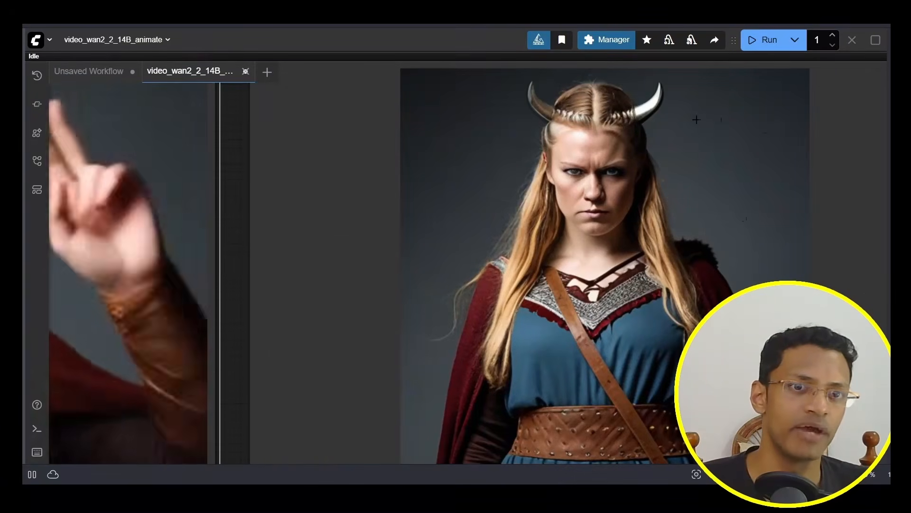
{"action": "left_click_drag", "start_coordinate": [457, 228], "coordinate": [601, 261]}
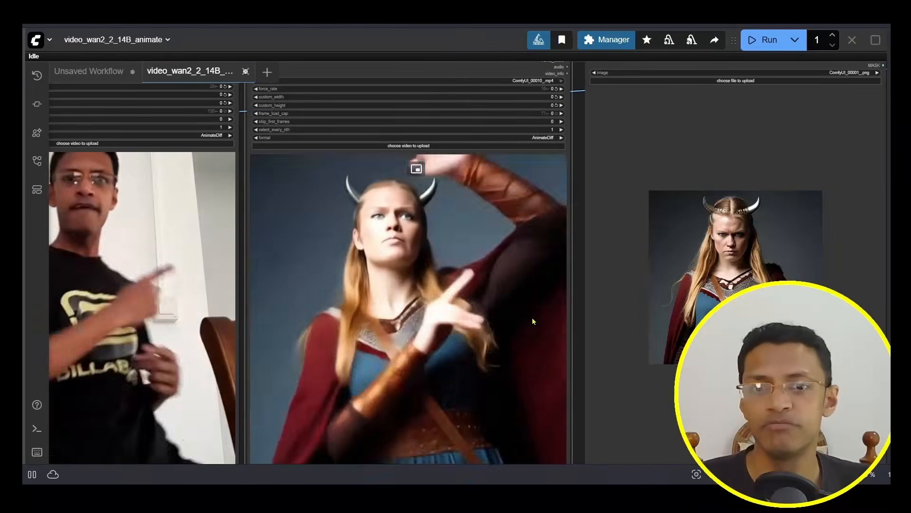
{"action": "scroll", "coordinate": [539, 187], "scroll_direction": "down", "scroll_amount": 2}
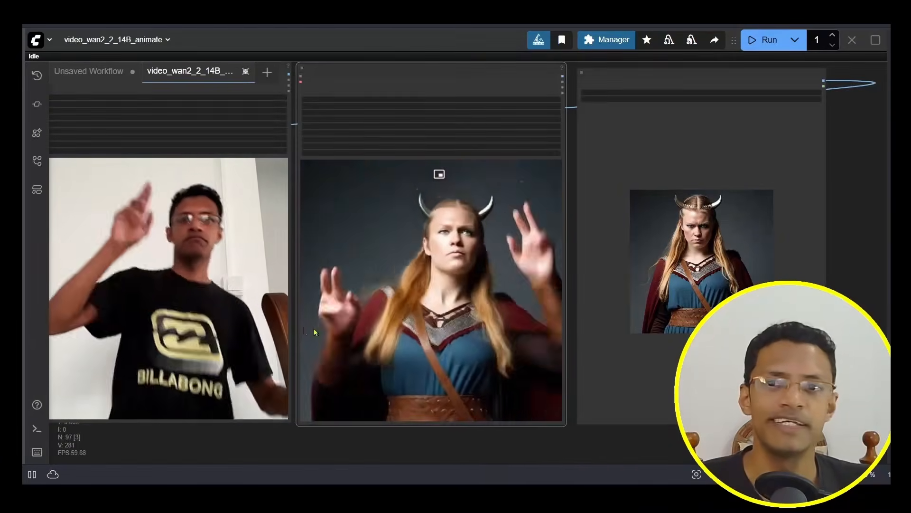
{"action": "scroll", "coordinate": [524, 323], "scroll_direction": "down", "scroll_amount": 1}
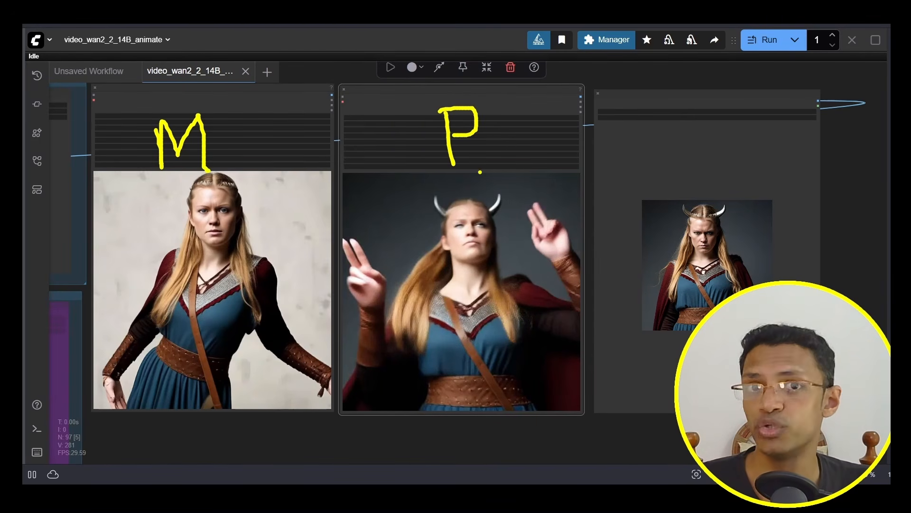
Compare the character replacement clip with the pose transfer clip and the reference image
{"action": "key", "text": "Escape"}
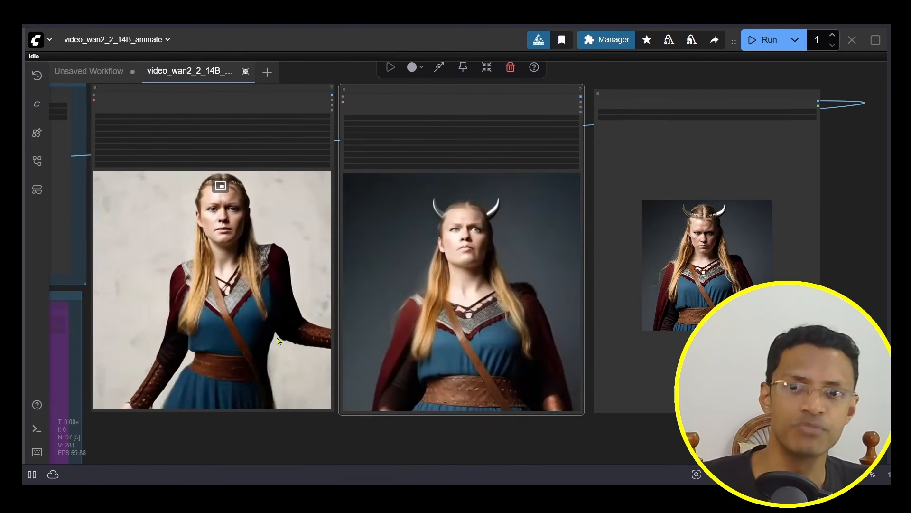
{"action": "left_click_drag", "start_coordinate": [273, 322], "coordinate": [341, 331]}
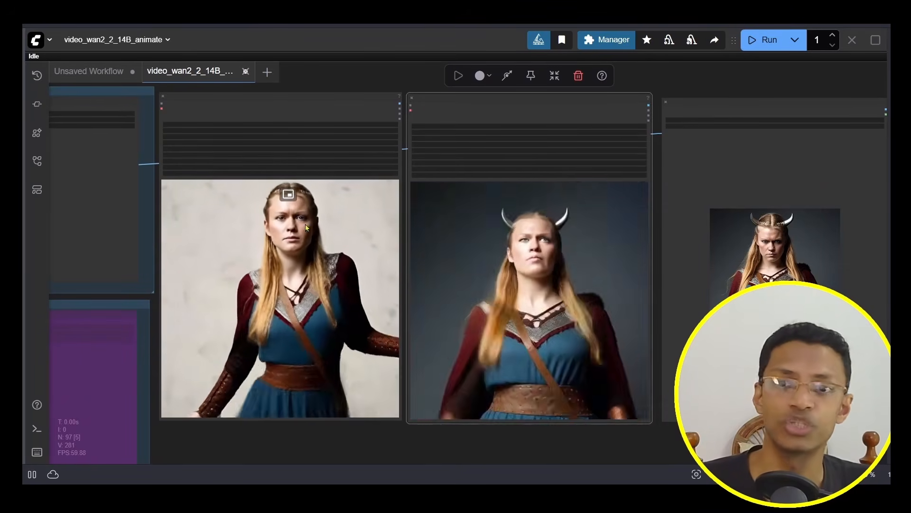
{"action": "left_click_drag", "start_coordinate": [315, 326], "coordinate": [234, 323]}
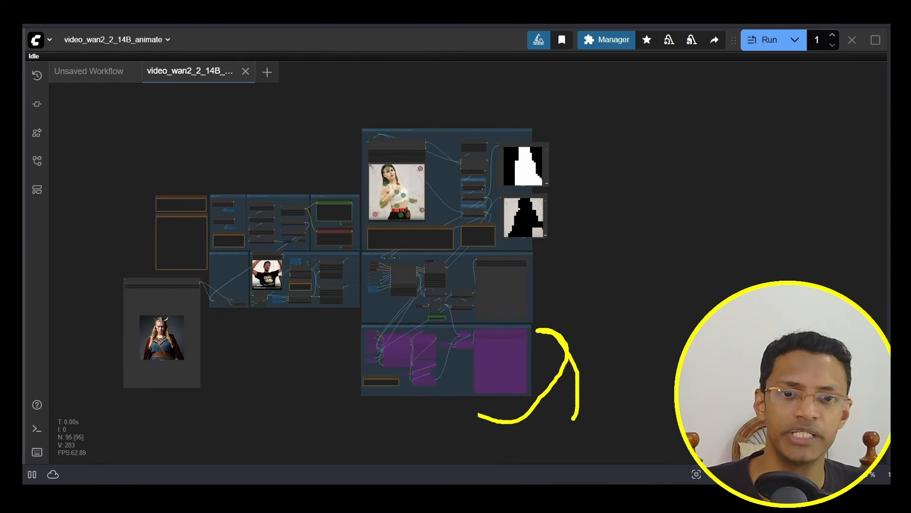
Enable all bypassed nodes in the video extend group by setting the group nodes to Always
{"action": "left_click", "coordinate": [463, 326]}
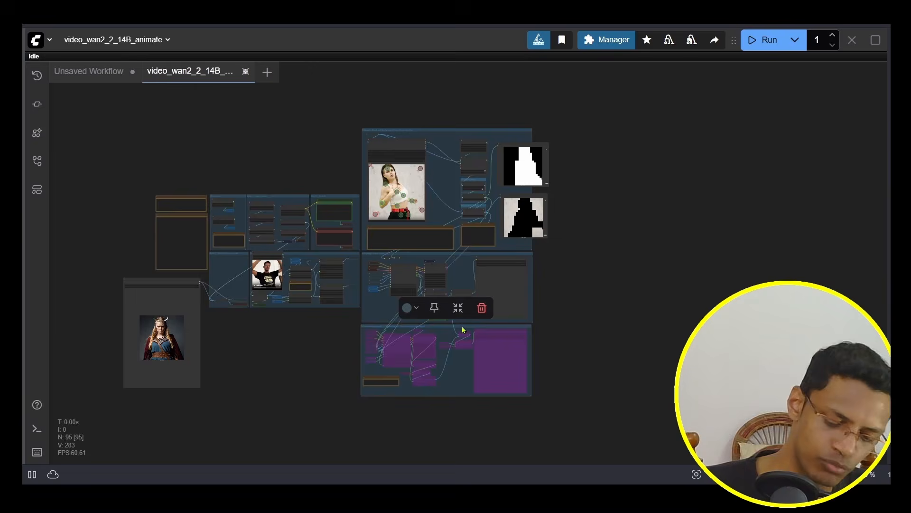
{"action": "key", "text": "."}
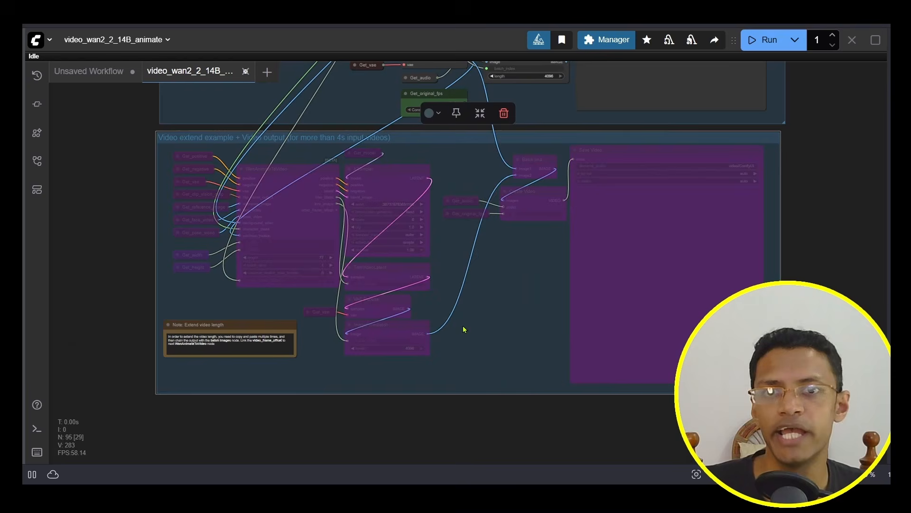
{"action": "right_click", "coordinate": [455, 137]}
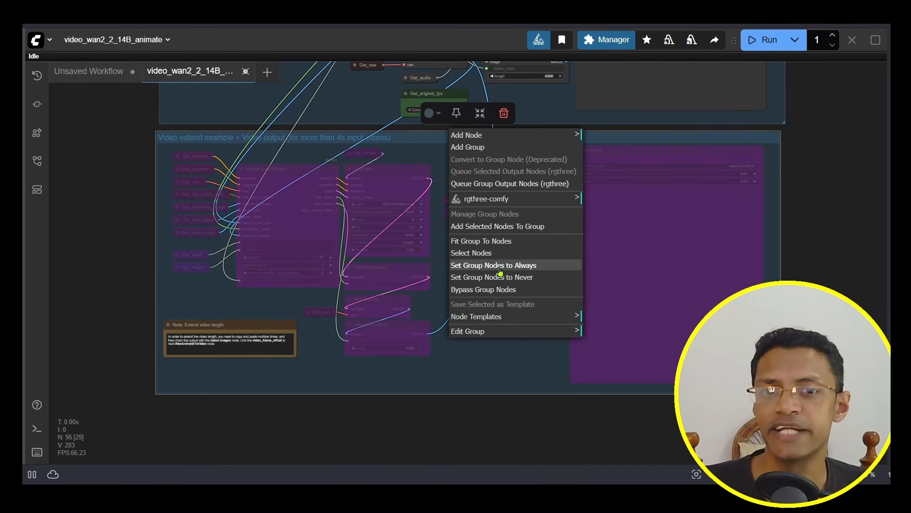
{"action": "scroll", "coordinate": [500, 268], "scroll_direction": "up", "scroll_amount": 2}
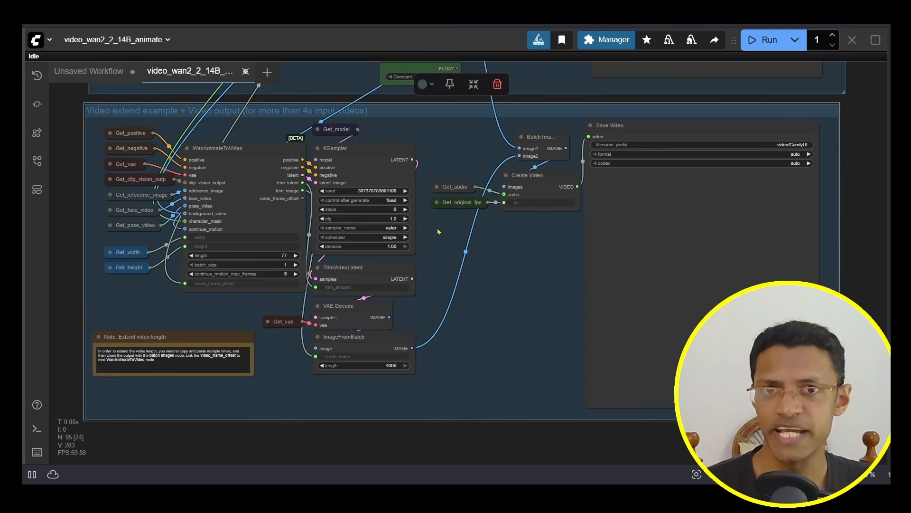
Move the video extend group beside the sampling group and back below it
{"action": "scroll", "coordinate": [438, 232], "scroll_direction": "down", "scroll_amount": 4}
{"action": "scroll", "coordinate": [498, 164], "scroll_direction": "up", "scroll_amount": 4}
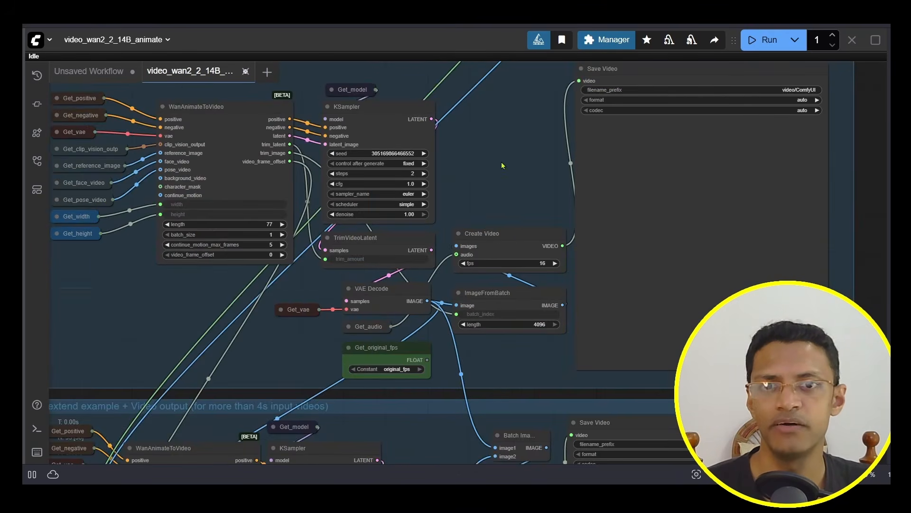
{"action": "scroll", "coordinate": [502, 165], "scroll_direction": "down", "scroll_amount": 2}
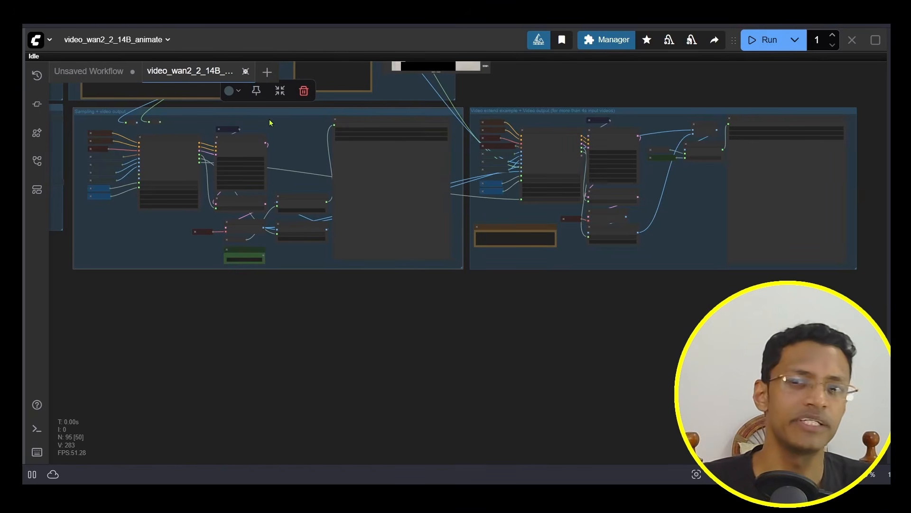
{"action": "left_click_drag", "start_coordinate": [268, 117], "coordinate": [267, 115]}
{"action": "left_click_drag", "start_coordinate": [615, 120], "coordinate": [250, 301]}
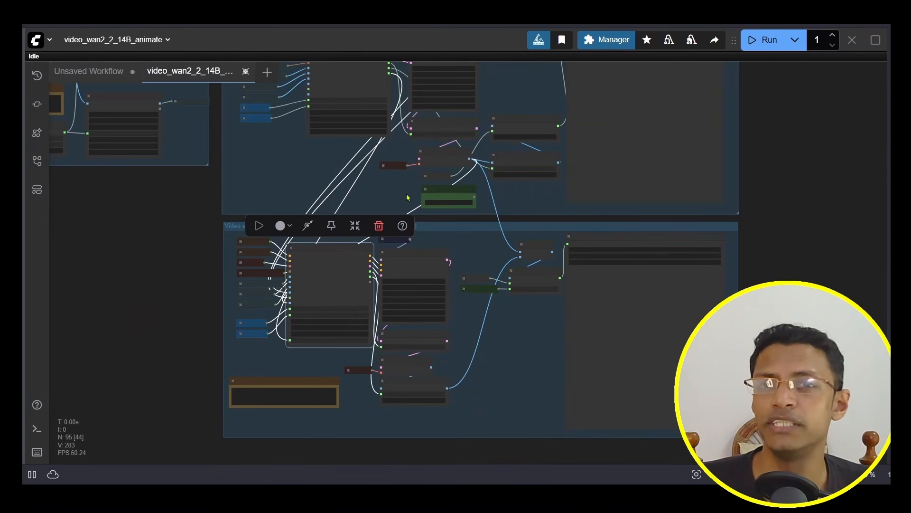
Compare the continue_motion and video_frame_offset connections of the WanAnimateToVideo nodes in the sampling and video extend groups
{"action": "left_click_drag", "start_coordinate": [374, 146], "coordinate": [338, 217]}
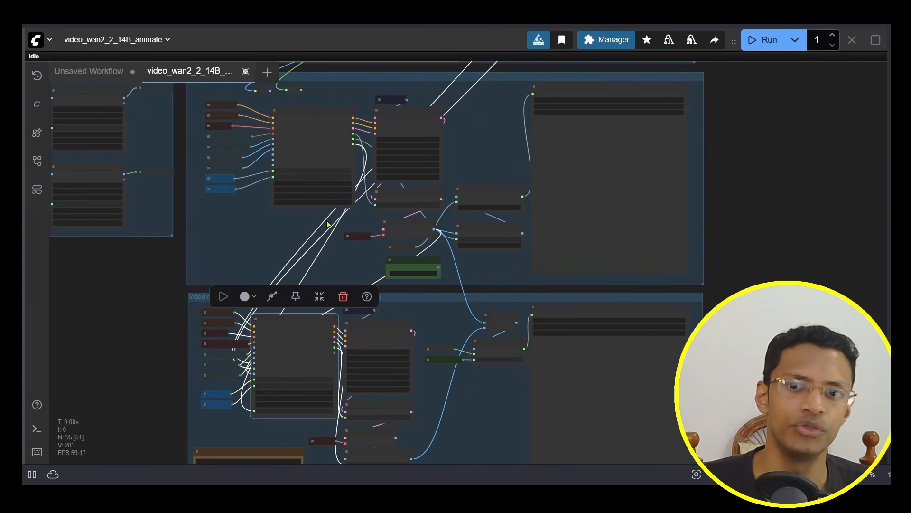
{"action": "scroll", "coordinate": [328, 225], "scroll_direction": "up", "scroll_amount": 15}
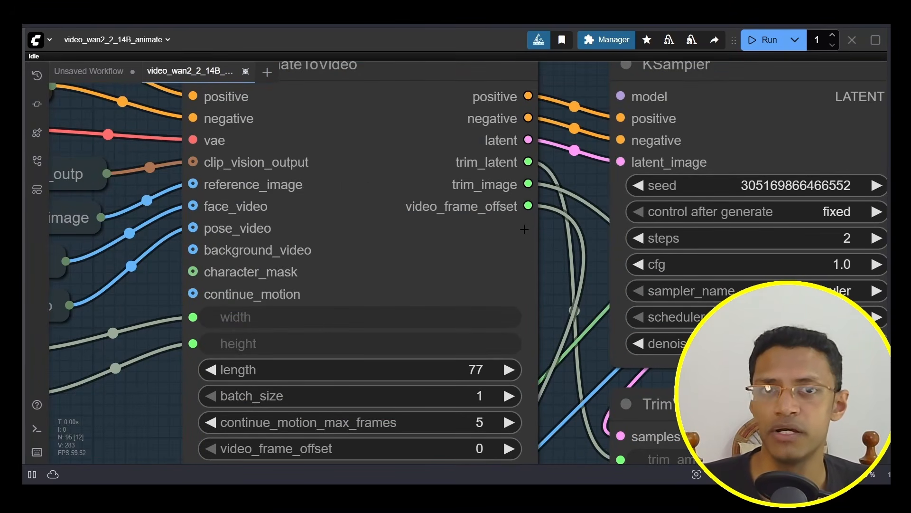
{"action": "left_click_drag", "start_coordinate": [286, 335], "coordinate": [488, 283]}
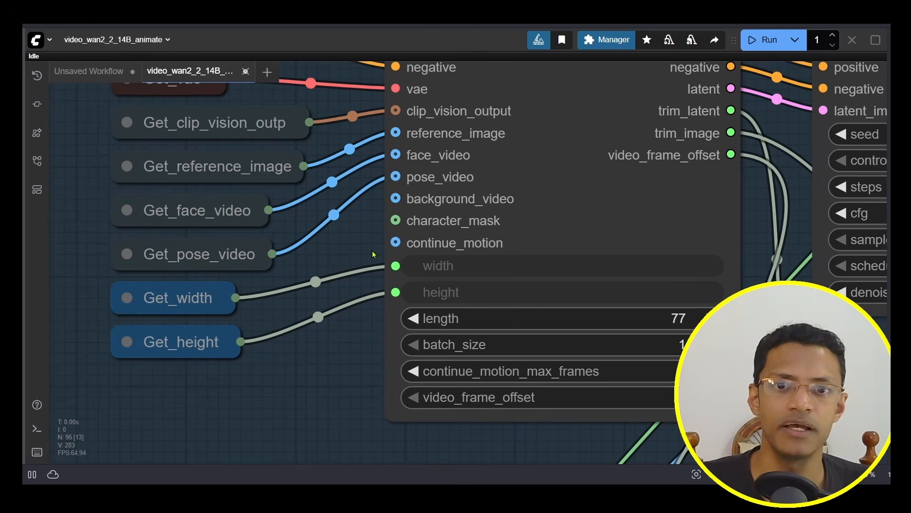
{"action": "left_click_drag", "start_coordinate": [372, 251], "coordinate": [307, 239]}
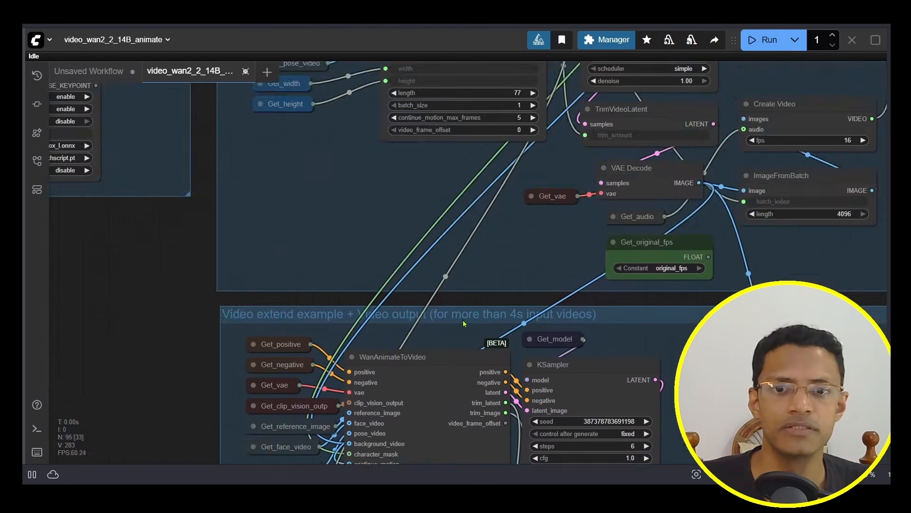
{"action": "left_click_drag", "start_coordinate": [464, 326], "coordinate": [438, 161]}
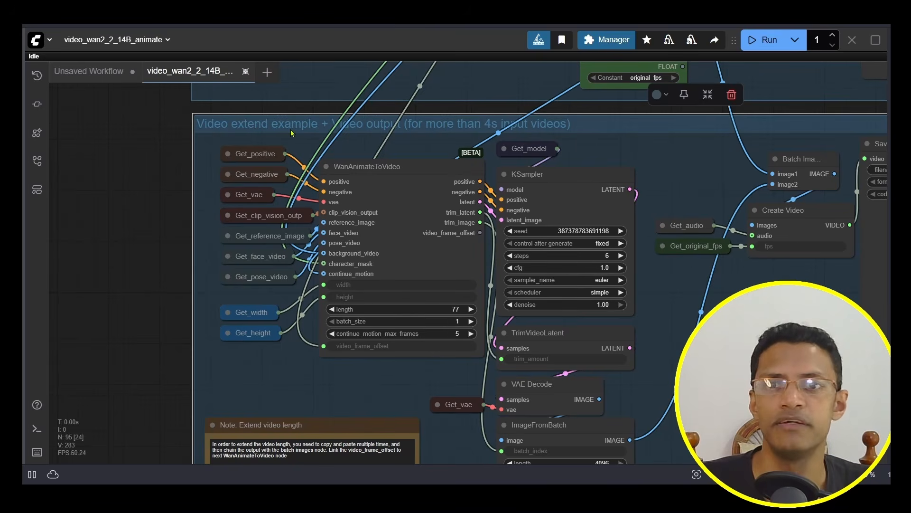
{"action": "scroll", "coordinate": [297, 287], "scroll_direction": "up", "scroll_amount": 8}
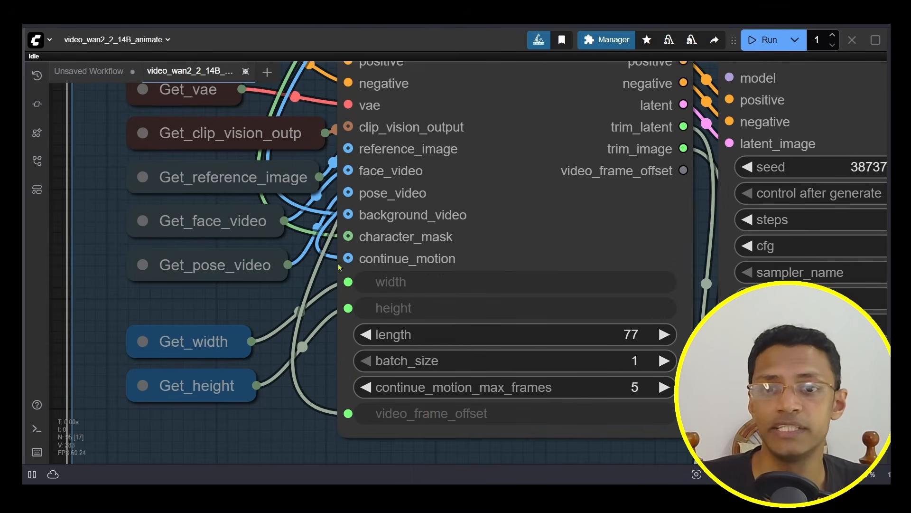
{"action": "scroll", "coordinate": [322, 287], "scroll_direction": "down", "scroll_amount": 10}
{"action": "scroll", "coordinate": [368, 336], "scroll_direction": "up", "scroll_amount": 9}
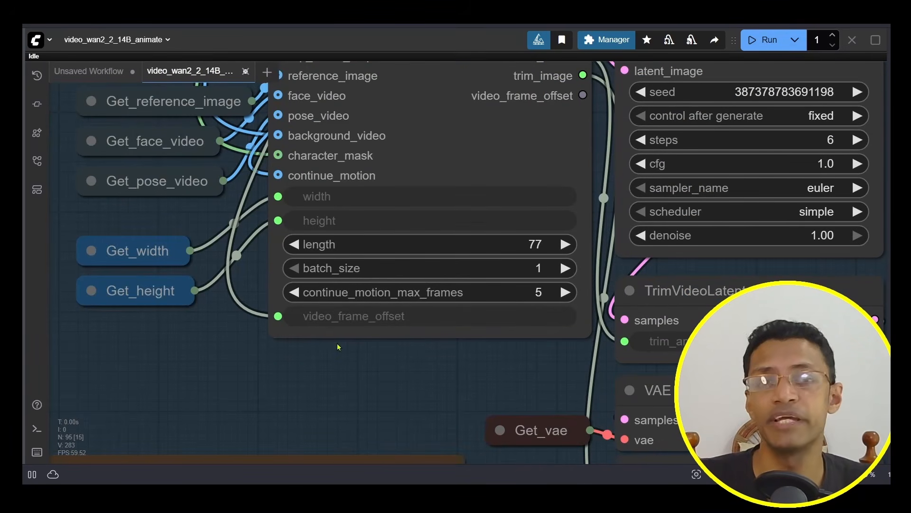
{"action": "scroll", "coordinate": [338, 347], "scroll_direction": "down", "scroll_amount": 9}
{"action": "left_click_drag", "start_coordinate": [452, 121], "coordinate": [379, 336]}
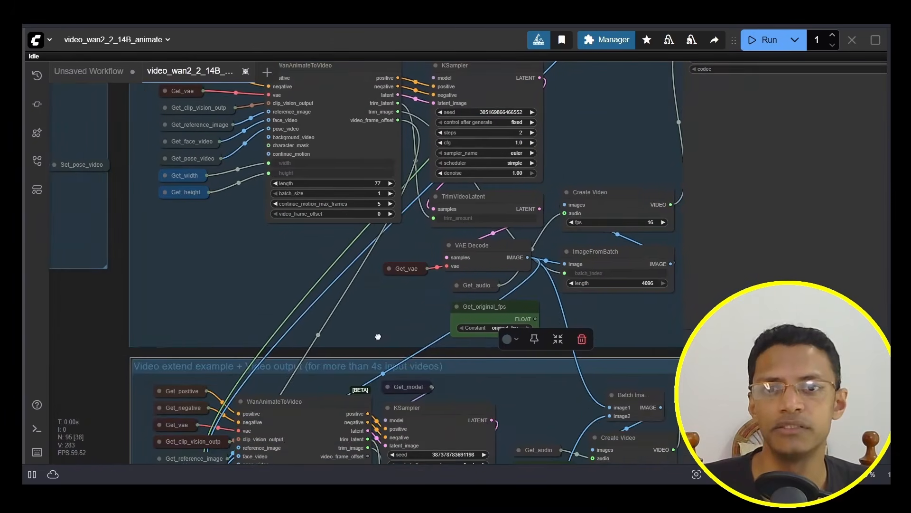
Add another WanAnimateToVideo node to the video extend group and link the previous node's video_frame_offset output to its matching input
{"action": "left_click_drag", "start_coordinate": [325, 413], "coordinate": [356, 166]}
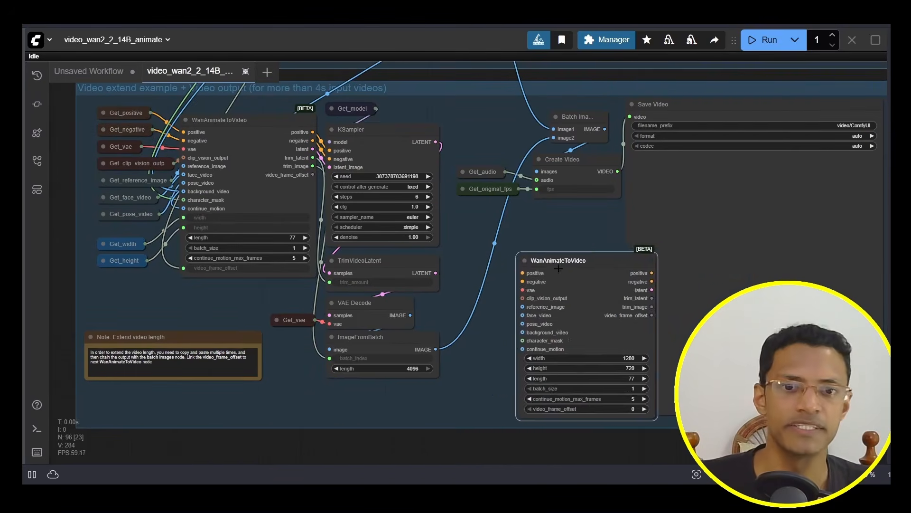
{"action": "left_click_drag", "start_coordinate": [570, 276], "coordinate": [538, 231]}
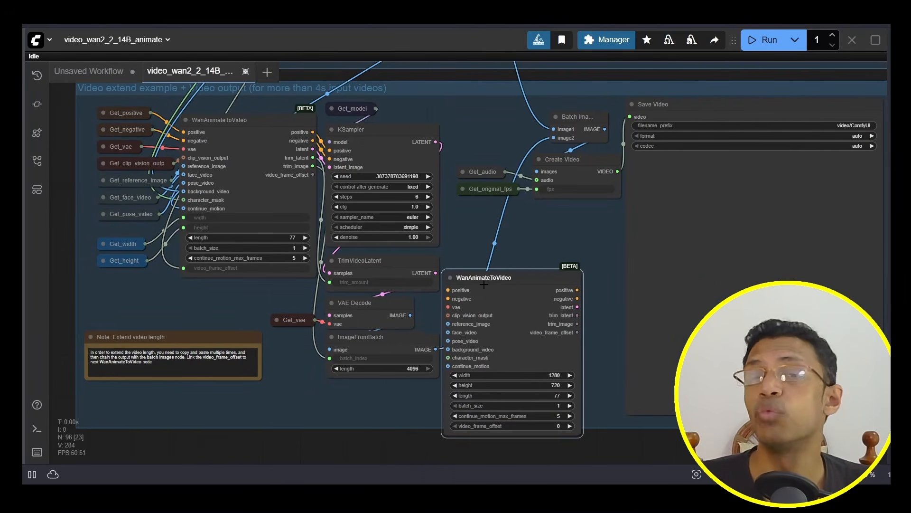
{"action": "left_click_drag", "start_coordinate": [484, 284], "coordinate": [495, 228]}
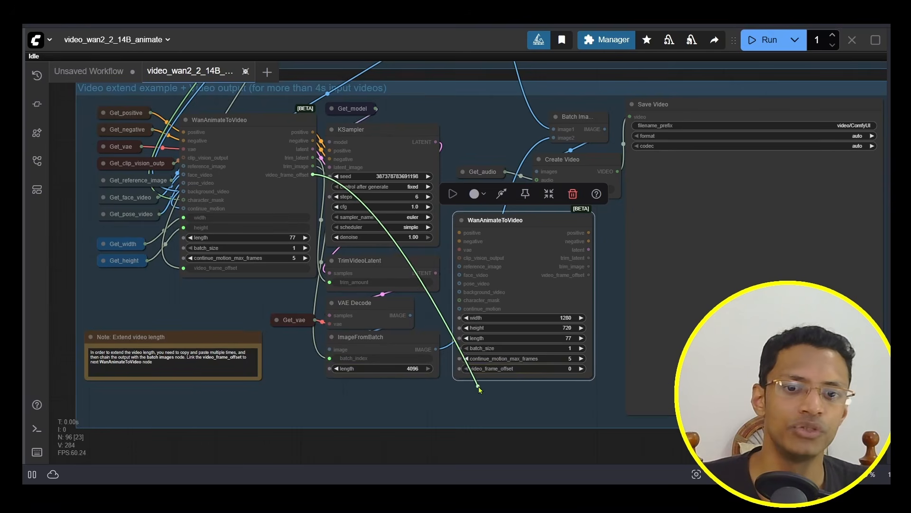
{"action": "left_click_drag", "start_coordinate": [460, 369], "coordinate": [460, 368]}
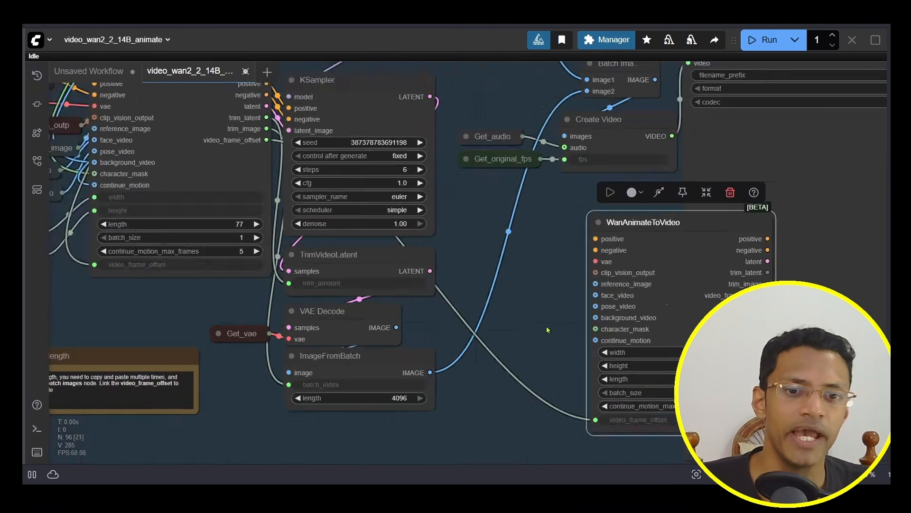
{"action": "scroll", "coordinate": [545, 327], "scroll_direction": "up", "scroll_amount": 3}
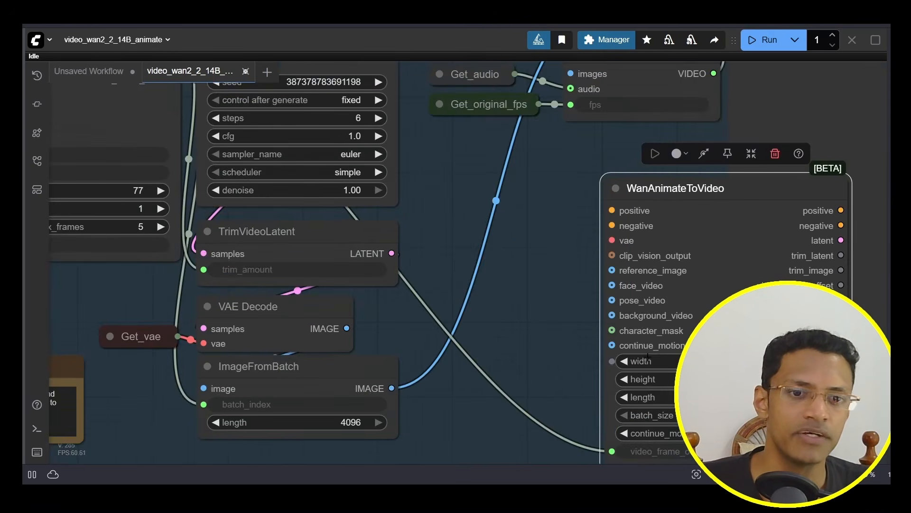
Space out the extend group's VAE Decode and ImageFromBatch nodes and link VAE Decode's IMAGE output to the added WanAnimateToVideo node's continue_motion input
{"action": "left_click_drag", "start_coordinate": [545, 327], "coordinate": [515, 274]}
{"action": "left_click_drag", "start_coordinate": [654, 139], "coordinate": [629, 135]}
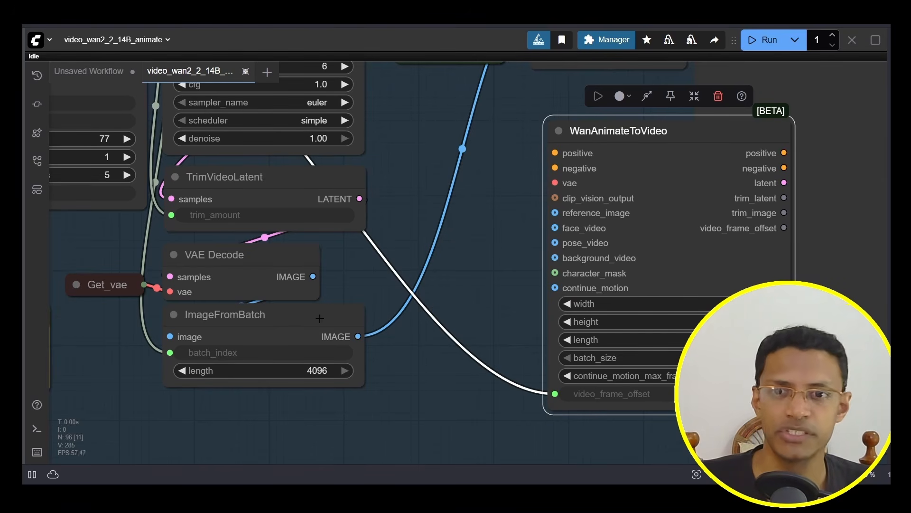
{"action": "left_click_drag", "start_coordinate": [320, 319], "coordinate": [319, 343]}
{"action": "left_click_drag", "start_coordinate": [261, 260], "coordinate": [303, 261]}
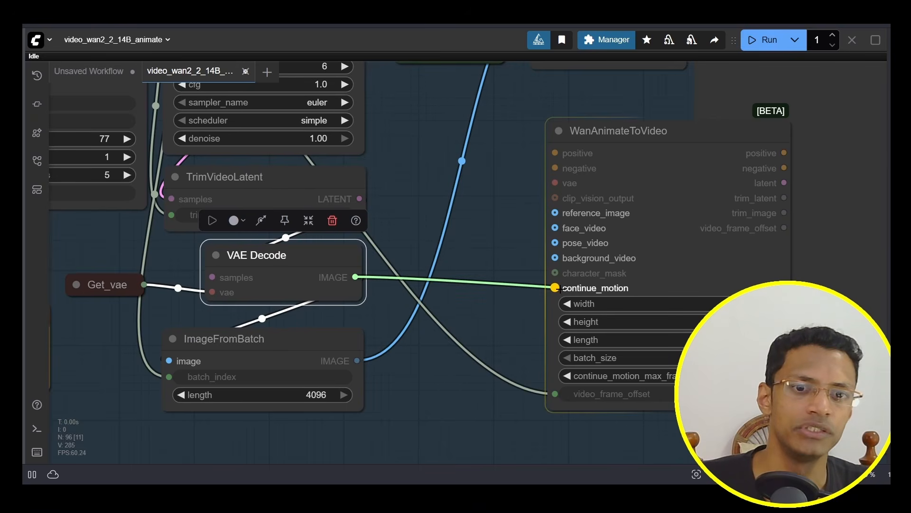
Move the extend group's WanAnimateToVideo node up to the sampling group, near the first WanAnimateToVideo node, to trace the video_frame_offset link
{"action": "scroll", "coordinate": [480, 316], "scroll_direction": "down", "scroll_amount": 8}
{"action": "left_click_drag", "start_coordinate": [553, 247], "coordinate": [561, 254]}
{"action": "scroll", "coordinate": [356, 249], "scroll_direction": "up", "scroll_amount": 5}
{"action": "left_click_drag", "start_coordinate": [87, 162], "coordinate": [322, 465]}
{"action": "left_click_drag", "start_coordinate": [366, 103], "coordinate": [446, 162]}
{"action": "scroll", "coordinate": [284, 410], "scroll_direction": "down", "scroll_amount": 8}
{"action": "left_click_drag", "start_coordinate": [456, 296], "coordinate": [575, 256]}
{"action": "left_click_drag", "start_coordinate": [496, 214], "coordinate": [376, 316]}
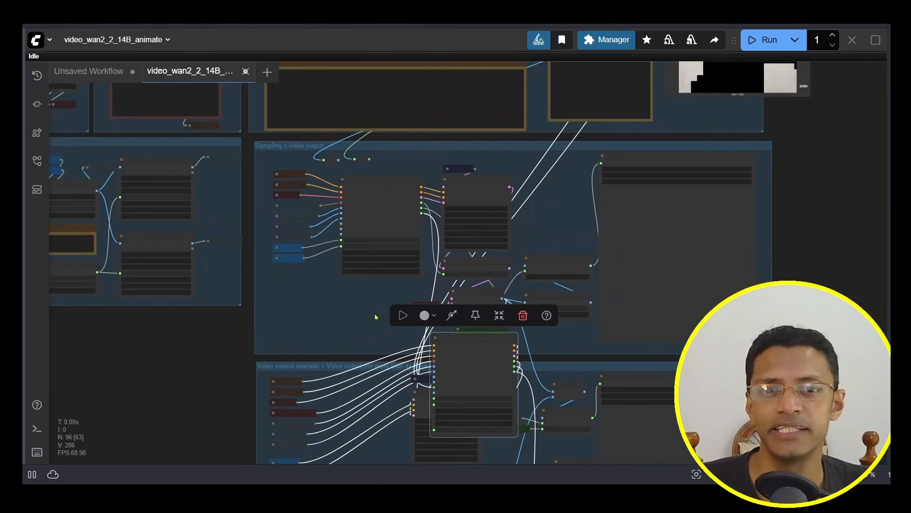
{"action": "scroll", "coordinate": [447, 218], "scroll_direction": "up", "scroll_amount": 10}
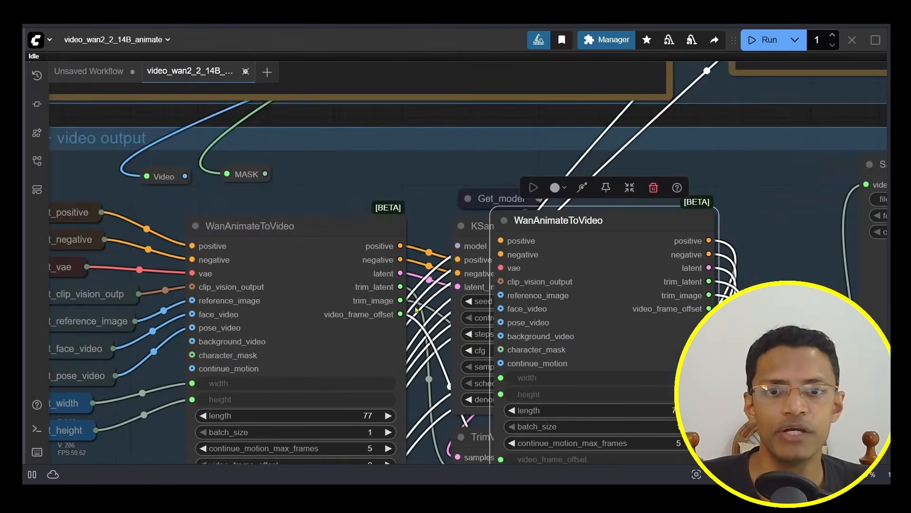
{"action": "scroll", "coordinate": [417, 264], "scroll_direction": "down", "scroll_amount": 2}
{"action": "left_click_drag", "start_coordinate": [416, 264], "coordinate": [395, 222]}
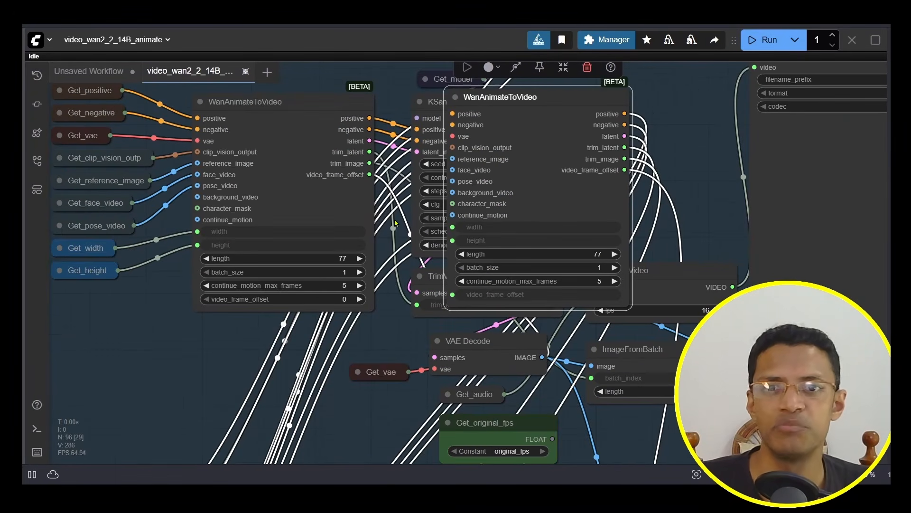
{"action": "left_click_drag", "start_coordinate": [369, 264], "coordinate": [409, 211]}
{"action": "left_click_drag", "start_coordinate": [574, 81], "coordinate": [566, 307]}
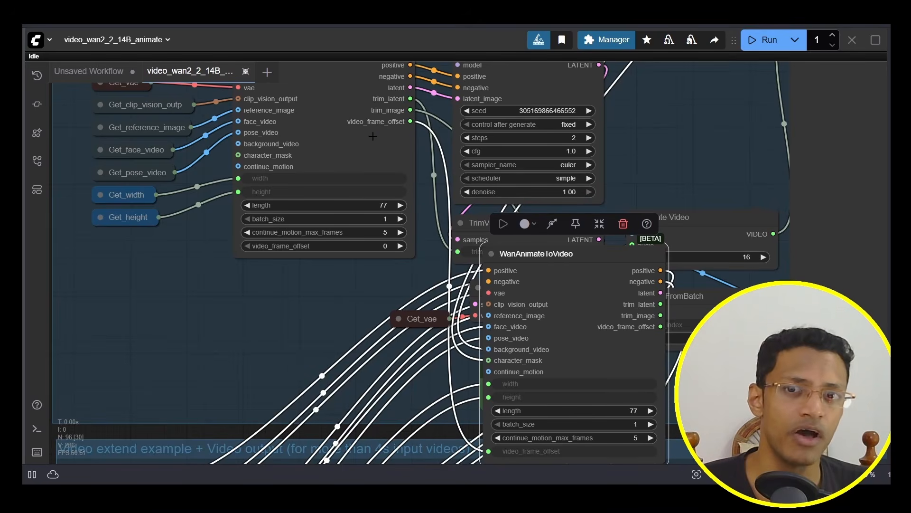
{"action": "left_click_drag", "start_coordinate": [528, 253], "coordinate": [397, 312]}
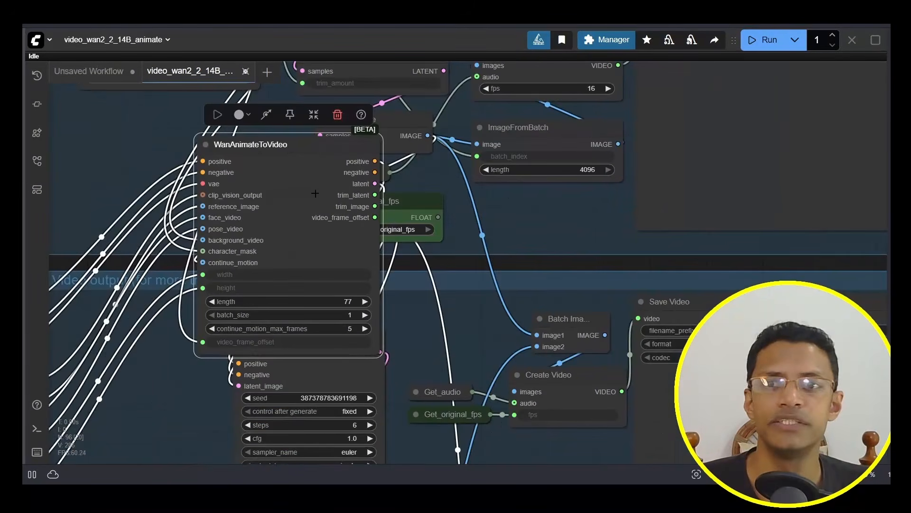
Move the extend group's WanAnimateToVideo node and the sampling group's VAE Decode node side by side outside the groups to trace the continue_motion link
{"action": "left_click_drag", "start_coordinate": [240, 138], "coordinate": [609, 207]}
{"action": "left_click_drag", "start_coordinate": [414, 138], "coordinate": [301, 263]}
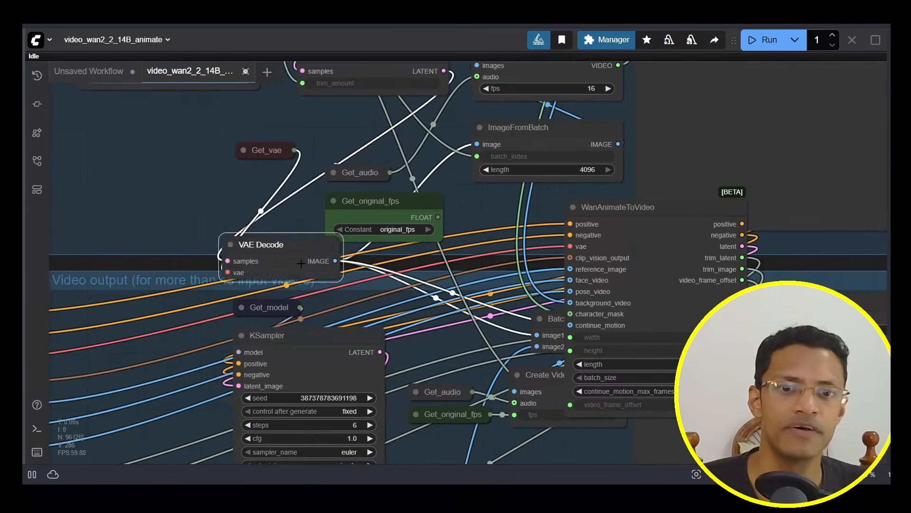
{"action": "scroll", "coordinate": [652, 238], "scroll_direction": "down", "scroll_amount": 6}
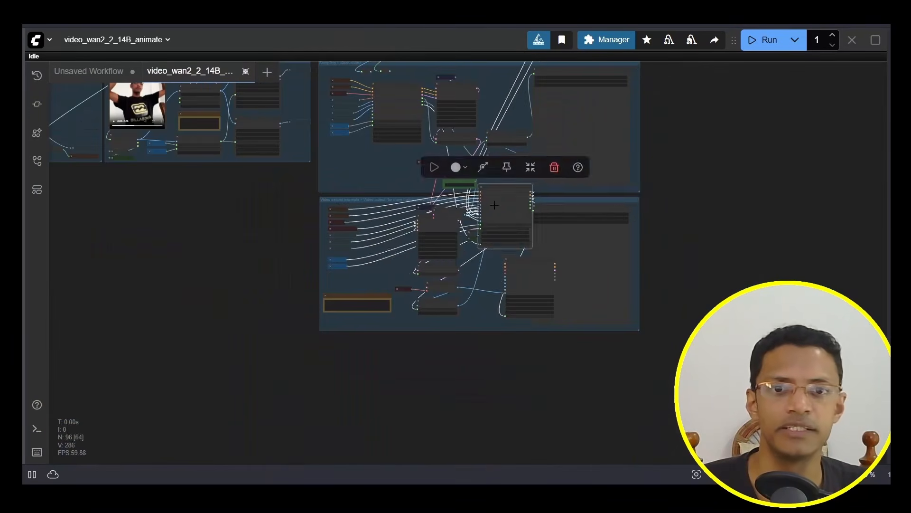
{"action": "left_click_drag", "start_coordinate": [799, 290], "coordinate": [557, 330]}
{"action": "scroll", "coordinate": [556, 330], "scroll_direction": "up", "scroll_amount": 6}
{"action": "left_click_drag", "start_coordinate": [549, 271], "coordinate": [513, 313]}
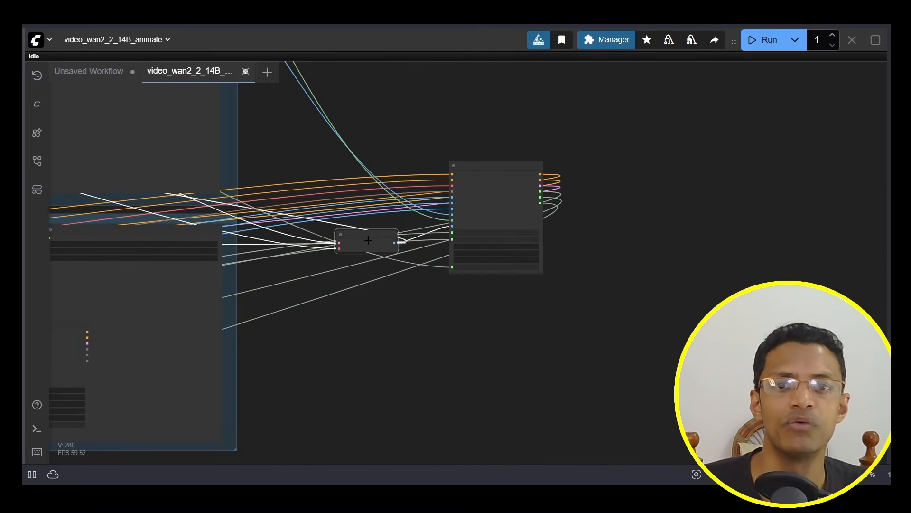
{"action": "scroll", "coordinate": [400, 238], "scroll_direction": "up", "scroll_amount": 4}
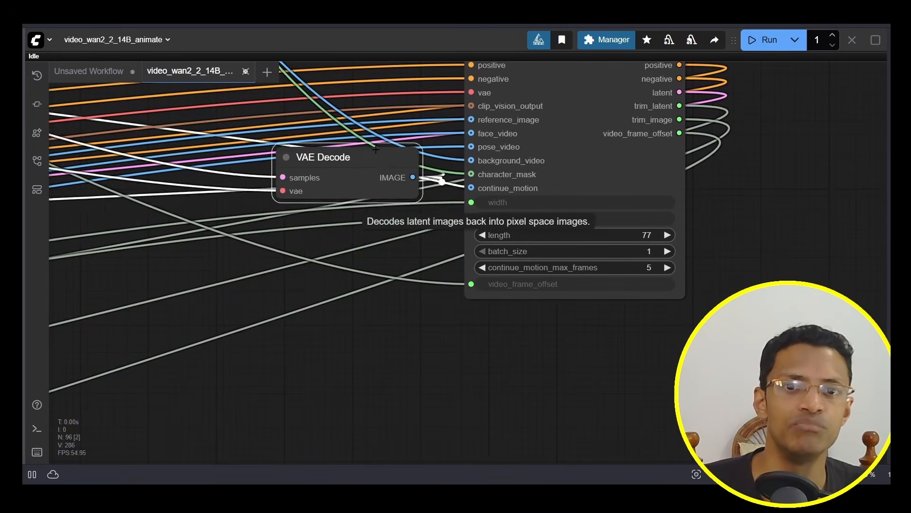
{"action": "left_click_drag", "start_coordinate": [375, 149], "coordinate": [368, 411]}
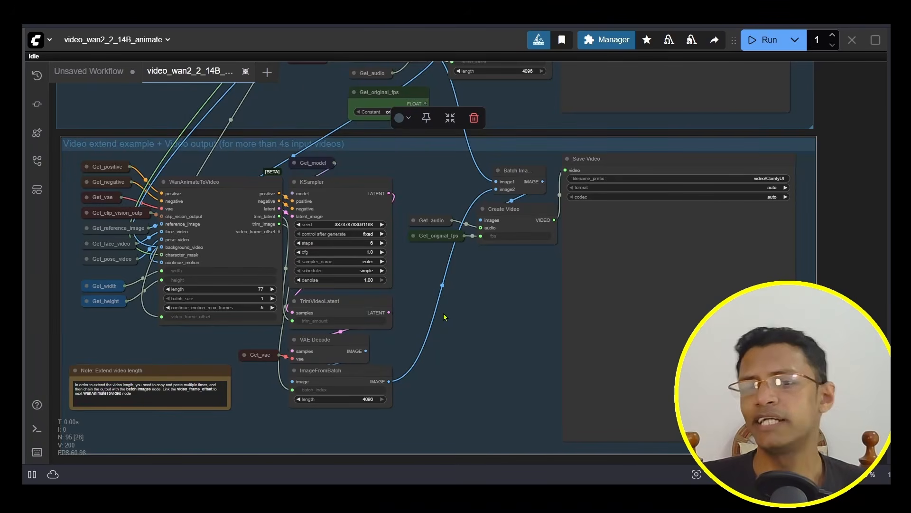
Examine the continue motion settings of the extend group's WanAnimateToVideo node and the Save Video nodes of the sampling and video extend groups
{"action": "scroll", "coordinate": [135, 293], "scroll_direction": "up", "scroll_amount": 5}
{"action": "scroll", "coordinate": [140, 295], "scroll_direction": "up", "scroll_amount": 3}
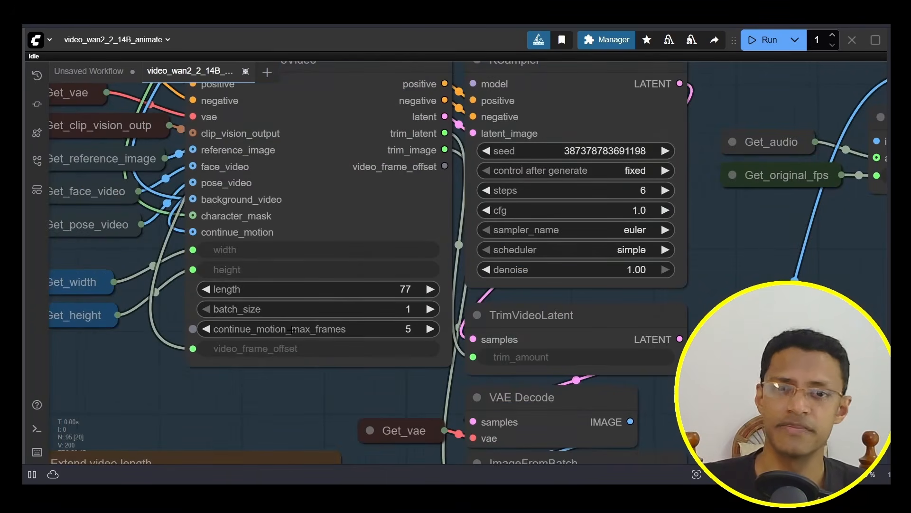
{"action": "scroll", "coordinate": [291, 329], "scroll_direction": "down", "scroll_amount": 5}
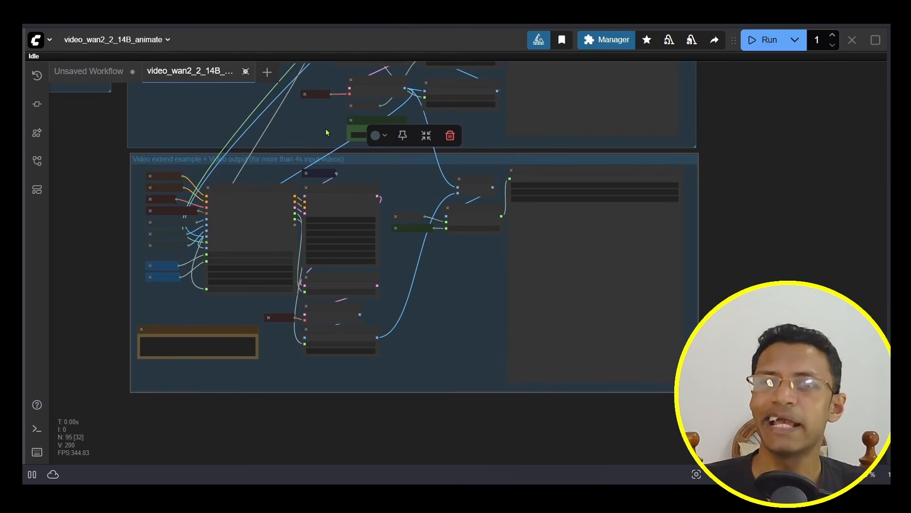
{"action": "scroll", "coordinate": [323, 134], "scroll_direction": "down", "scroll_amount": 4}
{"action": "left_click_drag", "start_coordinate": [323, 134], "coordinate": [259, 313]}
{"action": "scroll", "coordinate": [339, 222], "scroll_direction": "up", "scroll_amount": 5}
{"action": "left_click_drag", "start_coordinate": [340, 222], "coordinate": [394, 182]}
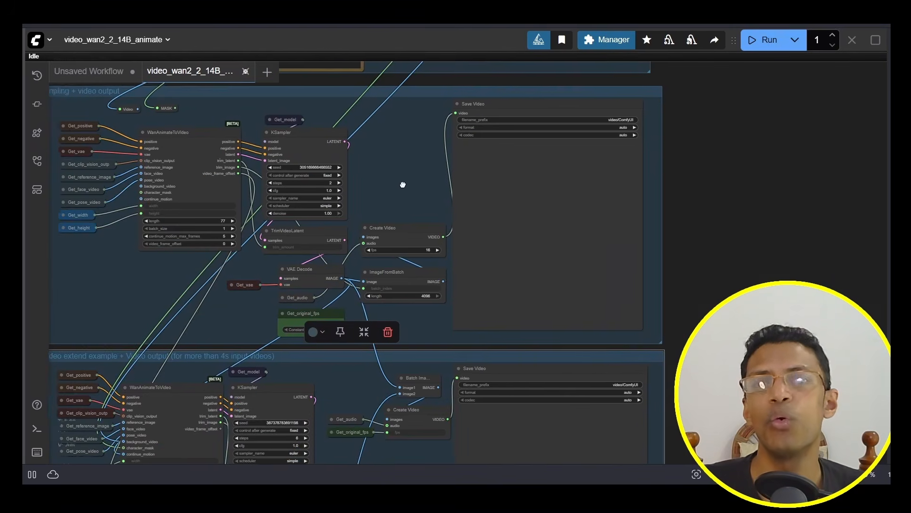
{"action": "left_click", "coordinate": [561, 207]}
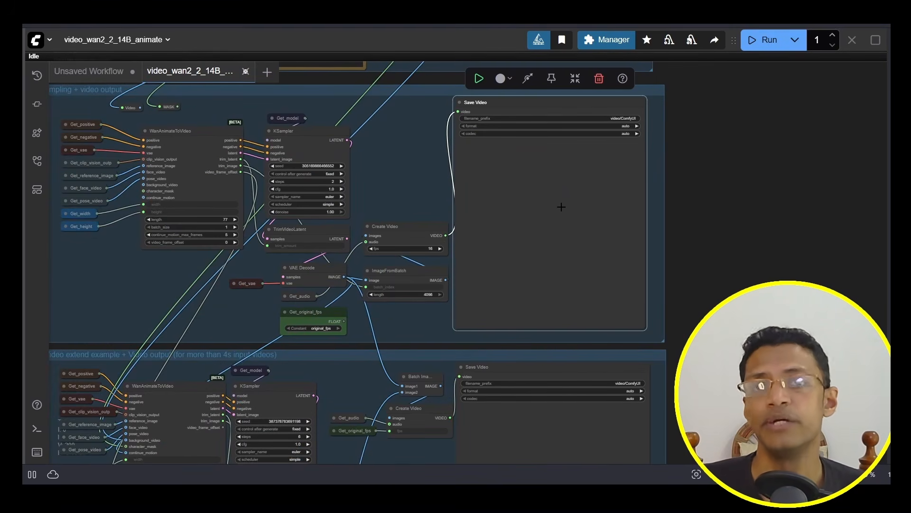
{"action": "scroll", "coordinate": [504, 279], "scroll_direction": "down", "scroll_amount": 5}
{"action": "left_click", "coordinate": [525, 292]}
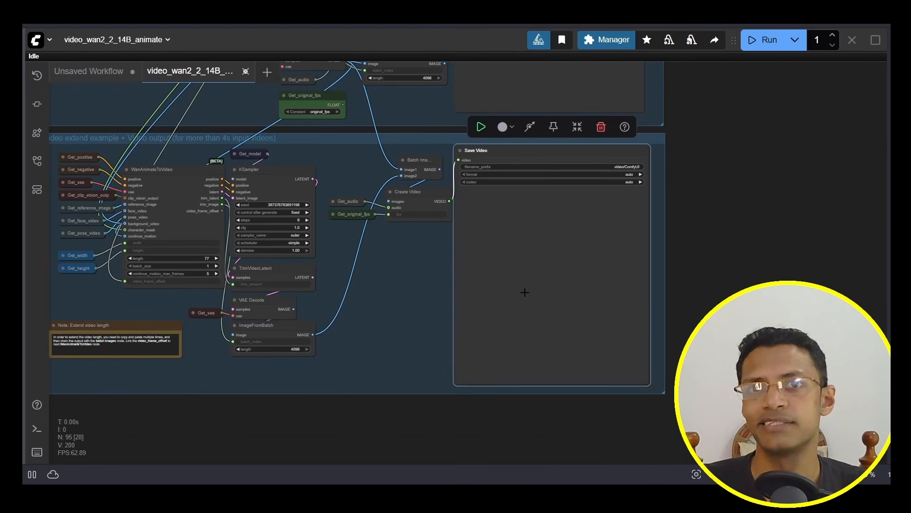
Review the length of the source video input_video2_00001.mp4 in the Load Video node and the sampling and video extend groups that process it
{"action": "scroll", "coordinate": [525, 279], "scroll_direction": "down", "scroll_amount": 3}
{"action": "left_click_drag", "start_coordinate": [279, 164], "coordinate": [545, 287]}
{"action": "scroll", "coordinate": [210, 165], "scroll_direction": "up", "scroll_amount": 6}
{"action": "left_click_drag", "start_coordinate": [209, 164], "coordinate": [477, 352]}
{"action": "scroll", "coordinate": [540, 289], "scroll_direction": "up", "scroll_amount": 5}
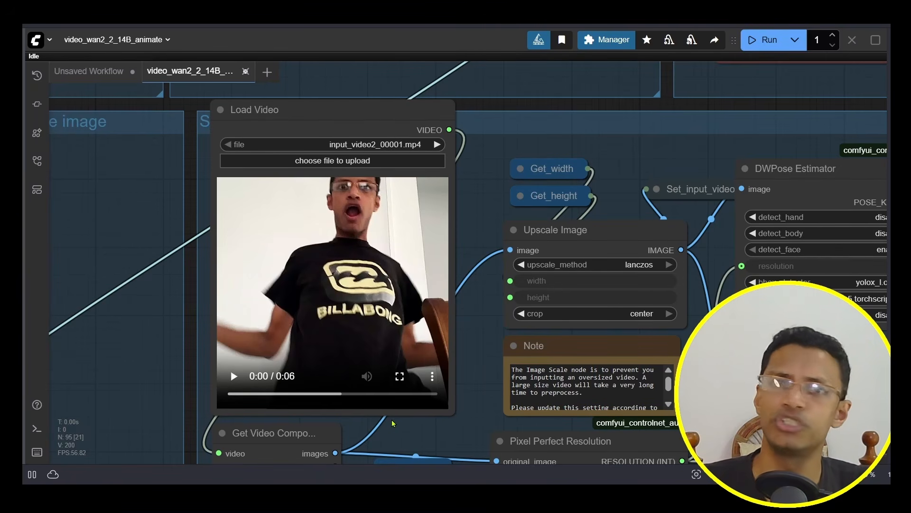
{"action": "scroll", "coordinate": [470, 228], "scroll_direction": "down", "scroll_amount": 7}
{"action": "left_click_drag", "start_coordinate": [778, 307], "coordinate": [277, 220]}
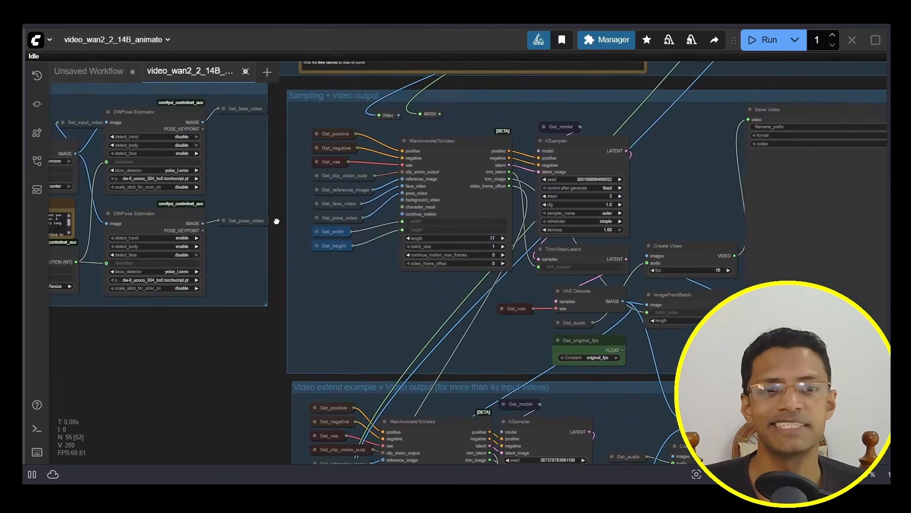
{"action": "left_click_drag", "start_coordinate": [485, 298], "coordinate": [363, 79]}
{"action": "scroll", "coordinate": [497, 309], "scroll_direction": "up", "scroll_amount": 6}
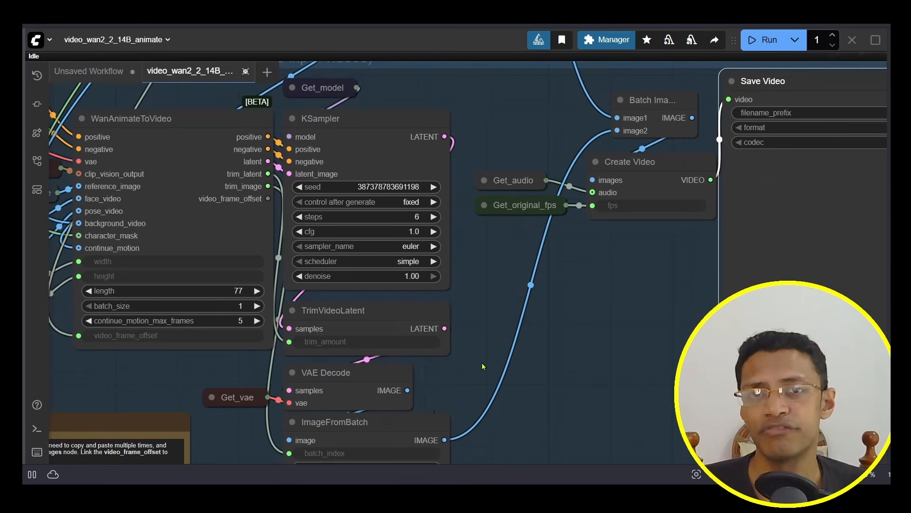
{"action": "scroll", "coordinate": [484, 366], "scroll_direction": "down", "scroll_amount": 3}
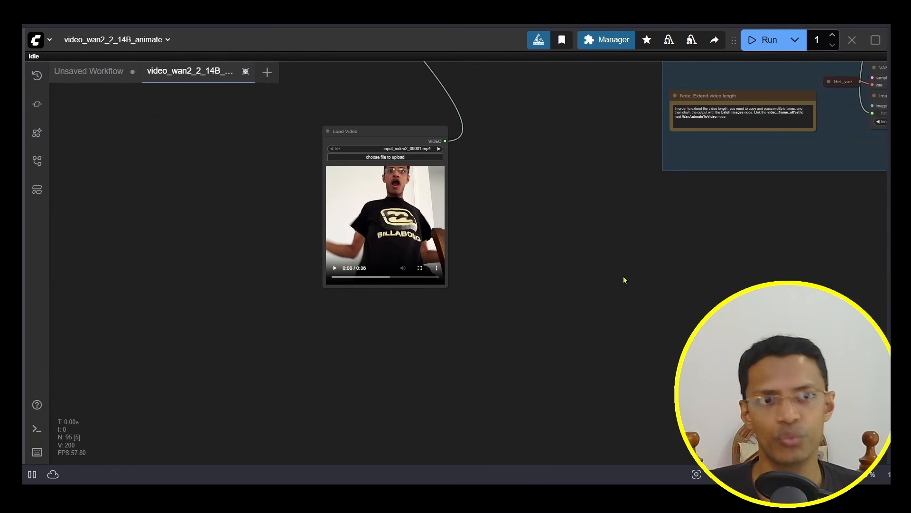
{"action": "scroll", "coordinate": [625, 280], "scroll_direction": "down", "scroll_amount": 3}
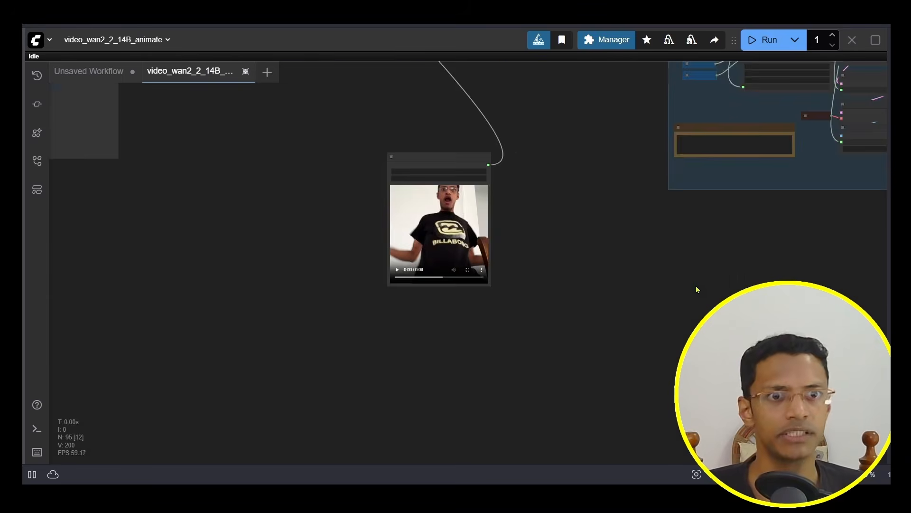
Play the extended character replacement result ComfyUI_00009_.mp4 in the Load Video node
{"action": "left_click_drag", "start_coordinate": [698, 289], "coordinate": [313, 440]}
{"action": "left_click_drag", "start_coordinate": [459, 269], "coordinate": [462, 271]}
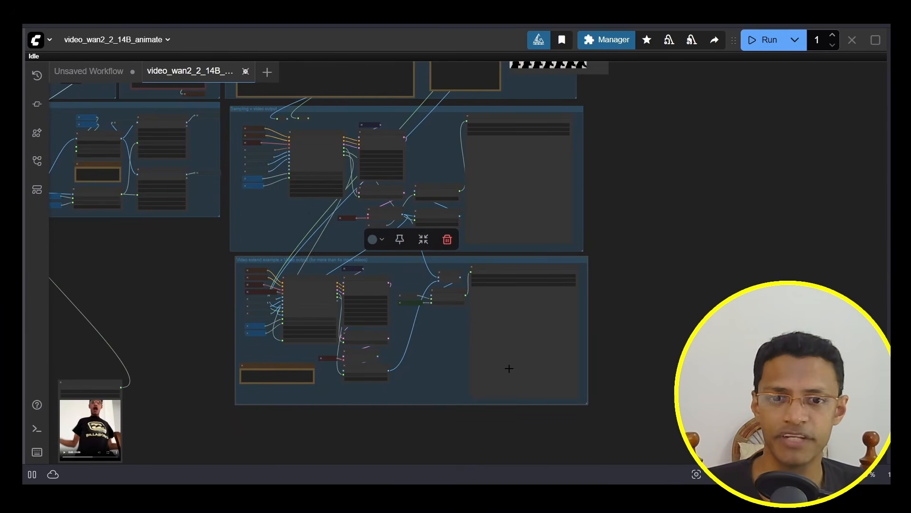
{"action": "left_click_drag", "start_coordinate": [228, 435], "coordinate": [379, 400]}
{"action": "scroll", "coordinate": [285, 405], "scroll_direction": "up", "scroll_amount": 9}
{"action": "left_click_drag", "start_coordinate": [285, 405], "coordinate": [396, 292]}
{"action": "scroll", "coordinate": [396, 292], "scroll_direction": "up", "scroll_amount": 4}
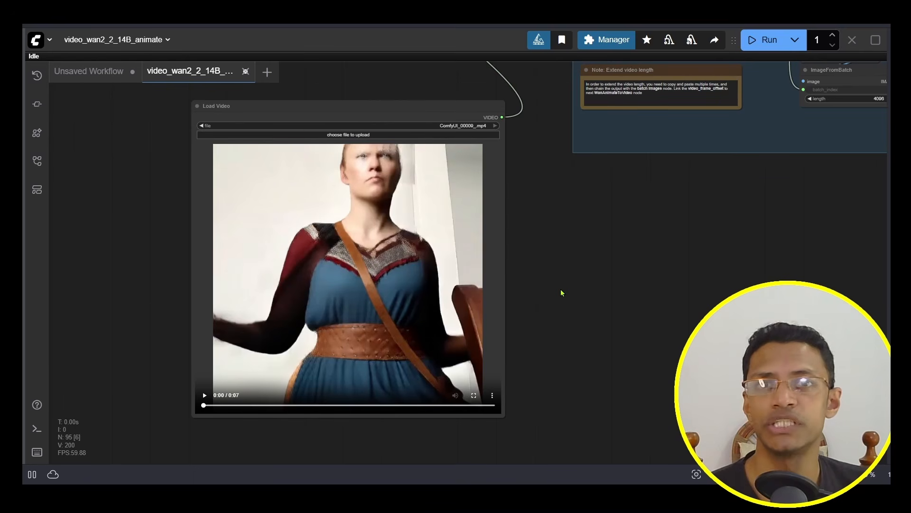
{"action": "scroll", "coordinate": [604, 376], "scroll_direction": "up", "scroll_amount": 2}
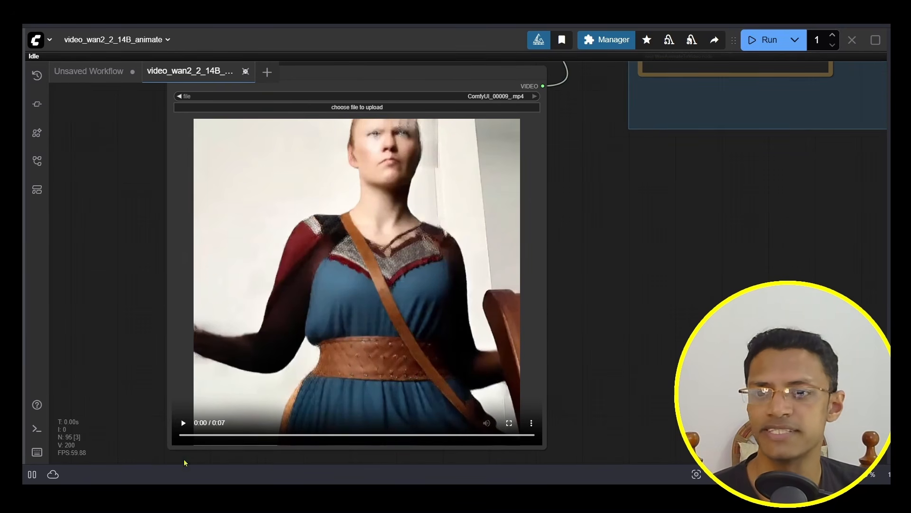
{"action": "left_click", "coordinate": [183, 422]}
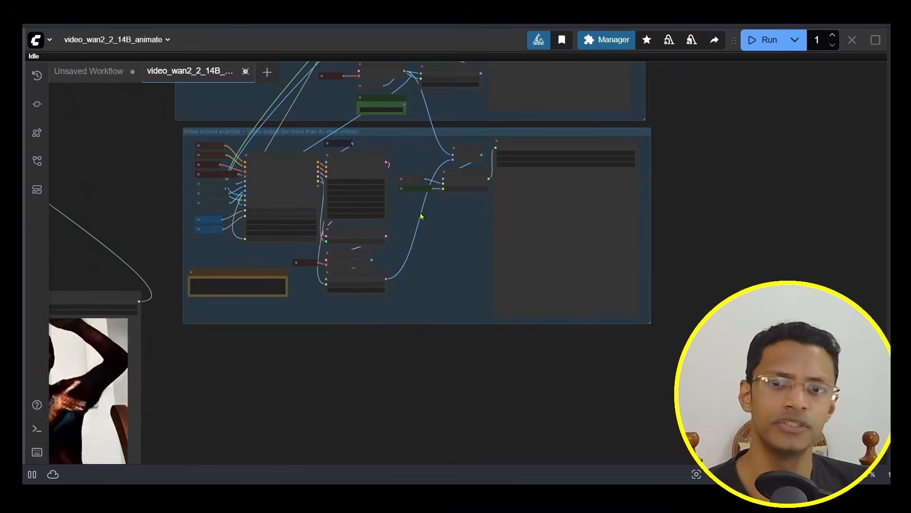
Compare the background_video and character_mask inputs of the WanAnimateToVideo nodes in the sampling and video extend groups
{"action": "left_click_drag", "start_coordinate": [422, 212], "coordinate": [429, 336]}
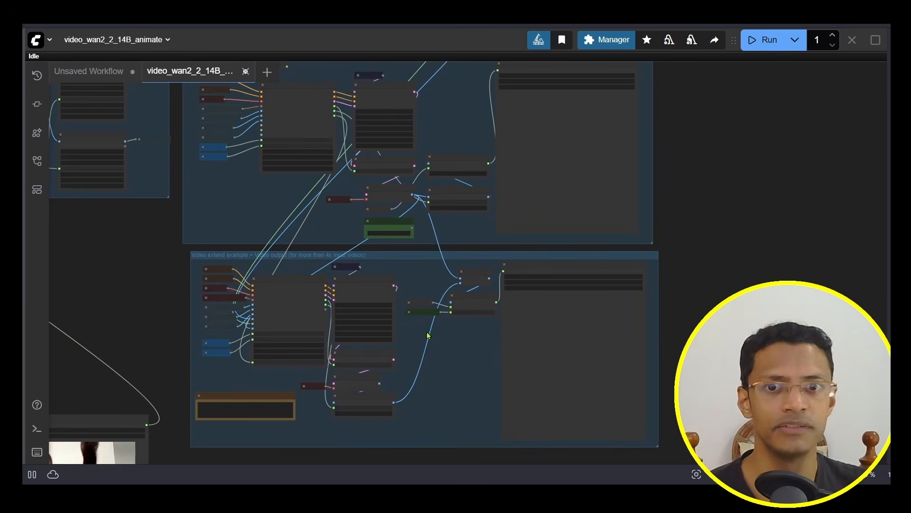
{"action": "left_click_drag", "start_coordinate": [440, 123], "coordinate": [440, 185]}
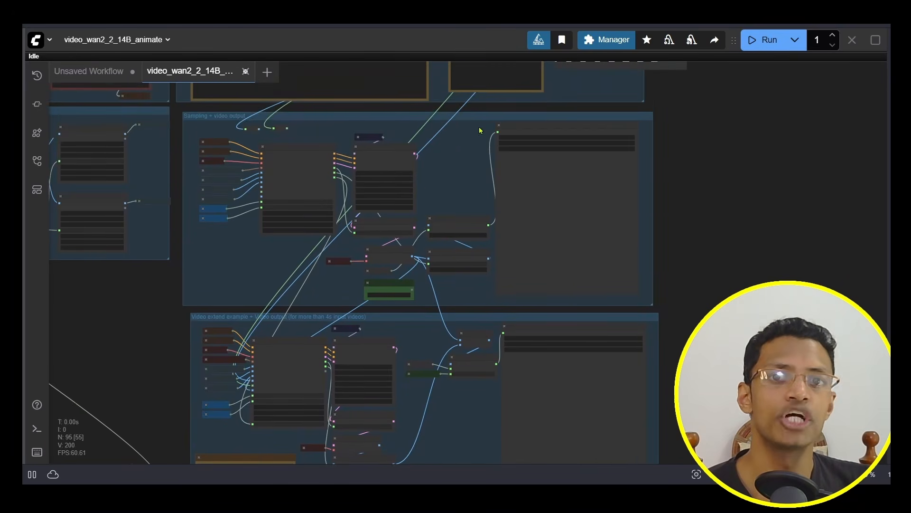
{"action": "left_click_drag", "start_coordinate": [479, 130], "coordinate": [425, 271]}
{"action": "scroll", "coordinate": [385, 206], "scroll_direction": "up", "scroll_amount": 12}
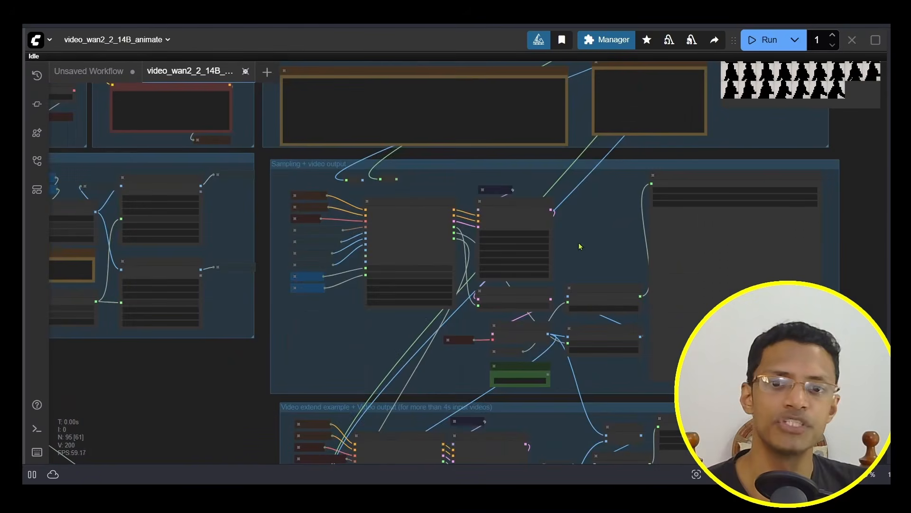
{"action": "scroll", "coordinate": [321, 338], "scroll_direction": "up", "scroll_amount": 10}
{"action": "scroll", "coordinate": [312, 272], "scroll_direction": "up", "scroll_amount": 3}
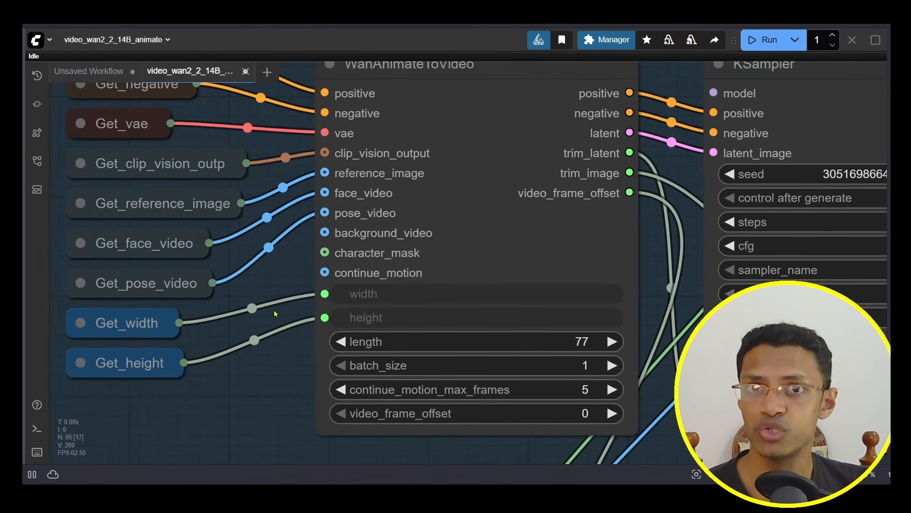
{"action": "scroll", "coordinate": [274, 309], "scroll_direction": "down", "scroll_amount": 4}
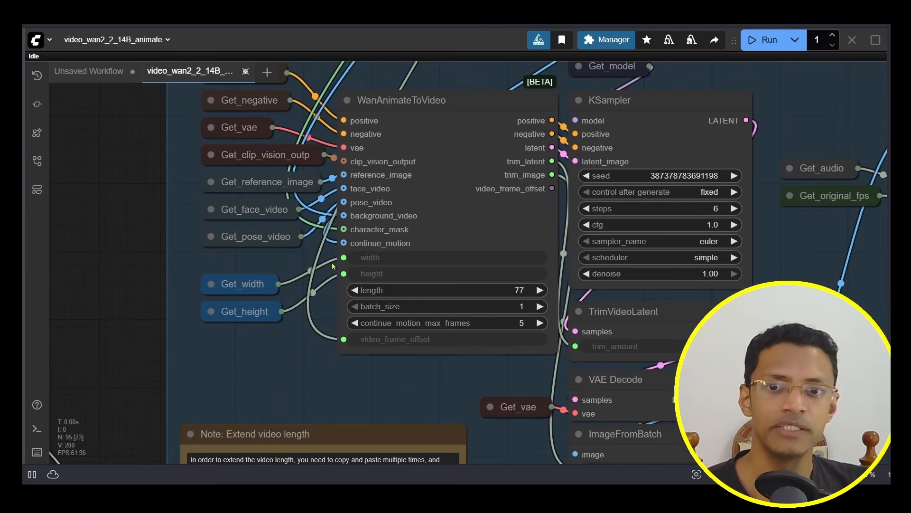
{"action": "scroll", "coordinate": [334, 266], "scroll_direction": "up", "scroll_amount": 2}
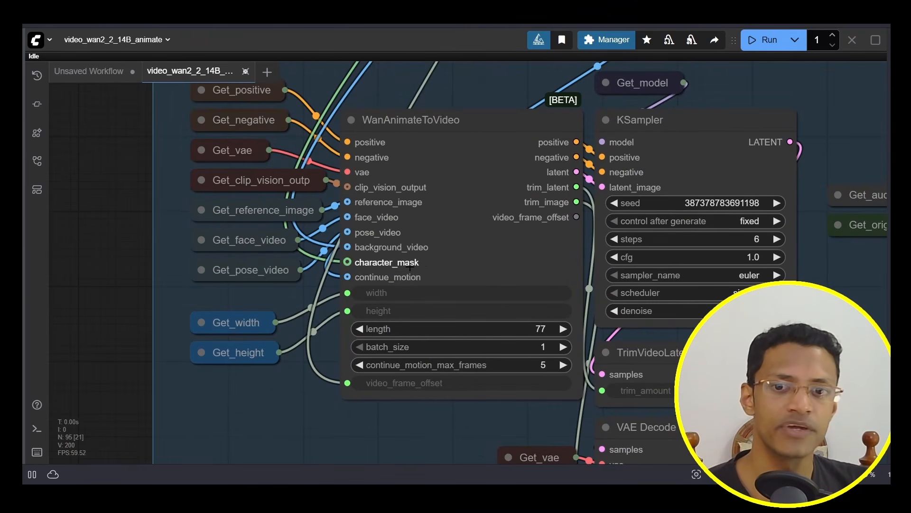
{"action": "scroll", "coordinate": [420, 262], "scroll_direction": "up", "scroll_amount": 4}
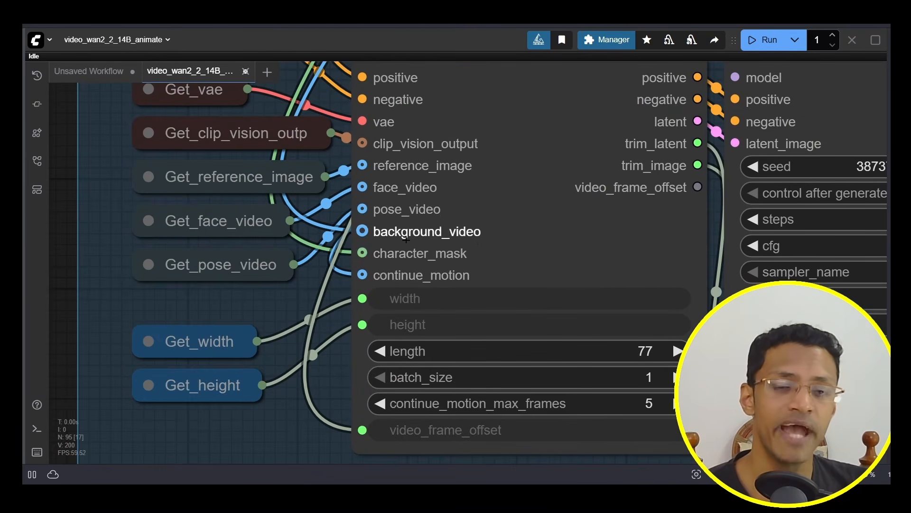
{"action": "scroll", "coordinate": [458, 241], "scroll_direction": "down", "scroll_amount": 5}
{"action": "left_click", "coordinate": [515, 209]}
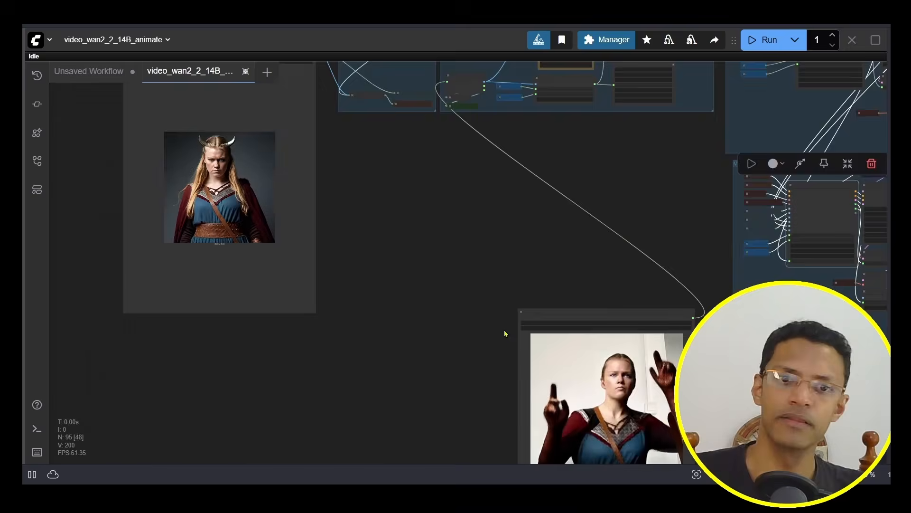
Play the extended pose transfer result ComfyUI_00011_.mp4 in the Load Video node
{"action": "left_click_drag", "start_coordinate": [505, 334], "coordinate": [261, 204]}
{"action": "scroll", "coordinate": [308, 155], "scroll_direction": "up", "scroll_amount": 8}
{"action": "left_click_drag", "start_coordinate": [695, 388], "coordinate": [681, 213]}
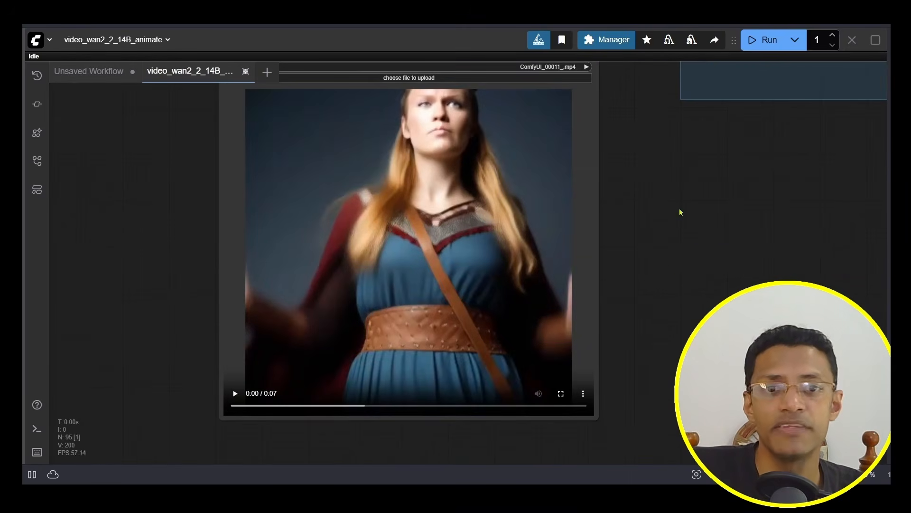
{"action": "scroll", "coordinate": [653, 238], "scroll_direction": "down", "scroll_amount": 3}
{"action": "left_click_drag", "start_coordinate": [653, 245], "coordinate": [600, 279]}
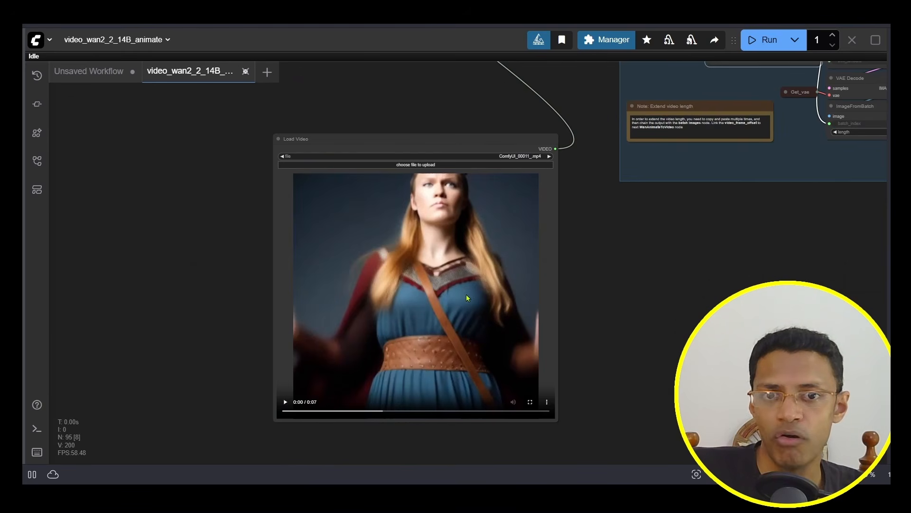
{"action": "left_click", "coordinate": [285, 402]}
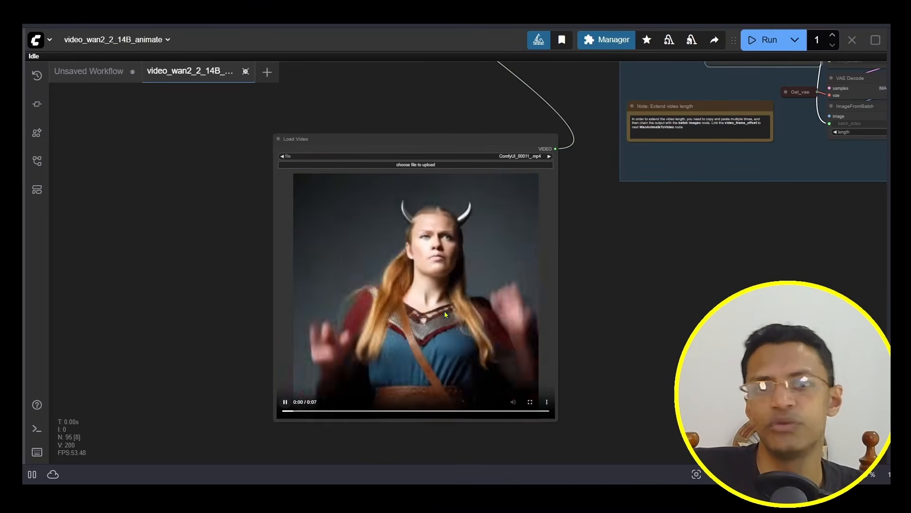
Inspect the playing pose transfer result up close, and survey the layout of the whole workflow
{"action": "scroll", "coordinate": [587, 288], "scroll_direction": "up", "scroll_amount": 4}
{"action": "left_click_drag", "start_coordinate": [588, 288], "coordinate": [645, 271]}
{"action": "scroll", "coordinate": [627, 245], "scroll_direction": "down", "scroll_amount": 2}
{"action": "scroll", "coordinate": [681, 245], "scroll_direction": "down", "scroll_amount": 1}
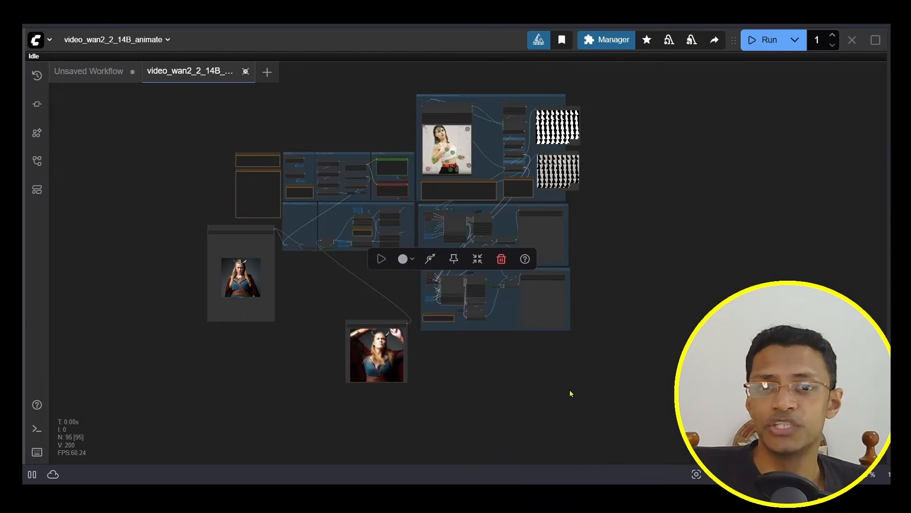
{"action": "left_click_drag", "start_coordinate": [628, 291], "coordinate": [596, 346]}
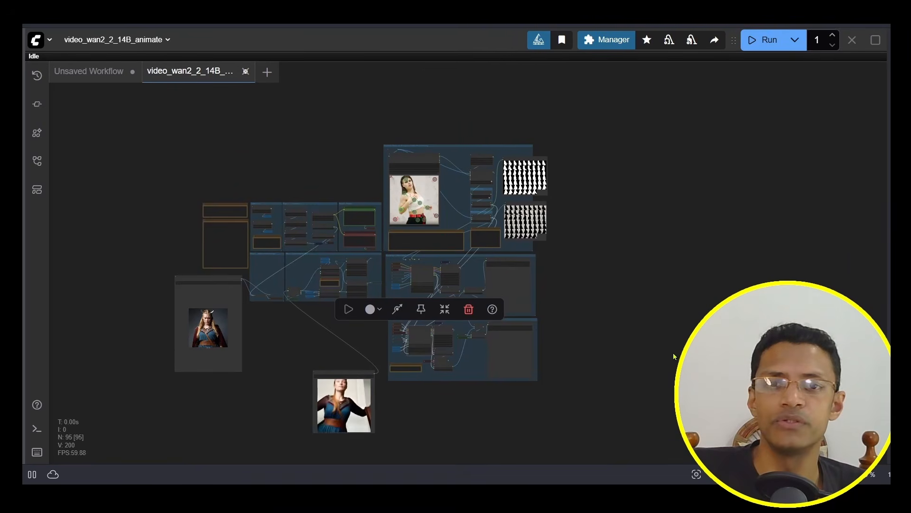
{"action": "left_click", "coordinate": [581, 342]}
{"action": "left_click_drag", "start_coordinate": [573, 341], "coordinate": [578, 338]}
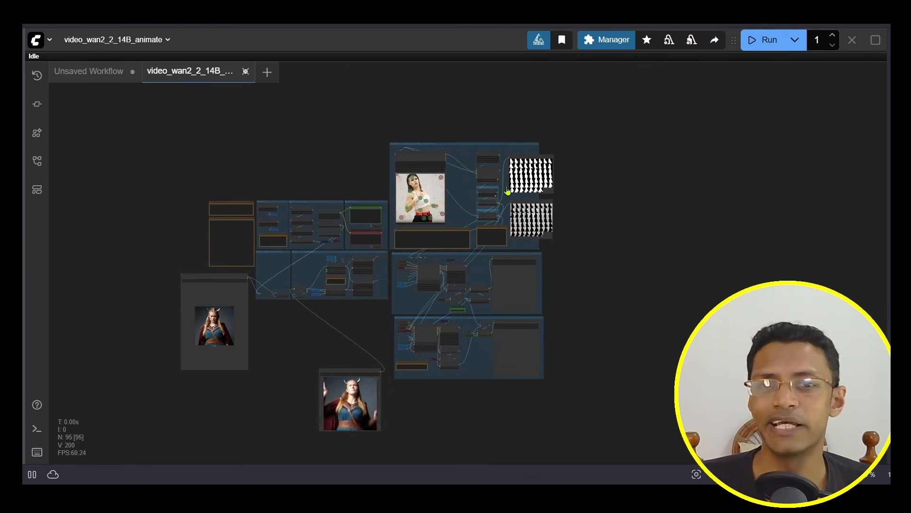
Review the character mask, Step 2 - Prompt and load models groups of the workflow
{"action": "left_click", "coordinate": [474, 143]}
{"action": "scroll", "coordinate": [471, 144], "scroll_direction": "up", "scroll_amount": 8}
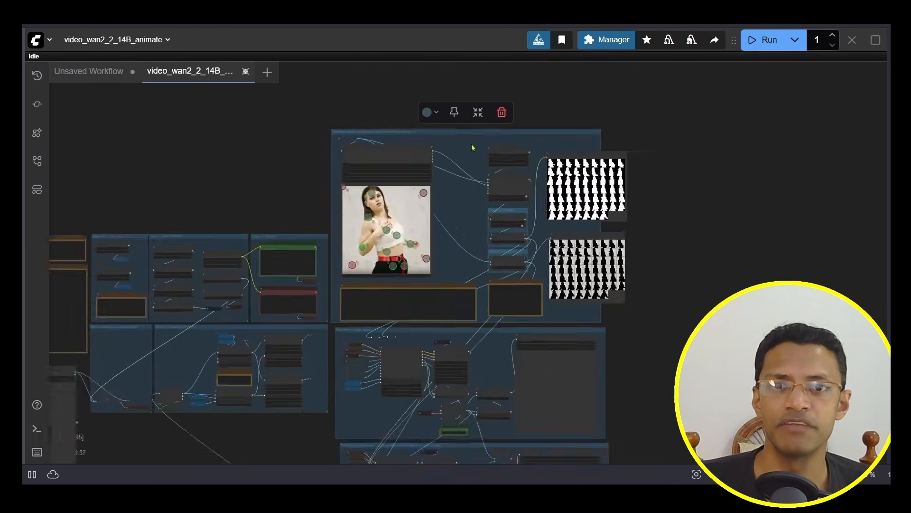
{"action": "left_click", "coordinate": [163, 282]}
{"action": "key", "text": "period"}
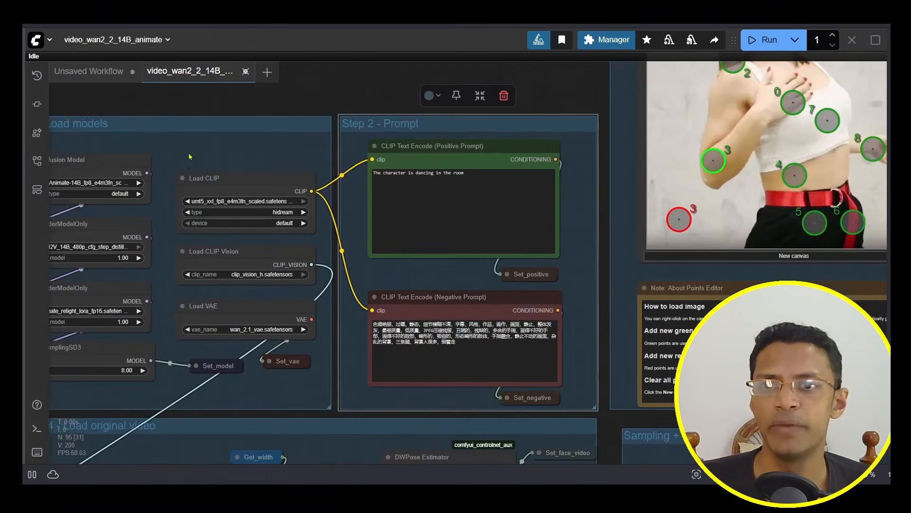
{"action": "left_click", "coordinate": [189, 152]}
{"action": "key", "text": "period"}
Add four green points to the Points Editor image, in the background between the woman's face and her outstretched hand
{"action": "left_click", "coordinate": [526, 133]}
{"action": "key", "text": "period"}
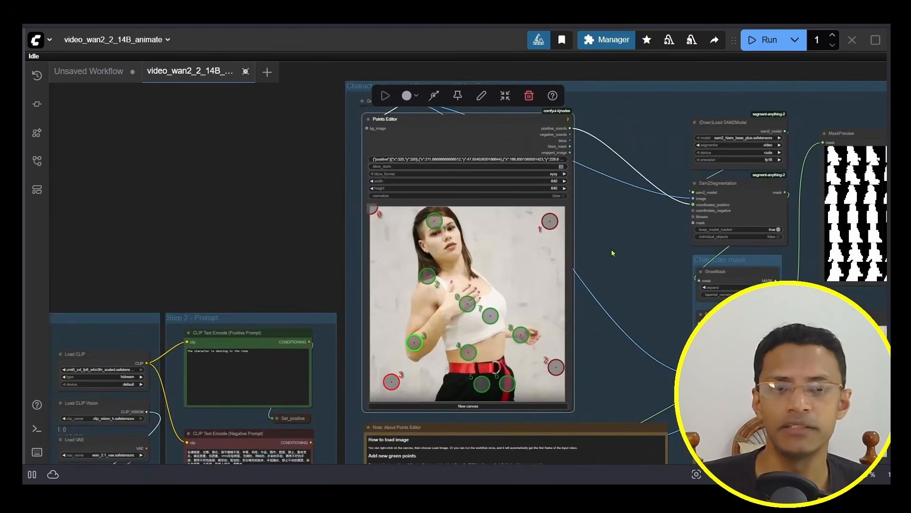
{"action": "left_click", "coordinate": [523, 281], "text": "shift"}
{"action": "left_click", "coordinate": [516, 298], "text": "shift"}
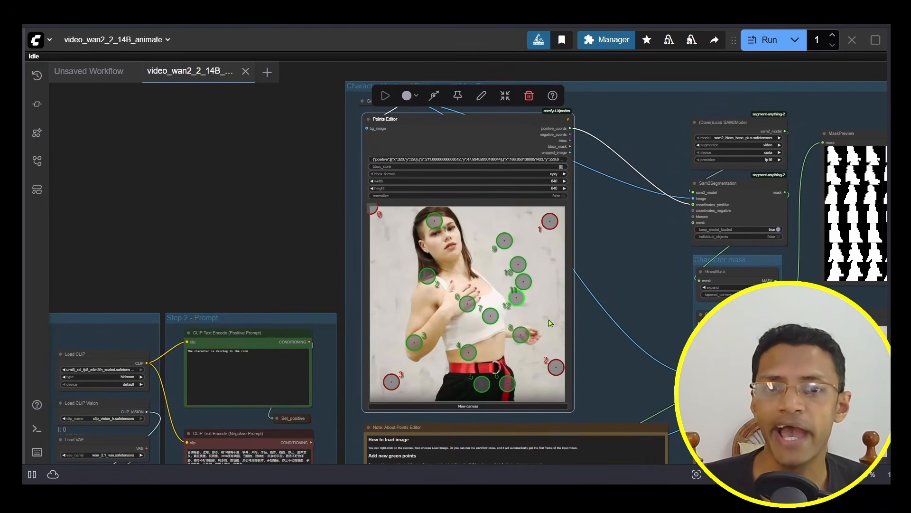
Add four red points down the left edge of the Points Editor image to mark the background as excluded
{"action": "scroll", "coordinate": [570, 298], "scroll_direction": "up", "scroll_amount": 5}
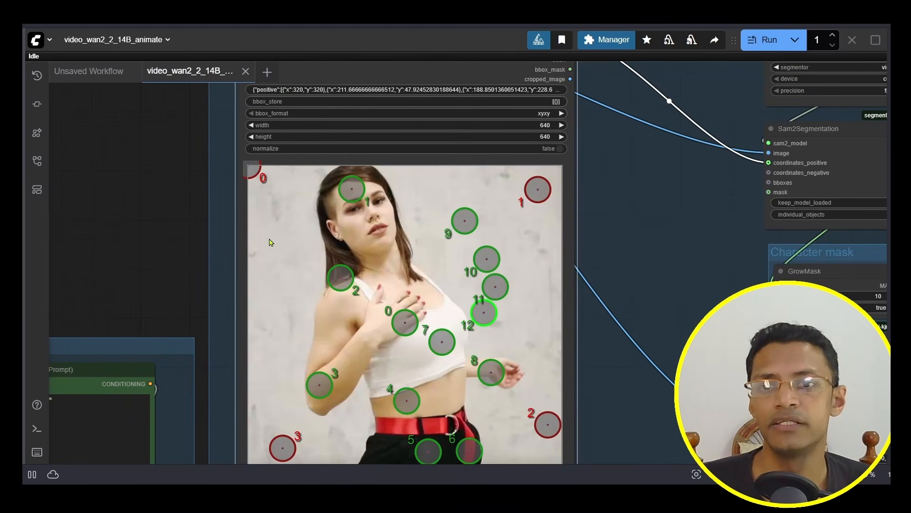
{"action": "right_click", "coordinate": [264, 224], "text": "shift"}
{"action": "right_click", "coordinate": [264, 288], "text": "shift"}
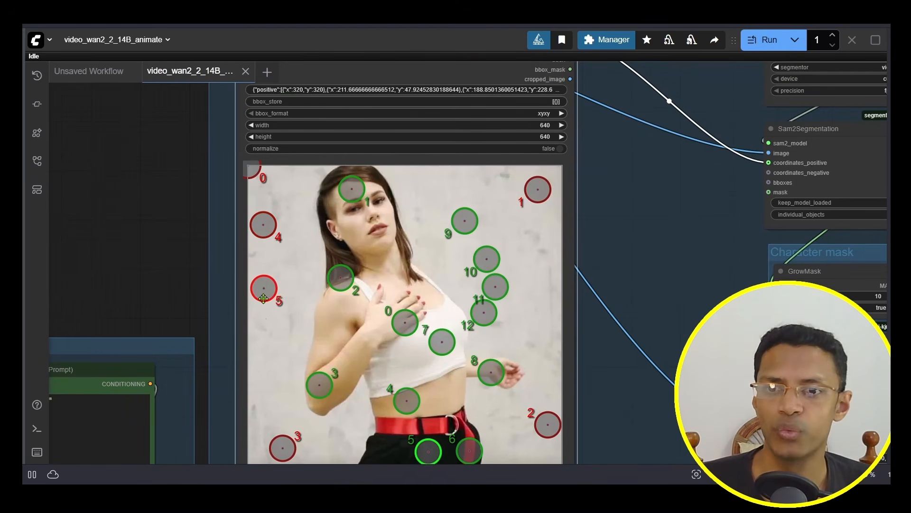
{"action": "right_click", "coordinate": [262, 335], "text": "shift"}
{"action": "right_click", "coordinate": [264, 381], "text": "shift"}
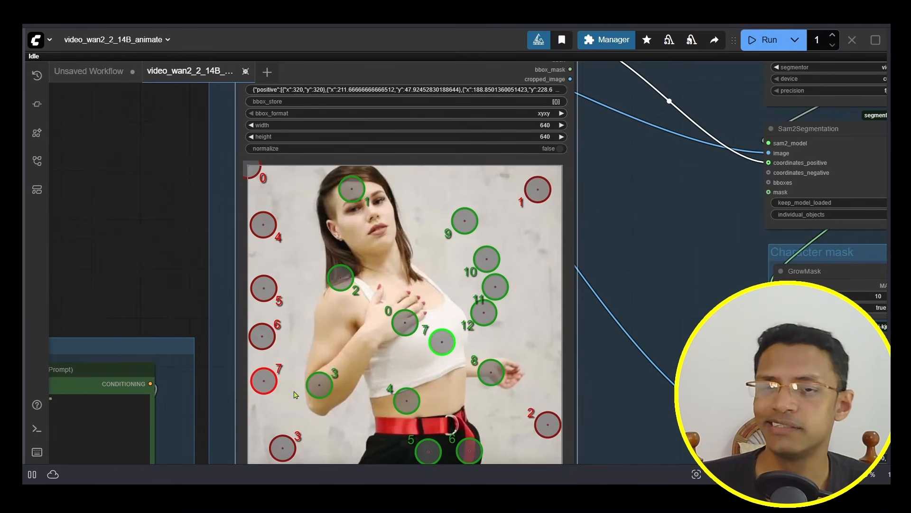
Review the New canvas option of the Points Editor and read the Switch to Move mode note about the Mix and Move modes
{"action": "scroll", "coordinate": [596, 316], "scroll_direction": "down", "scroll_amount": 3}
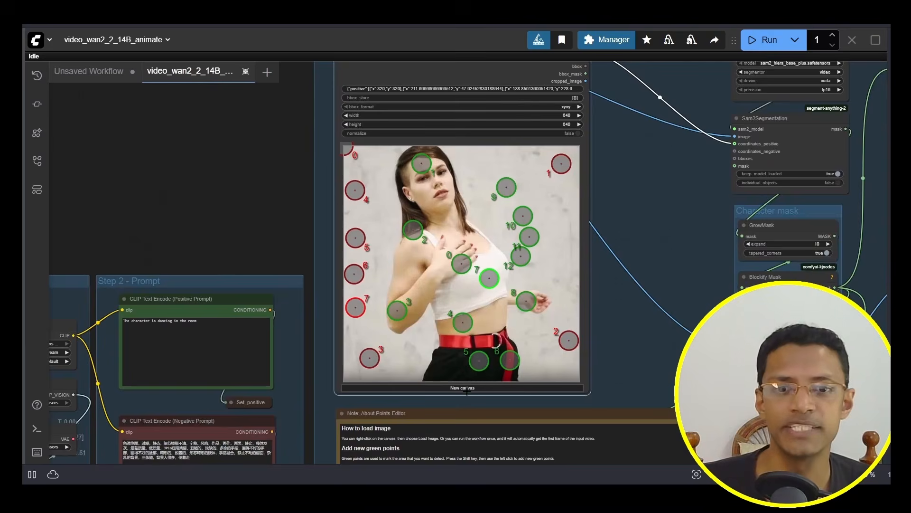
{"action": "scroll", "coordinate": [468, 395], "scroll_direction": "up", "scroll_amount": 5}
{"action": "left_click", "coordinate": [465, 387]}
{"action": "scroll", "coordinate": [653, 393], "scroll_direction": "down", "scroll_amount": 6}
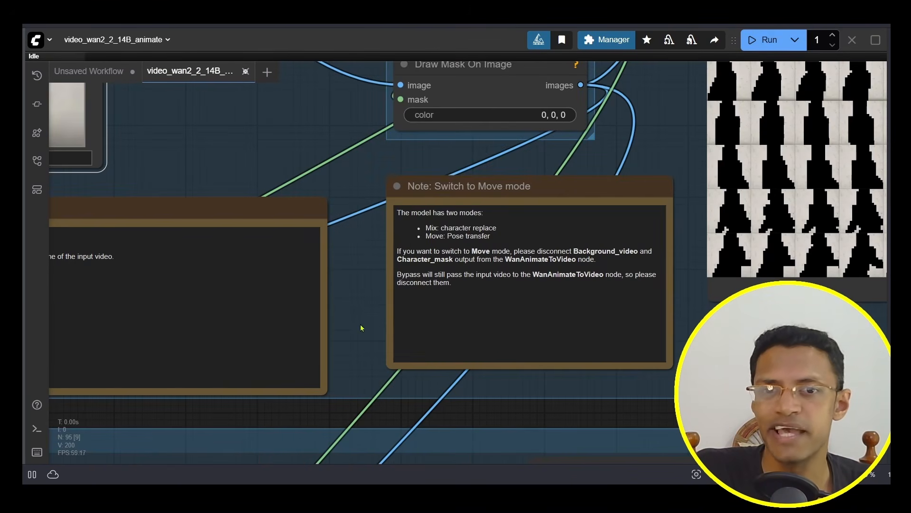
{"action": "scroll", "coordinate": [351, 327], "scroll_direction": "up", "scroll_amount": 1}
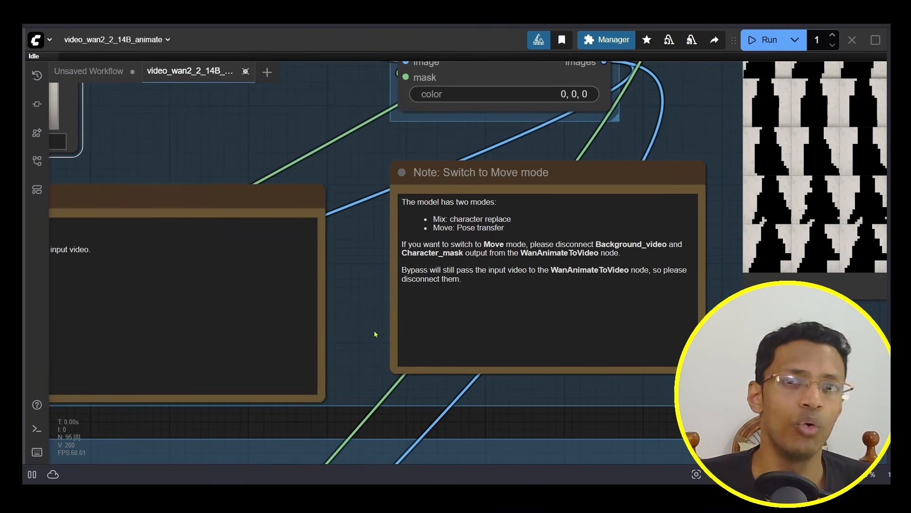
In the sampling group, connect the Video and MASK reroutes to the WanAnimateToVideo node's background_video and character_mask inputs
{"action": "scroll", "coordinate": [379, 332], "scroll_direction": "down", "scroll_amount": 4}
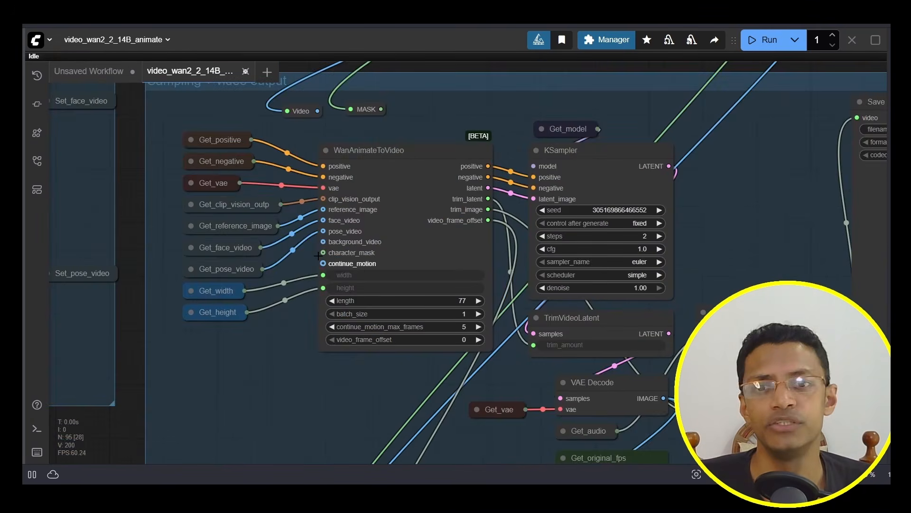
{"action": "scroll", "coordinate": [286, 277], "scroll_direction": "up", "scroll_amount": 7}
{"action": "left_click_drag", "start_coordinate": [285, 275], "coordinate": [310, 398]}
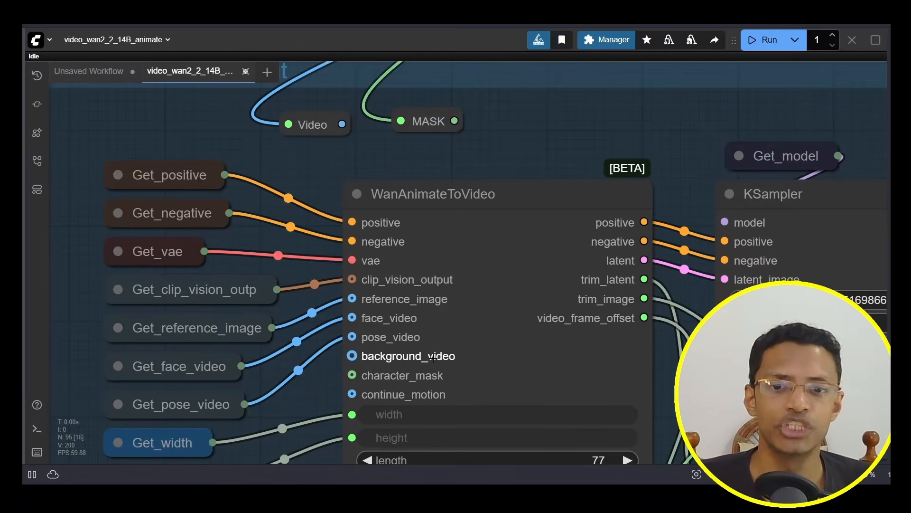
{"action": "scroll", "coordinate": [323, 376], "scroll_direction": "up", "scroll_amount": 2}
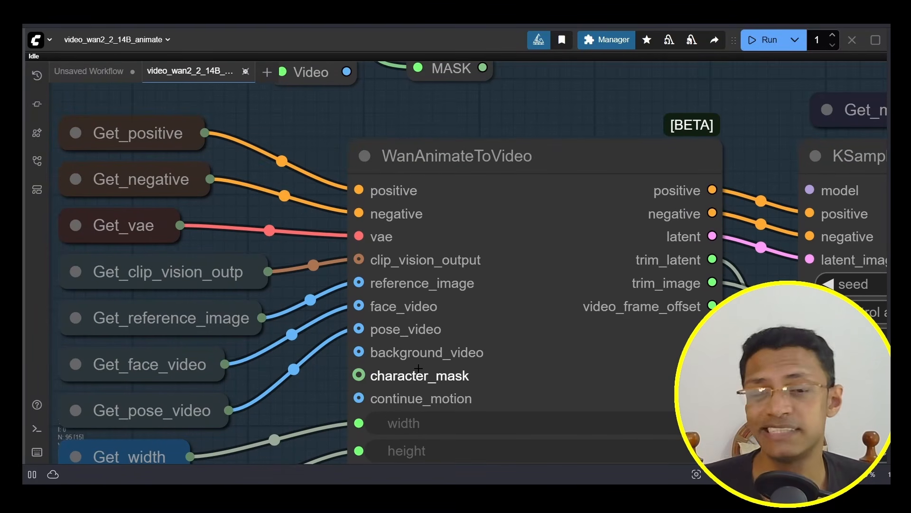
{"action": "scroll", "coordinate": [304, 361], "scroll_direction": "down", "scroll_amount": 3}
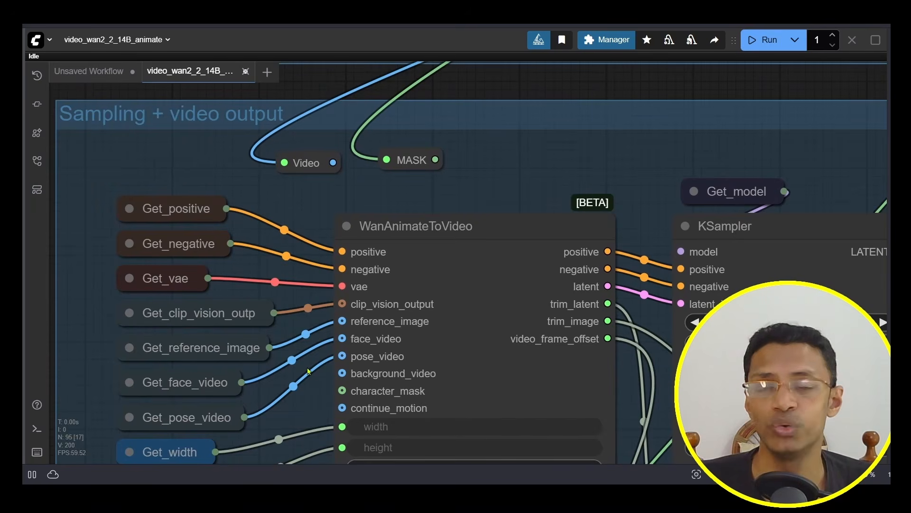
{"action": "scroll", "coordinate": [302, 367], "scroll_direction": "down", "scroll_amount": 2}
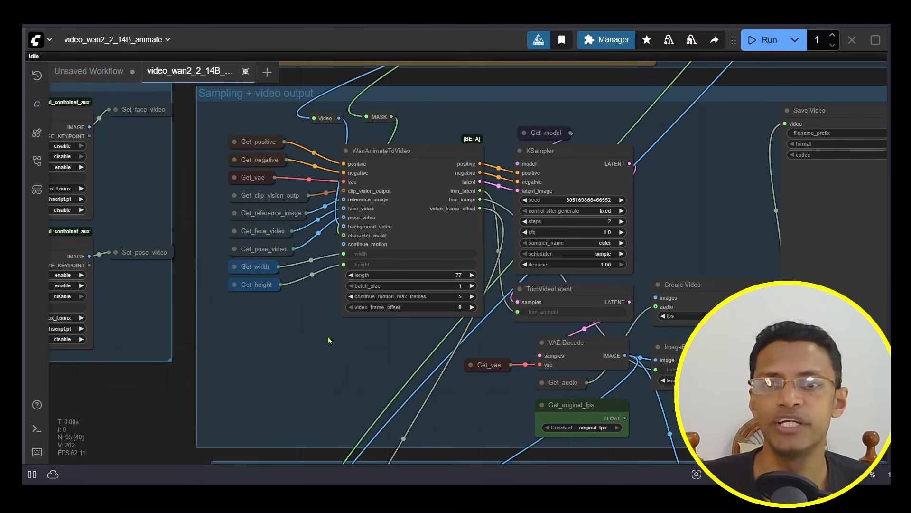
Trace the links from the sampling group's WanAnimateToVideo node and examine the inputs of the extend group's WanAnimateToVideo node
{"action": "left_click", "coordinate": [407, 157]}
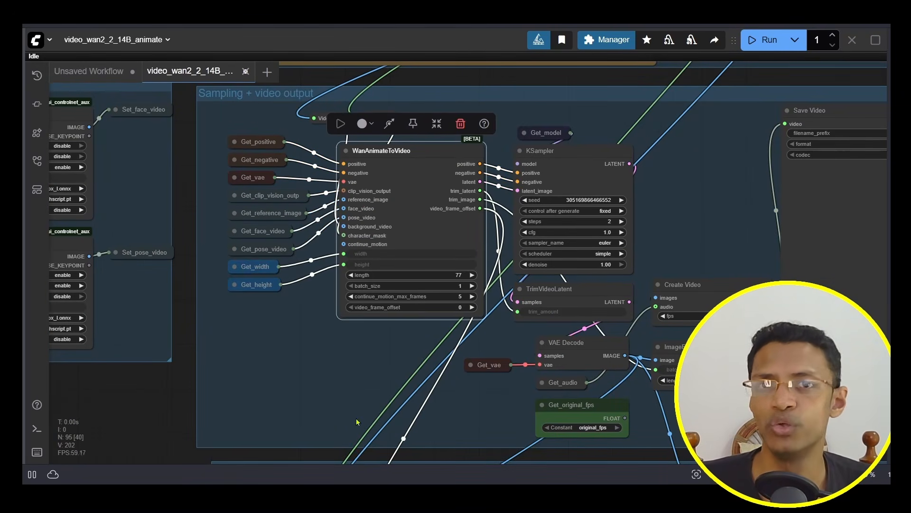
{"action": "left_click_drag", "start_coordinate": [355, 409], "coordinate": [363, 35]}
{"action": "scroll", "coordinate": [347, 380], "scroll_direction": "up", "scroll_amount": 3}
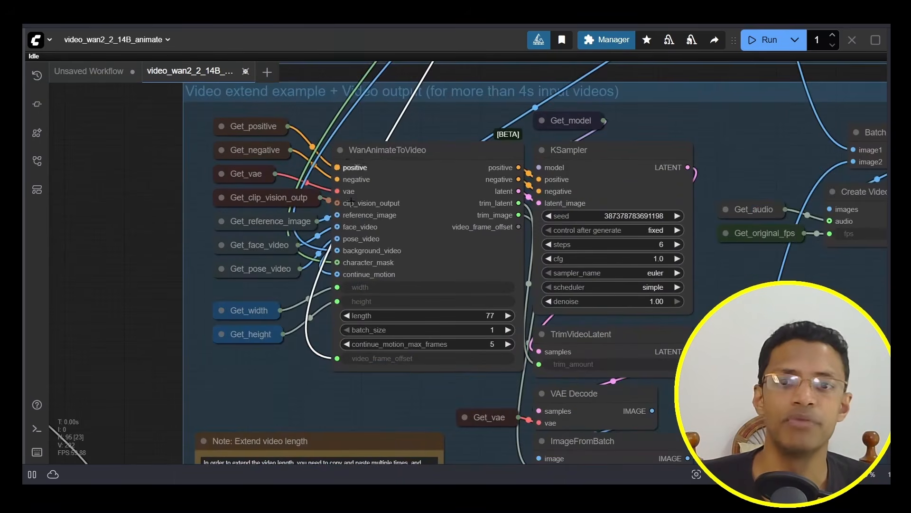
{"action": "scroll", "coordinate": [422, 261], "scroll_direction": "up", "scroll_amount": 6}
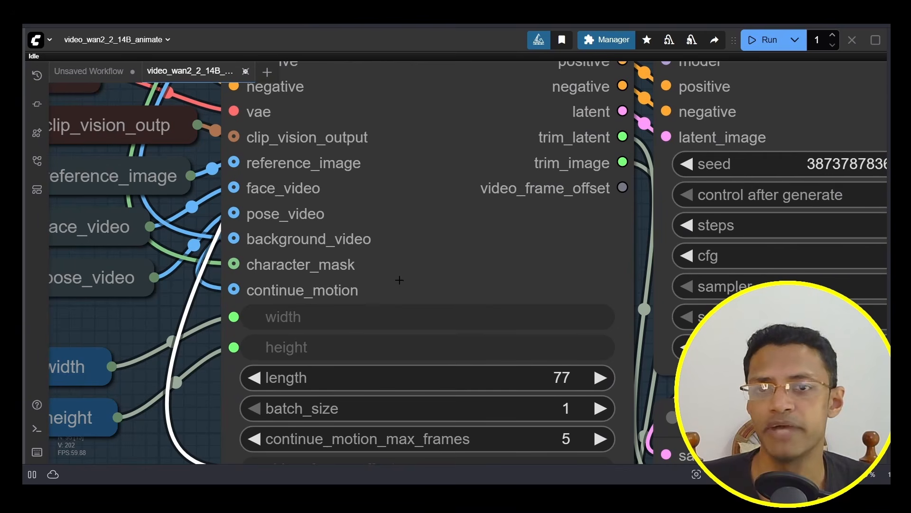
{"action": "scroll", "coordinate": [399, 286], "scroll_direction": "down", "scroll_amount": 10}
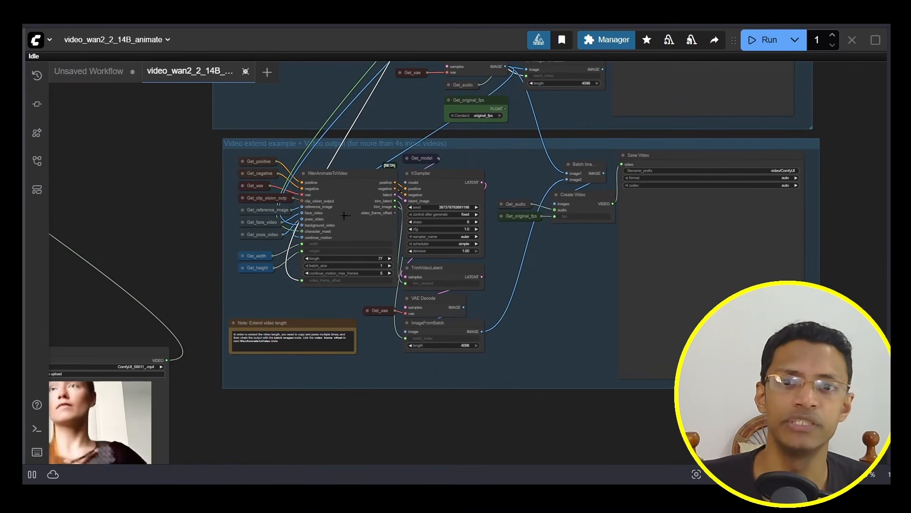
{"action": "scroll", "coordinate": [390, 232], "scroll_direction": "up", "scroll_amount": 5}
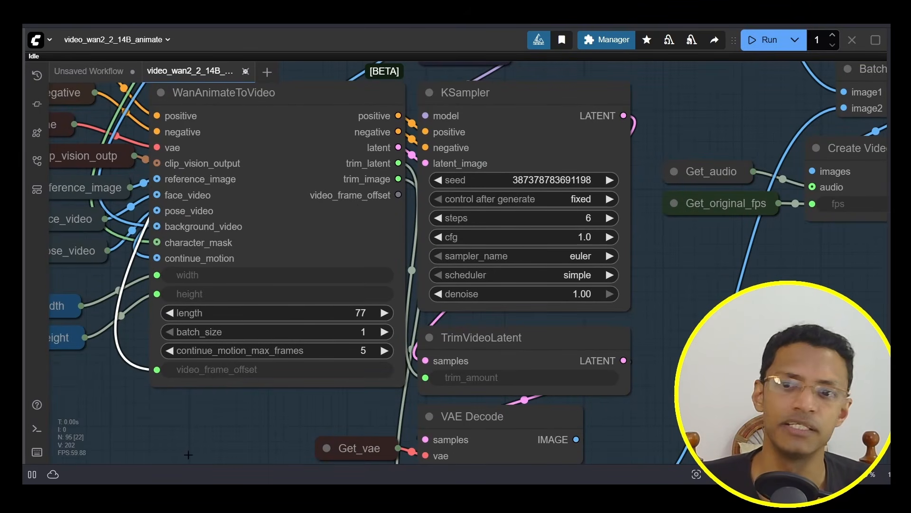
{"action": "left_click_drag", "start_coordinate": [155, 302], "coordinate": [232, 361]}
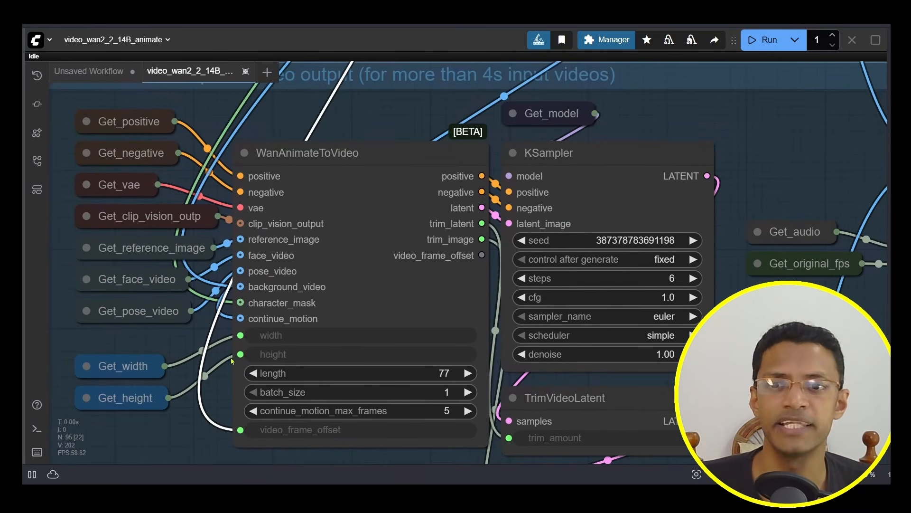
Shift the extend group's VAE Decode node slightly to the right and review the group's node connections
{"action": "left_click_drag", "start_coordinate": [735, 462], "coordinate": [548, 221]}
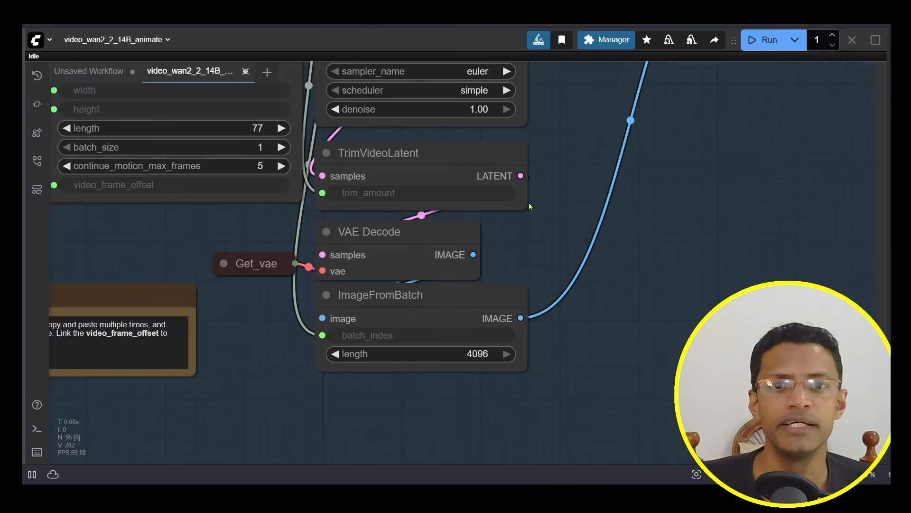
{"action": "left_click_drag", "start_coordinate": [432, 240], "coordinate": [500, 246]}
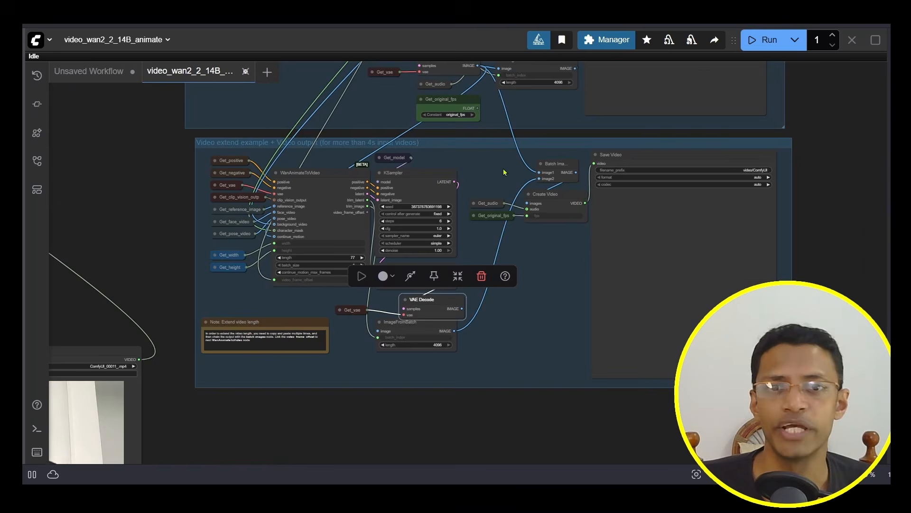
{"action": "left_click", "coordinate": [494, 156]}
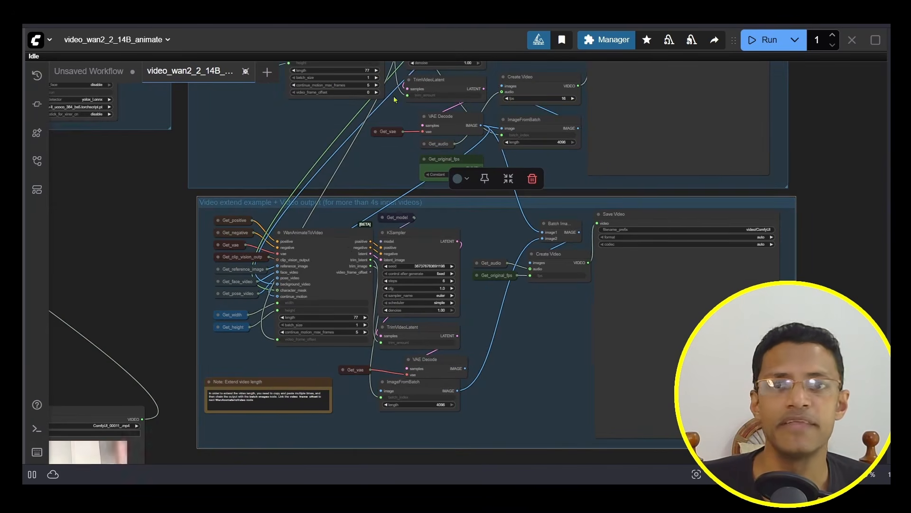
{"action": "scroll", "coordinate": [263, 312], "scroll_direction": "up", "scroll_amount": 5}
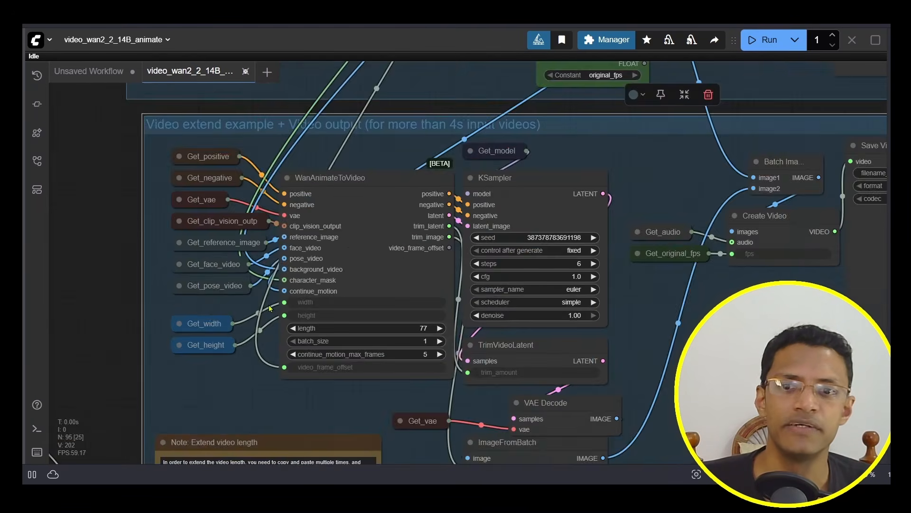